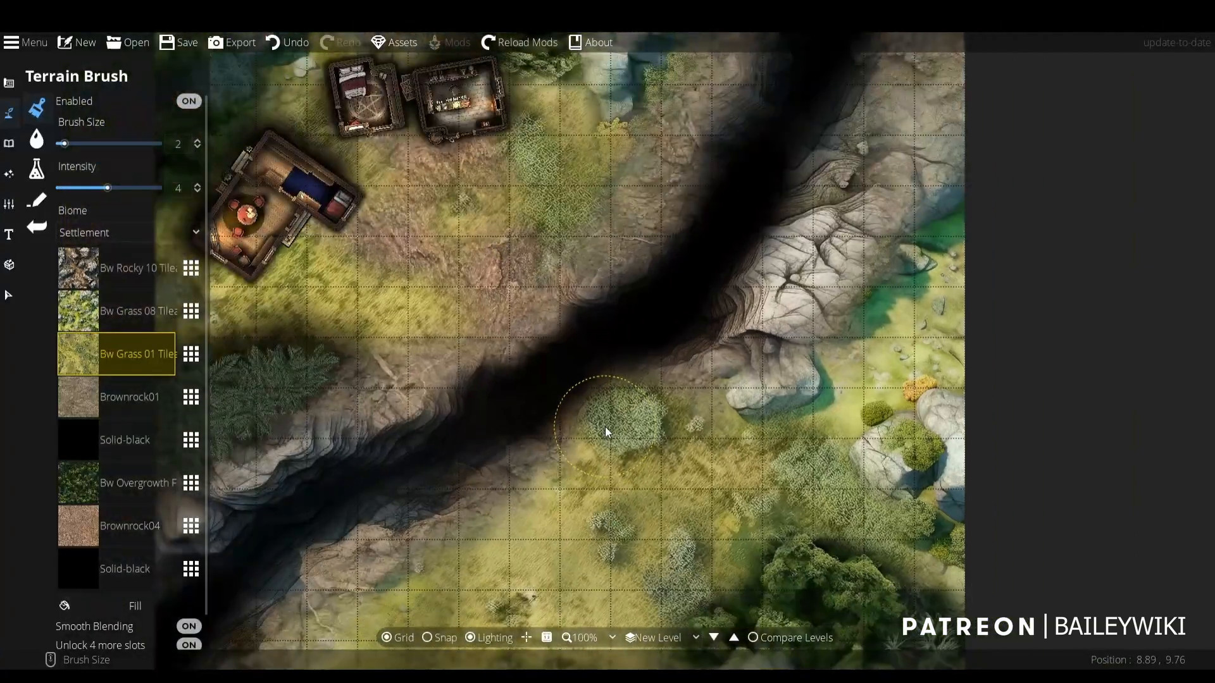
# - Examine the canyon map's terrain blending from the buildings down to the southern edge at different magnifications
pyautogui.moveTo(530, 378); pyautogui.dragTo(653, 424)
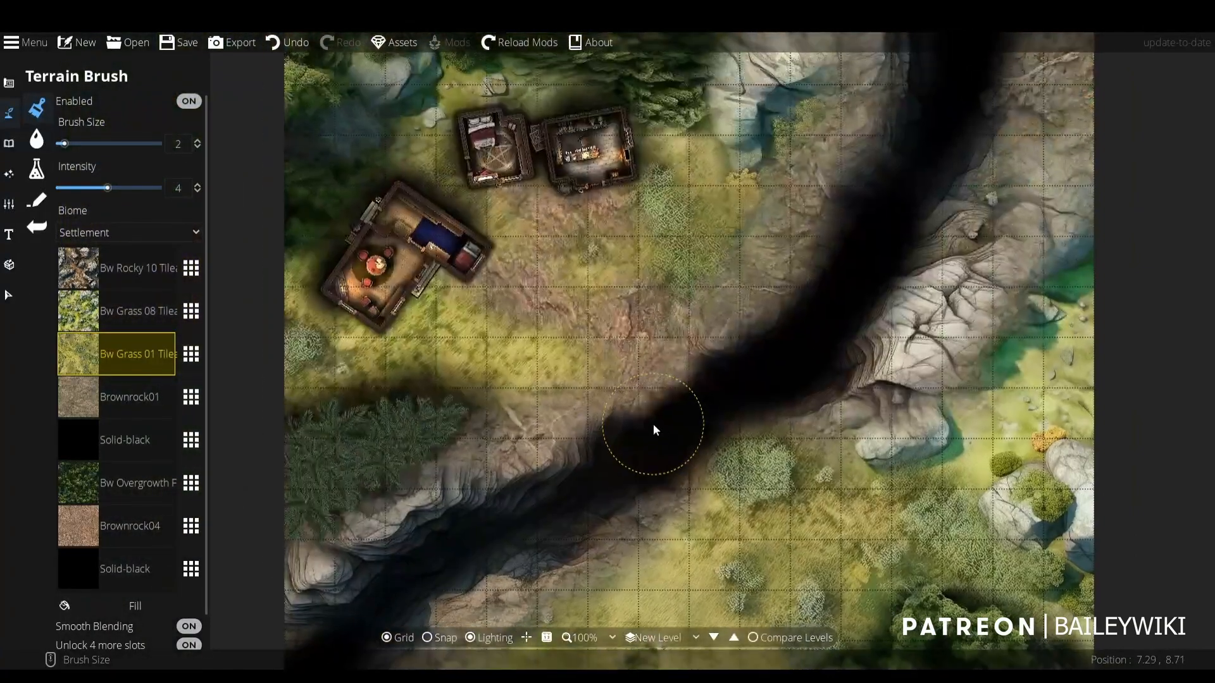
pyautogui.scroll(-1, 653, 424)
pyautogui.moveTo(620, 351); pyautogui.dragTo(625, 125)
pyautogui.scroll(1, 646, 373)
pyautogui.scroll(1, 683, 373)
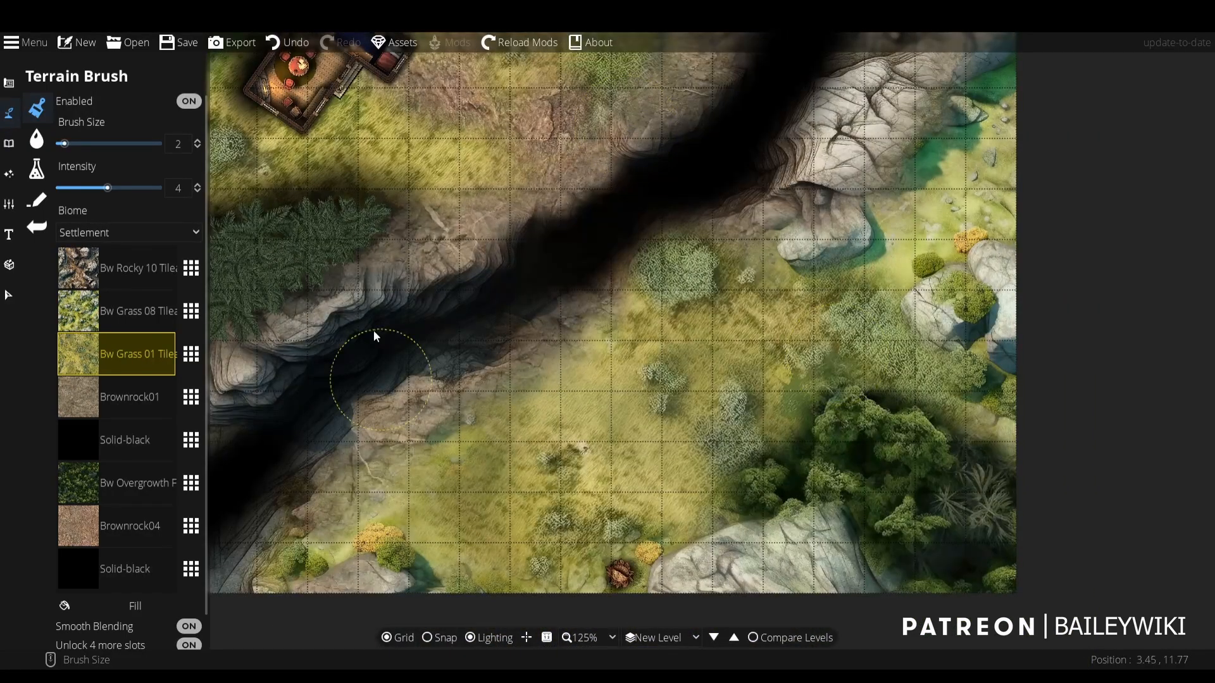
pyautogui.moveTo(453, 148); pyautogui.dragTo(598, 492)
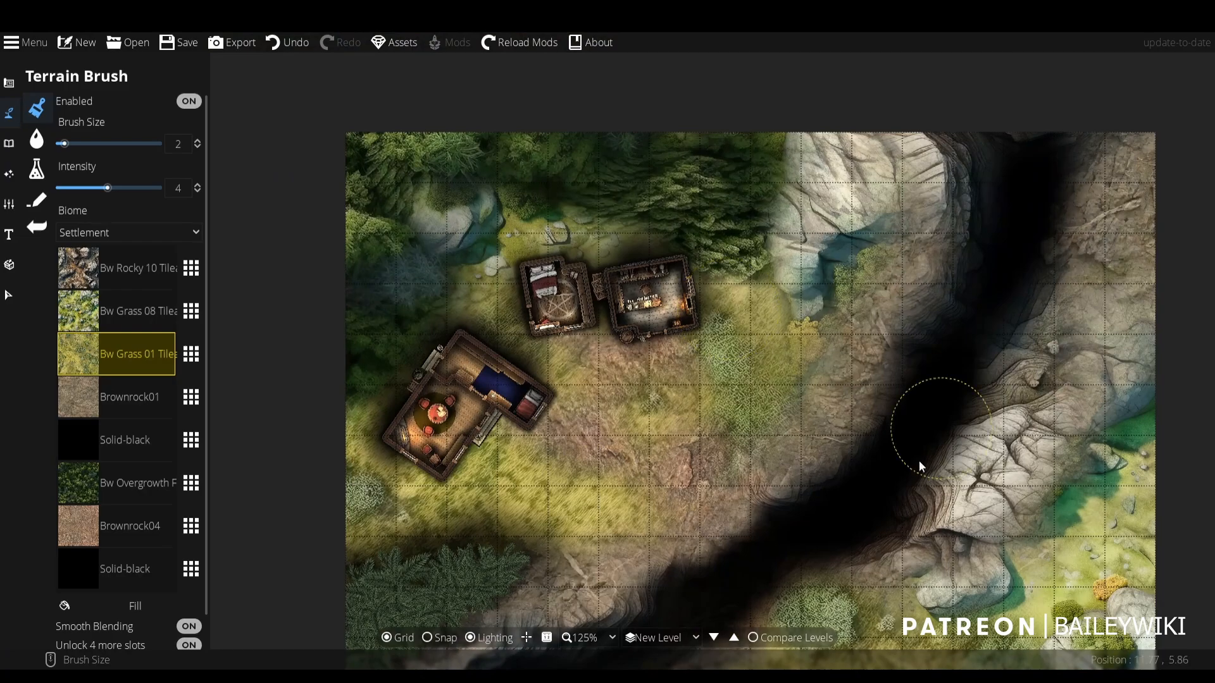
# - Browse the [BW] Base Assets terrain textures available for the first terrain slot, leaving the current texture in place
pyautogui.click(188, 275)
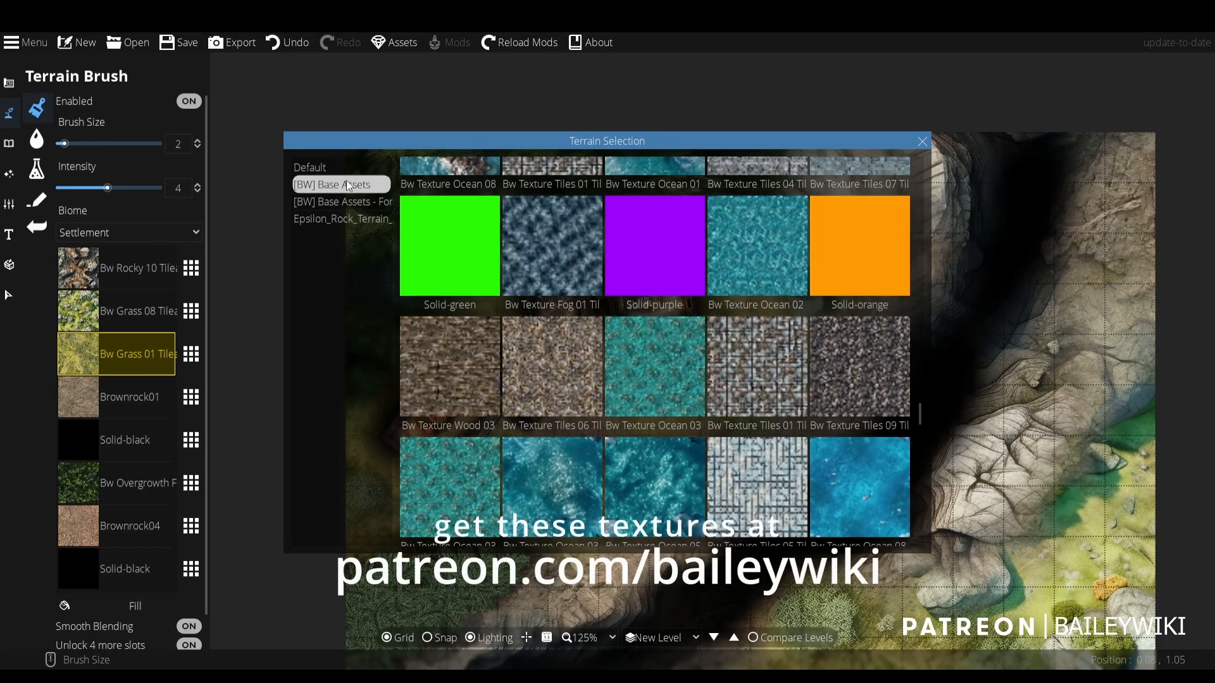
pyautogui.scroll(6, 685, 380)
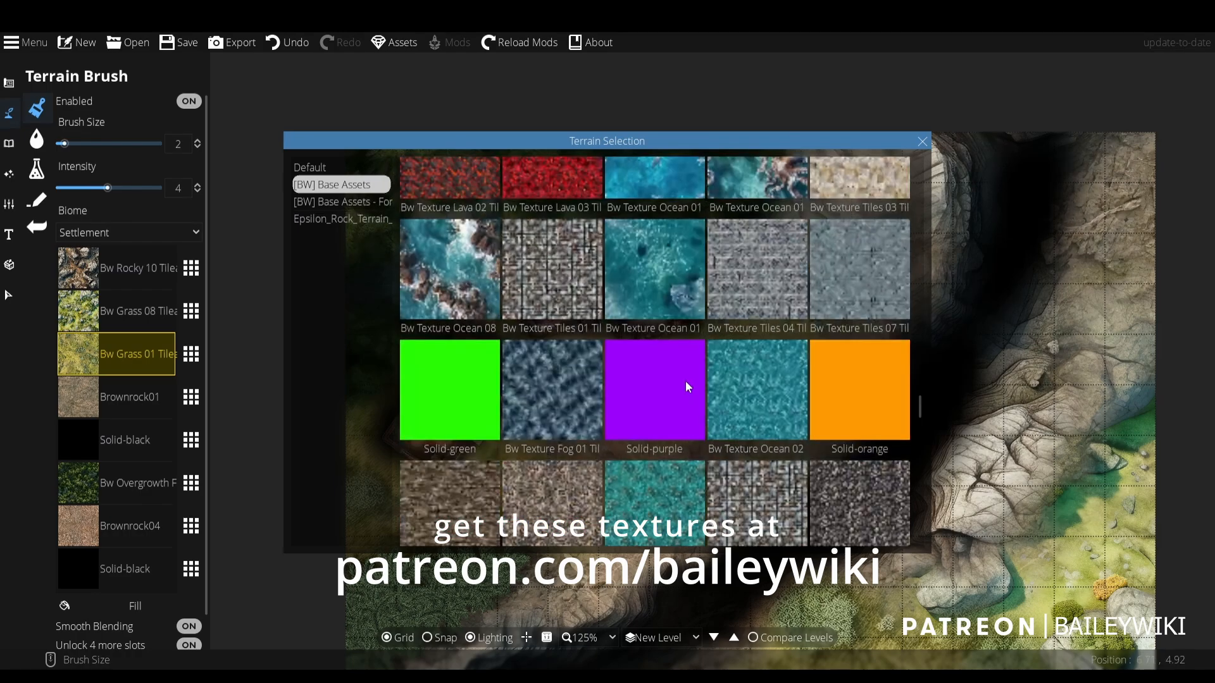
pyautogui.scroll(2, 686, 381)
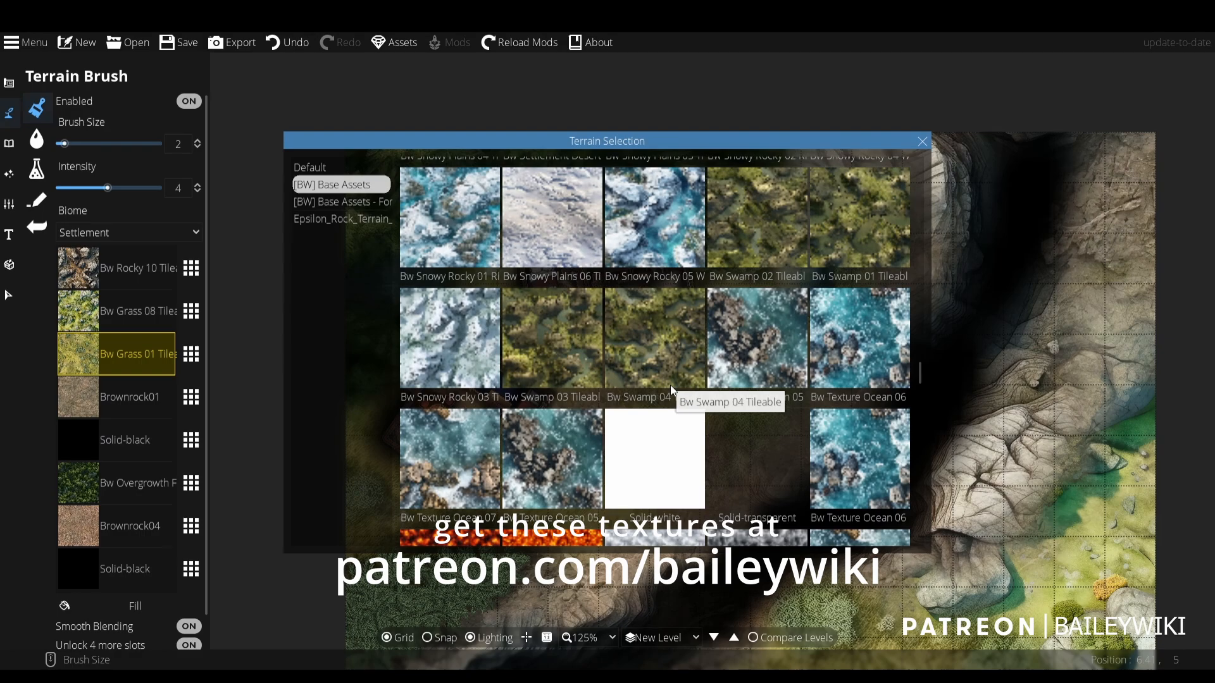
pyautogui.scroll(5, 661, 379)
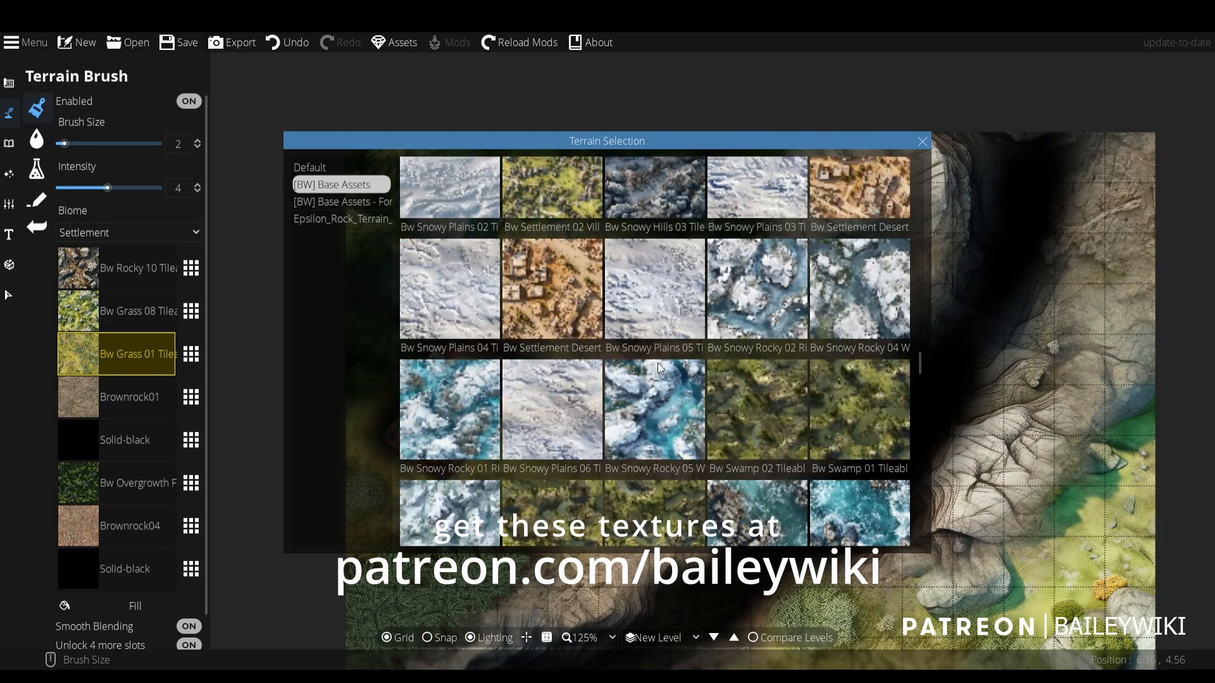
pyautogui.scroll(5, 658, 363)
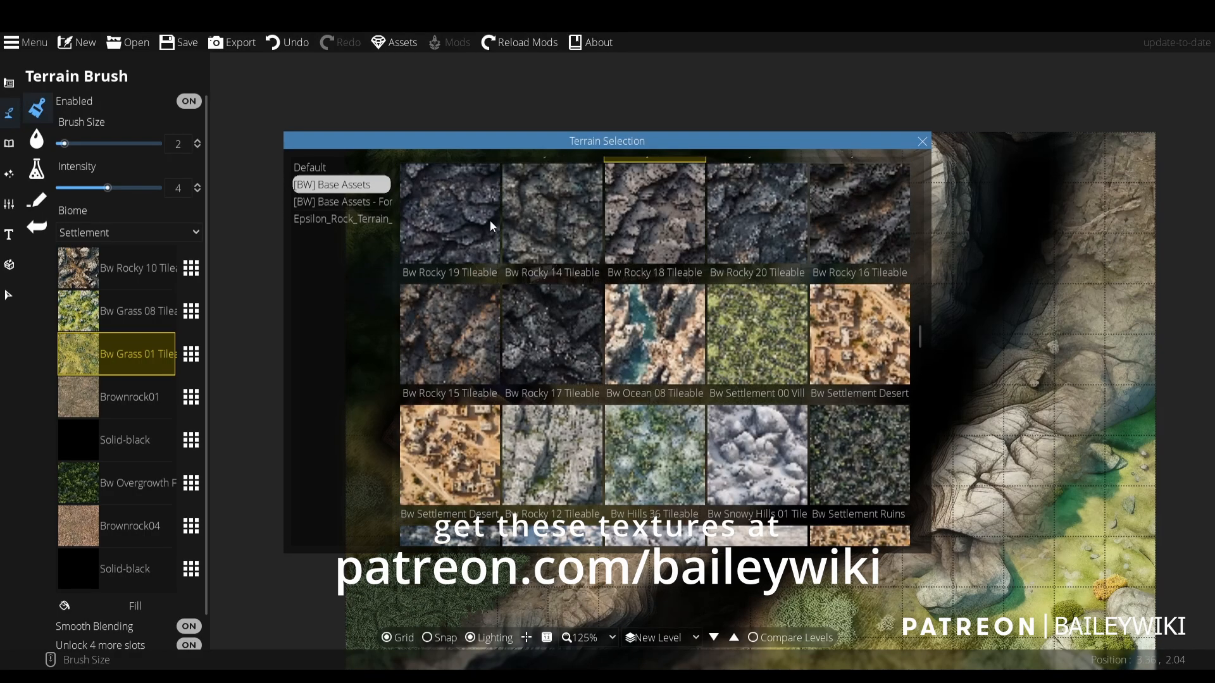
pyautogui.scroll(3, 795, 259)
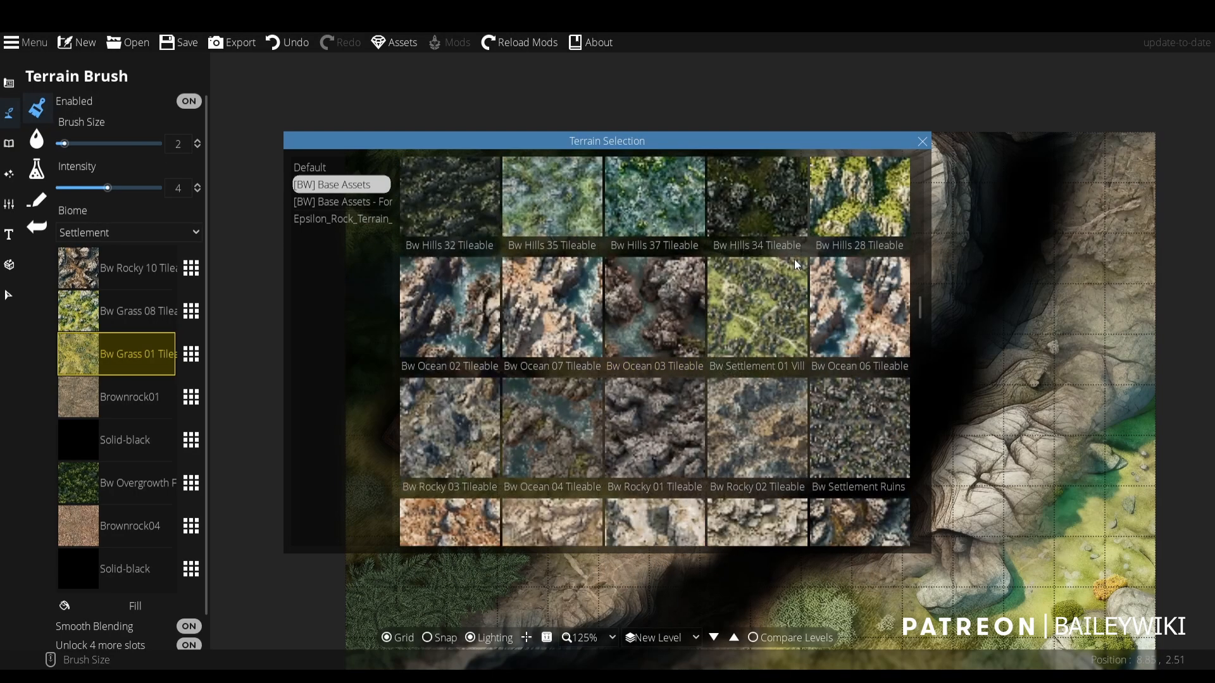
pyautogui.scroll(2, 794, 259)
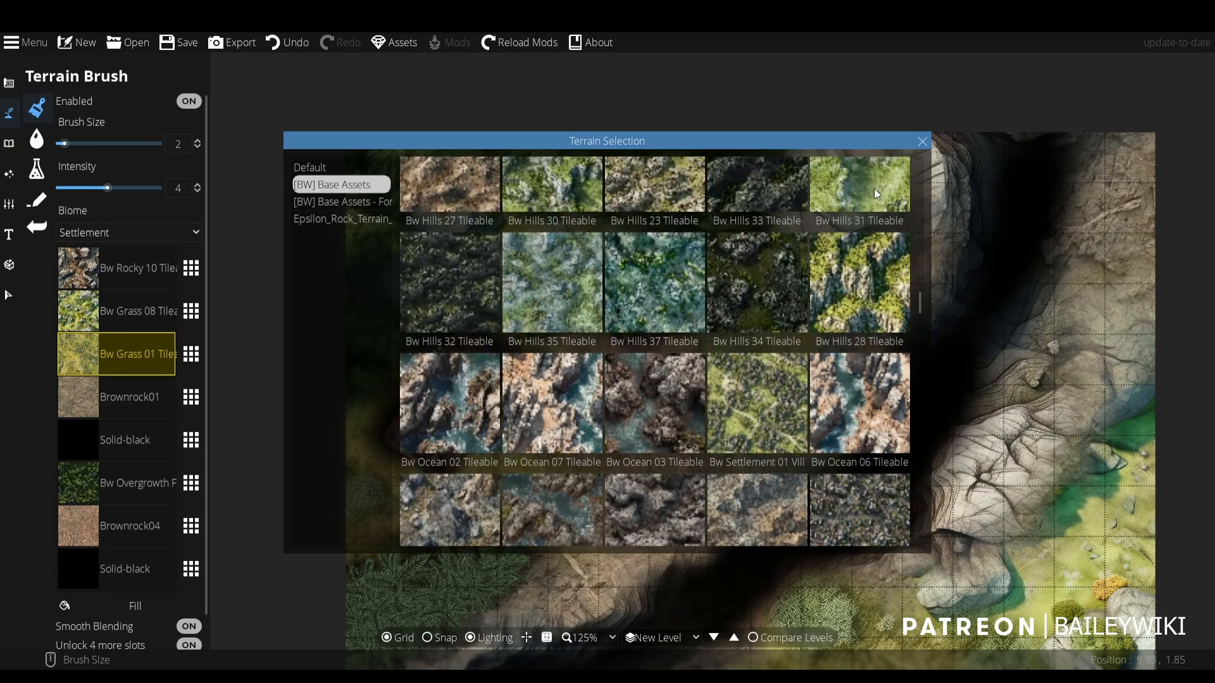
pyautogui.click(922, 141)
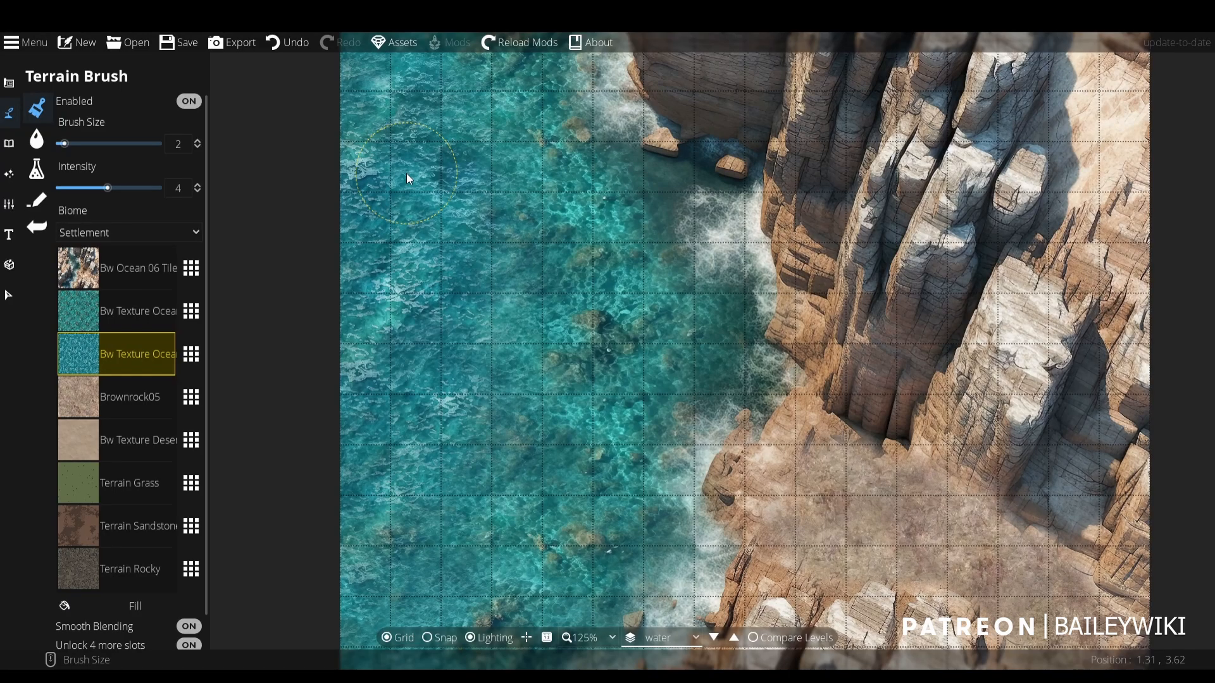
# - Look through the [BW] Base Assets textures for the water level's Bw Ocean 06 slot without choosing a replacement
pyautogui.click(200, 269)
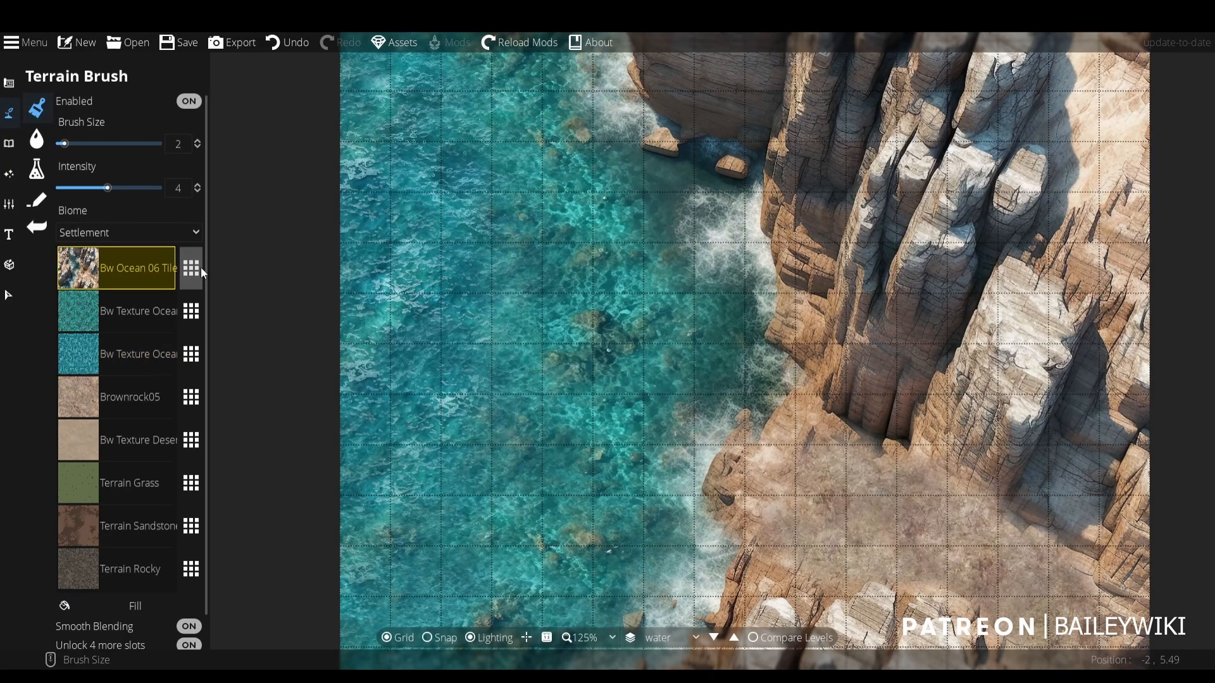
pyautogui.click(200, 267)
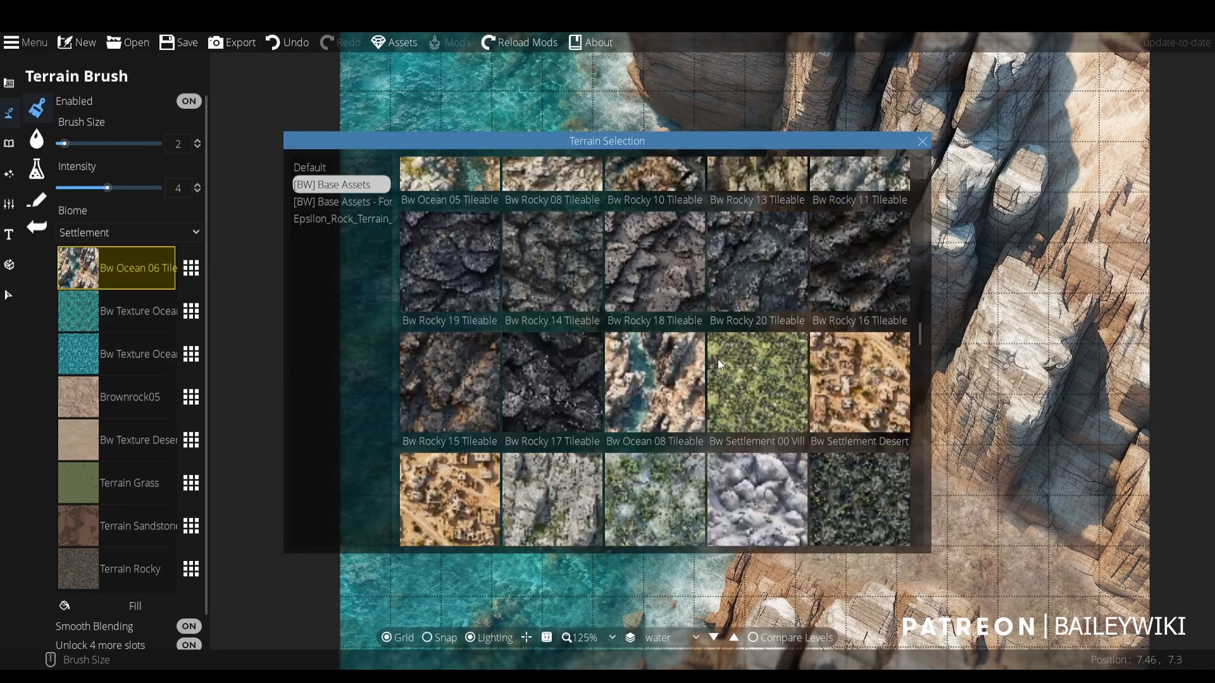
pyautogui.scroll(-10, 717, 359)
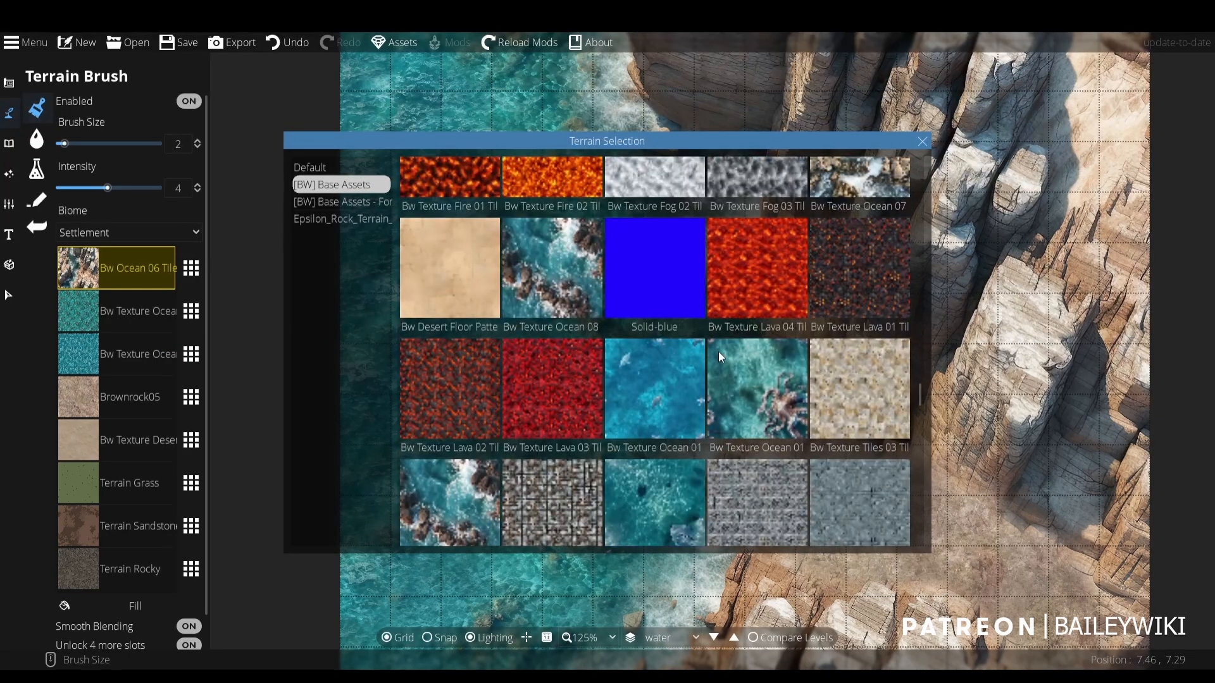
pyautogui.scroll(-2, 705, 325)
pyautogui.click(922, 141)
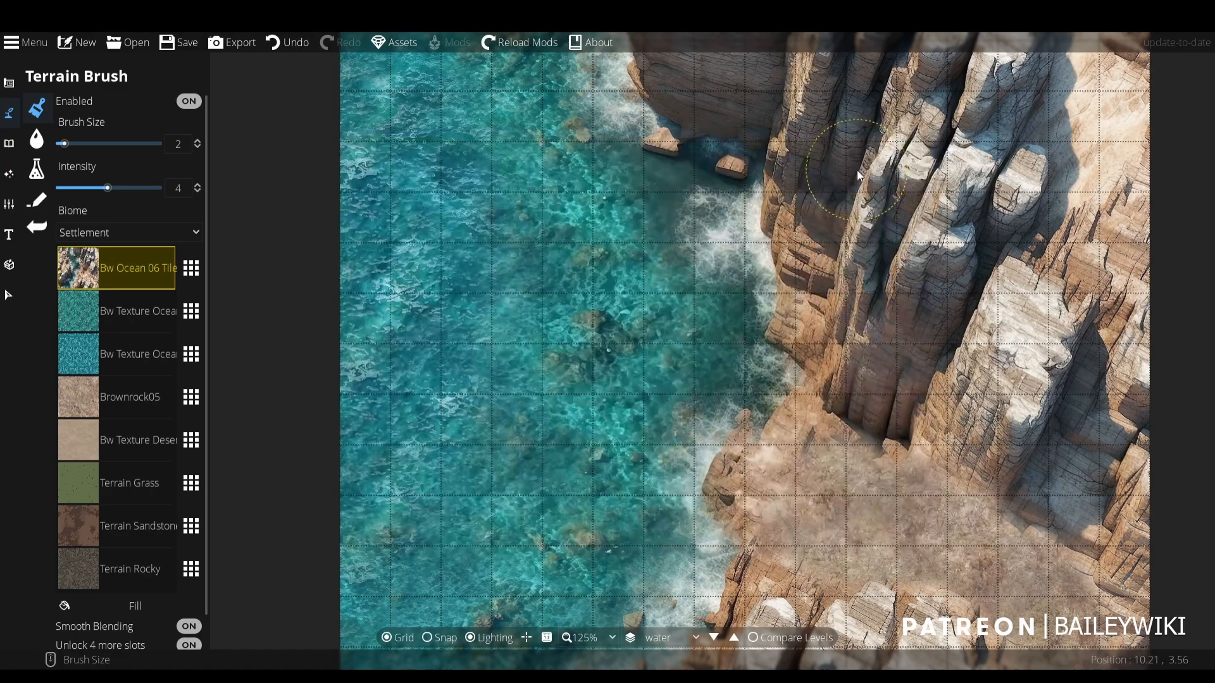
# - Inspect the ocean cliff map and go down through the forest, canyon and foggy cliff levels to the bone nest level
pyautogui.moveTo(702, 308)
pyautogui.mouseDown()
pyautogui.moveTo(658, 416)
pyautogui.moveTo(673, 355)
pyautogui.mouseUp()
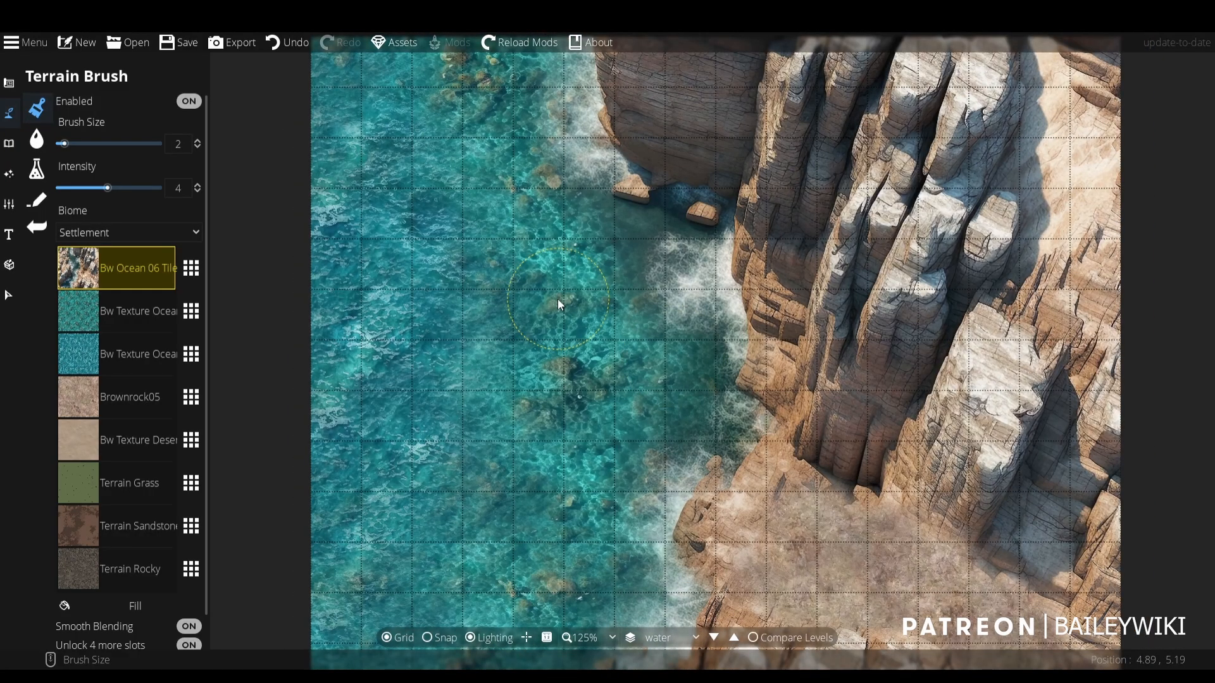
pyautogui.click(714, 638)
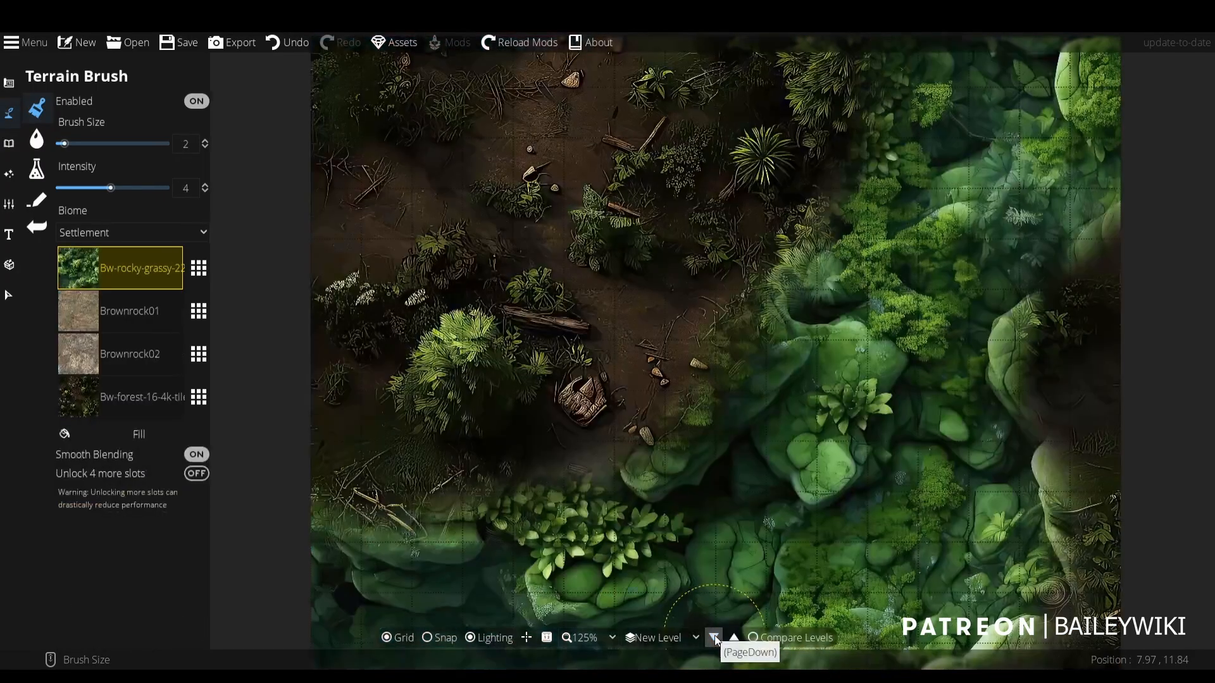
pyautogui.moveTo(733, 524); pyautogui.dragTo(725, 252)
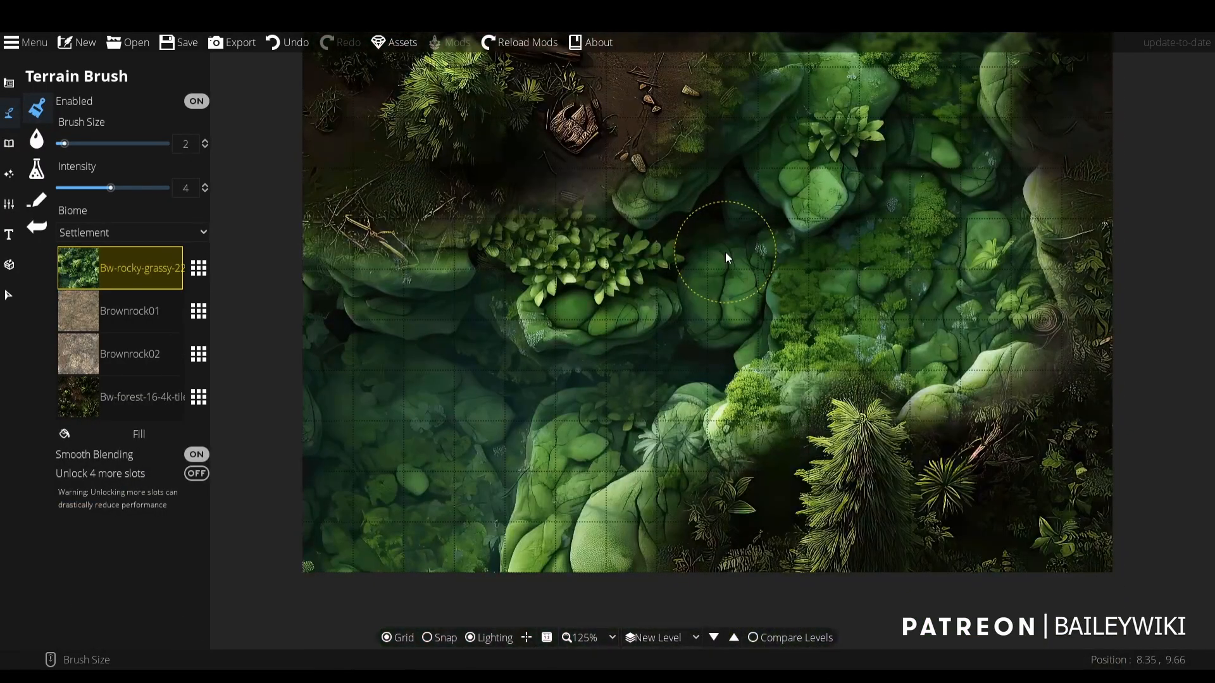
pyautogui.click(714, 637)
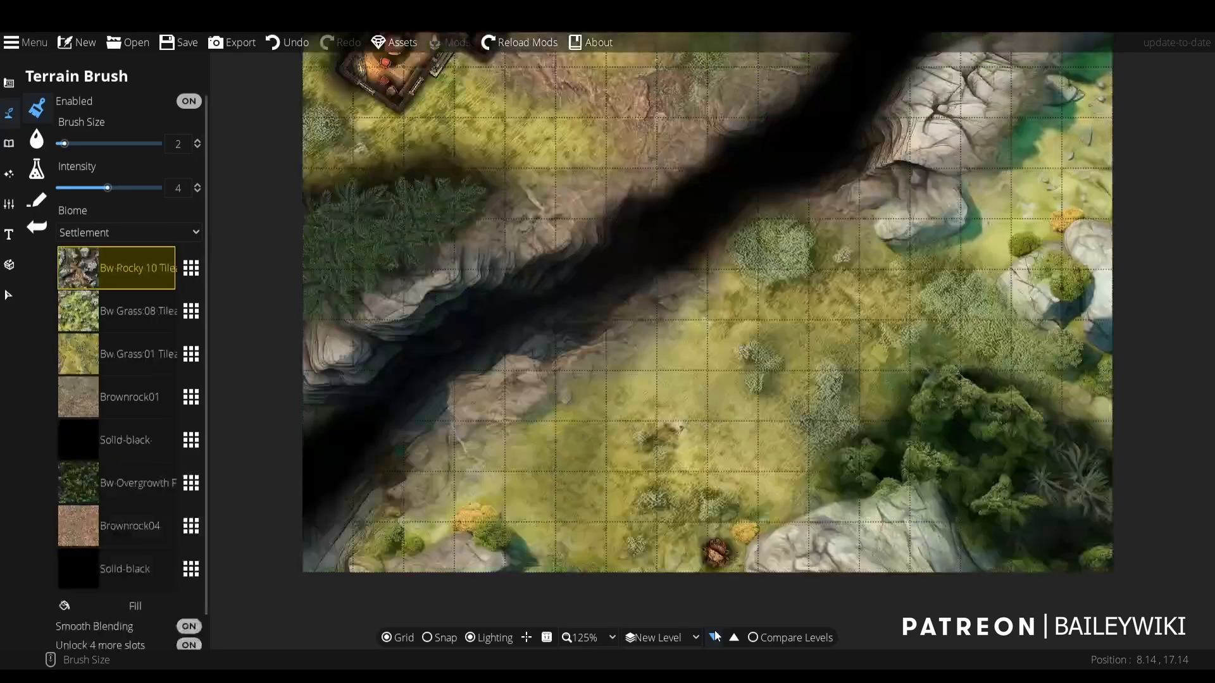
pyautogui.click(715, 637)
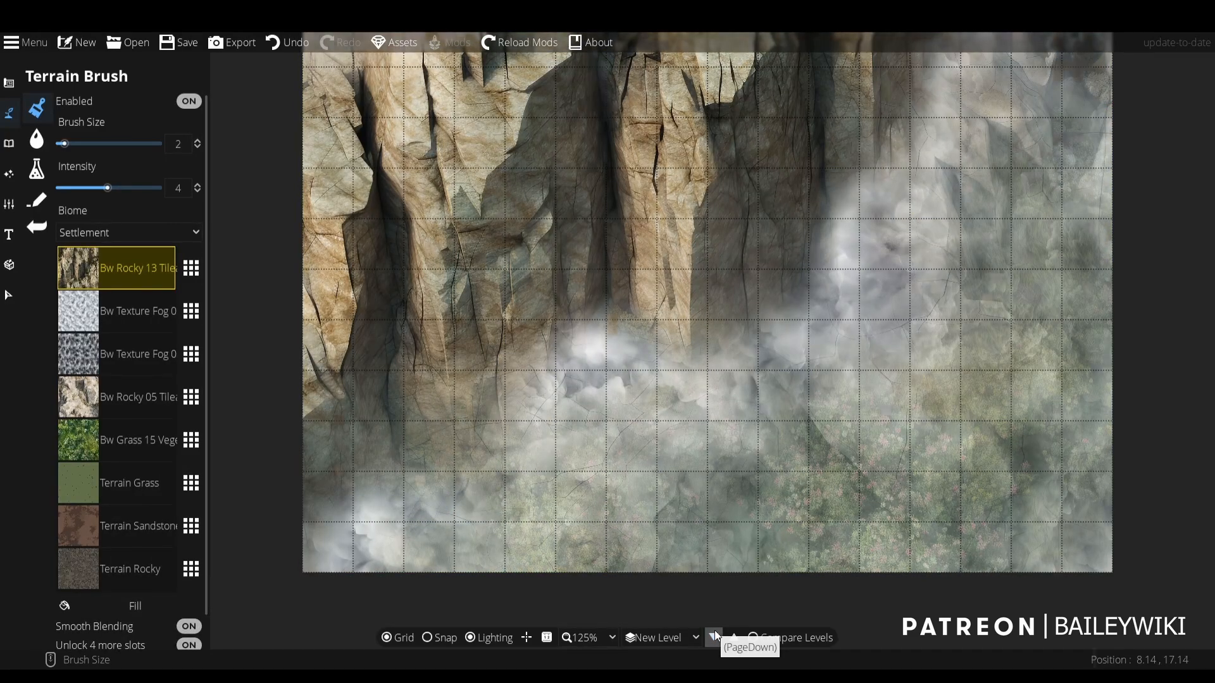
pyautogui.click(714, 637)
pyautogui.click(714, 637)
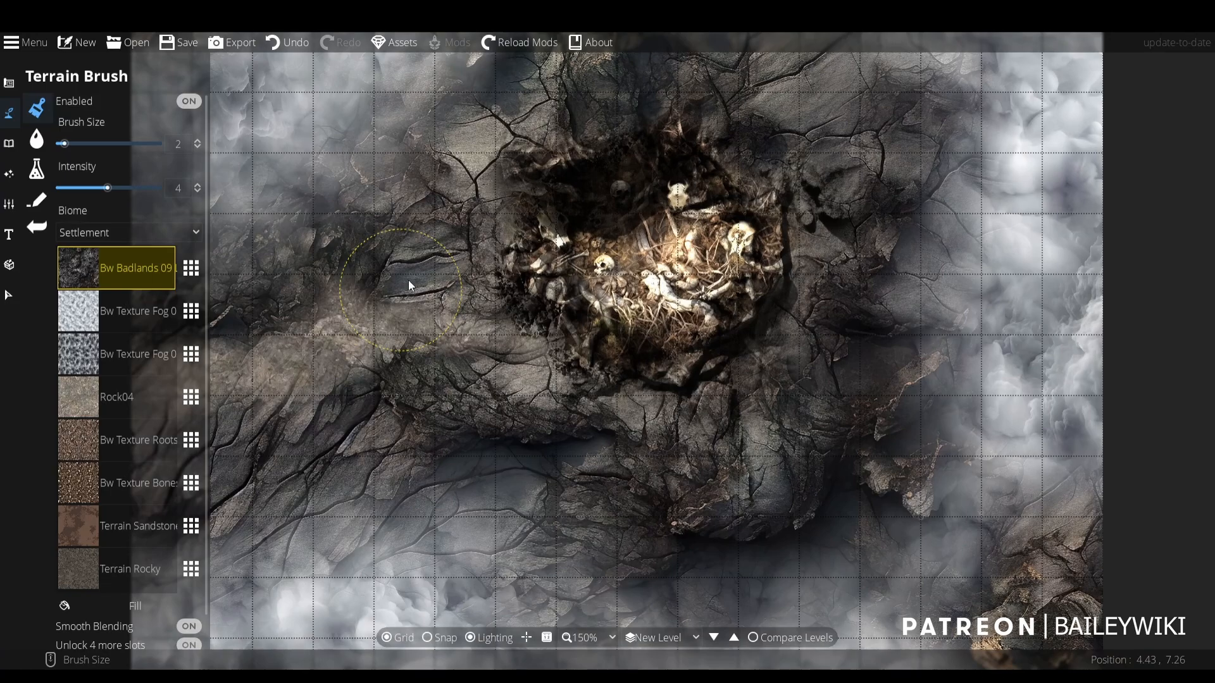
pyautogui.scroll(-1, 481, 348)
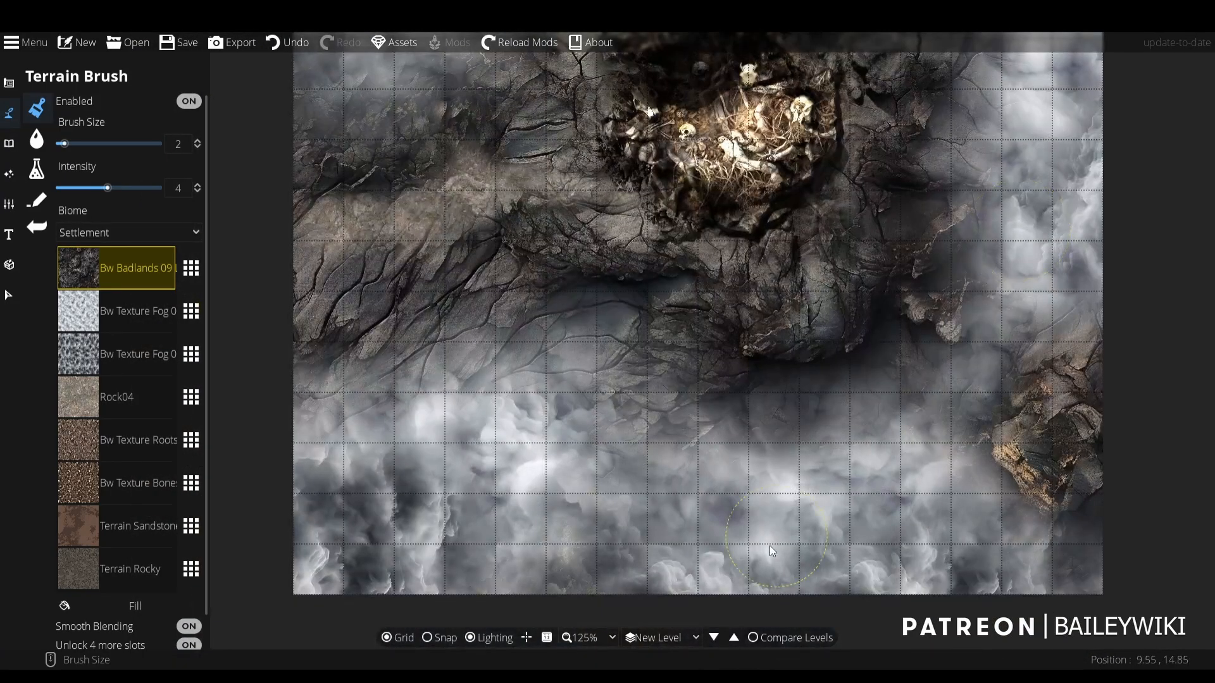
# - Continue down the levels, examining the rocky coastline, the cracked-stone path and the green forest map
pyautogui.click(713, 637)
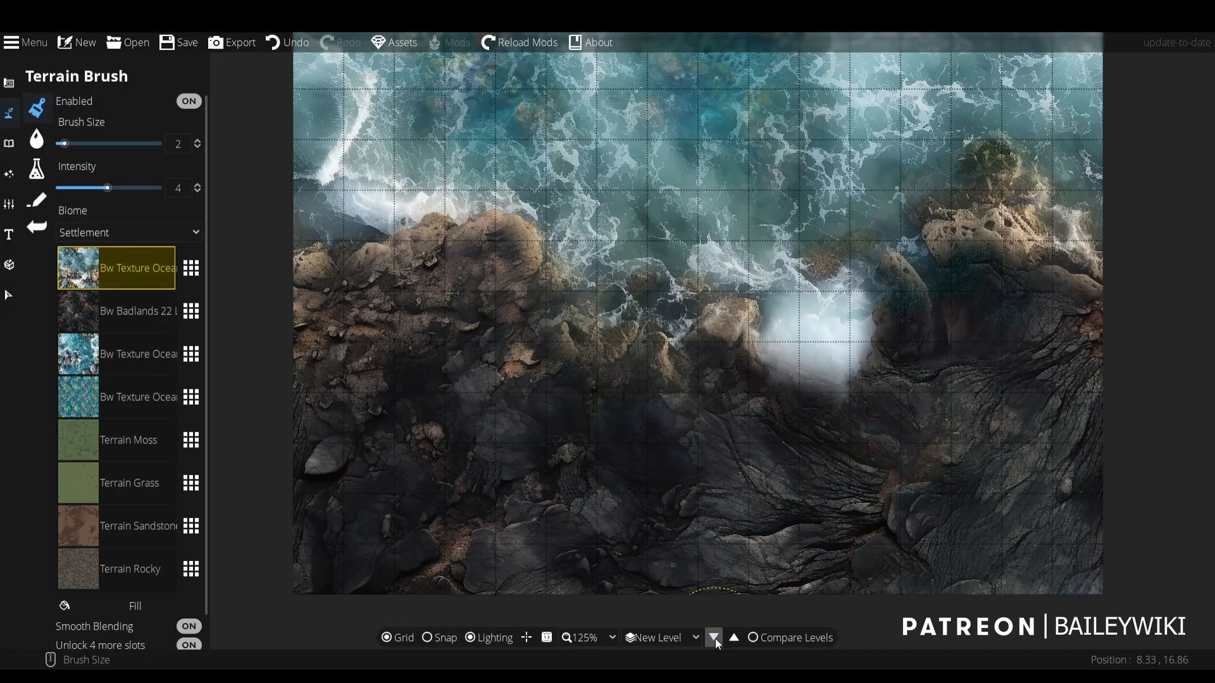
pyautogui.scroll(-1, 755, 531)
pyautogui.moveTo(756, 531); pyautogui.dragTo(700, 471)
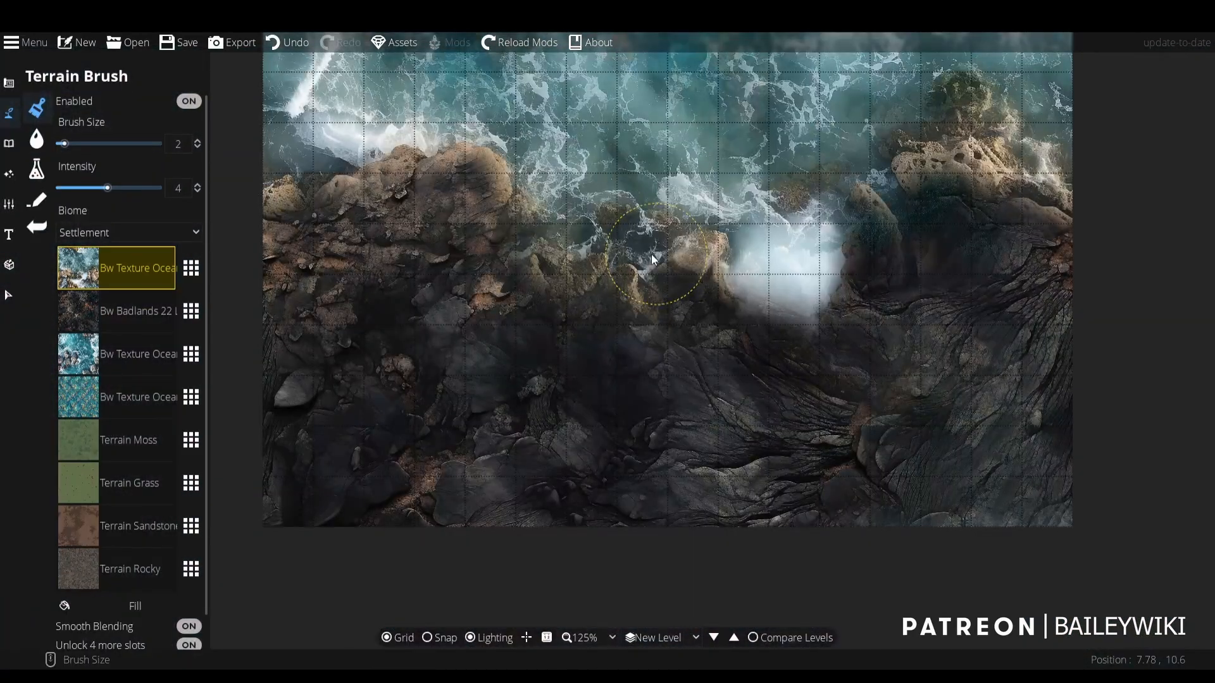
pyautogui.moveTo(651, 255); pyautogui.dragTo(706, 465)
pyautogui.click(712, 639)
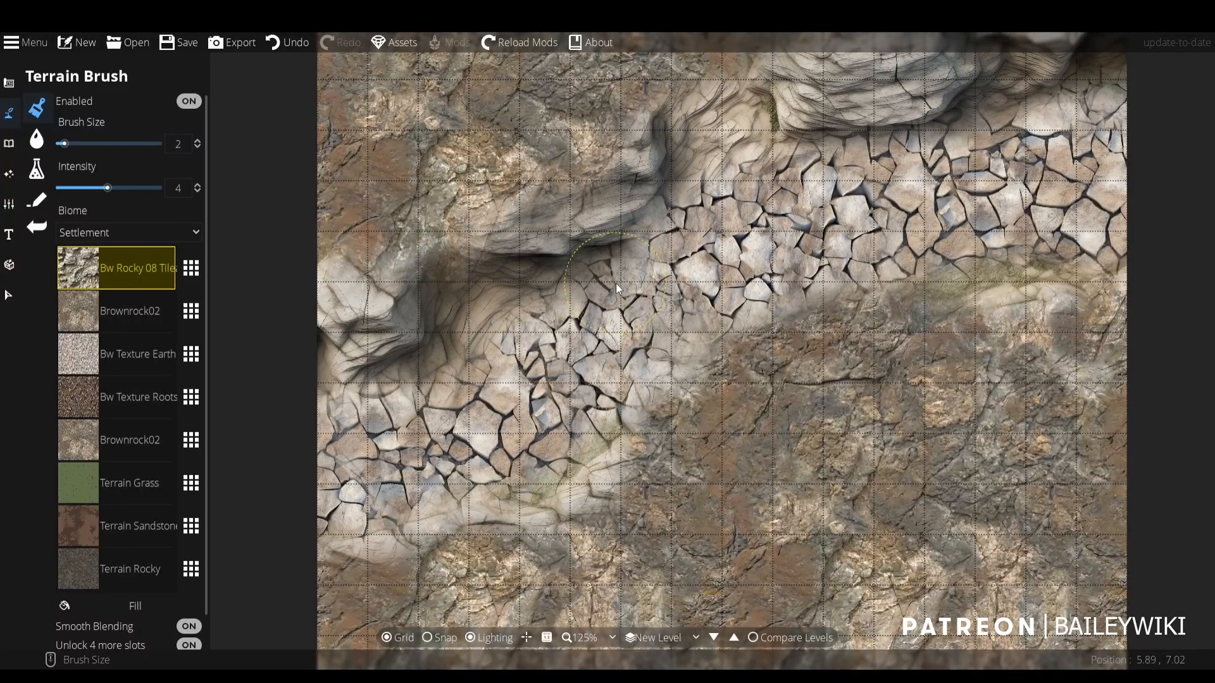
pyautogui.click(712, 639)
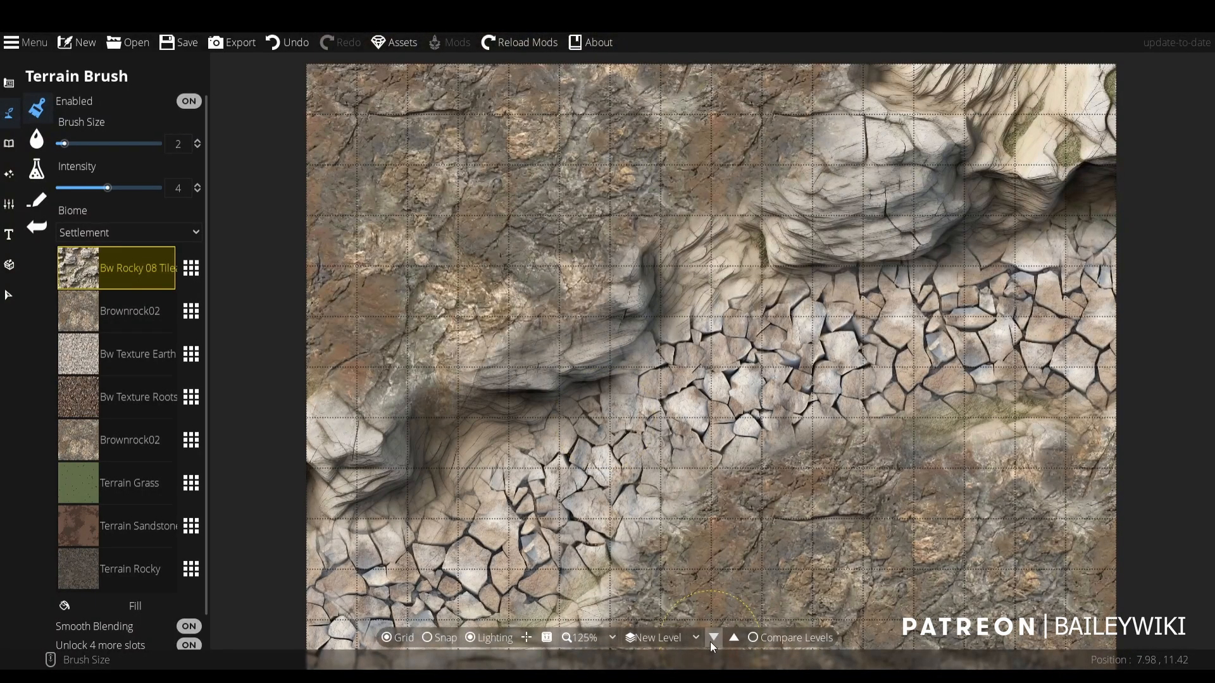
pyautogui.click(713, 639)
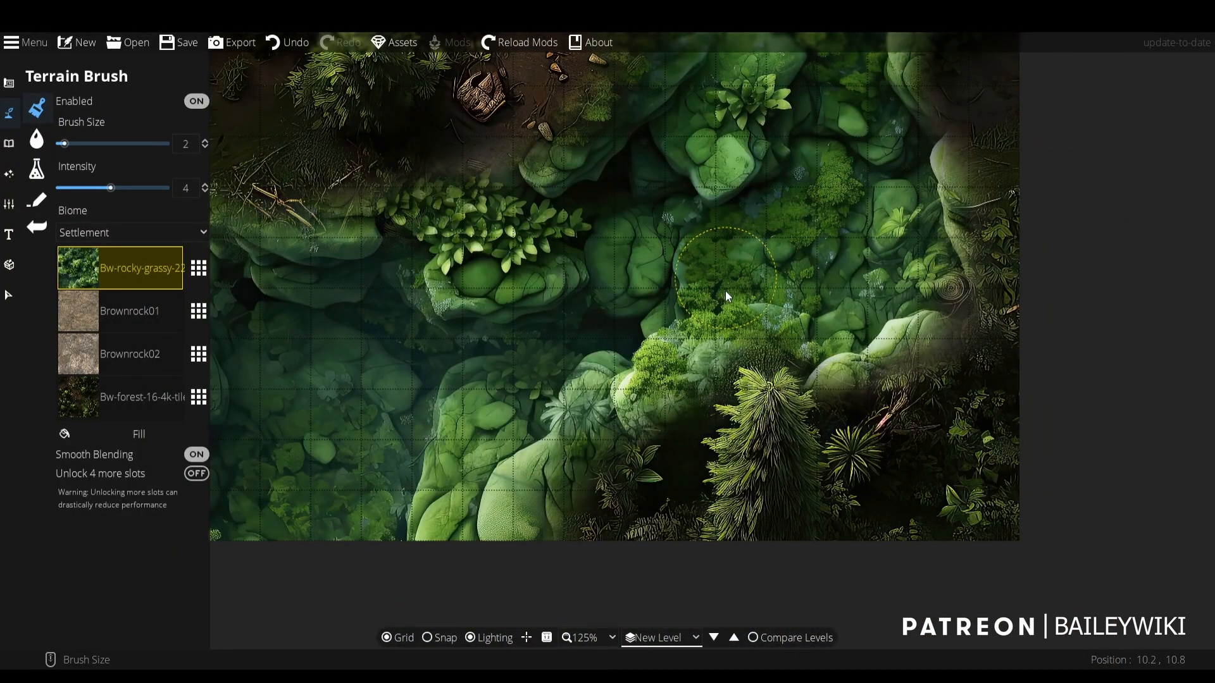
pyautogui.moveTo(725, 290); pyautogui.dragTo(742, 408)
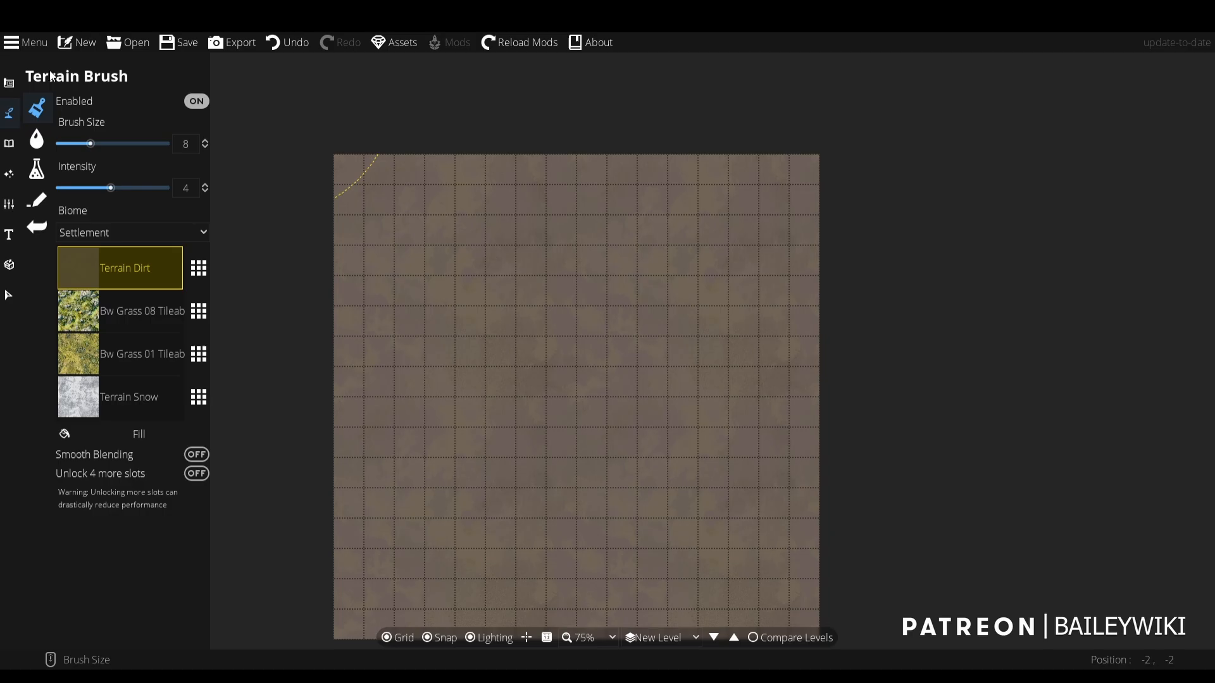
# - Replace Terrain Dirt in the first terrain slot with Bw Badlands 01 Lava from [BW] Base Assets
pyautogui.click(201, 268)
pyautogui.click(674, 101)
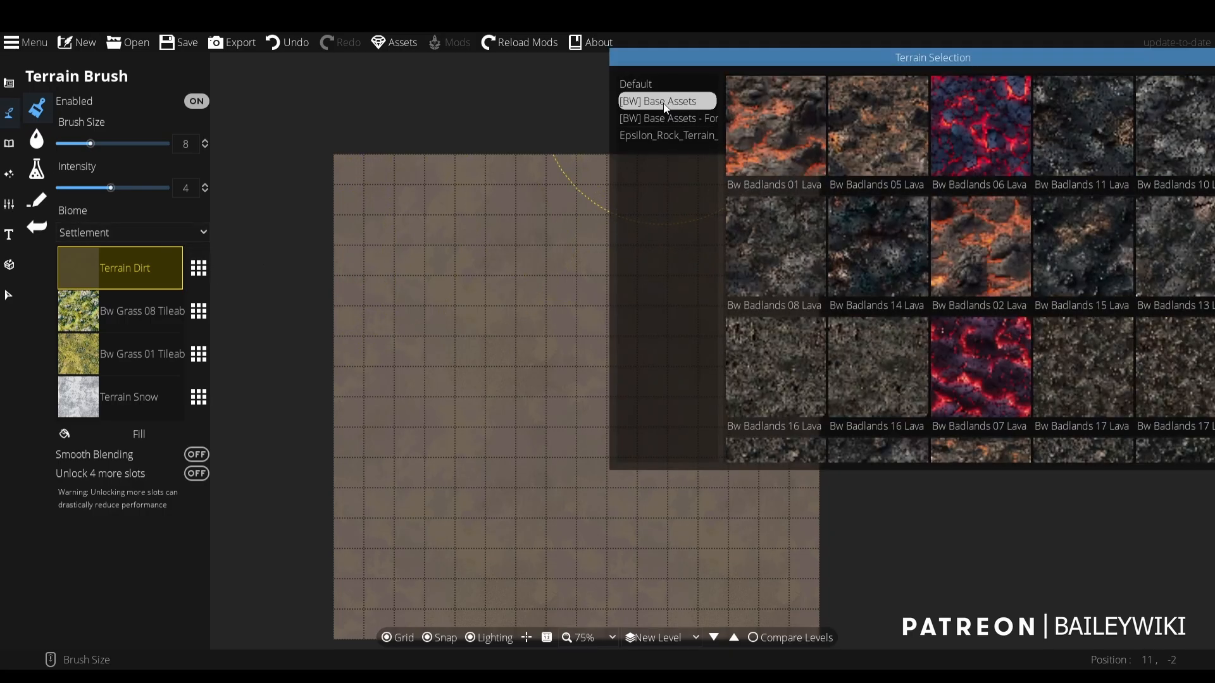
pyautogui.click(769, 134)
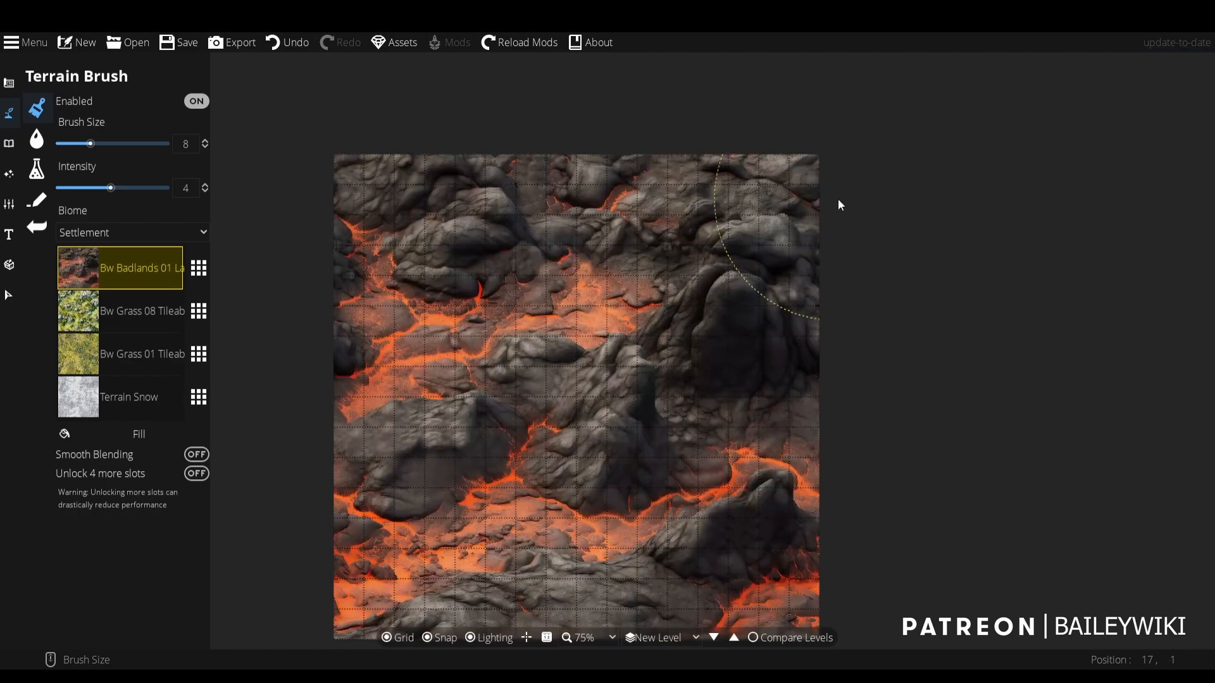
# - Try Bw Badlands 14 Lava and Bw Badlands 08 Lava as the base terrain in the first slot
pyautogui.click(201, 271)
pyautogui.click(887, 253)
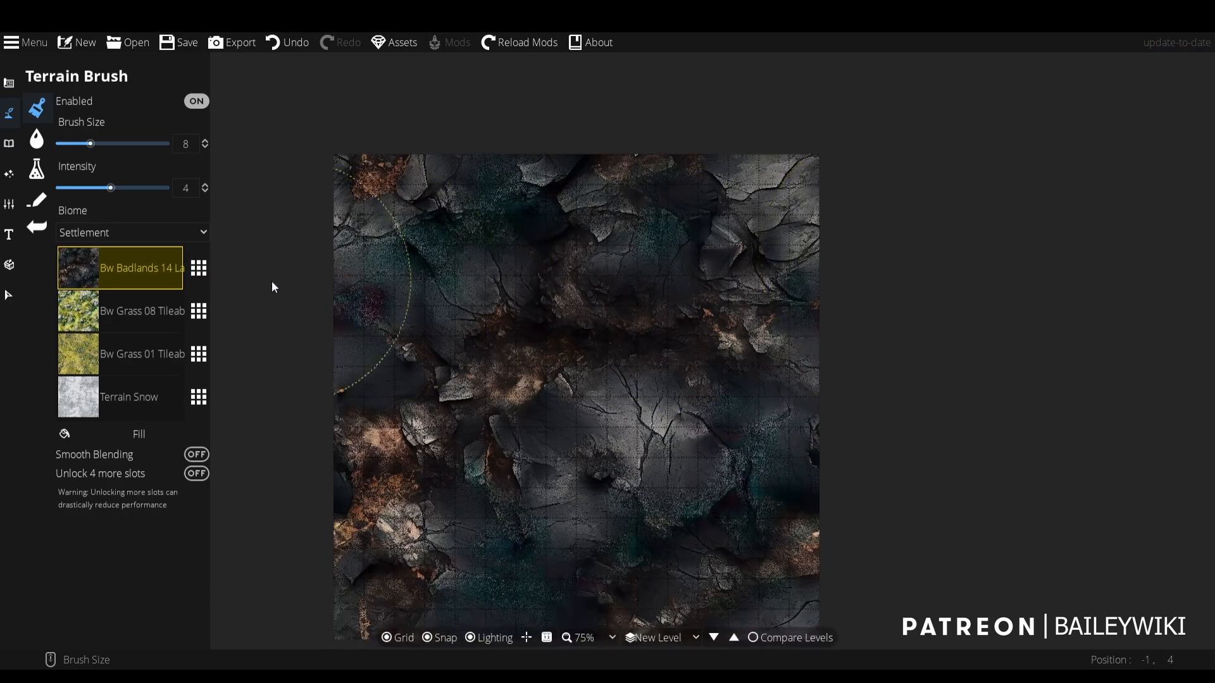
pyautogui.click(198, 268)
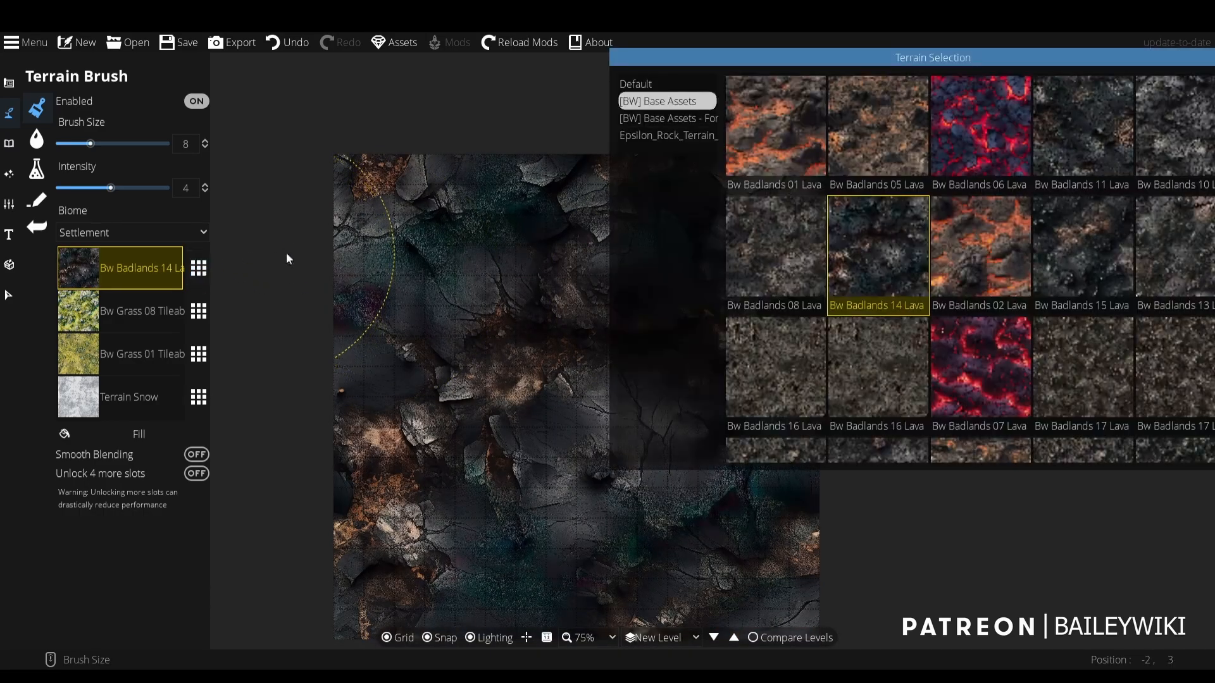
pyautogui.click(764, 244)
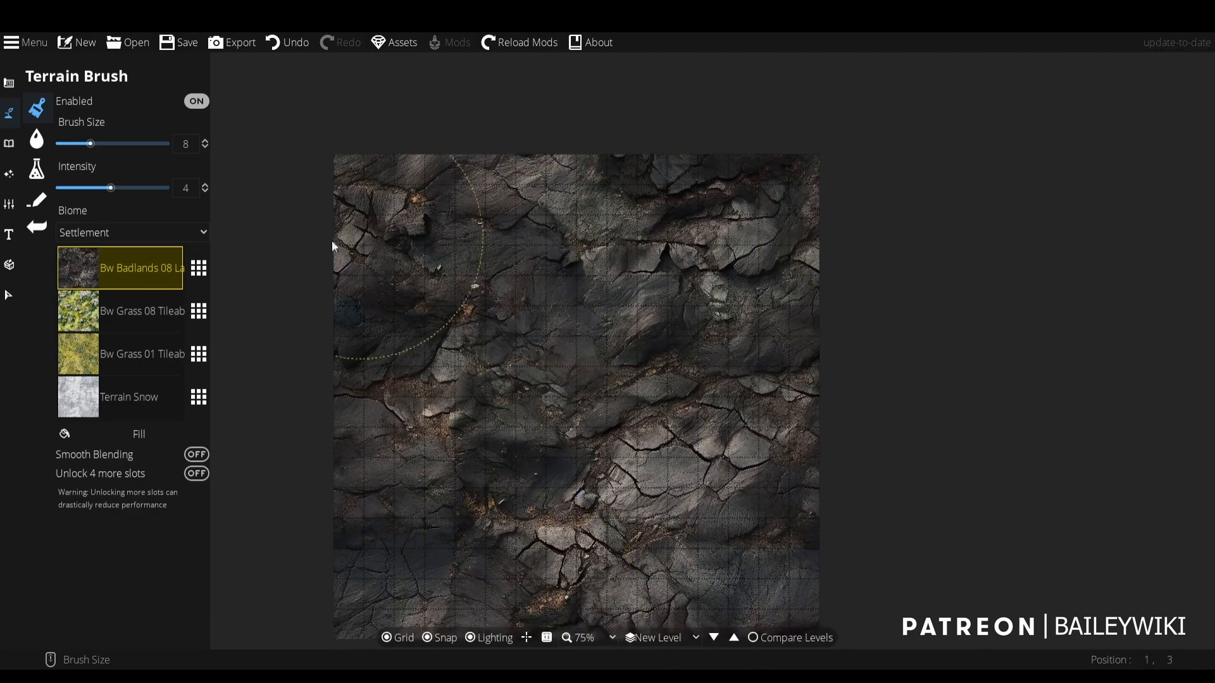
# - Set the first terrain slot to the second Bw Badlands 16 Lava texture
pyautogui.click(199, 268)
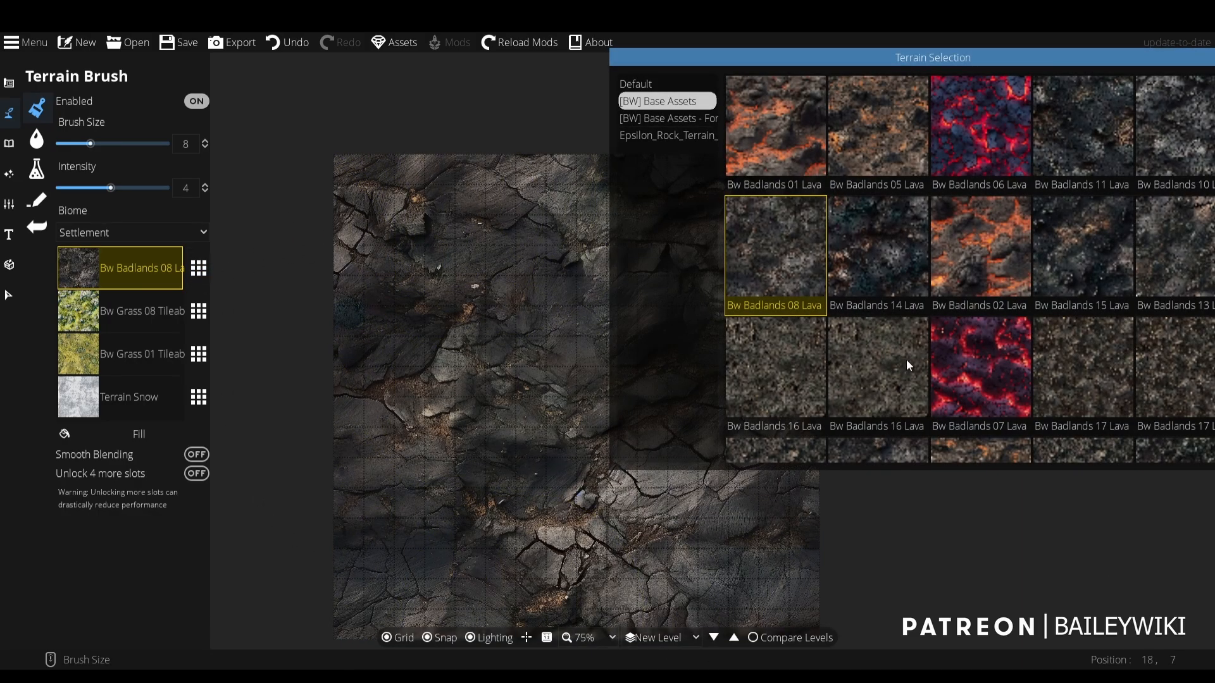
pyautogui.click(901, 377)
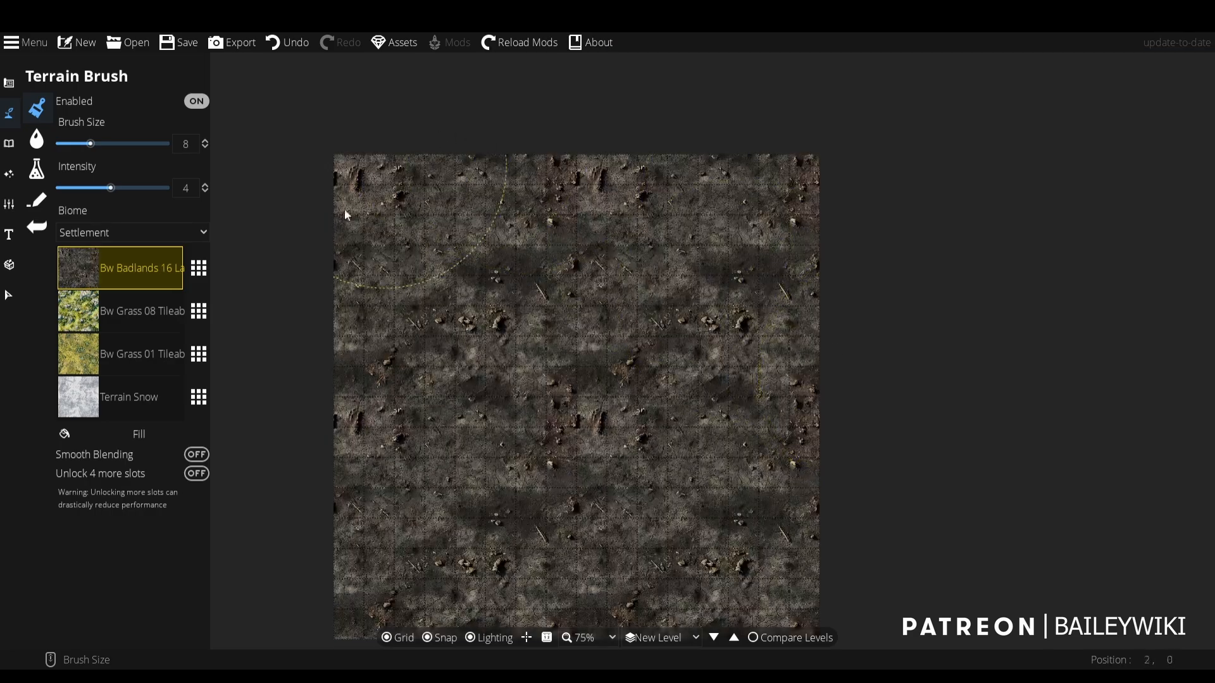
# - Try Bw Desert 05 Tileable as the base terrain in the first slot and look at it up close
pyautogui.click(199, 265)
pyautogui.scroll(-2, 1060, 242)
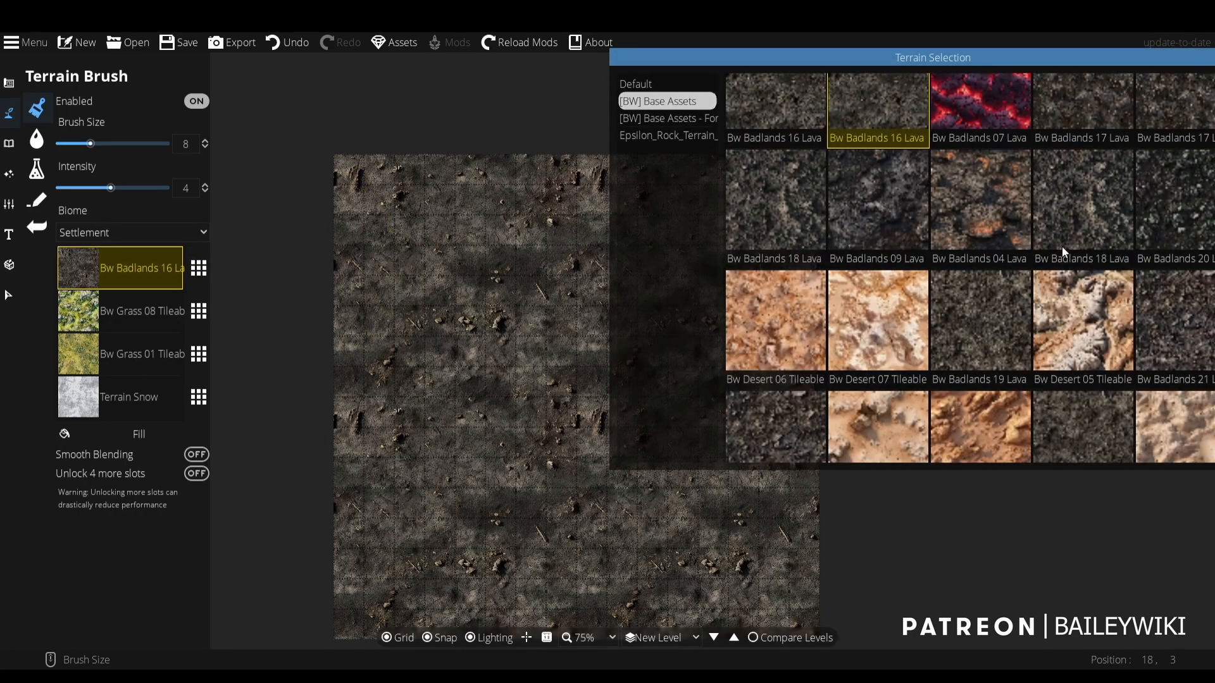
pyautogui.click(1131, 339)
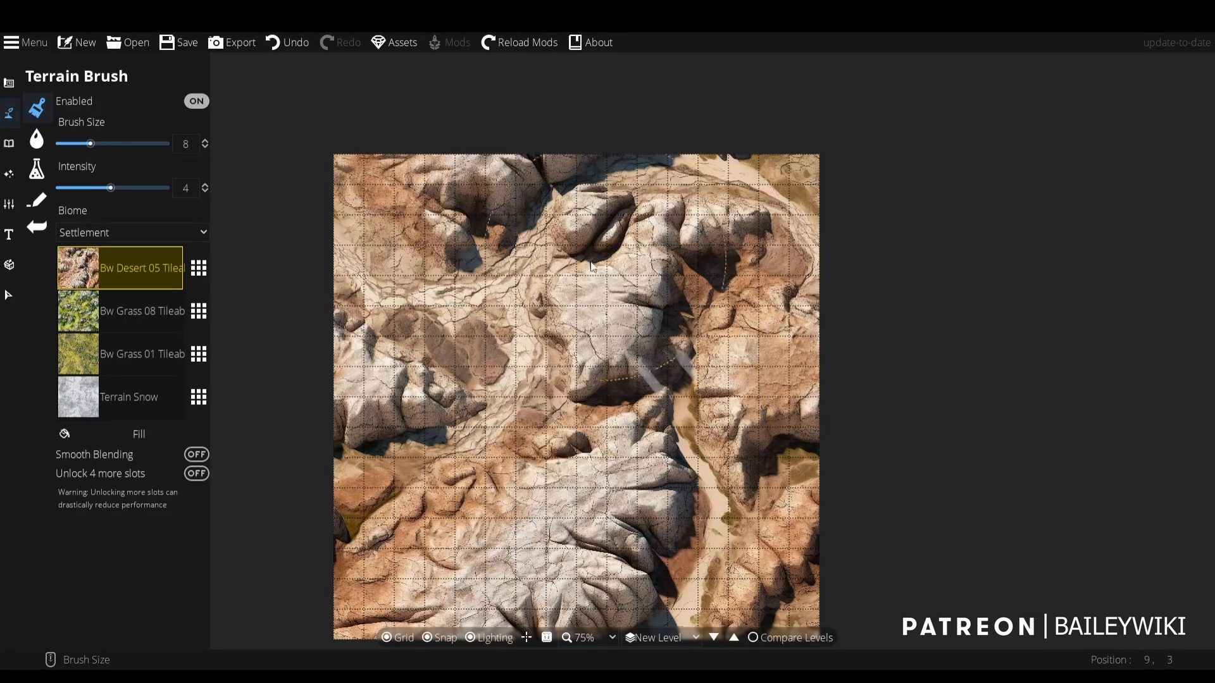
pyautogui.scroll(2, 515, 451)
pyautogui.moveTo(534, 395); pyautogui.dragTo(583, 342)
pyautogui.scroll(-1, 612, 329)
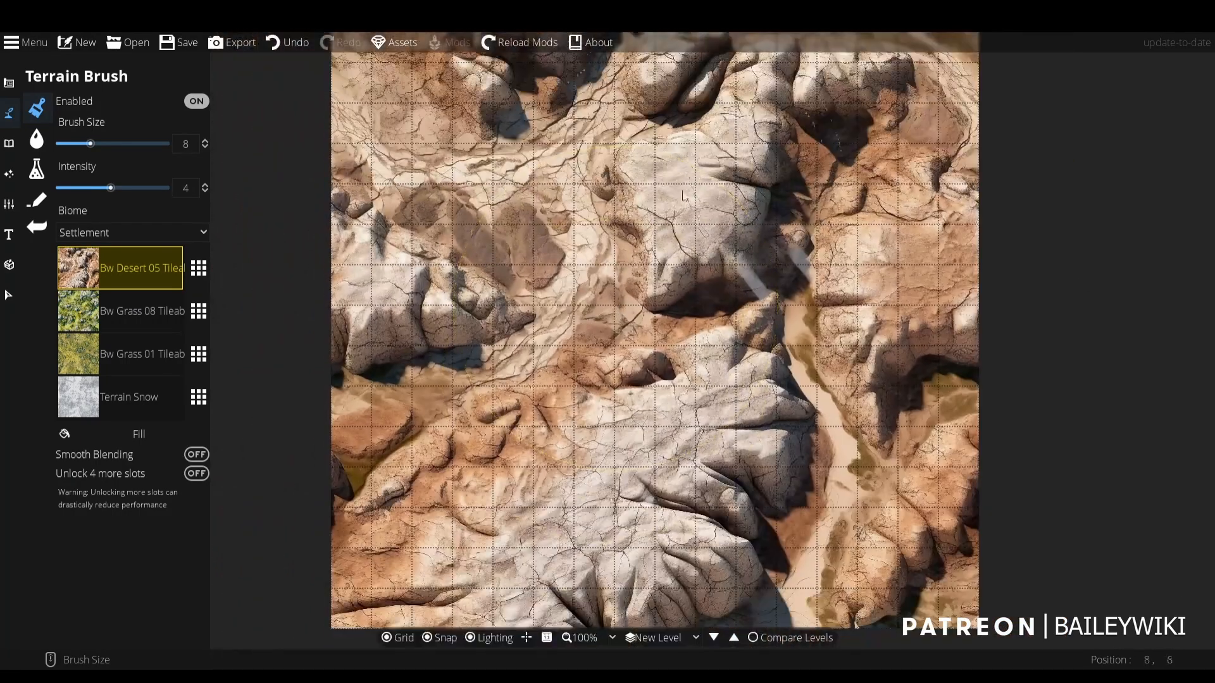
# - Try the Bw Desert 13 Crater texture as the base terrain in the first slot
pyautogui.click(198, 267)
pyautogui.scroll(-10, 1146, 212)
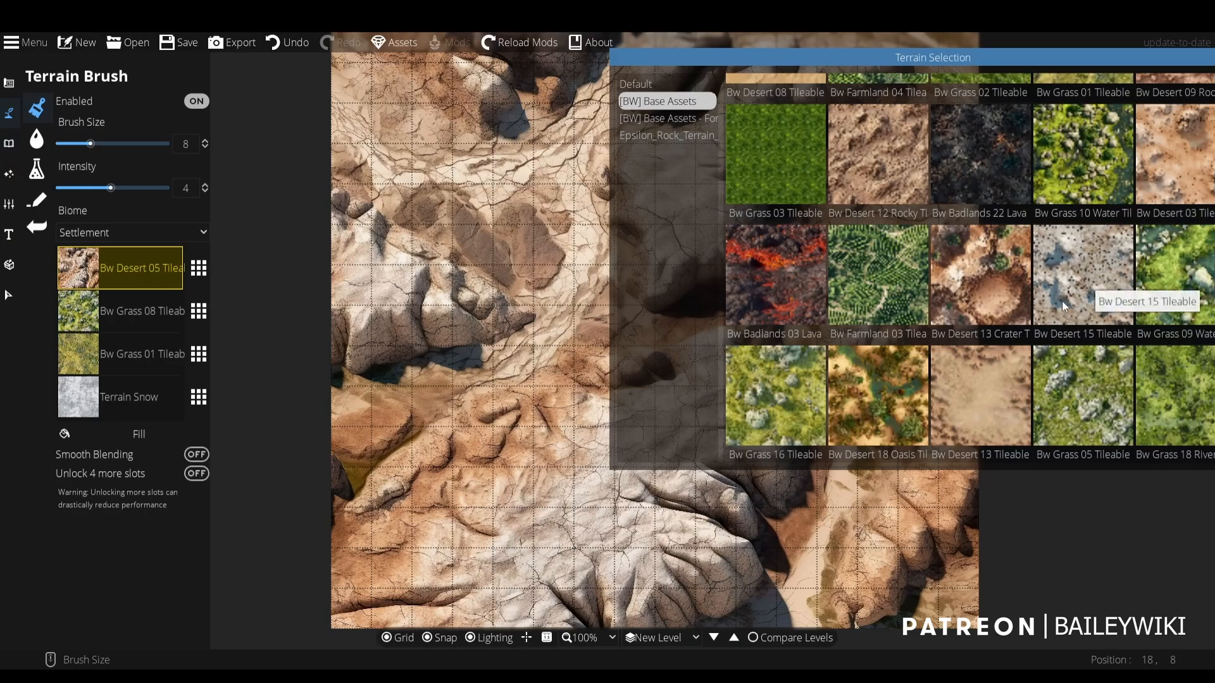
pyautogui.scroll(-2, 1025, 247)
pyautogui.click(991, 192)
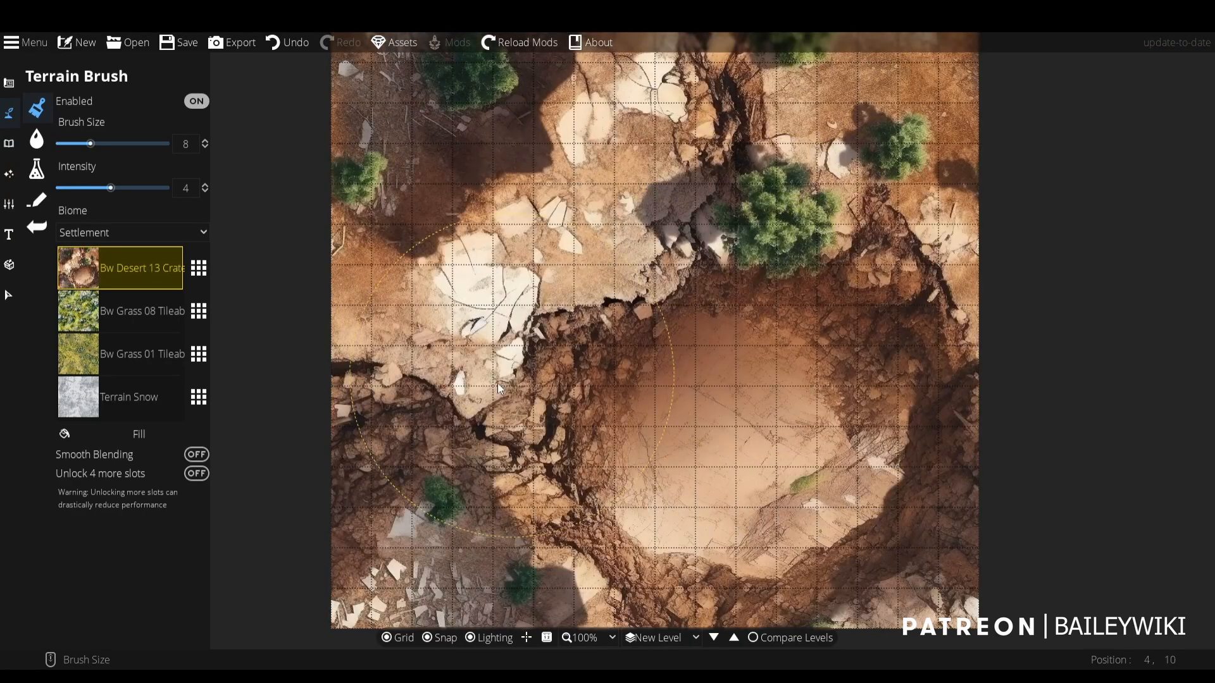
# - Try Bw Grass Hills 01 and Bw Grass 14 River as the base terrain in the first slot
pyautogui.click(199, 267)
pyautogui.scroll(1, 883, 267)
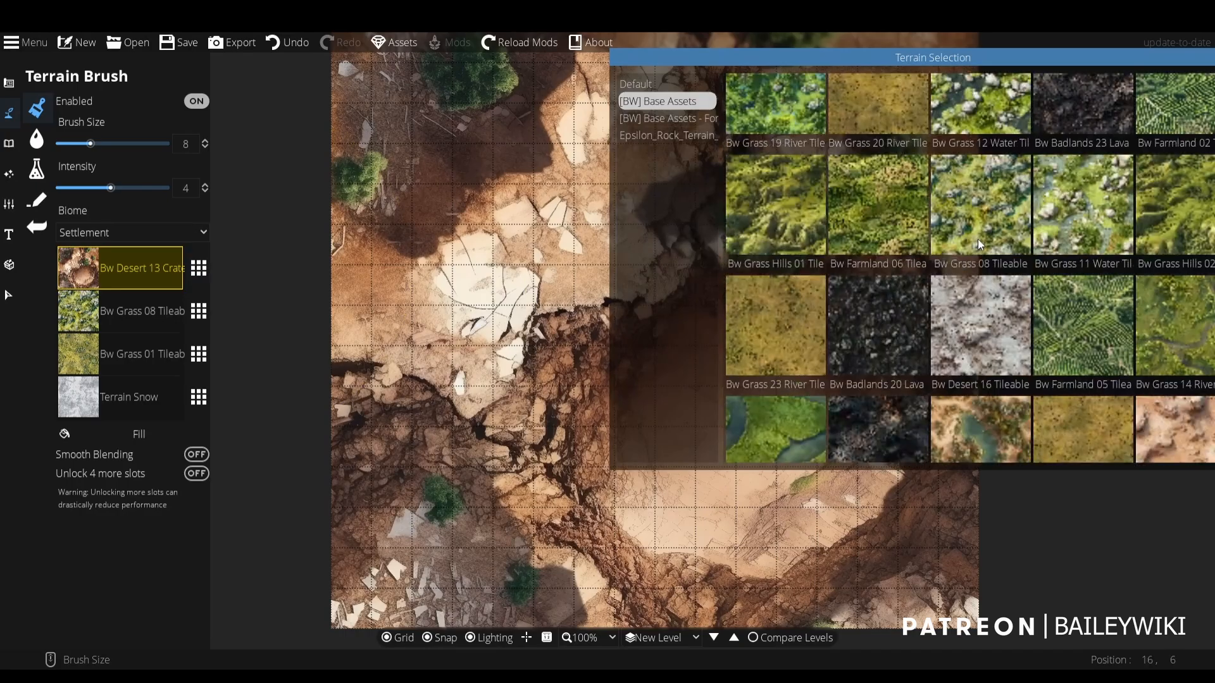
pyautogui.click(794, 199)
pyautogui.click(199, 266)
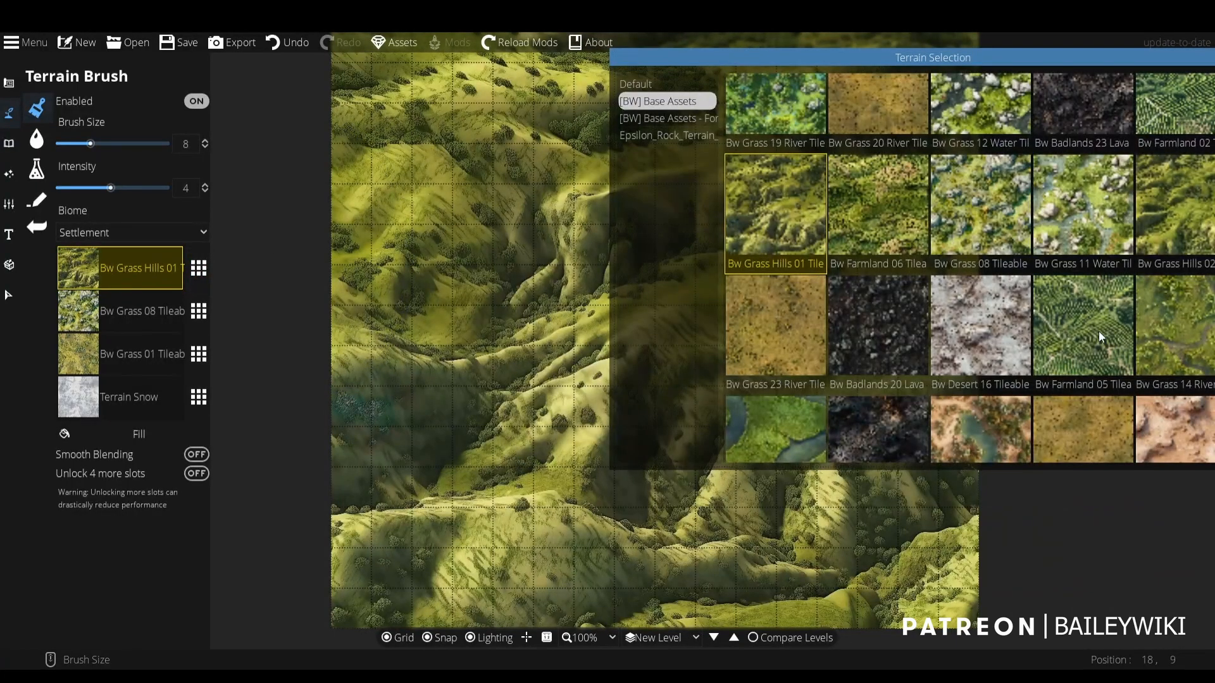
pyautogui.click(1171, 331)
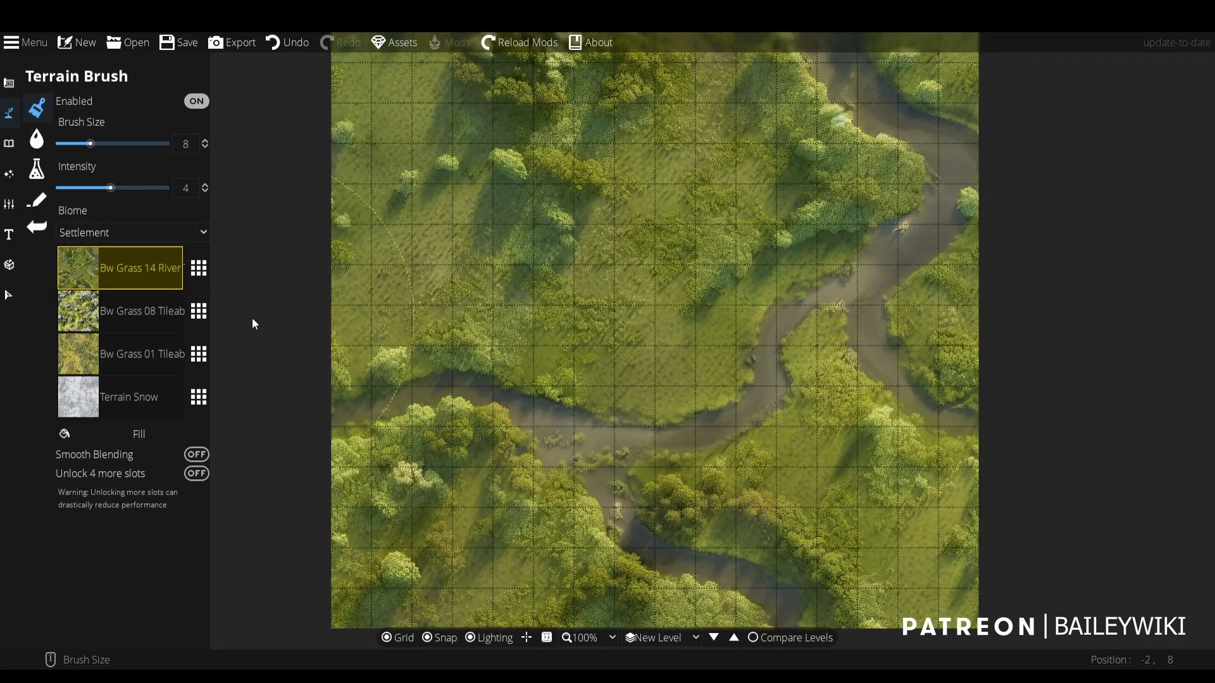
# - Try Bw Rocky 03 Tileable and Bw Rocky 07 Tileable as the base terrain in the first slot
pyautogui.click(199, 282)
pyautogui.scroll(-6, 999, 333)
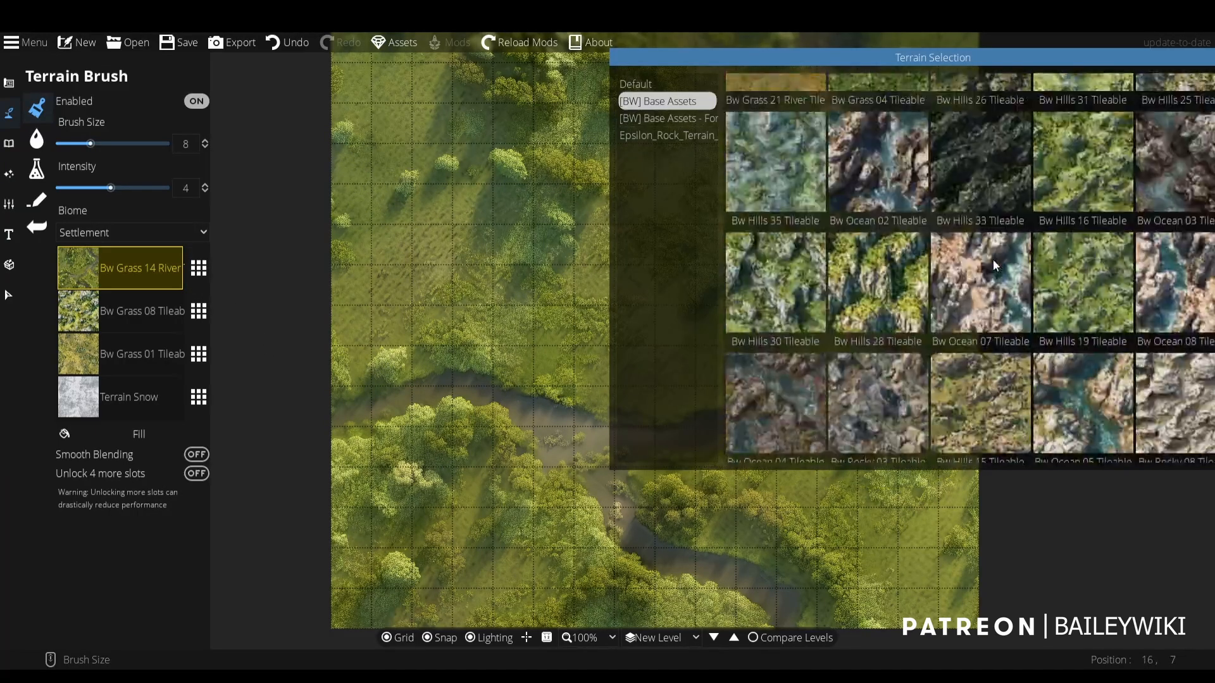
pyautogui.click(878, 405)
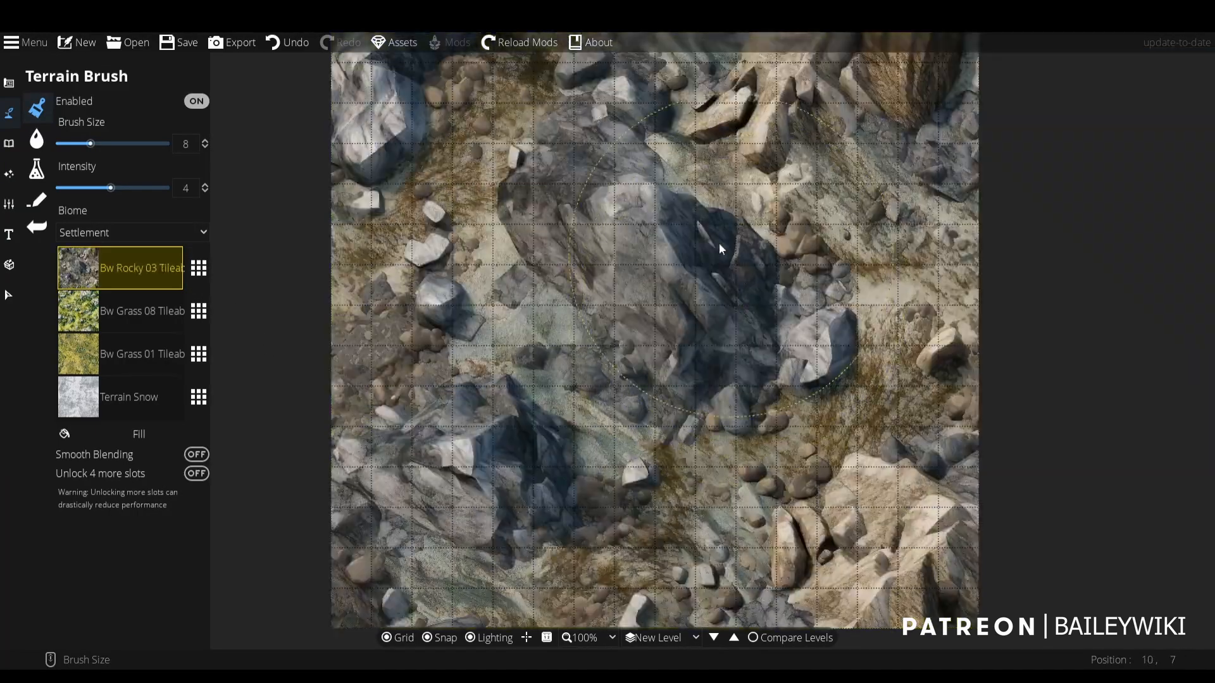
pyautogui.click(199, 274)
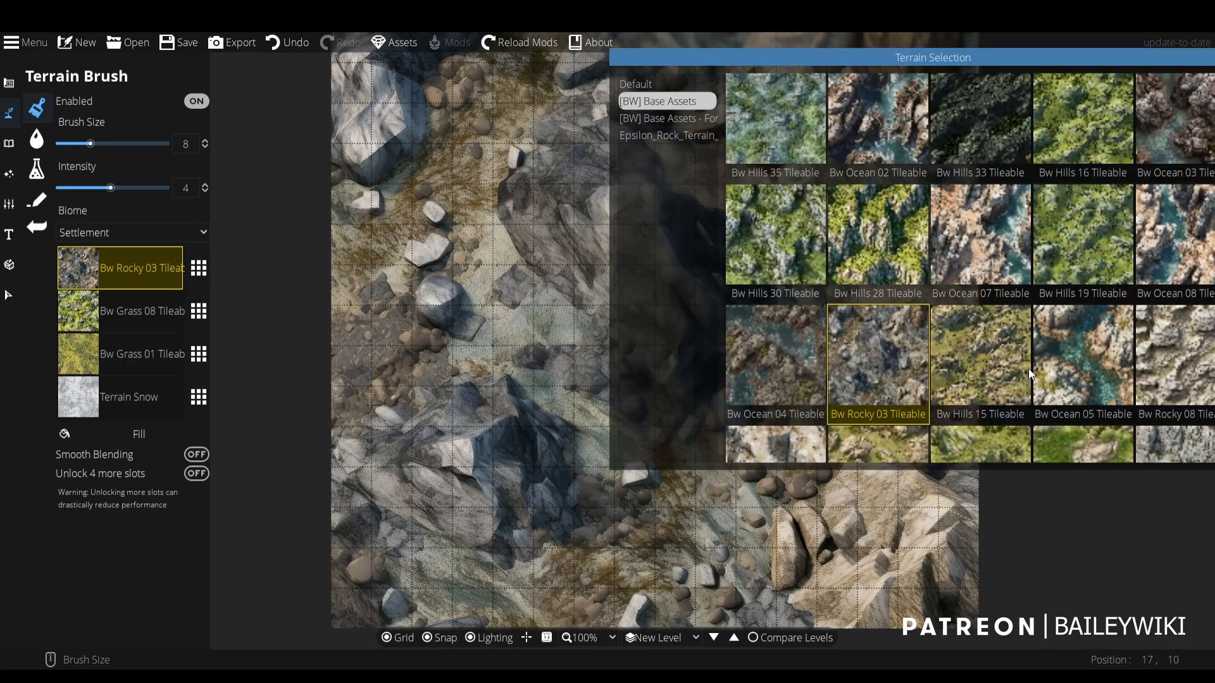
pyautogui.scroll(-3, 1028, 369)
pyautogui.click(881, 286)
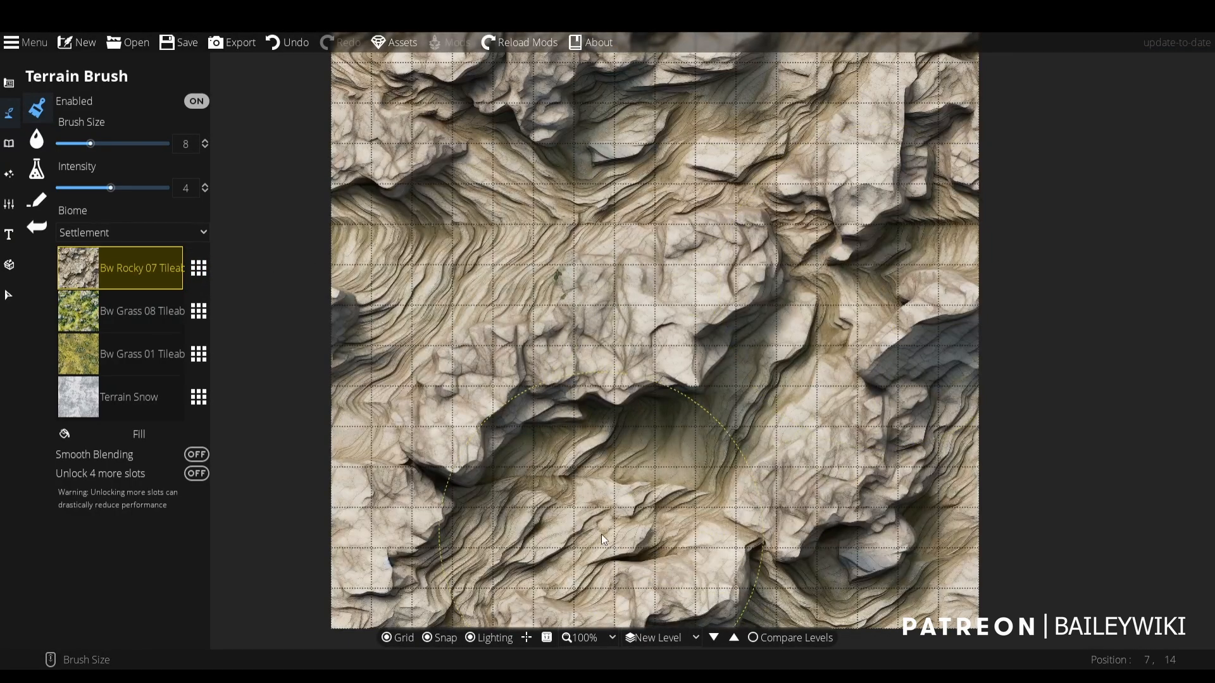
# - Set the first terrain slot to Bw Rocky 10 Tileable from [BW] Base Assets
pyautogui.click(199, 275)
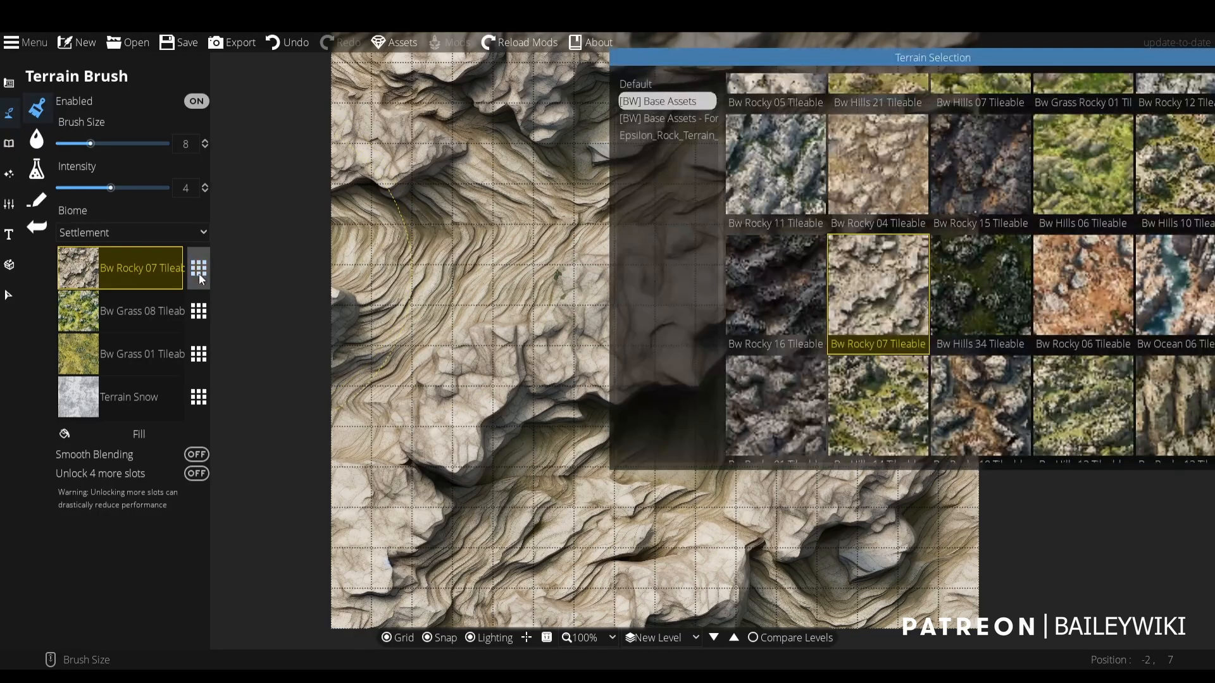
pyautogui.scroll(-3, 1093, 284)
pyautogui.click(943, 214)
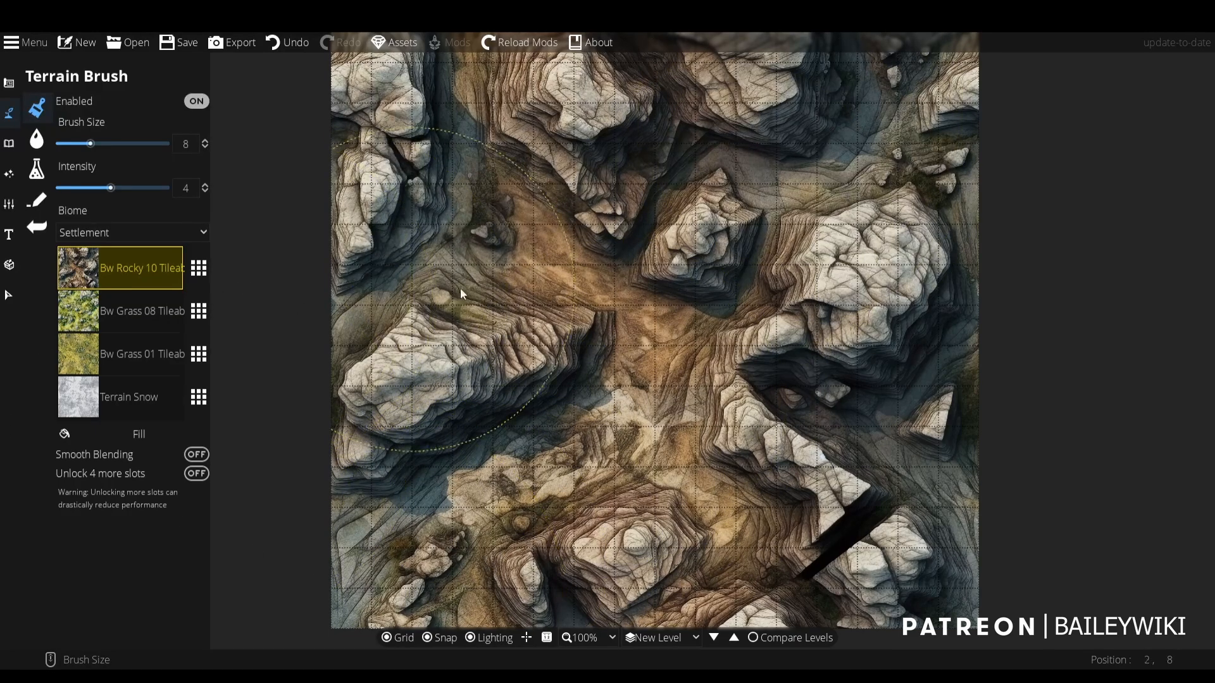
# - Replace Terrain Snow in the fourth terrain slot with Brownrock01 from [BW] Base Assets
pyautogui.click(140, 412)
pyautogui.click(198, 400)
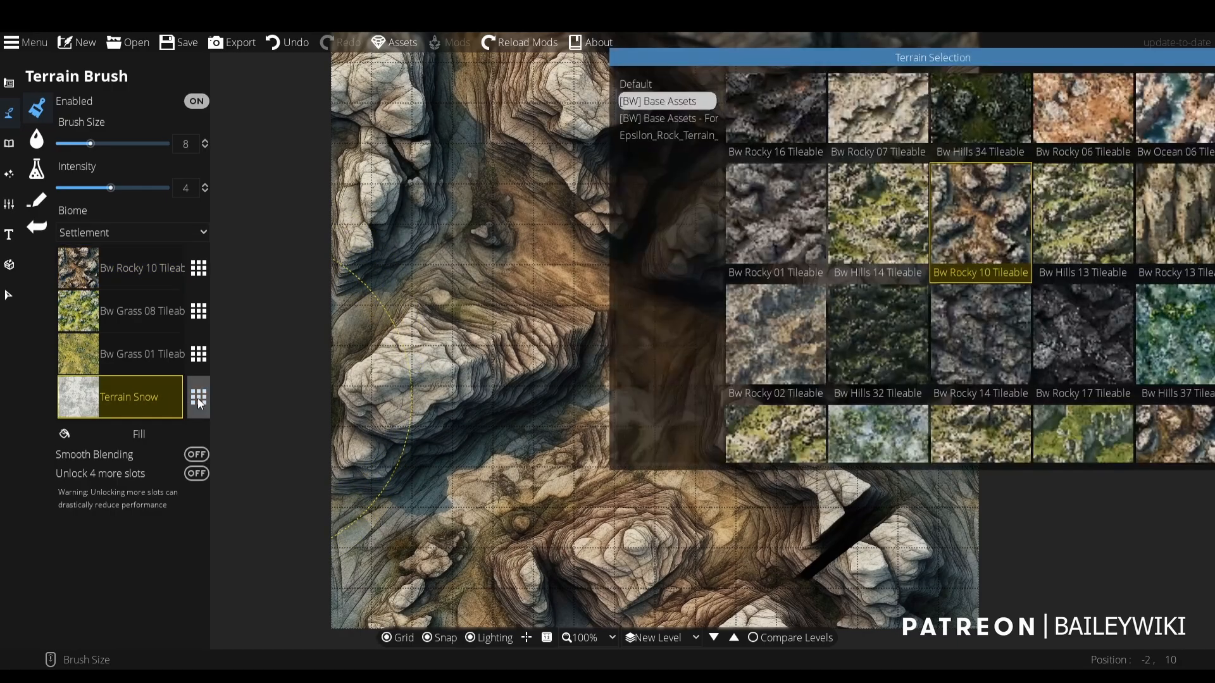
pyautogui.scroll(-10, 1139, 158)
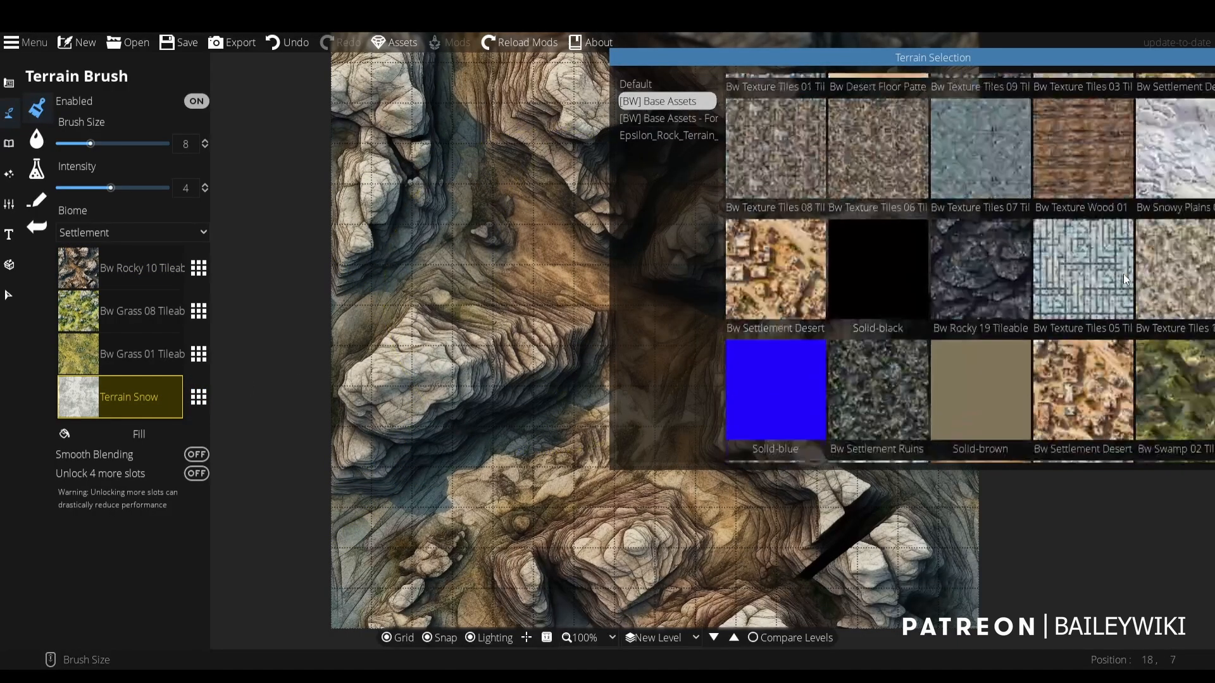
pyautogui.scroll(-10, 1125, 279)
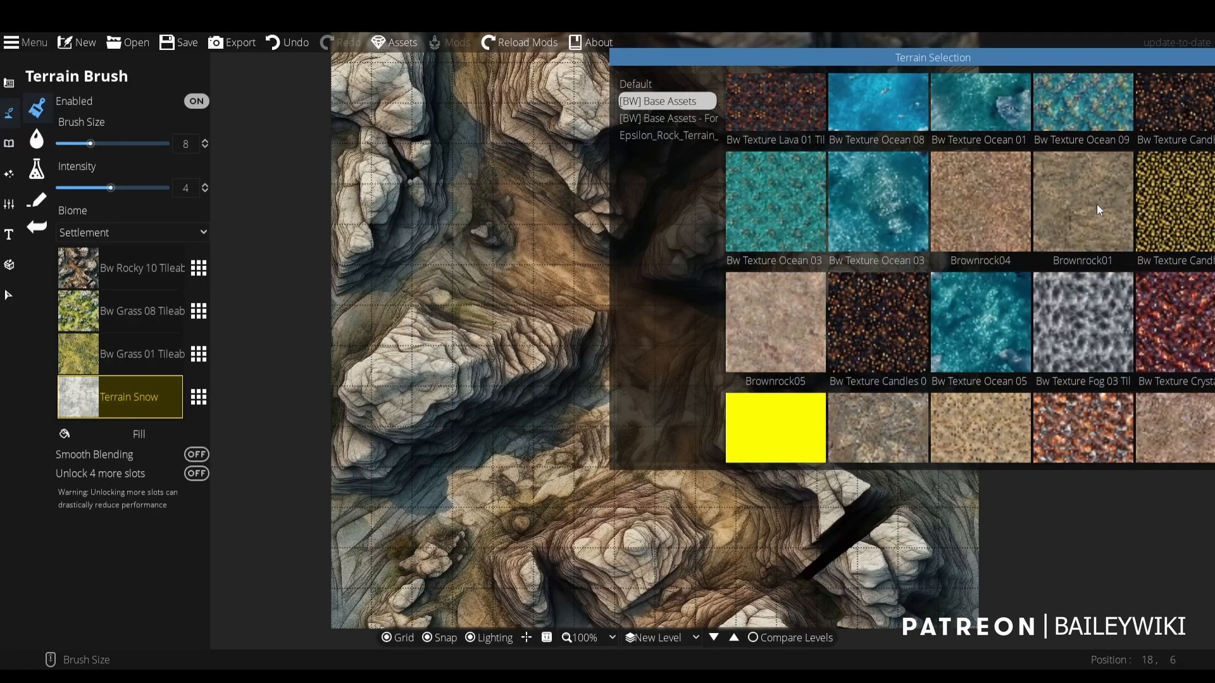
pyautogui.click(1096, 204)
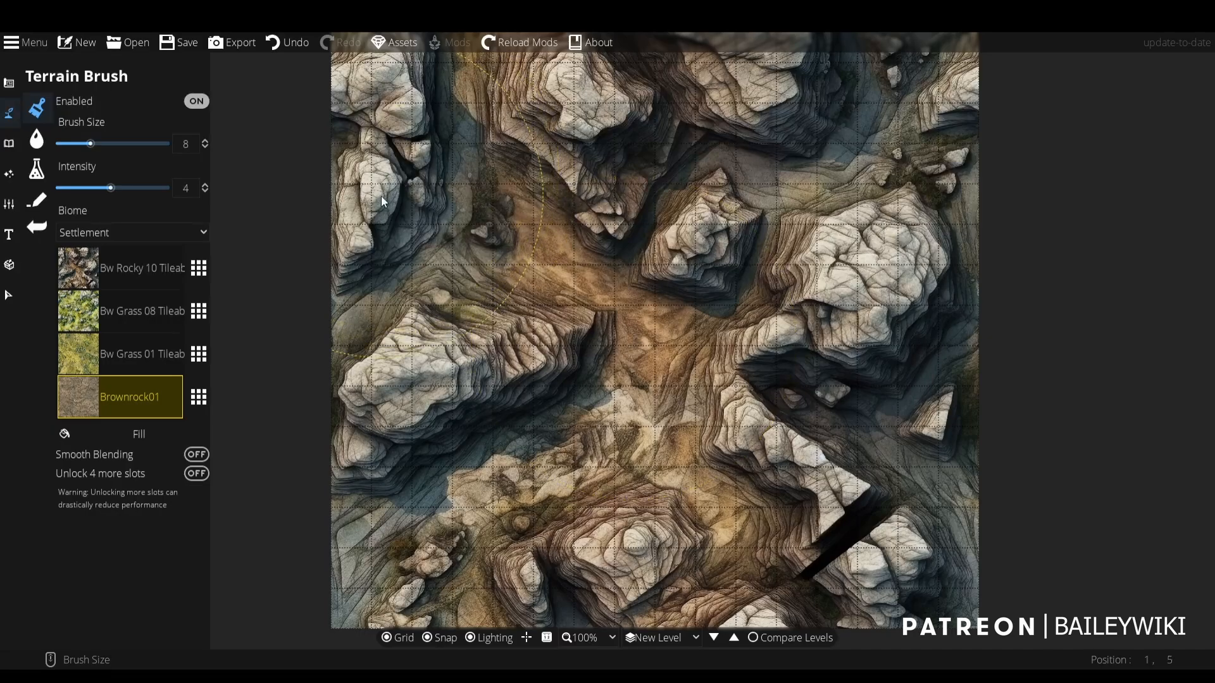
# - Paint Brownrock01 over the map's upper-left corner with Smooth Blending turned on, reducing the brush size to 5
pyautogui.moveTo(401, 115)
pyautogui.mouseDown()
pyautogui.moveTo(371, 97)
pyautogui.moveTo(358, 160)
pyautogui.moveTo(378, 199)
pyautogui.moveTo(472, 161)
pyautogui.mouseUp()
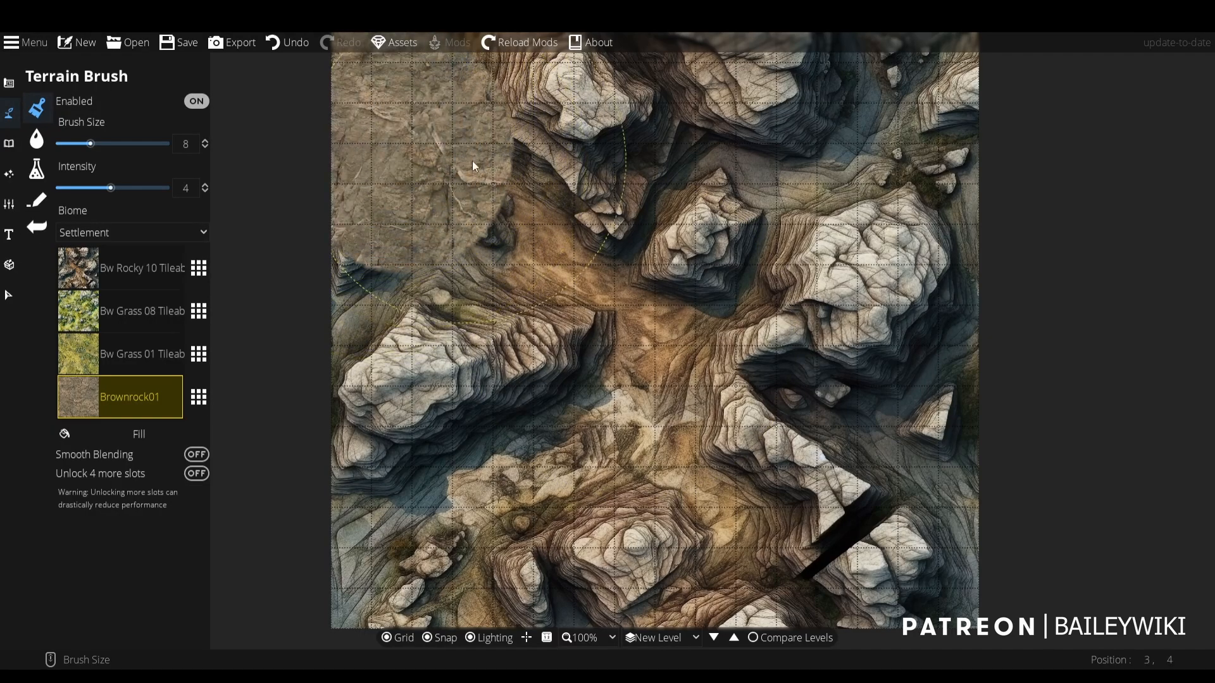
pyautogui.click(198, 453)
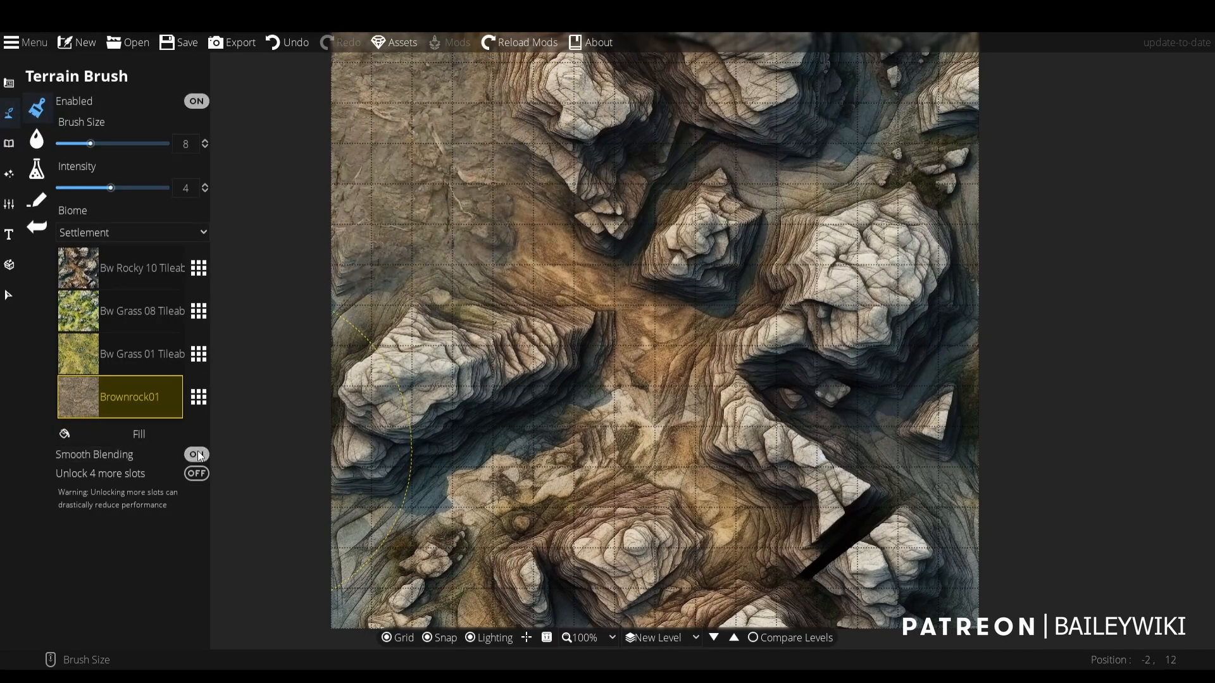
pyautogui.scroll(-3, 375, 237)
pyautogui.moveTo(387, 271)
pyautogui.mouseDown()
pyautogui.moveTo(350, 323)
pyautogui.moveTo(384, 322)
pyautogui.moveTo(408, 303)
pyautogui.moveTo(406, 363)
pyautogui.mouseUp()
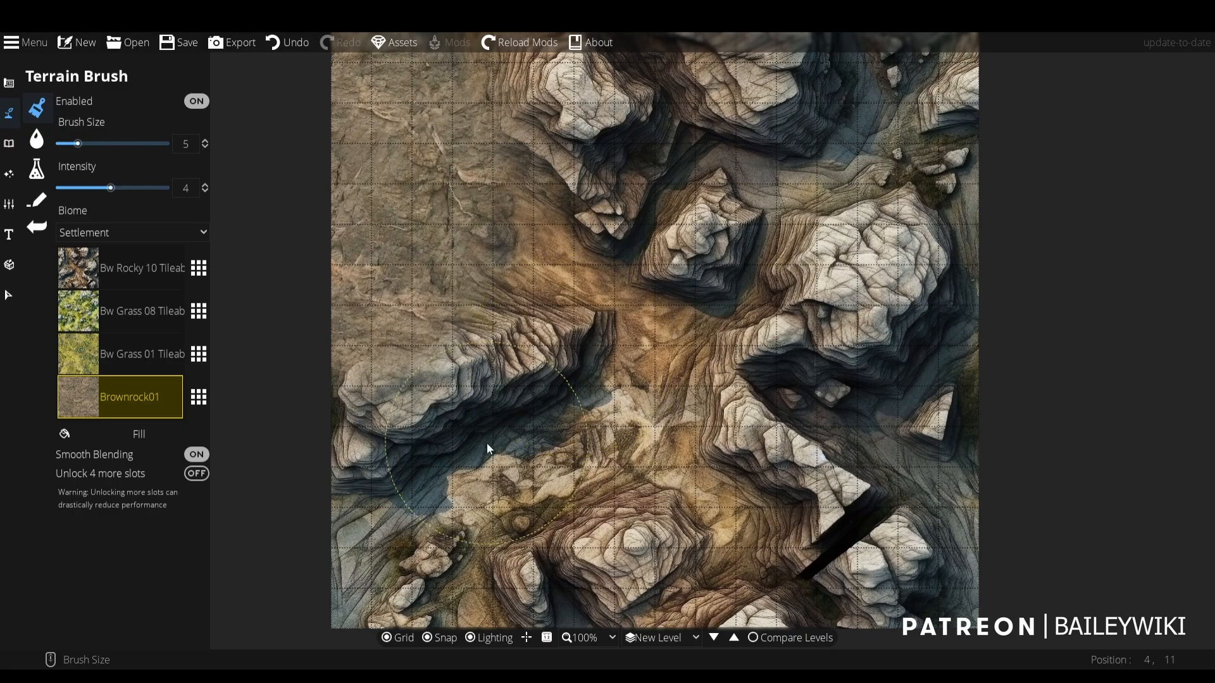
# - Extend the Brownrock01 plateau across the upper-middle rocks down to the edge of the diagonal ravine
pyautogui.moveTo(487, 443)
pyautogui.mouseDown()
pyautogui.moveTo(398, 364)
pyautogui.moveTo(344, 389)
pyautogui.moveTo(293, 376)
pyautogui.moveTo(311, 385)
pyautogui.moveTo(318, 351)
pyautogui.moveTo(405, 284)
pyautogui.moveTo(437, 305)
pyautogui.moveTo(492, 305)
pyautogui.moveTo(549, 270)
pyautogui.moveTo(578, 148)
pyautogui.moveTo(528, 117)
pyautogui.moveTo(534, 73)
pyautogui.moveTo(702, 65)
pyautogui.moveTo(700, 53)
pyautogui.moveTo(683, 60)
pyautogui.moveTo(674, 118)
pyautogui.moveTo(686, 202)
pyautogui.moveTo(755, 56)
pyautogui.moveTo(624, 235)
pyautogui.mouseUp()
pyautogui.moveTo(526, 256)
pyautogui.mouseDown()
pyautogui.moveTo(442, 312)
pyautogui.moveTo(531, 287)
pyautogui.moveTo(507, 317)
pyautogui.moveTo(509, 136)
pyautogui.mouseUp()
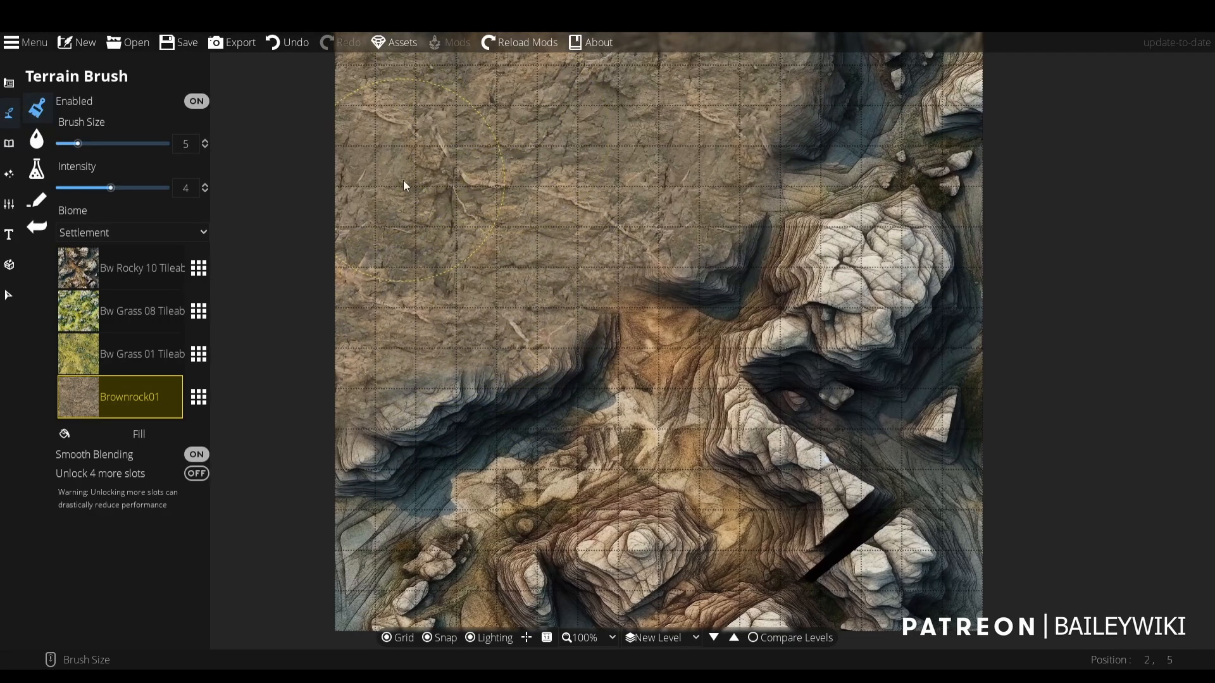
pyautogui.moveTo(672, 273); pyautogui.dragTo(688, 118)
# - Try painting Brownrock01 over the rocks in the map's lower-right area, and undo the strokes
pyautogui.moveTo(668, 427)
pyautogui.mouseDown()
pyautogui.moveTo(630, 457)
pyautogui.moveTo(586, 464)
pyautogui.moveTo(574, 488)
pyautogui.moveTo(579, 461)
pyautogui.moveTo(647, 422)
pyautogui.moveTo(783, 425)
pyautogui.moveTo(846, 404)
pyautogui.moveTo(892, 365)
pyautogui.moveTo(942, 421)
pyautogui.moveTo(972, 428)
pyautogui.moveTo(984, 362)
pyautogui.moveTo(962, 292)
pyautogui.moveTo(823, 255)
pyautogui.mouseUp()
pyautogui.moveTo(846, 405); pyautogui.dragTo(847, 527)
pyautogui.moveTo(989, 450)
pyautogui.mouseDown()
pyautogui.moveTo(957, 602)
pyautogui.moveTo(954, 420)
pyautogui.moveTo(826, 482)
pyautogui.moveTo(746, 457)
pyautogui.moveTo(637, 570)
pyautogui.moveTo(541, 591)
pyautogui.moveTo(835, 578)
pyautogui.moveTo(830, 505)
pyautogui.moveTo(930, 573)
pyautogui.moveTo(746, 606)
pyautogui.mouseUp()
pyautogui.hotkey('ctrl', 'z')
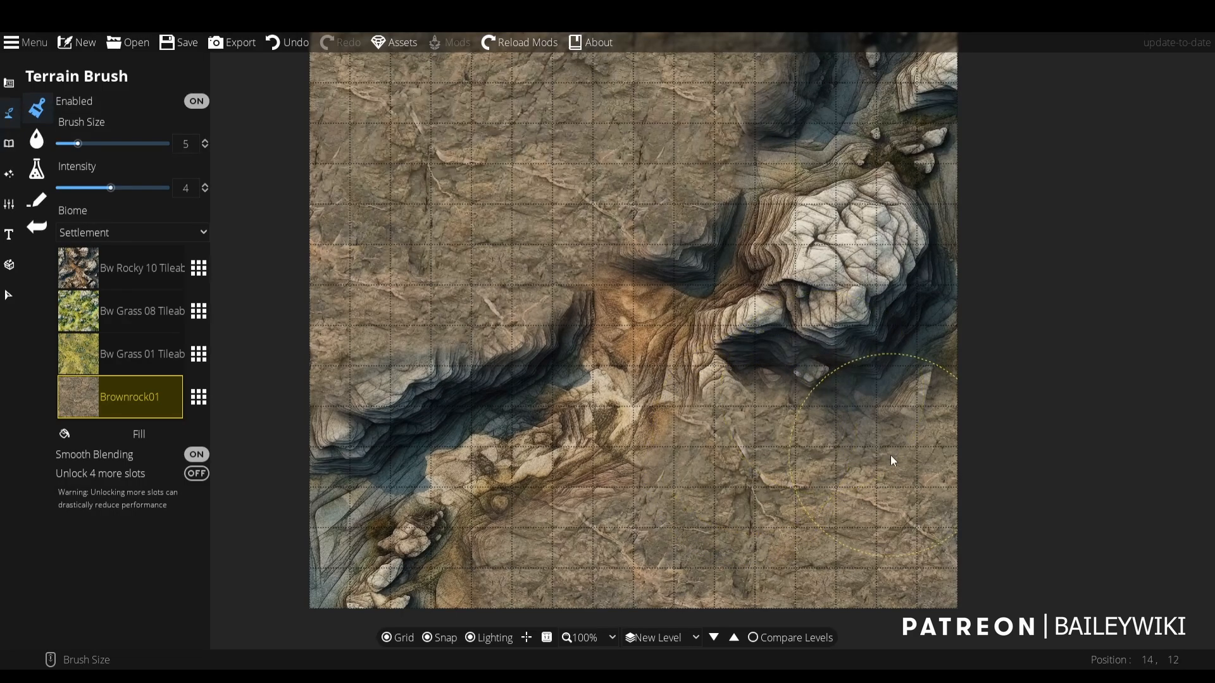
pyautogui.hotkey('ctrl', 'z')
pyautogui.hotkey('ctrl', 'z')
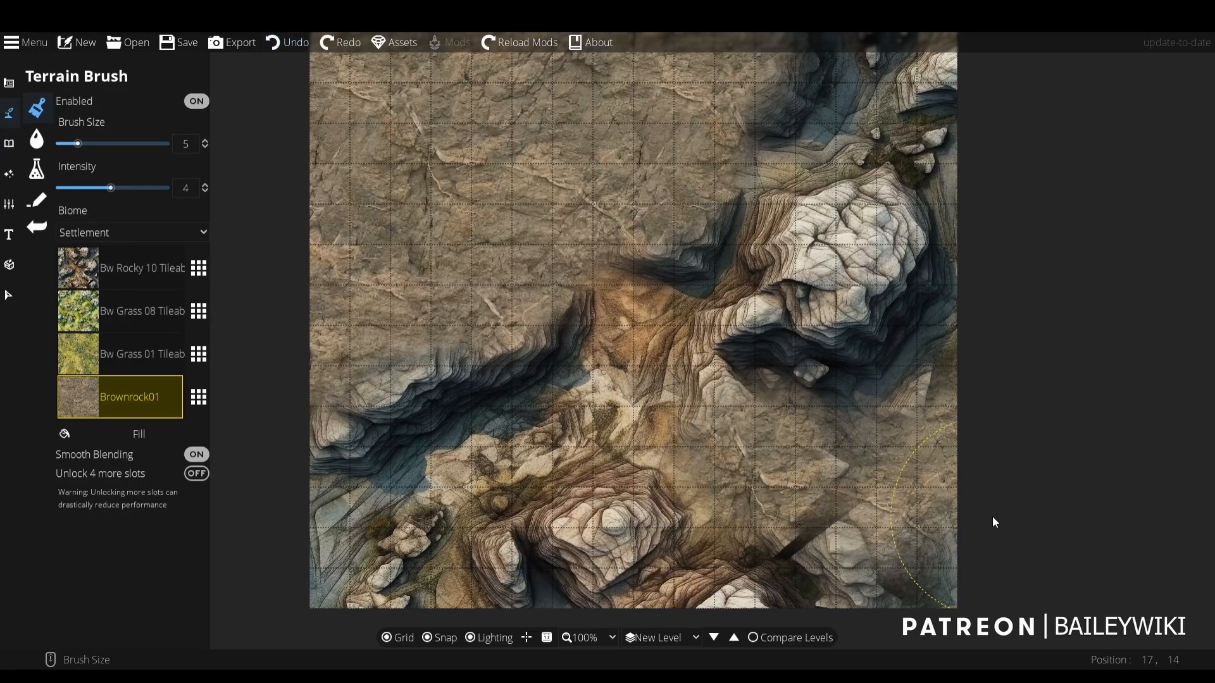
pyautogui.hotkey('ctrl', 'z')
# - Paint Brownrock01 over the lower-right area around the rocky ridge, and fill the gully below the large white rock at brush sizes 4 and 3
pyautogui.moveTo(838, 563)
pyautogui.mouseDown()
pyautogui.moveTo(699, 462)
pyautogui.moveTo(565, 594)
pyautogui.moveTo(750, 585)
pyautogui.moveTo(695, 607)
pyautogui.moveTo(856, 582)
pyautogui.moveTo(886, 538)
pyautogui.mouseUp()
pyautogui.moveTo(1020, 409); pyautogui.dragTo(977, 415)
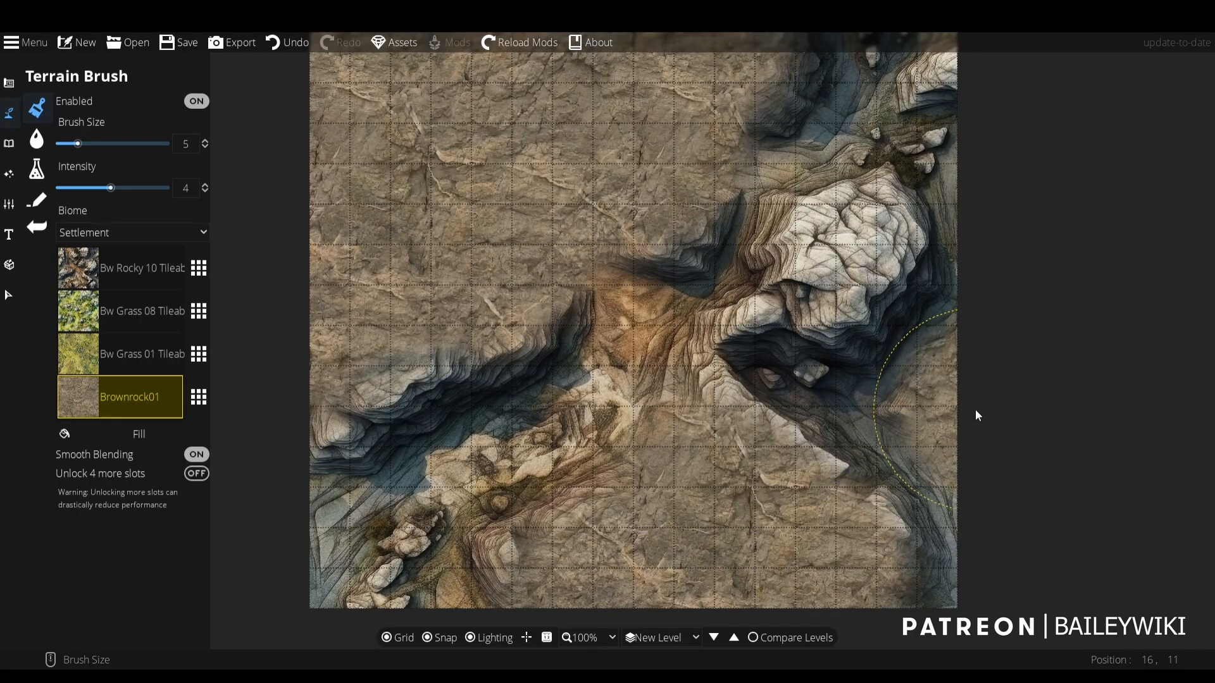
pyautogui.scroll(-1, 745, 313)
pyautogui.moveTo(749, 332); pyautogui.dragTo(740, 329)
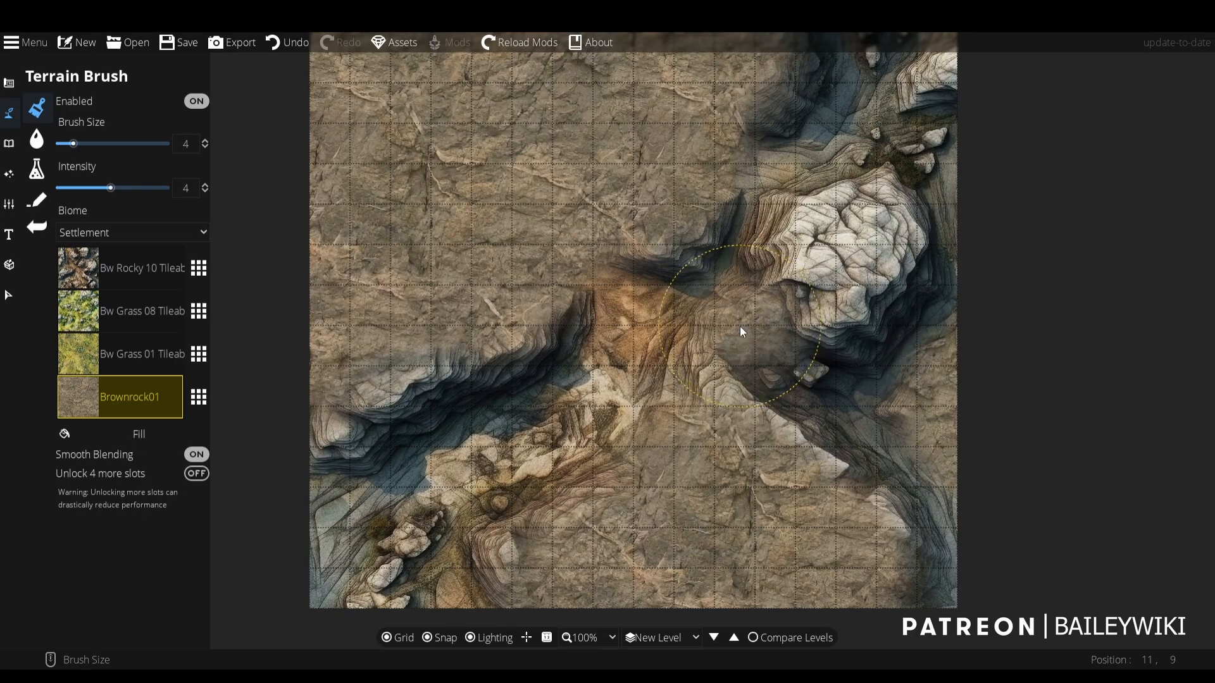
pyautogui.scroll(-1, 740, 329)
pyautogui.moveTo(776, 370)
pyautogui.mouseDown()
pyautogui.moveTo(834, 404)
pyautogui.moveTo(791, 384)
pyautogui.mouseUp()
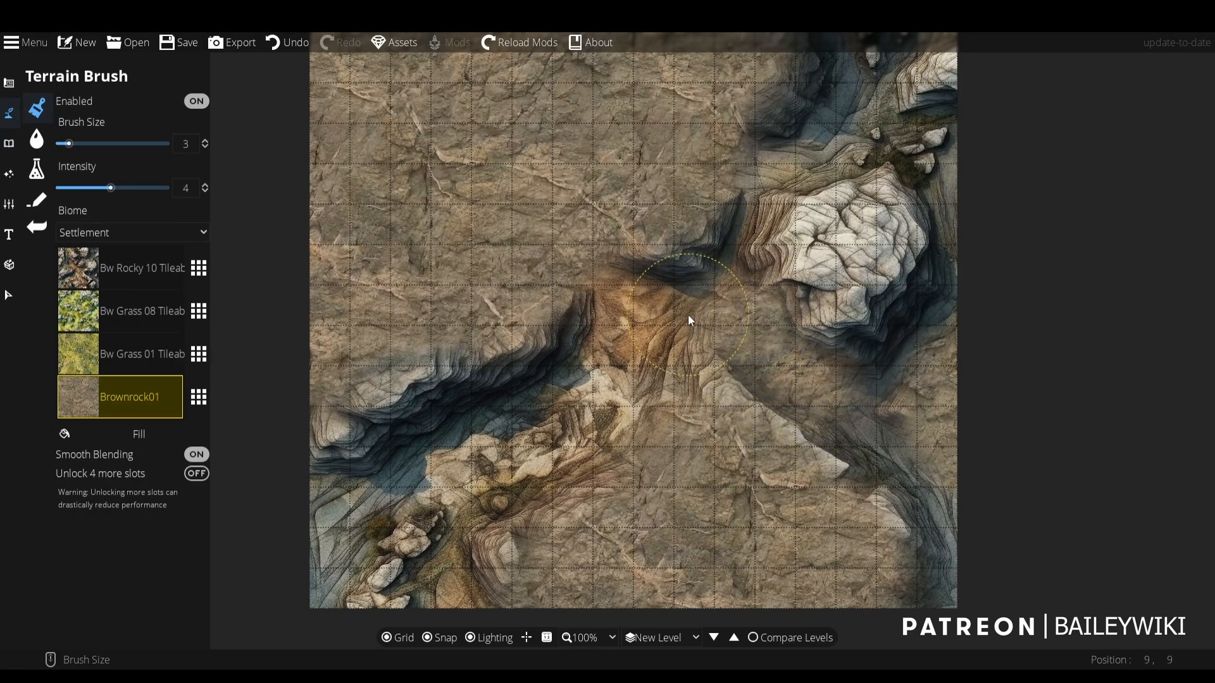
# - Set the brush size to 6 and paint Brownrock01 over the rocks in the map's upper-right corner
pyautogui.moveTo(934, 116); pyautogui.dragTo(899, 210)
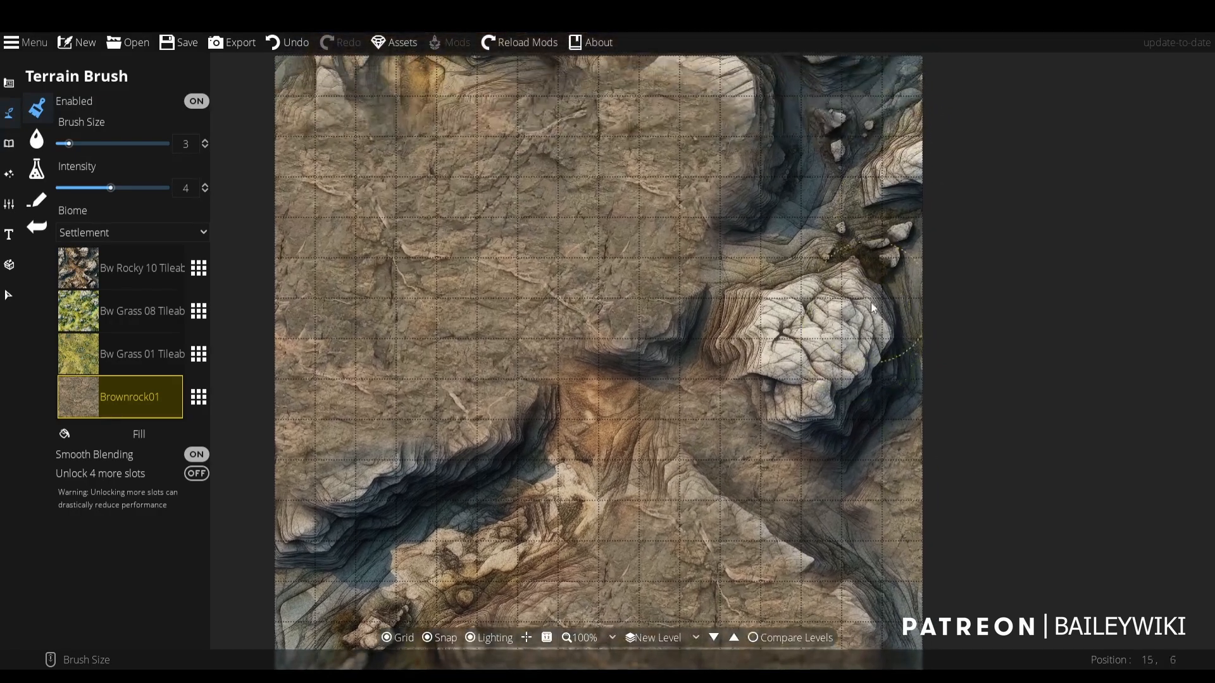
pyautogui.scroll(3, 902, 163)
pyautogui.moveTo(925, 161)
pyautogui.mouseDown()
pyautogui.moveTo(917, 85)
pyautogui.moveTo(950, 148)
pyautogui.moveTo(942, 158)
pyautogui.mouseUp()
pyautogui.moveTo(1015, 201); pyautogui.dragTo(1013, 215)
# - Paint Brownrock01 along the map's lower right edge and over the remaining ridge and rocks in the lower-right area
pyautogui.scroll(-1, 931, 243)
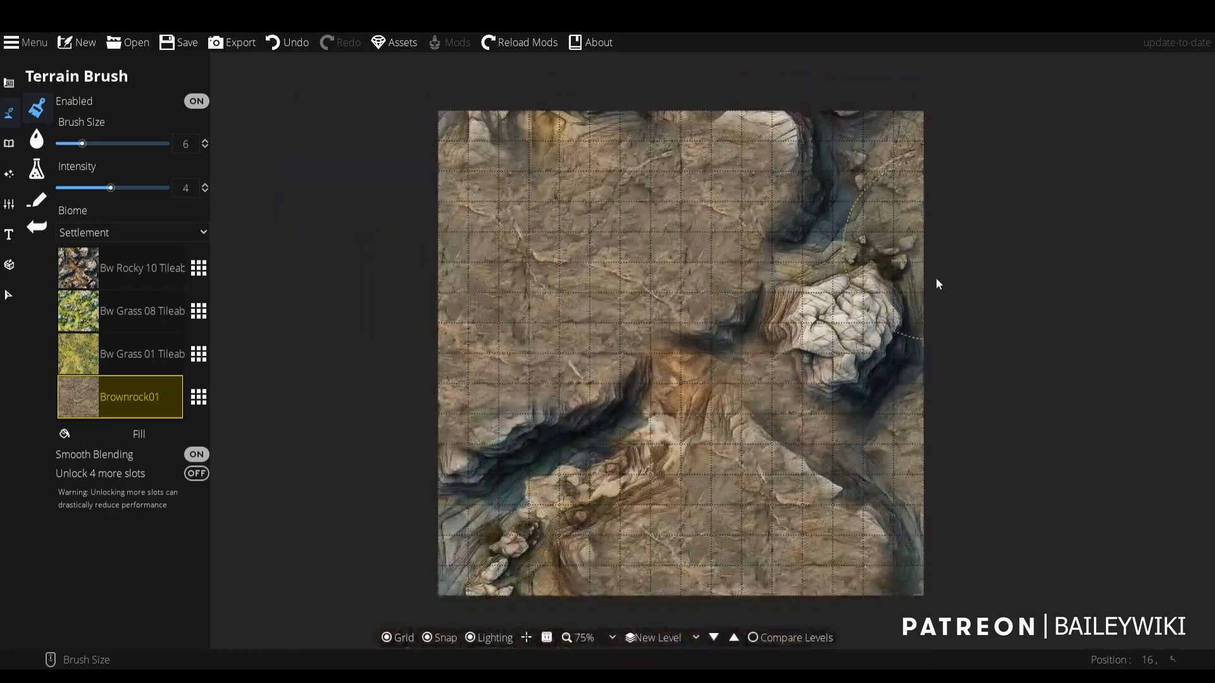
pyautogui.scroll(1, 928, 425)
pyautogui.moveTo(928, 429); pyautogui.dragTo(945, 372)
pyautogui.moveTo(908, 484)
pyautogui.mouseDown()
pyautogui.moveTo(880, 601)
pyautogui.moveTo(843, 615)
pyautogui.moveTo(885, 478)
pyautogui.moveTo(694, 489)
pyautogui.moveTo(626, 515)
pyautogui.mouseUp()
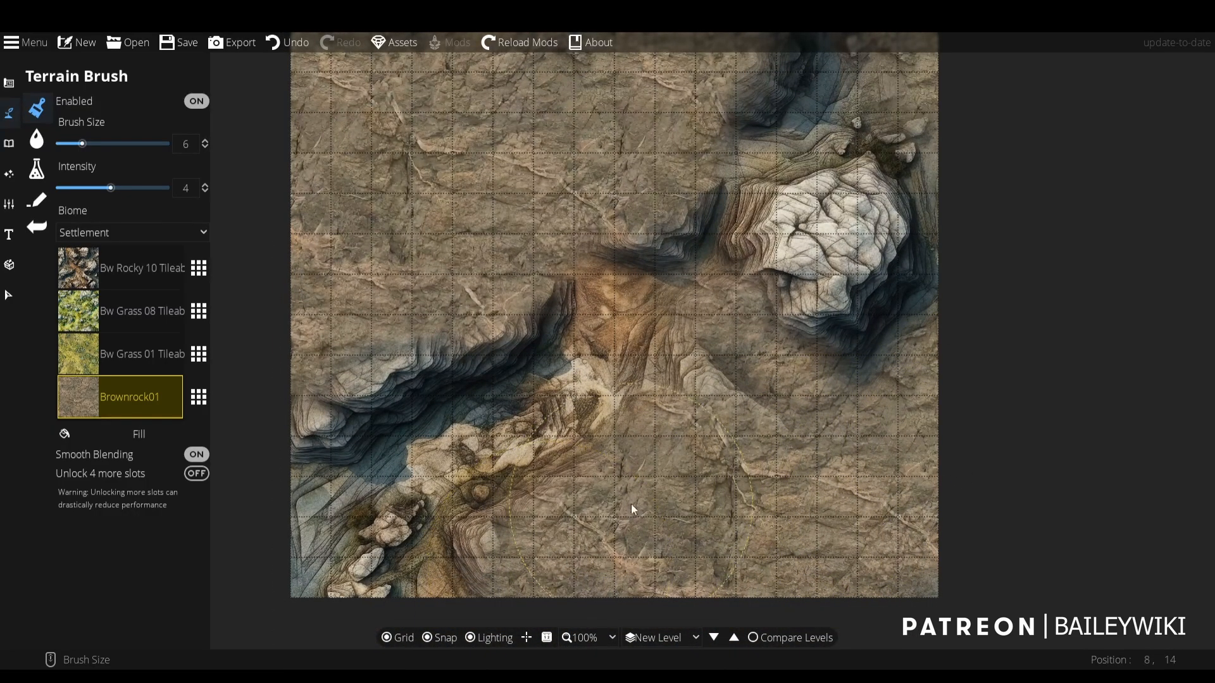
# - Examine how the painted Brownrock01 ground blends with the remaining ravine and the large white rock
pyautogui.scroll(-3, 666, 488)
pyautogui.scroll(2, 626, 349)
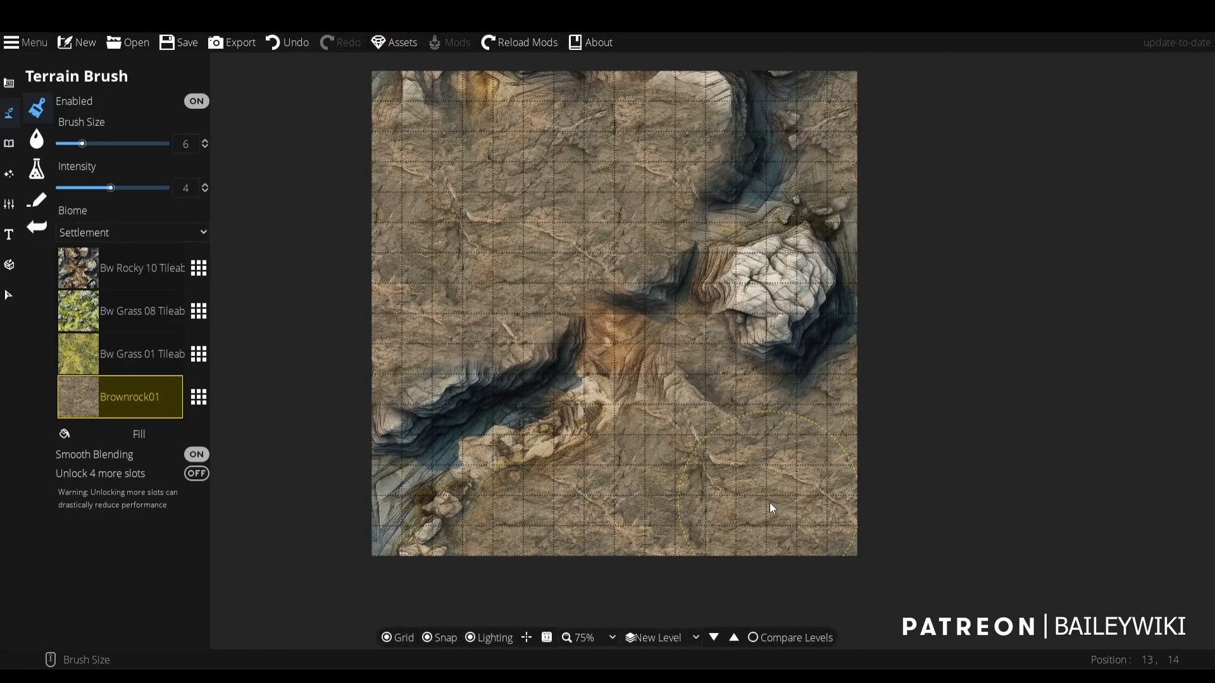
pyautogui.scroll(2, 623, 350)
pyautogui.moveTo(824, 569)
pyautogui.mouseDown()
pyautogui.moveTo(758, 341)
pyautogui.moveTo(537, 260)
pyautogui.moveTo(525, 298)
pyautogui.moveTo(842, 244)
pyautogui.moveTo(923, 244)
pyautogui.moveTo(681, 279)
pyautogui.mouseUp()
pyautogui.scroll(-1, 815, 384)
pyautogui.moveTo(903, 492); pyautogui.dragTo(587, 119)
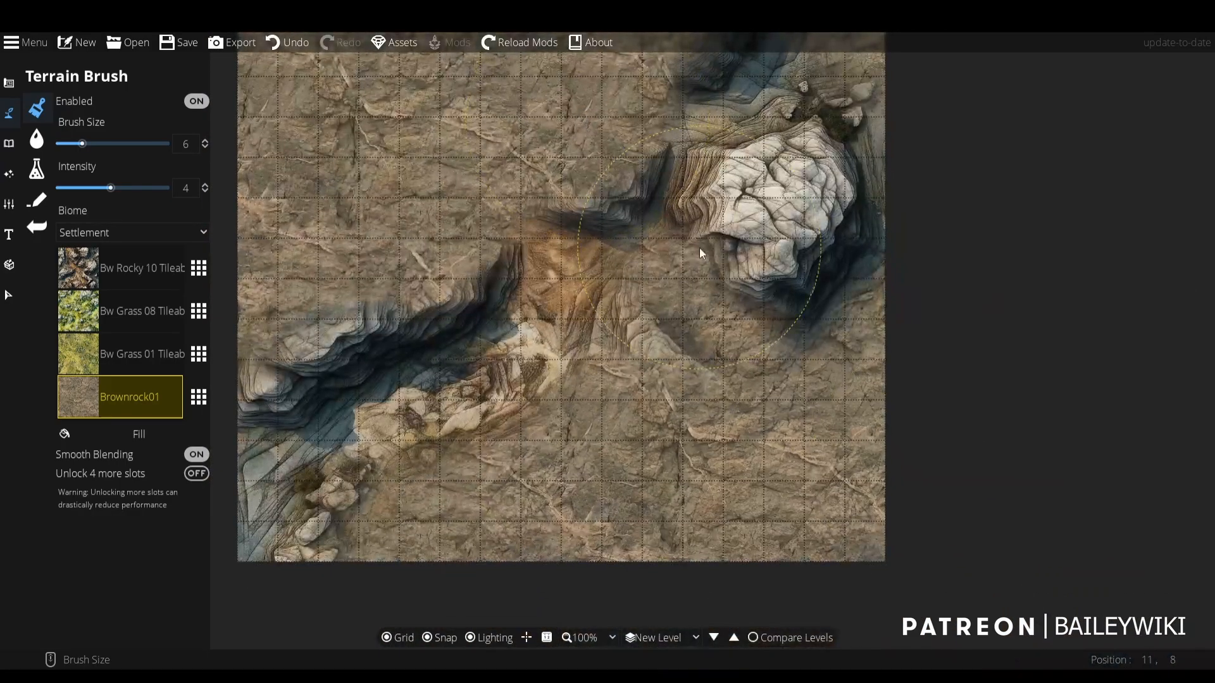
pyautogui.moveTo(611, 360)
pyautogui.mouseDown()
pyautogui.moveTo(658, 413)
pyautogui.moveTo(655, 426)
pyautogui.mouseUp()
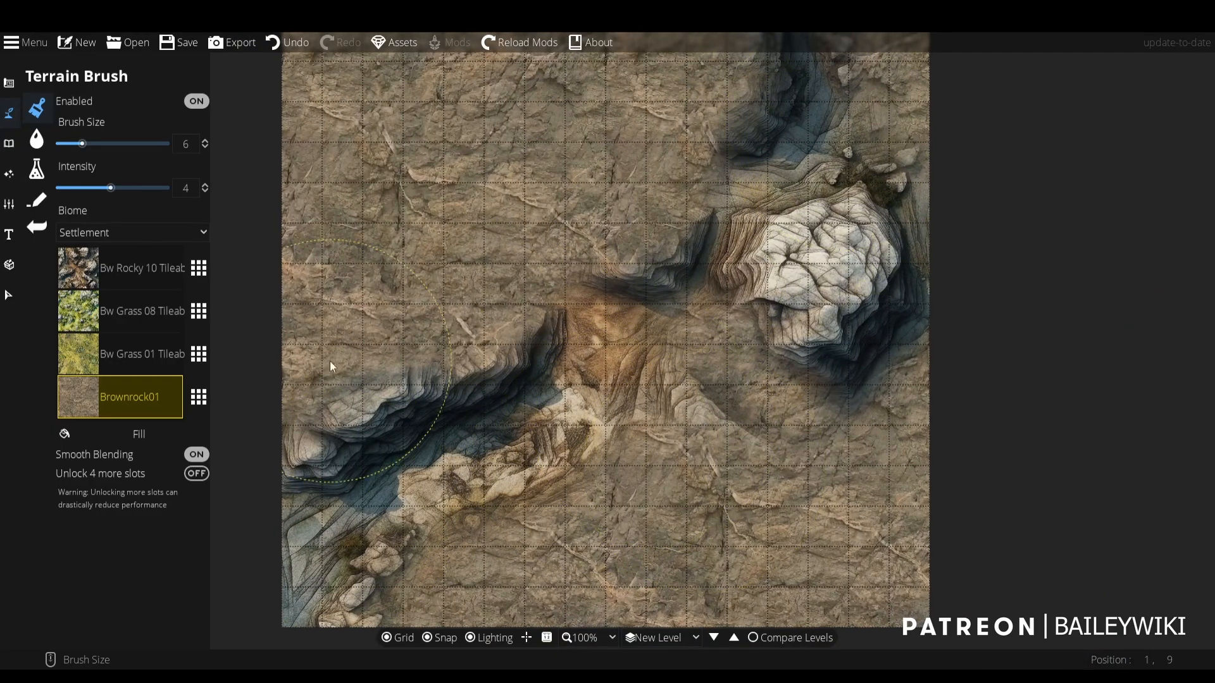
# - Paint Bw Rocky 10 Tileable back into the gully below the large white rock with brush size 2
pyautogui.click(89, 282)
pyautogui.scroll(-4, 736, 330)
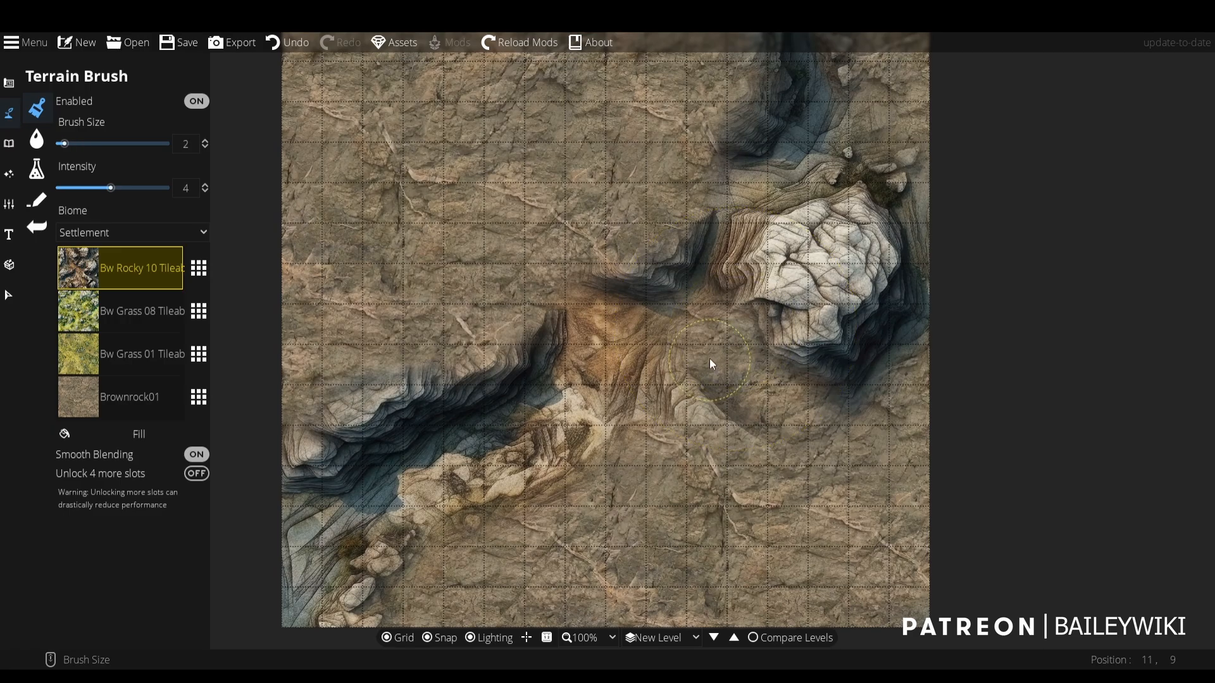
pyautogui.moveTo(716, 347)
pyautogui.mouseDown()
pyautogui.moveTo(787, 402)
pyautogui.moveTo(768, 407)
pyautogui.moveTo(844, 394)
pyautogui.moveTo(804, 411)
pyautogui.moveTo(853, 381)
pyautogui.moveTo(771, 386)
pyautogui.moveTo(839, 408)
pyautogui.moveTo(855, 388)
pyautogui.moveTo(790, 370)
pyautogui.moveTo(764, 387)
pyautogui.moveTo(794, 415)
pyautogui.mouseUp()
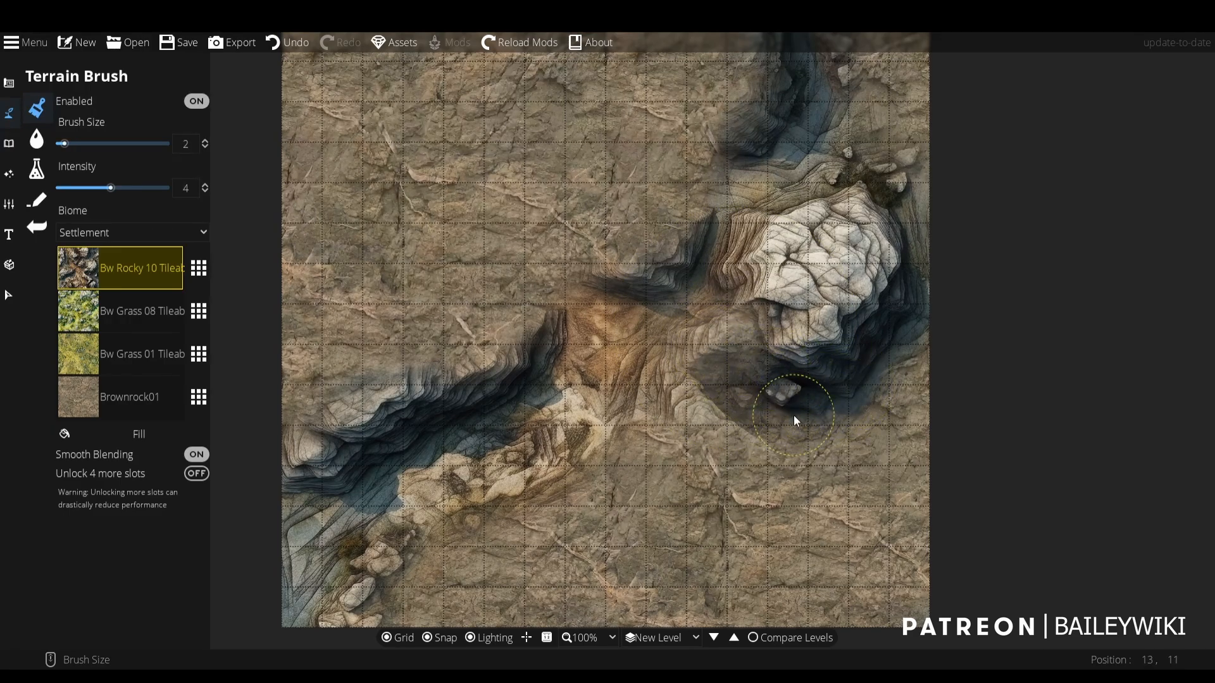
# - Paint Bw Rocky 10 Tileable back along the lower edge of the sandy ridge with brush size 1
pyautogui.scroll(2, 794, 415)
pyautogui.moveTo(754, 357)
pyautogui.mouseDown()
pyautogui.moveTo(784, 317)
pyautogui.moveTo(682, 294)
pyautogui.moveTo(664, 319)
pyautogui.moveTo(649, 314)
pyautogui.moveTo(622, 367)
pyautogui.moveTo(622, 416)
pyautogui.mouseUp()
pyautogui.moveTo(696, 327); pyautogui.dragTo(961, 177)
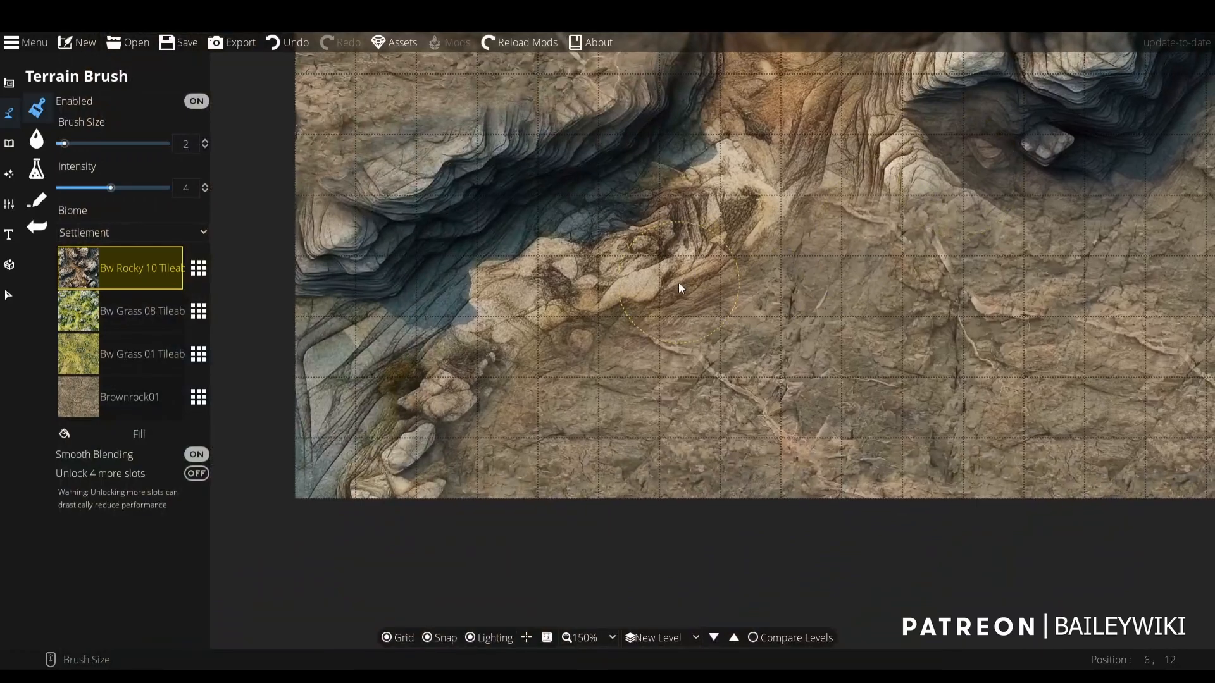
pyautogui.scroll(4, 688, 306)
pyautogui.moveTo(759, 282)
pyautogui.mouseDown()
pyautogui.moveTo(702, 312)
pyautogui.moveTo(608, 325)
pyautogui.mouseUp()
pyautogui.scroll(-1, 666, 268)
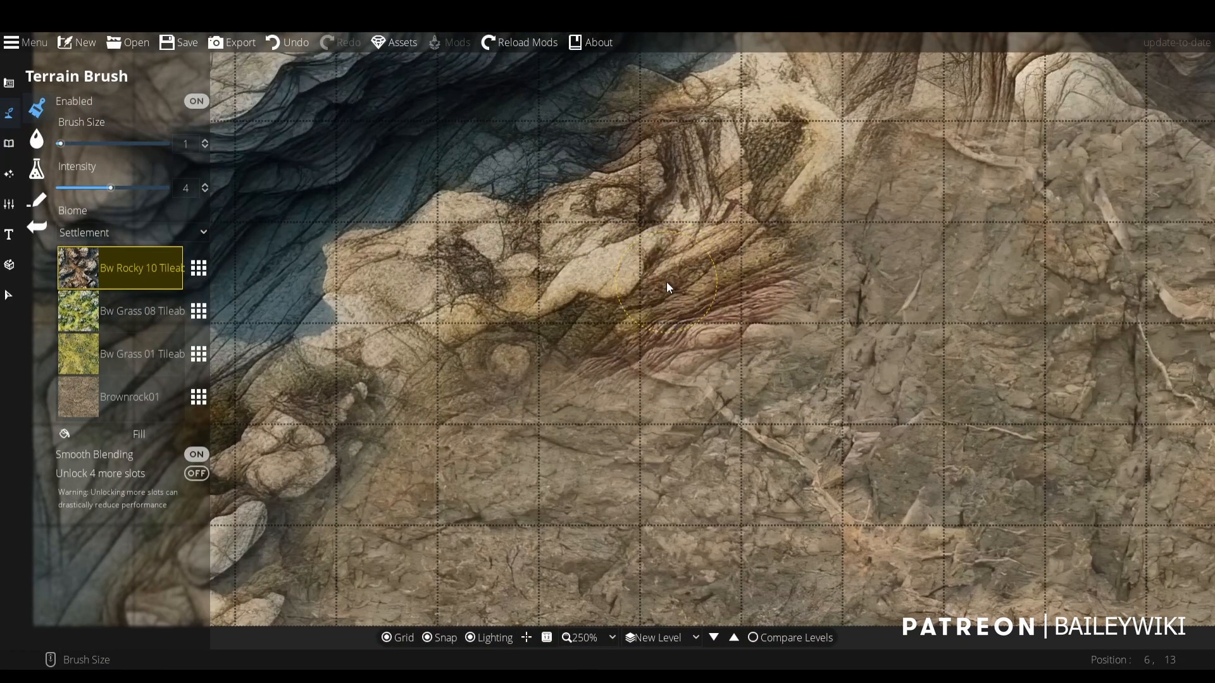
pyautogui.scroll(-2, 779, 263)
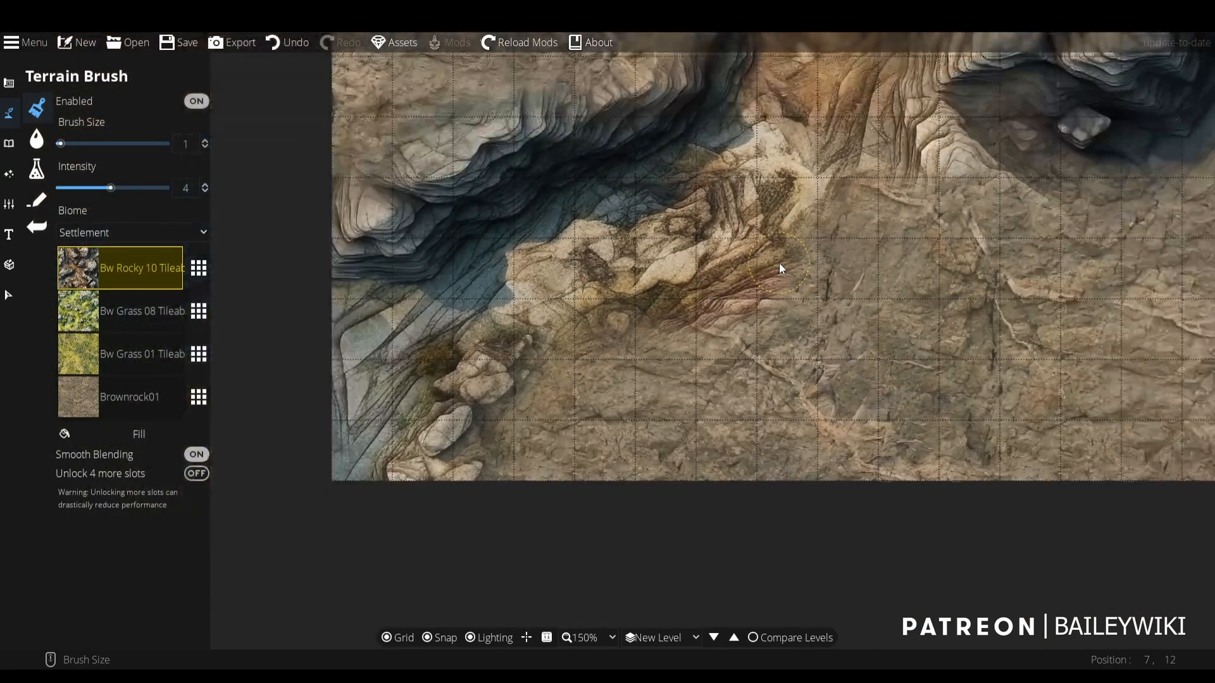
# - Paint Brownrock01 over the small rocks at the ridge's lower end near the map's bottom edge
pyautogui.moveTo(692, 282)
pyautogui.mouseDown()
pyautogui.moveTo(608, 331)
pyautogui.moveTo(553, 308)
pyautogui.moveTo(465, 453)
pyautogui.moveTo(414, 449)
pyautogui.moveTo(434, 408)
pyautogui.moveTo(525, 373)
pyautogui.moveTo(481, 412)
pyautogui.moveTo(347, 421)
pyautogui.moveTo(520, 404)
pyautogui.moveTo(479, 386)
pyautogui.moveTo(459, 437)
pyautogui.moveTo(385, 513)
pyautogui.moveTo(415, 533)
pyautogui.mouseUp()
pyautogui.click(145, 405)
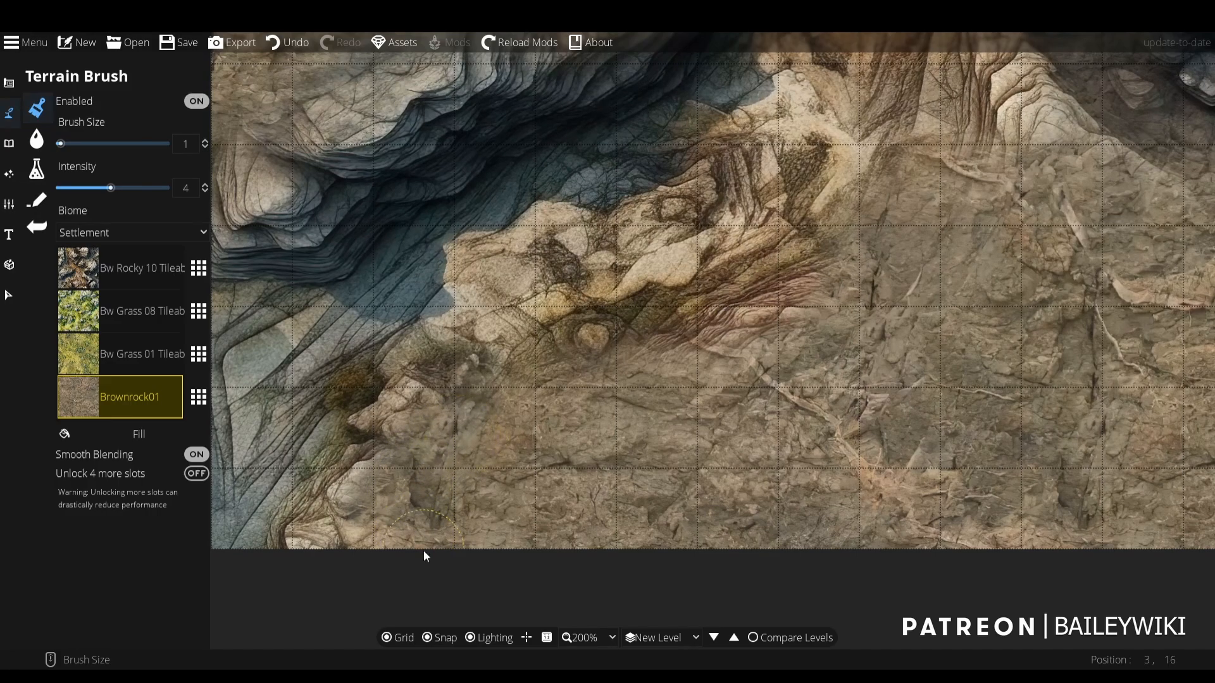
# - Restore more Bw Rocky 10 Tileable along the sandy ridge up to its meeting point with the orange slope
pyautogui.click(146, 269)
pyautogui.scroll(2, 599, 310)
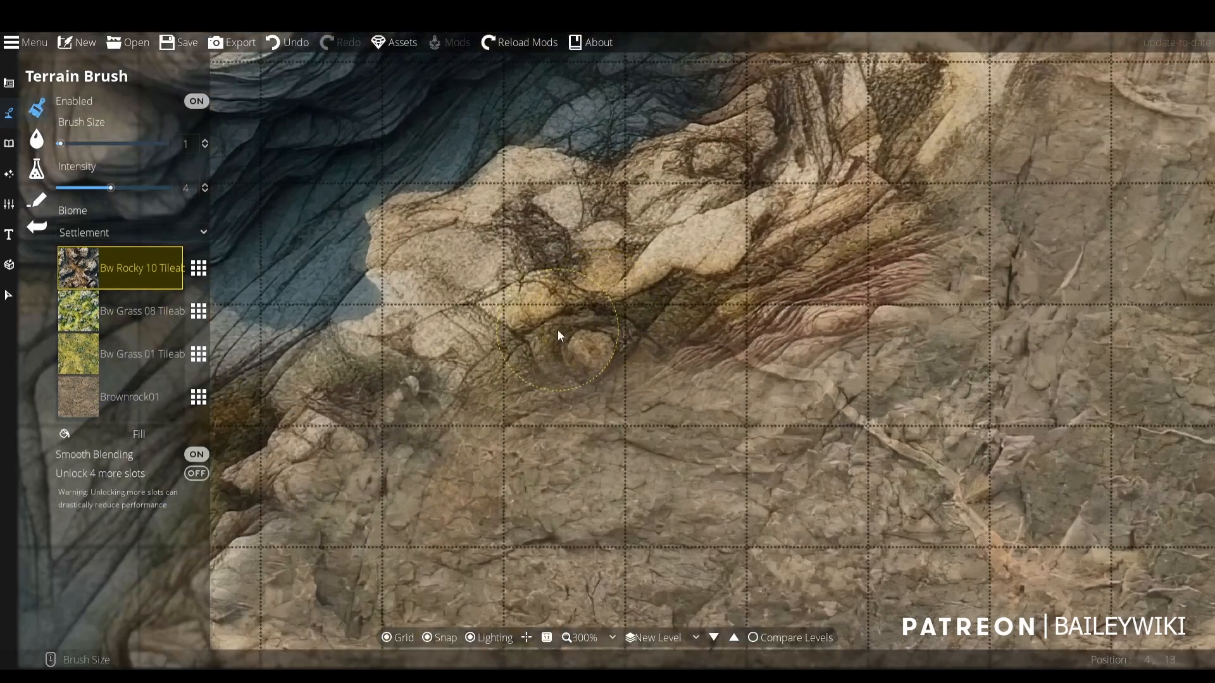
pyautogui.moveTo(422, 407)
pyautogui.mouseDown()
pyautogui.moveTo(383, 405)
pyautogui.moveTo(273, 518)
pyautogui.mouseUp()
pyautogui.moveTo(760, 233); pyautogui.dragTo(569, 450)
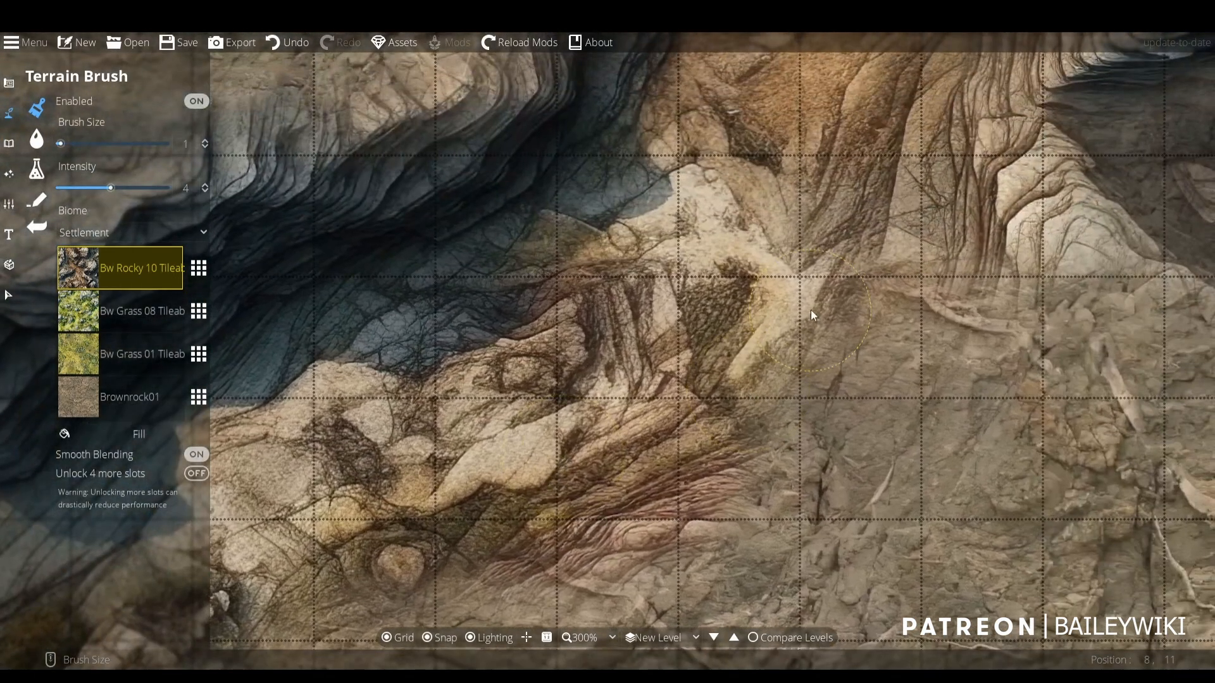
pyautogui.moveTo(766, 310); pyautogui.dragTo(606, 413)
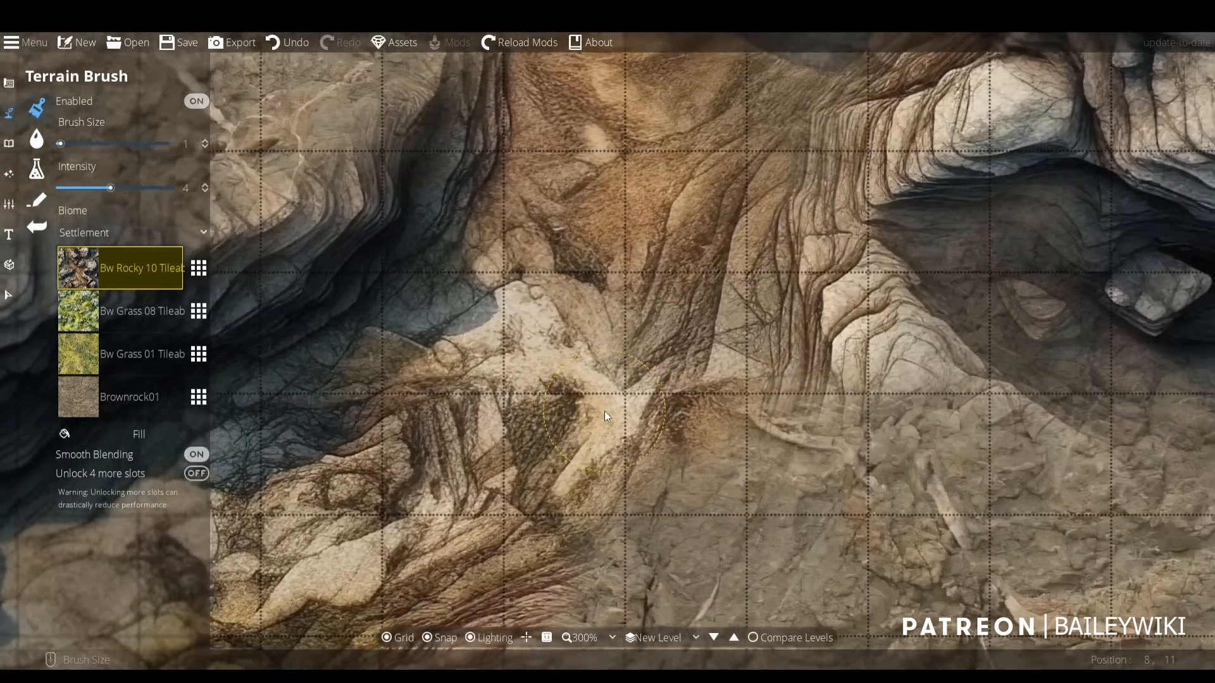
# - Paint Brownrock01 over the sandy ridge along the lower side of the ravine with brush size 2
pyautogui.scroll(-1, 721, 332)
pyautogui.moveTo(816, 305); pyautogui.dragTo(741, 313)
pyautogui.moveTo(795, 196); pyautogui.dragTo(591, 348)
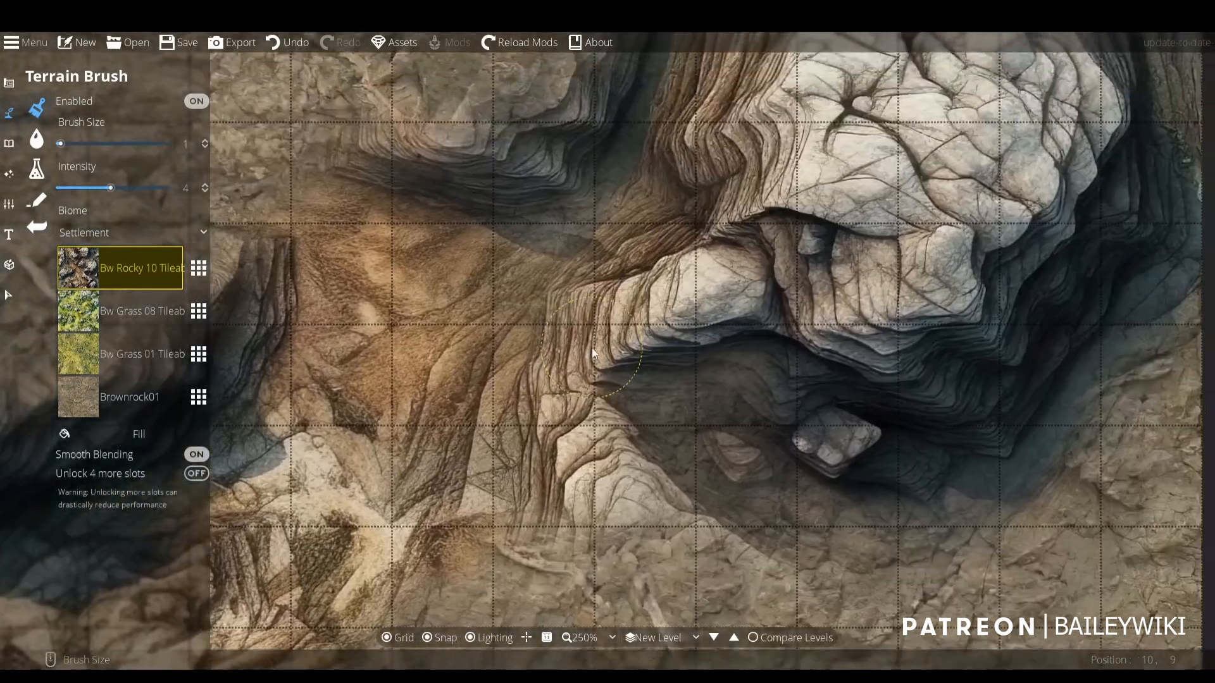
pyautogui.scroll(-4, 726, 266)
pyautogui.moveTo(856, 147); pyautogui.dragTo(681, 357)
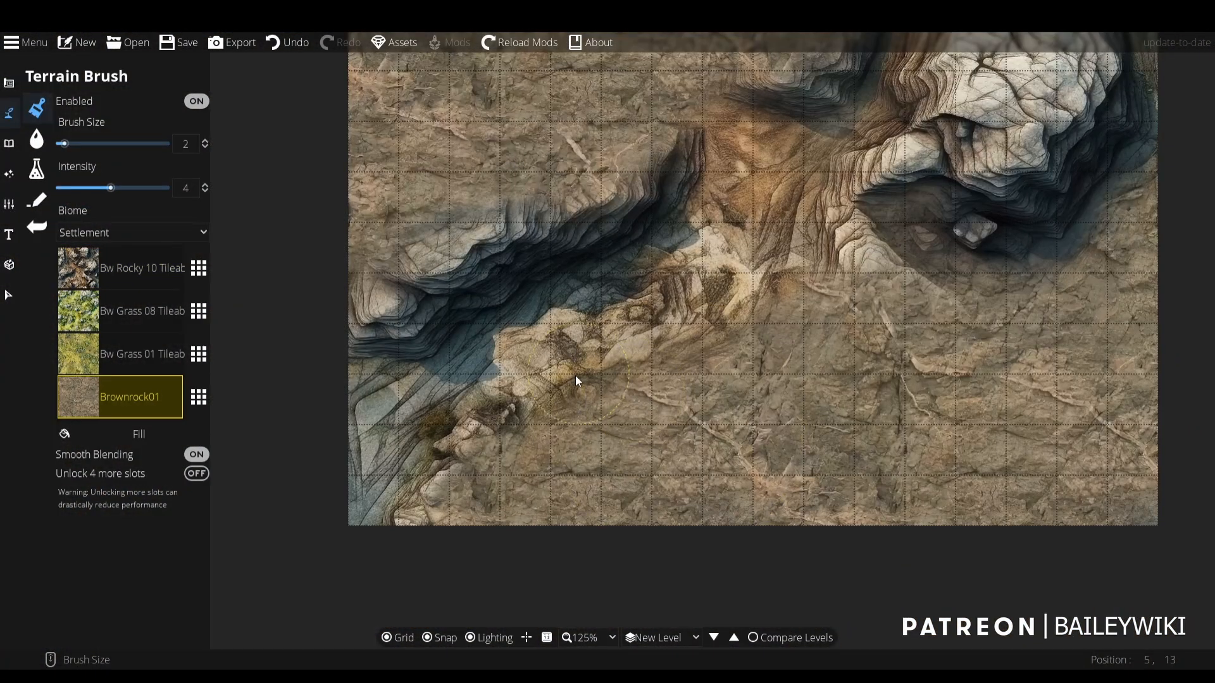
pyautogui.moveTo(626, 349)
pyautogui.mouseDown()
pyautogui.moveTo(685, 326)
pyautogui.moveTo(731, 275)
pyautogui.moveTo(749, 302)
pyautogui.moveTo(704, 301)
pyautogui.moveTo(644, 343)
pyautogui.moveTo(514, 393)
pyautogui.moveTo(506, 428)
pyautogui.moveTo(477, 460)
pyautogui.mouseUp()
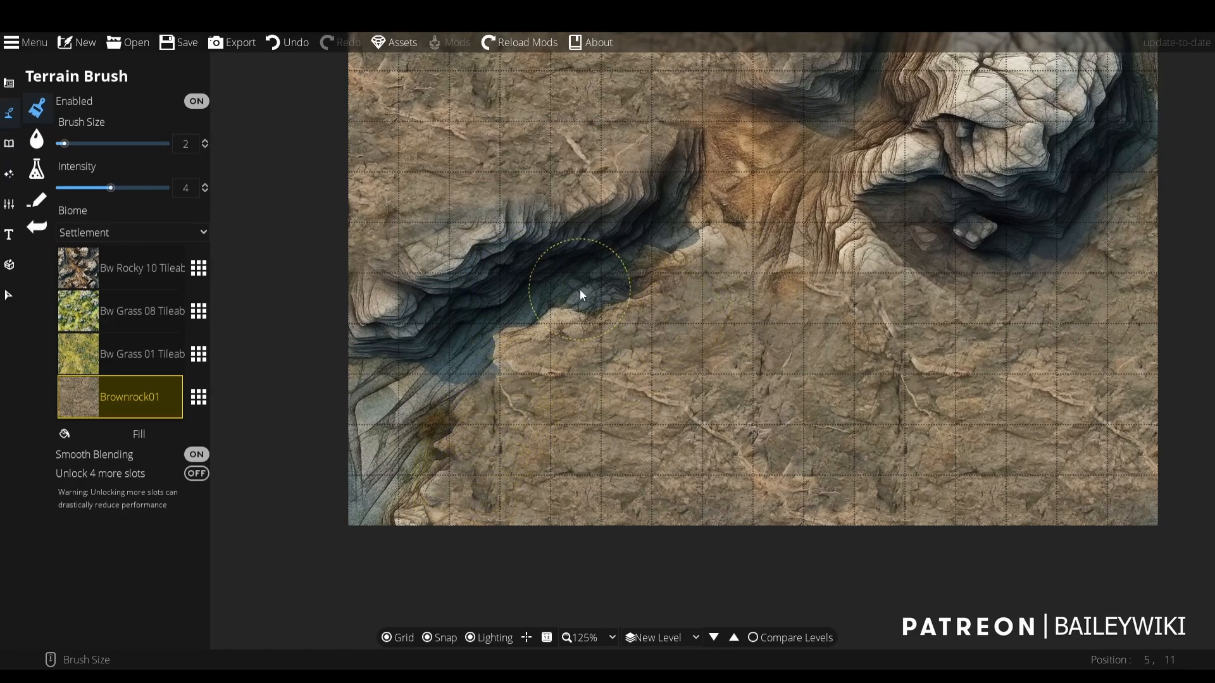
pyautogui.moveTo(706, 297)
pyautogui.mouseDown()
pyautogui.moveTo(780, 290)
pyautogui.moveTo(721, 344)
pyautogui.moveTo(675, 474)
pyautogui.mouseUp()
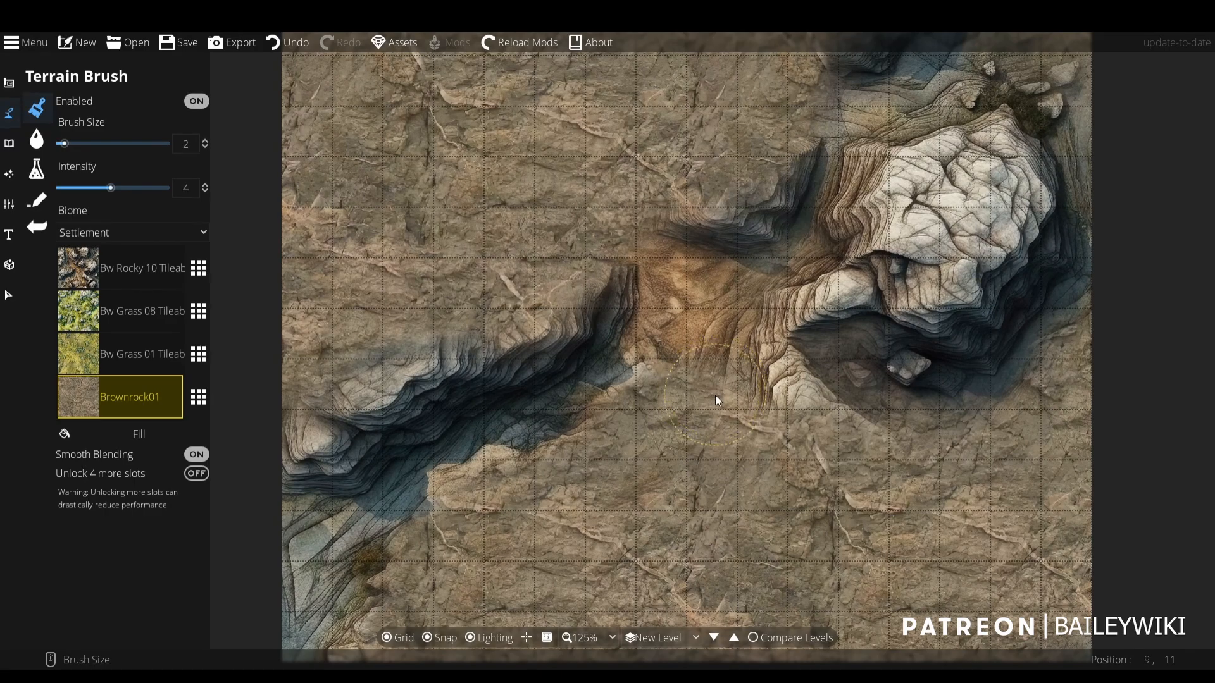
# - Set the brush size to 5 and paint Brownrock01 over the dark gully and the outer part of the large white rock
pyautogui.scroll(1, 718, 400)
pyautogui.moveTo(734, 407)
pyautogui.mouseDown()
pyautogui.moveTo(765, 367)
pyautogui.moveTo(836, 328)
pyautogui.moveTo(891, 355)
pyautogui.moveTo(889, 381)
pyautogui.moveTo(952, 360)
pyautogui.moveTo(973, 334)
pyautogui.moveTo(993, 337)
pyautogui.moveTo(1096, 180)
pyautogui.mouseUp()
pyautogui.scroll(2, 950, 358)
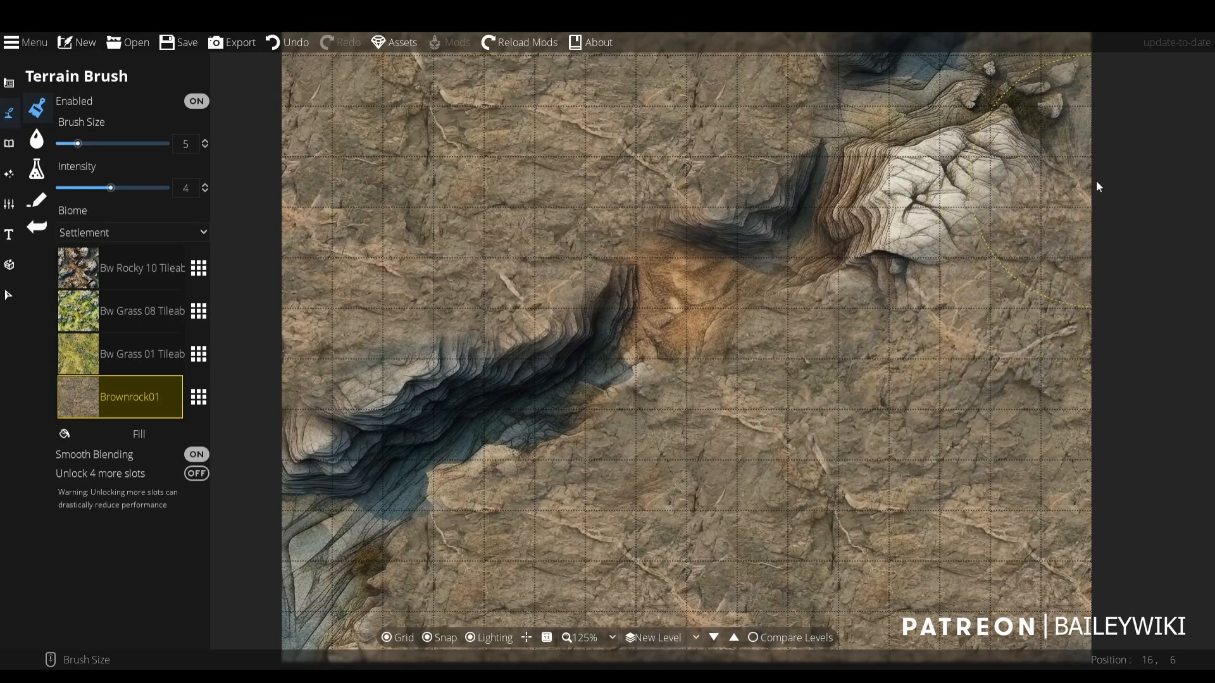
pyautogui.moveTo(1050, 318)
pyautogui.mouseDown()
pyautogui.moveTo(989, 443)
pyautogui.moveTo(1031, 120)
pyautogui.mouseUp()
# - Examine the narrowed ravine and its blended edges across the whole map
pyautogui.scroll(-1, 1026, 323)
pyautogui.scroll(-3, 746, 284)
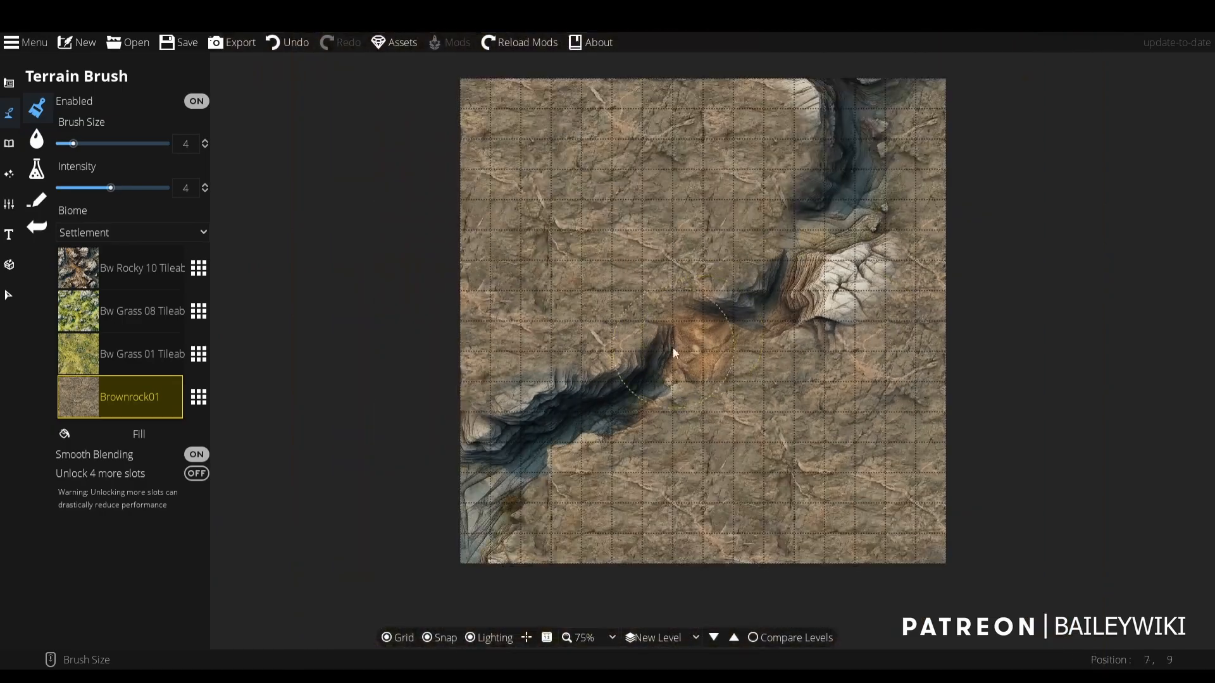
pyautogui.scroll(3, 750, 449)
pyautogui.scroll(-2, 750, 449)
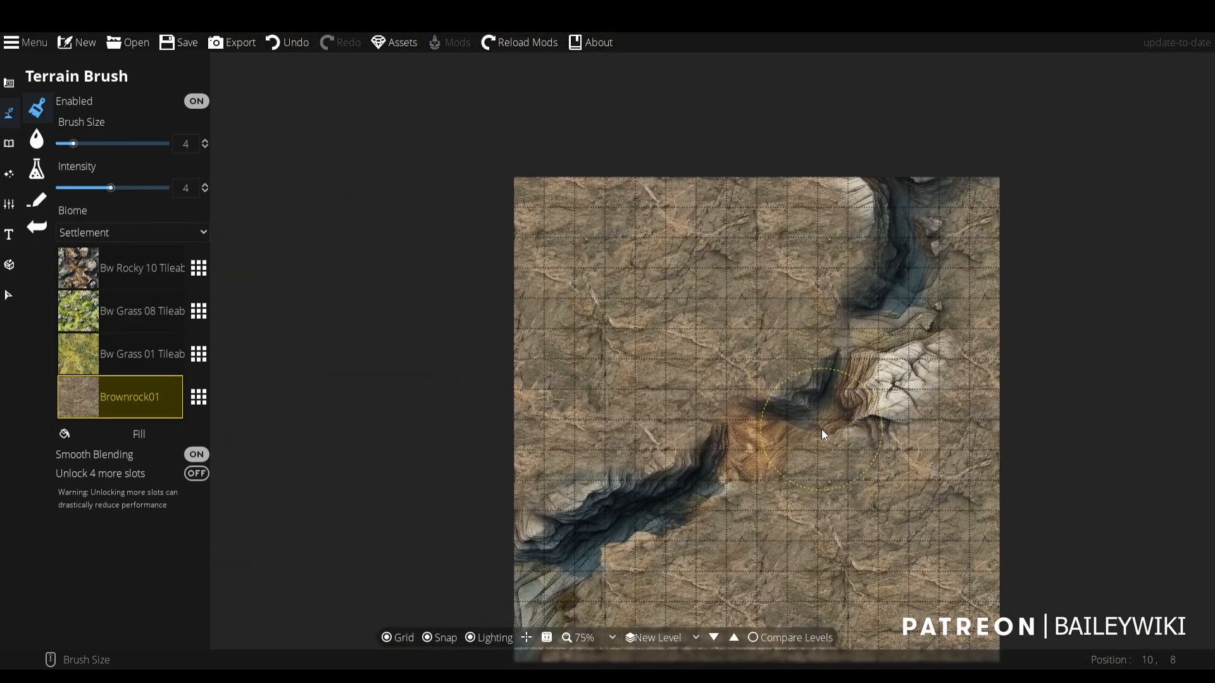
pyautogui.scroll(2, 821, 429)
pyautogui.scroll(-3, 731, 298)
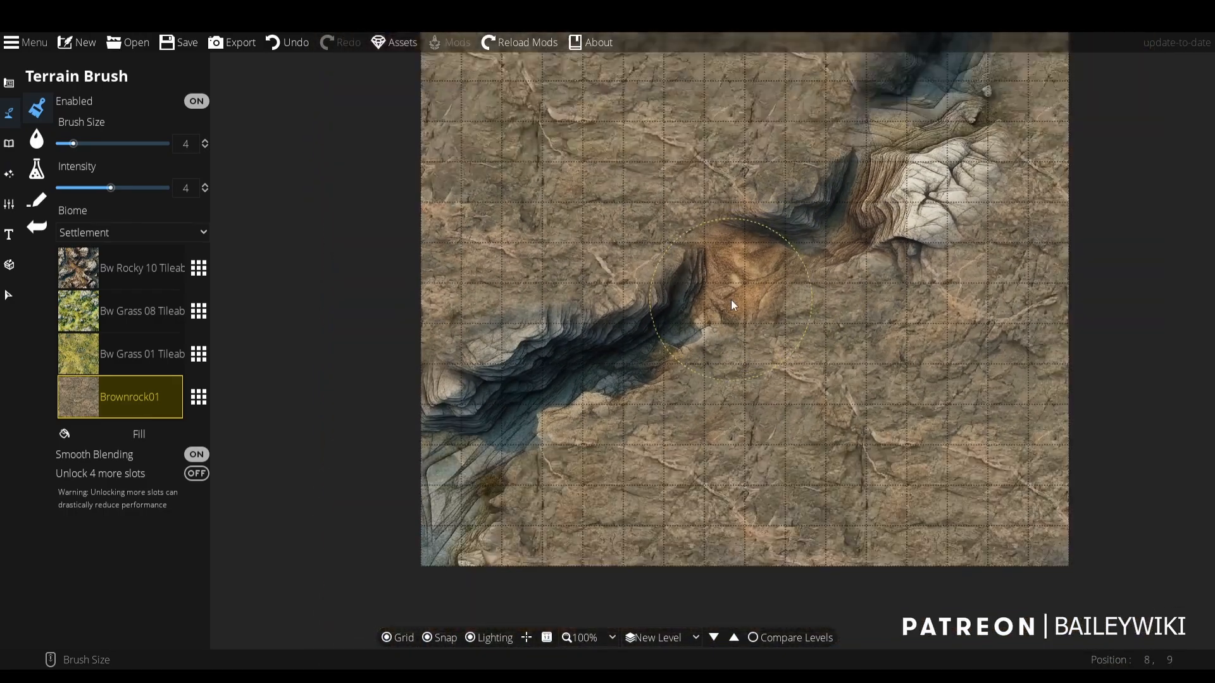
pyautogui.scroll(1, 730, 275)
pyautogui.scroll(1, 730, 276)
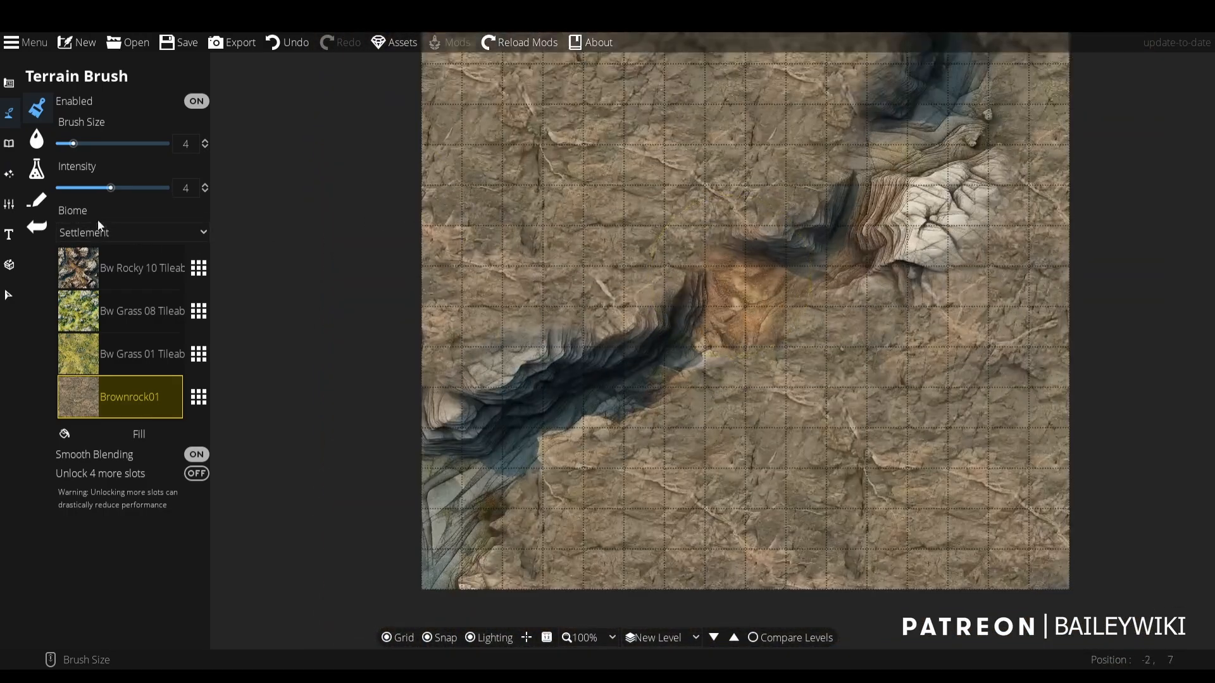
# - Create a new level labelled "water" and switch to it
pyautogui.click(9, 204)
pyautogui.click(70, 139)
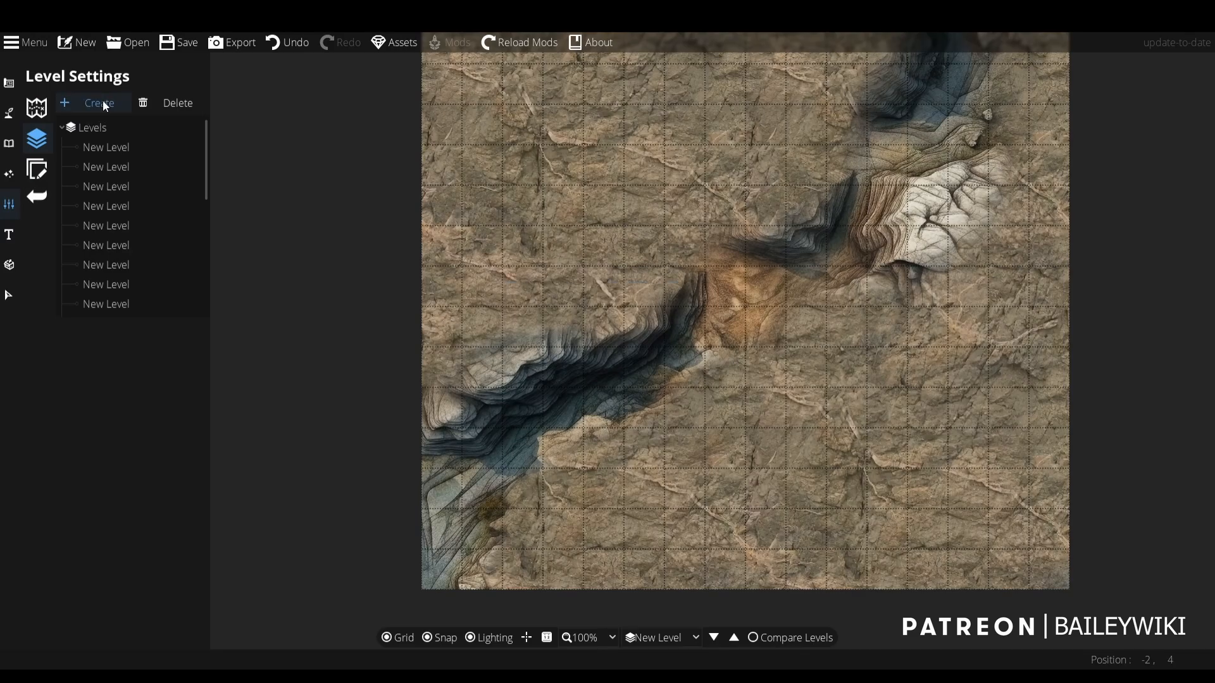
pyautogui.click(99, 102)
pyautogui.click(628, 314)
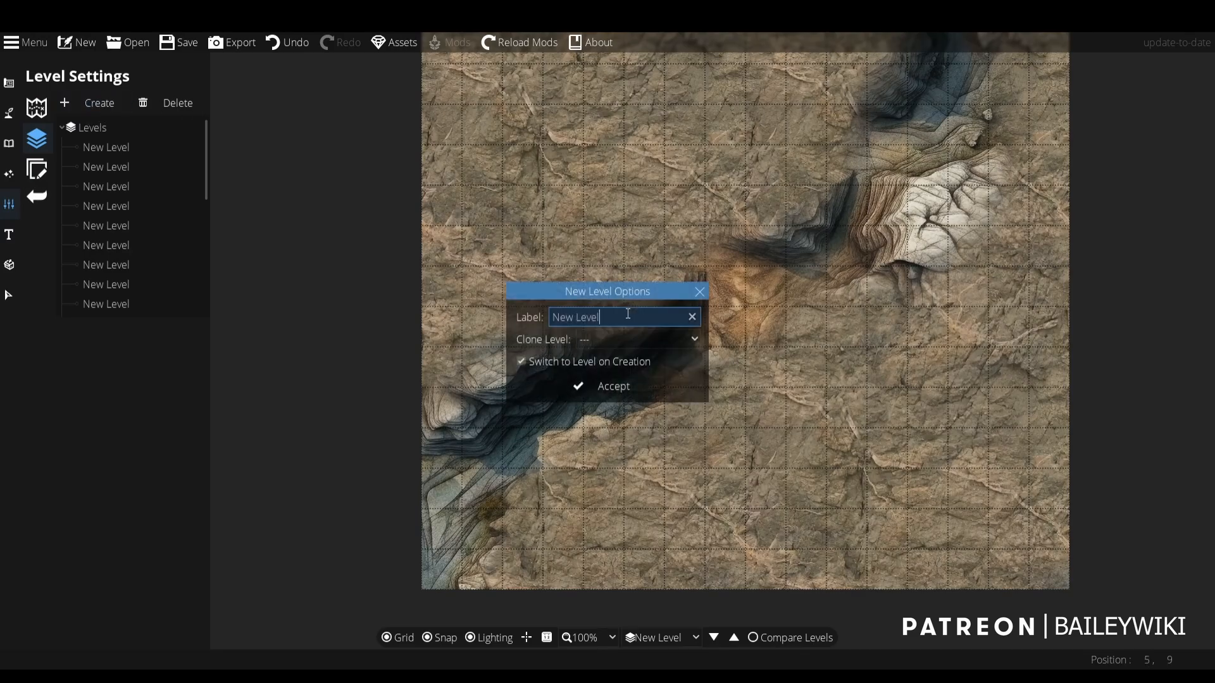
pyautogui.hotkey('ctrl', 'a')
pyautogui.write('water')
pyautogui.click(615, 384)
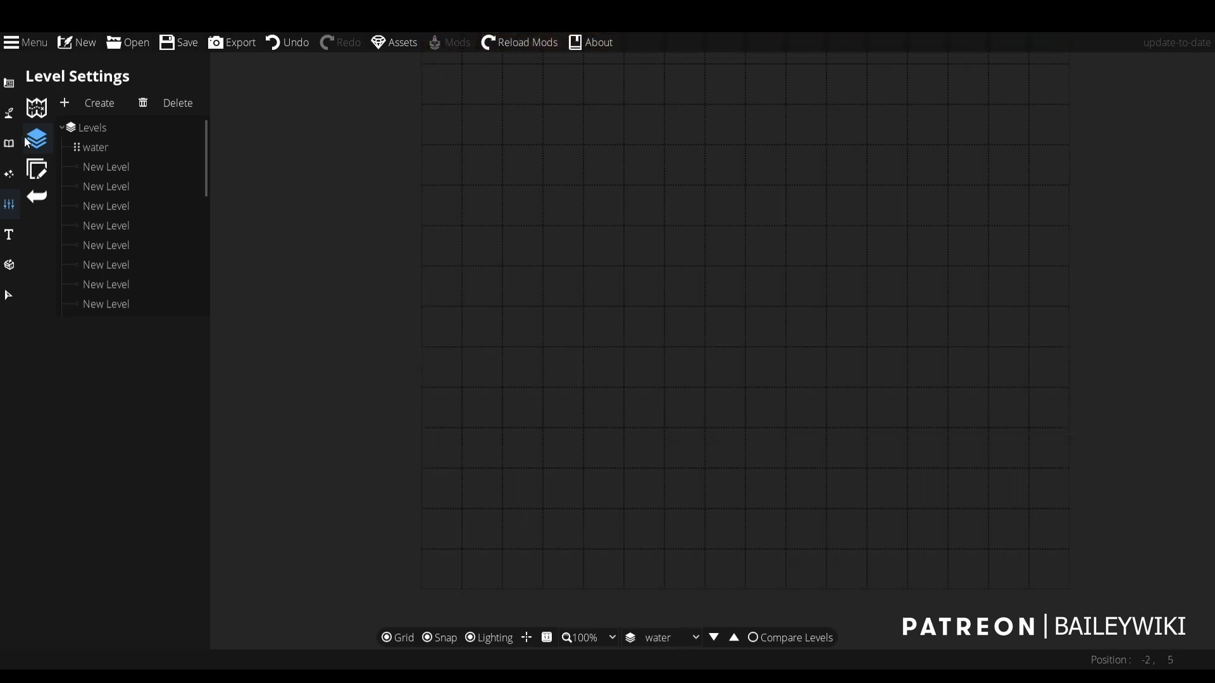
# - Enable terrain on the water level and set its base terrain to Bw Ocean 06 Tileable
pyautogui.click(9, 112)
pyautogui.click(77, 100)
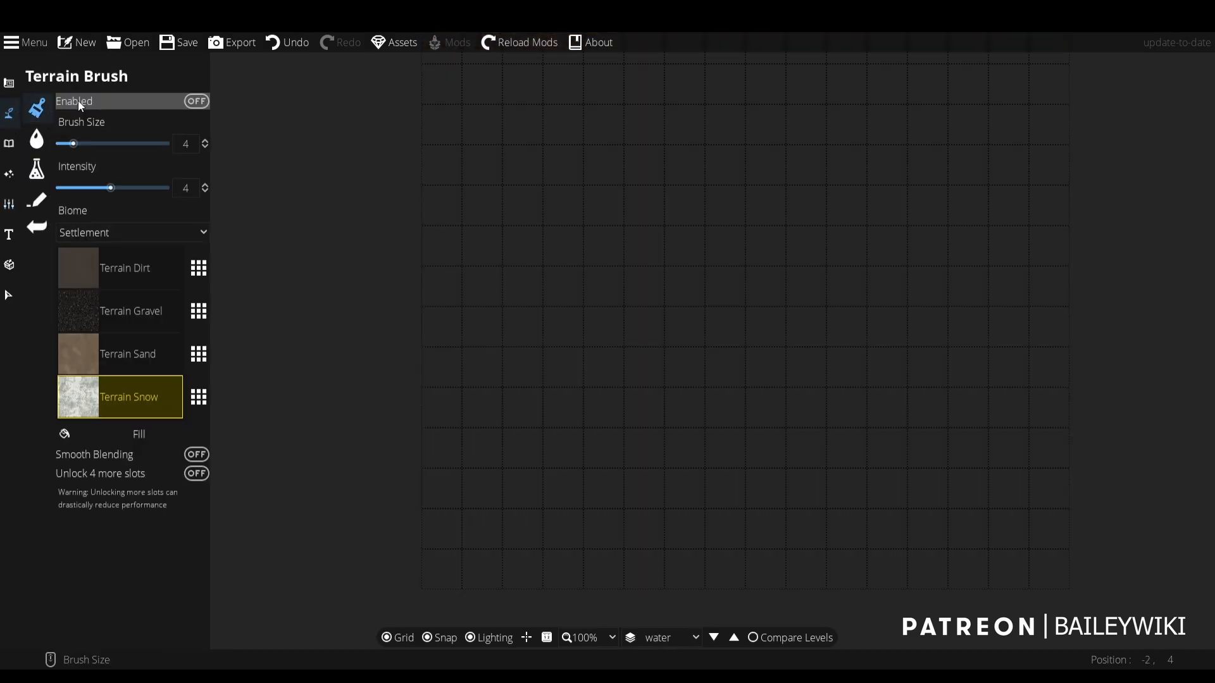
pyautogui.click(120, 100)
pyautogui.click(144, 261)
pyautogui.click(202, 265)
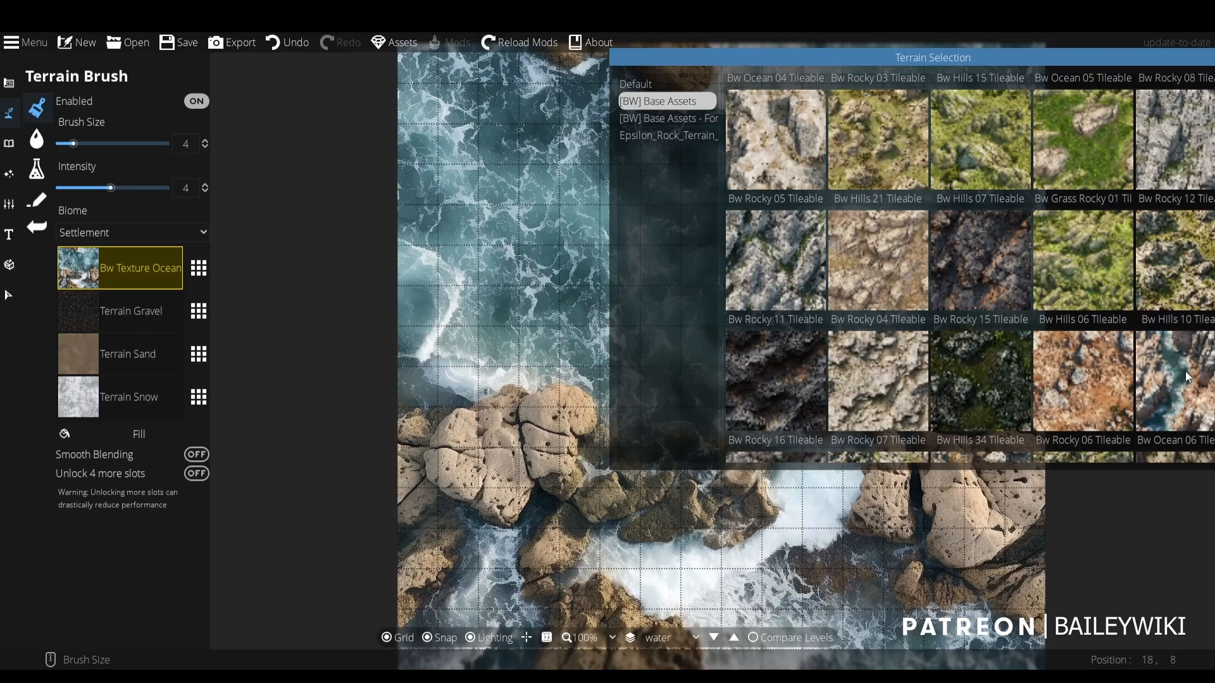
pyautogui.click(1186, 371)
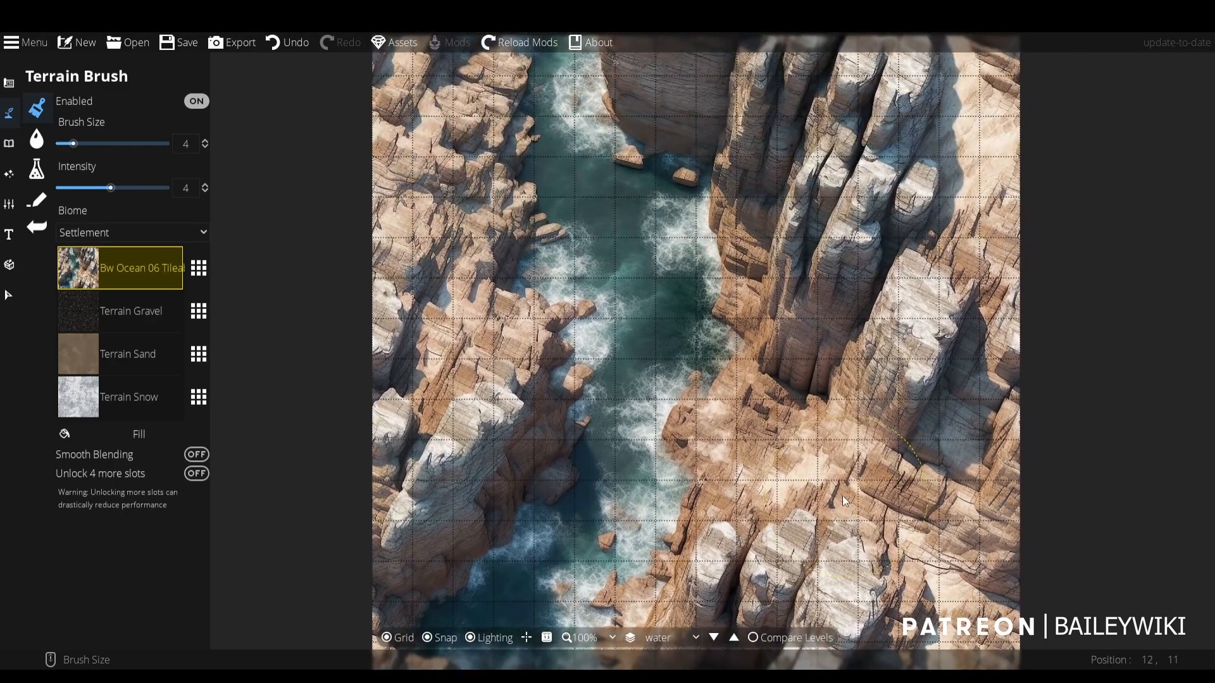
# - Replace Terrain Gravel in the second terrain slot with Bw Texture Ocean 05 from the [BW] Base Assets
pyautogui.click(99, 312)
pyautogui.click(200, 311)
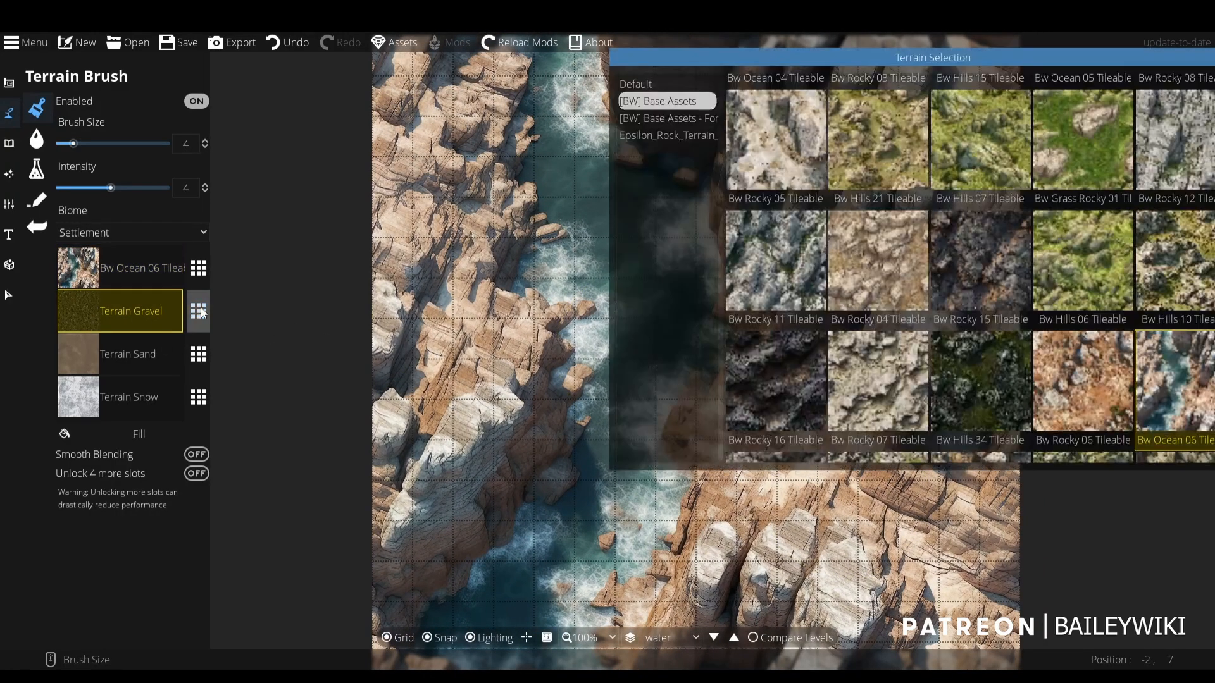
pyautogui.scroll(-10, 1060, 282)
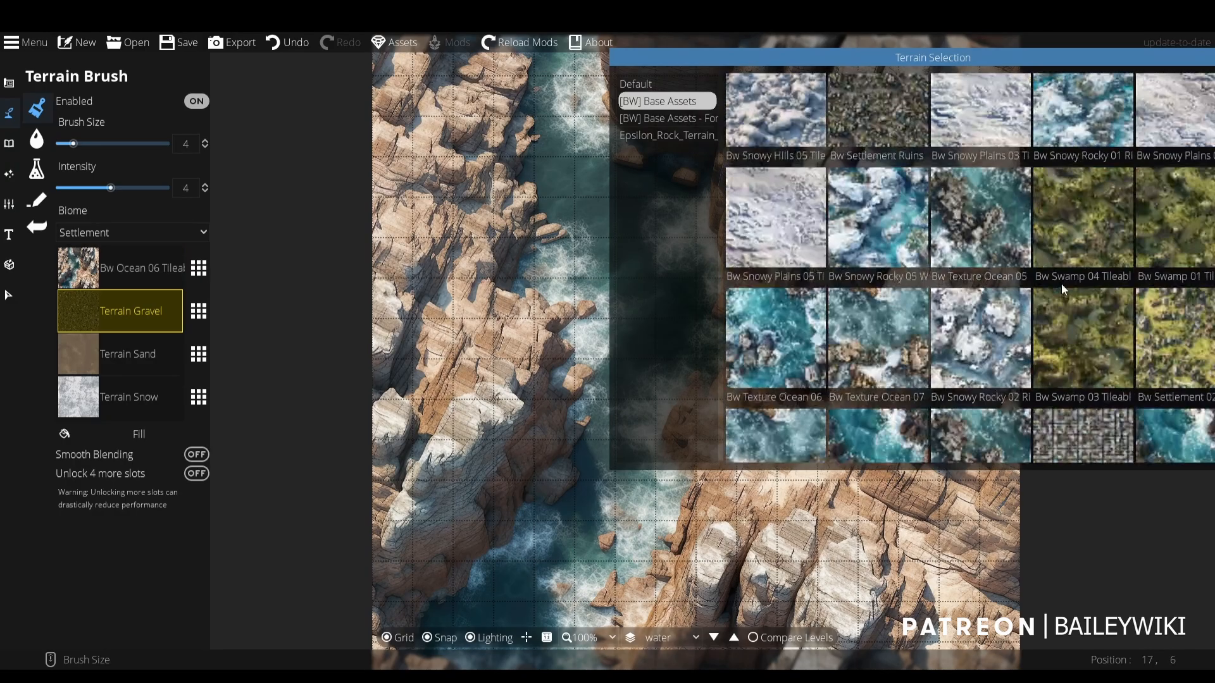
pyautogui.scroll(-15, 1061, 284)
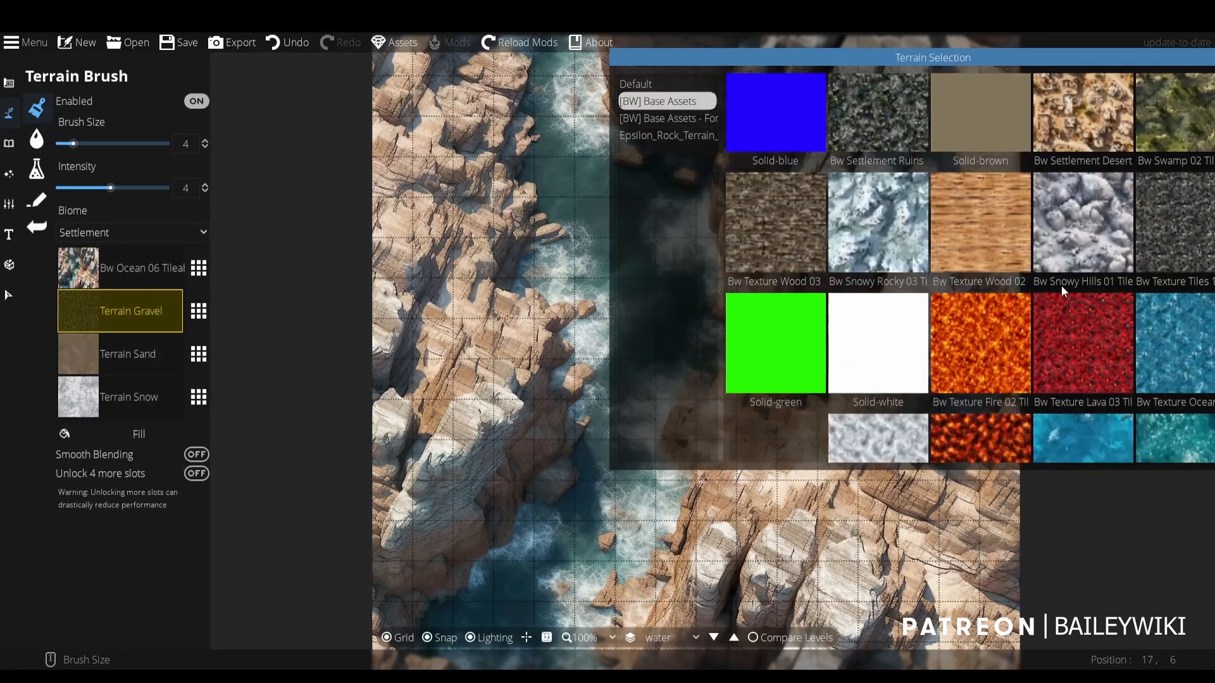
pyautogui.scroll(-5, 1061, 286)
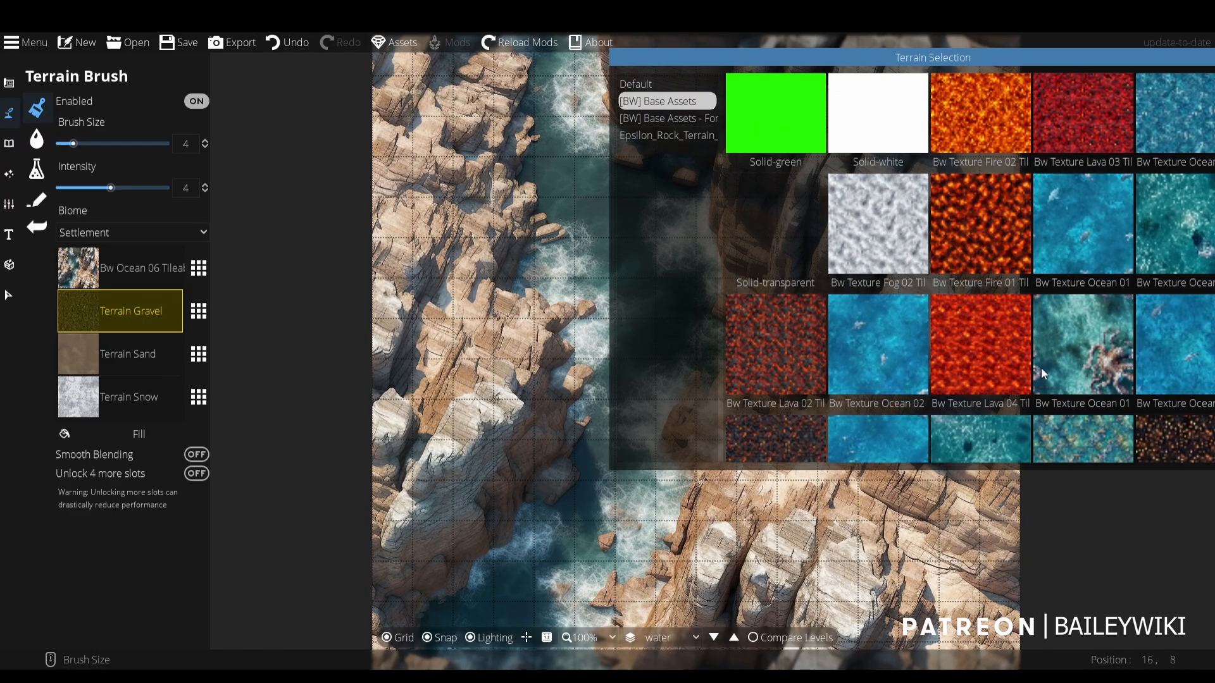
pyautogui.scroll(-5, 1066, 289)
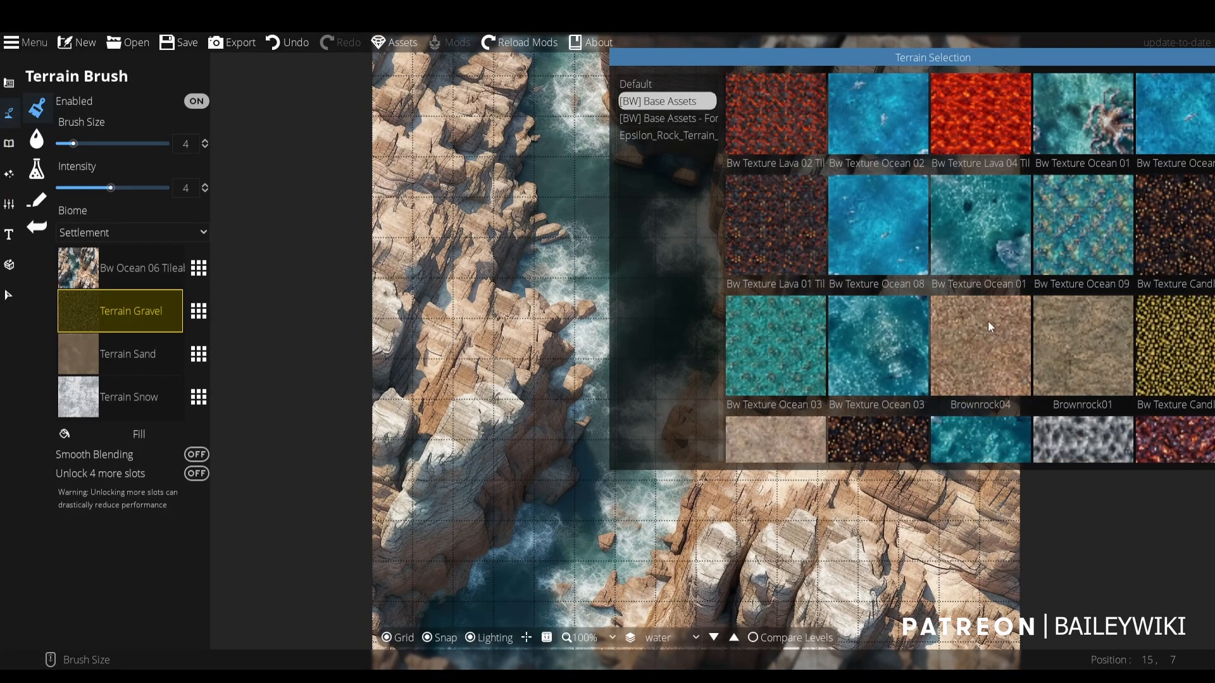
pyautogui.scroll(-4, 1000, 323)
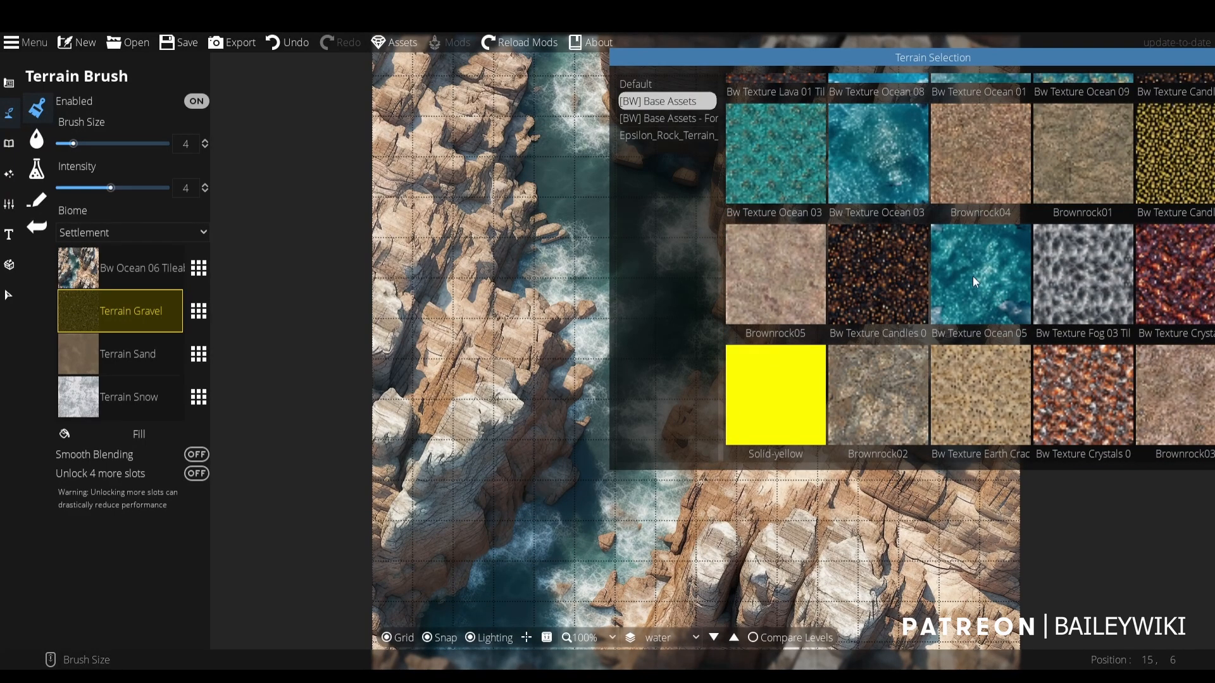
pyautogui.click(970, 276)
# - Paint a patch of ocean over the map's left cliffs with brush size 8, and swap its texture for another teal Bw Texture Ocean
pyautogui.scroll(4, 446, 310)
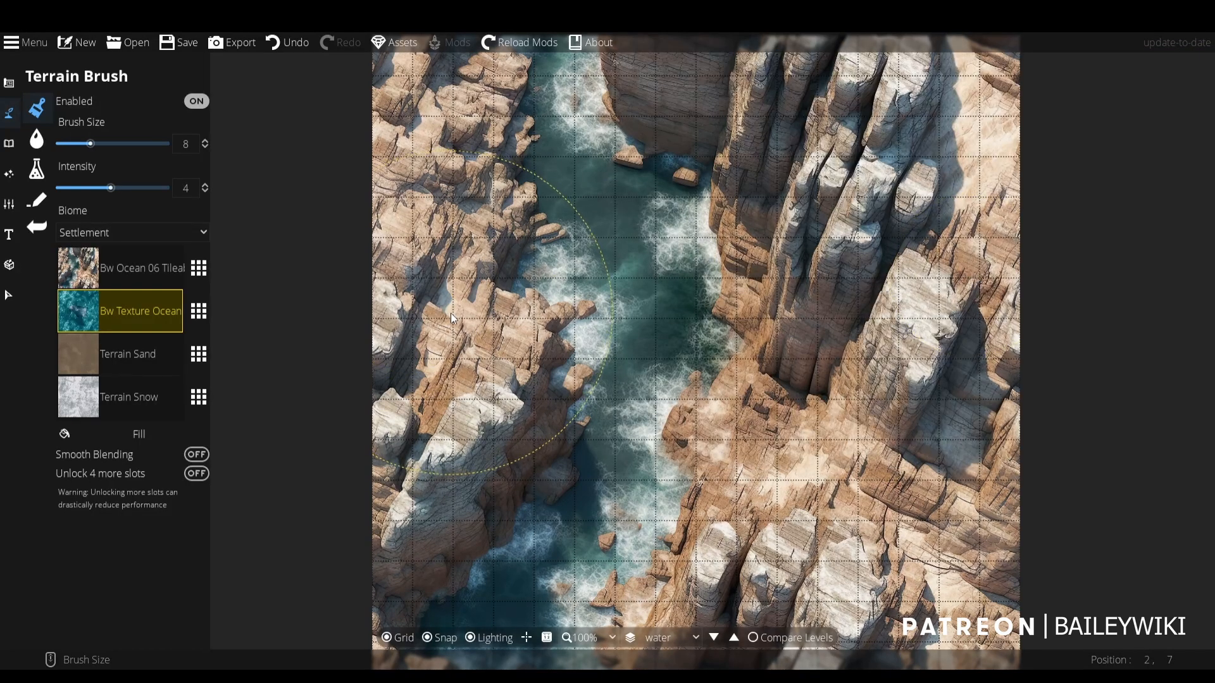
pyautogui.moveTo(443, 266); pyautogui.dragTo(428, 223)
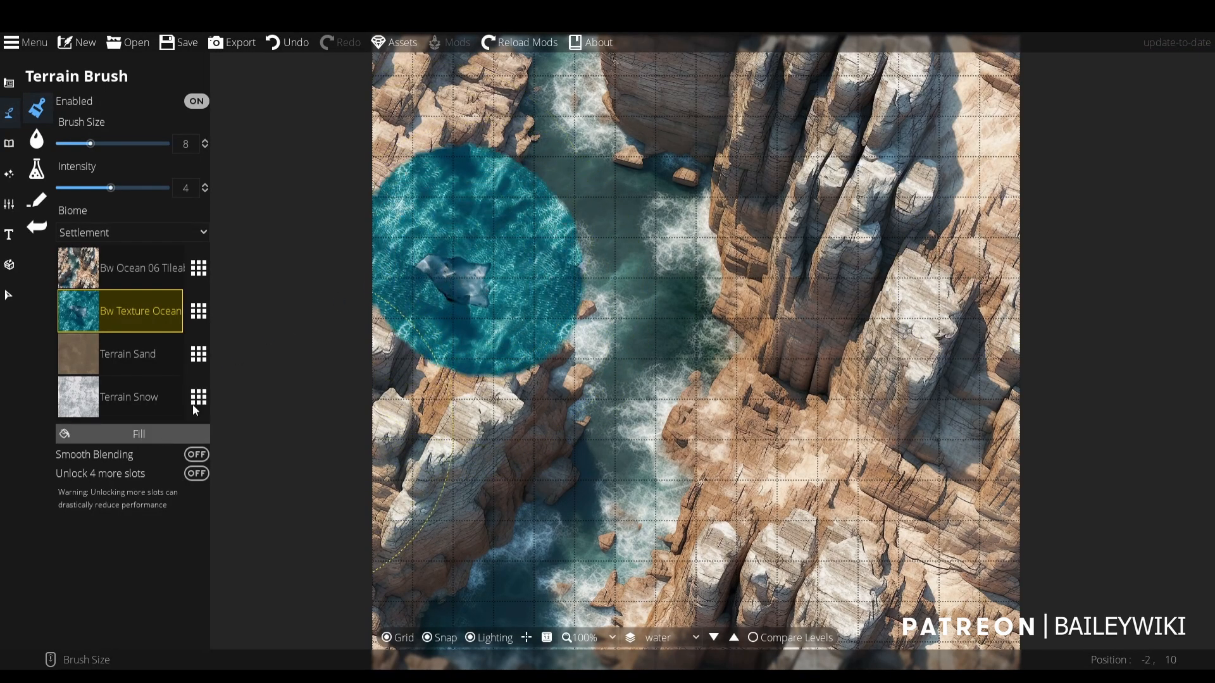
pyautogui.click(200, 310)
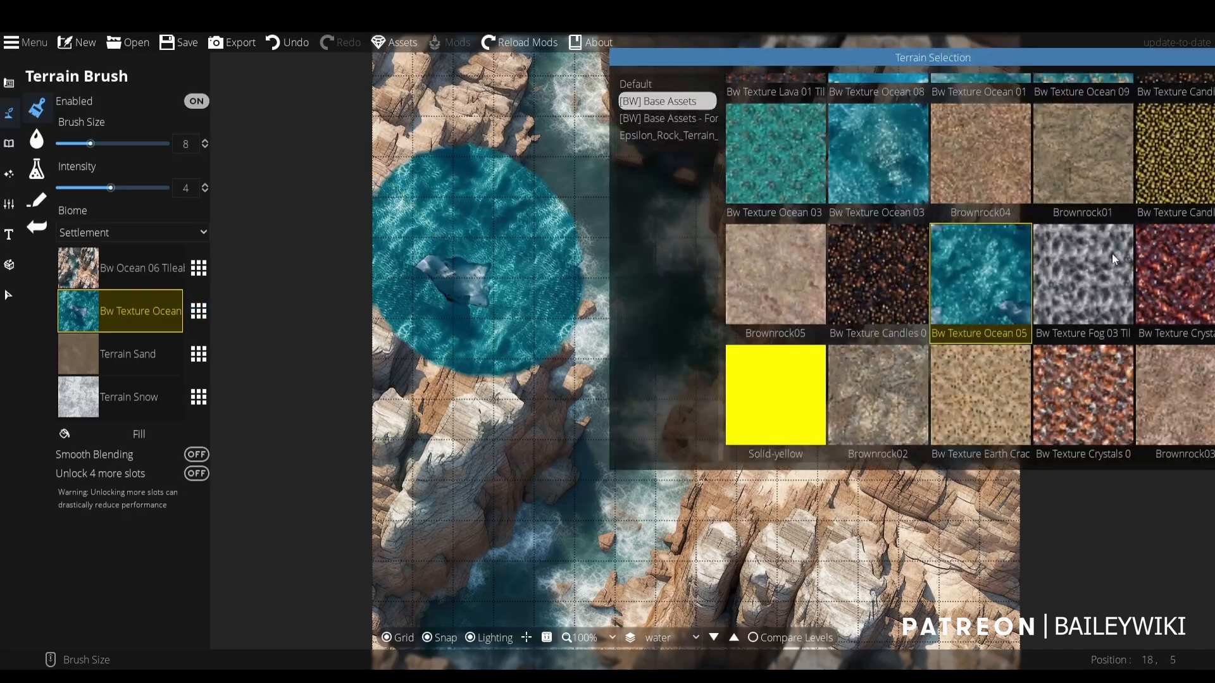
pyautogui.scroll(-3, 1115, 260)
pyautogui.click(985, 192)
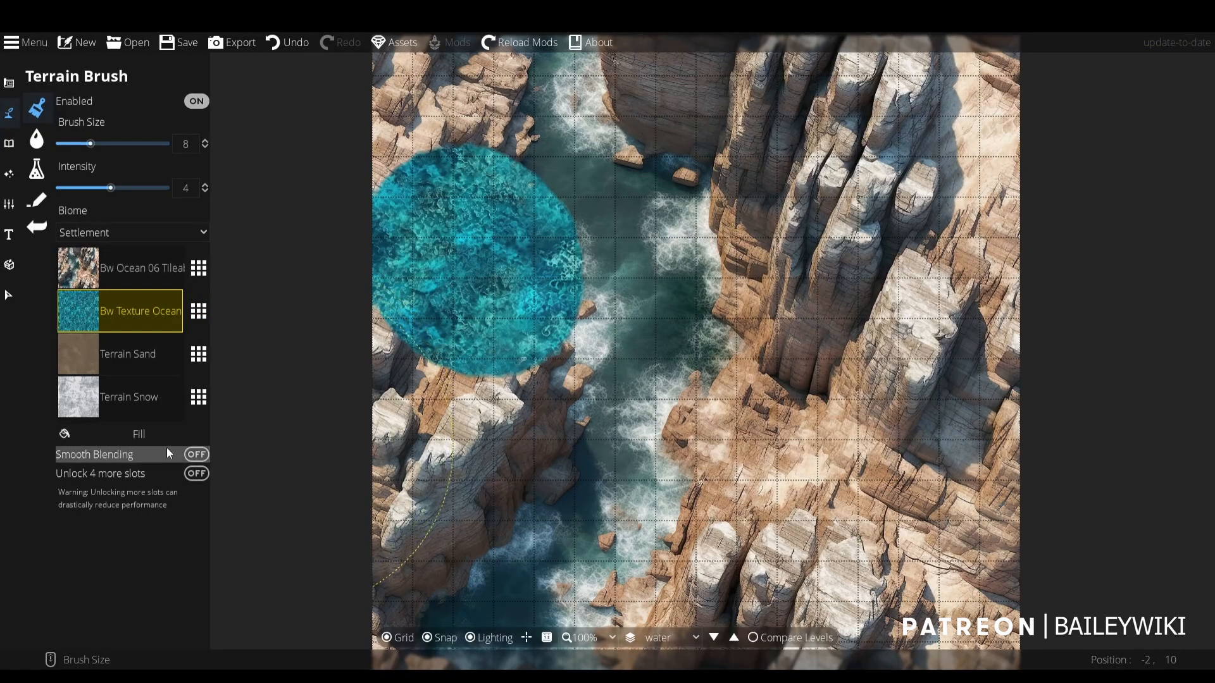
# - Turn on Smooth Blending and paint the Bw Texture Ocean terrain over the remaining cliffs along the map's left side, reducing the brush size to 6
pyautogui.click(197, 454)
pyautogui.moveTo(437, 359)
pyautogui.mouseDown()
pyautogui.moveTo(473, 387)
pyautogui.moveTo(427, 435)
pyautogui.moveTo(389, 539)
pyautogui.mouseUp()
pyautogui.moveTo(383, 592)
pyautogui.mouseDown()
pyautogui.moveTo(461, 327)
pyautogui.moveTo(464, 424)
pyautogui.moveTo(548, 135)
pyautogui.mouseUp()
pyautogui.scroll(-2, 576, 164)
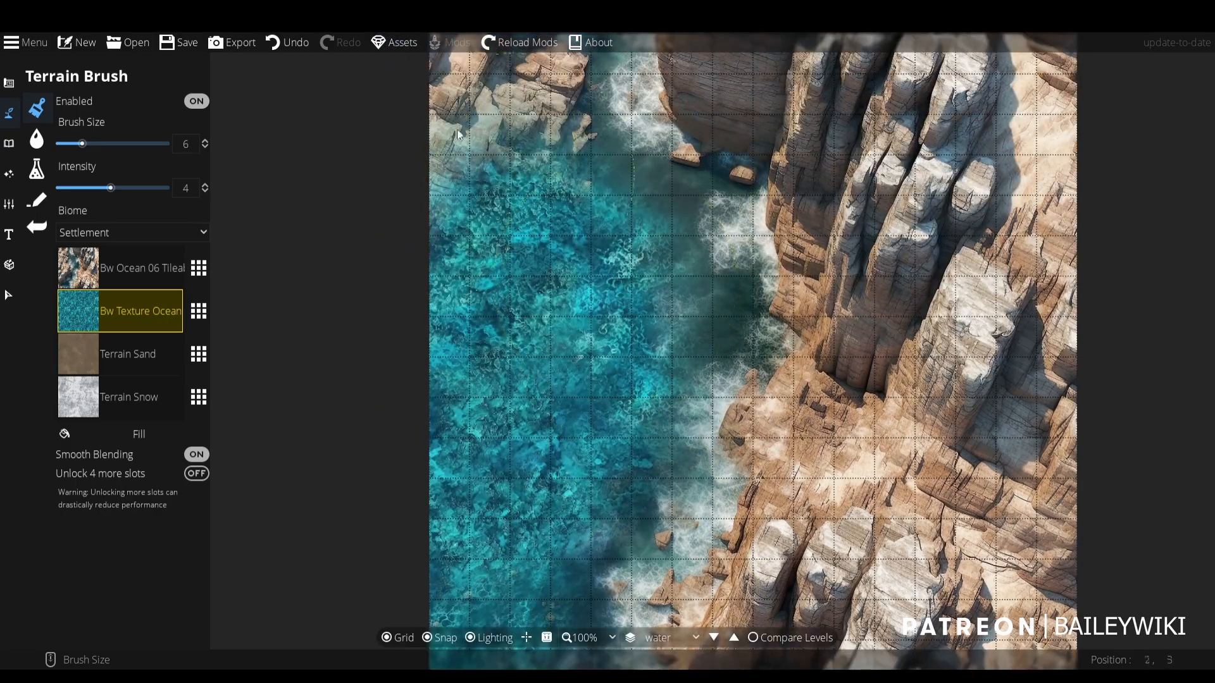
pyautogui.moveTo(457, 129); pyautogui.dragTo(526, 427)
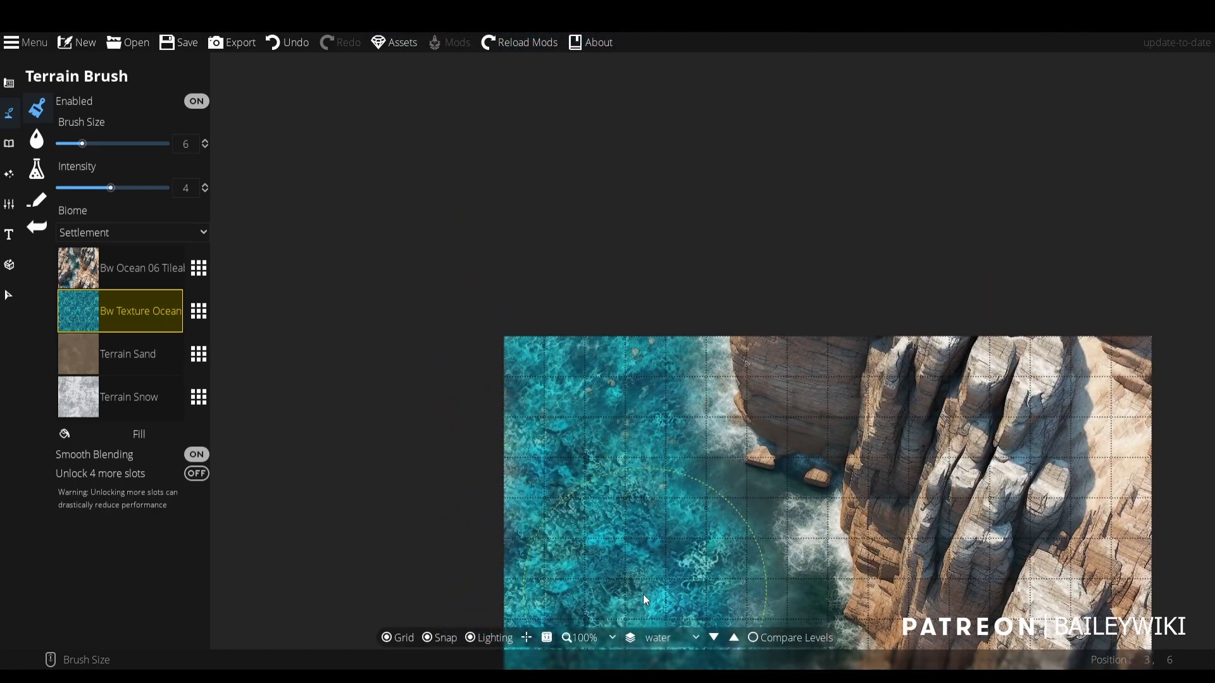
pyautogui.moveTo(643, 594); pyautogui.dragTo(665, 410)
pyautogui.scroll(-1, 666, 410)
pyautogui.moveTo(799, 453); pyautogui.dragTo(734, 273)
pyautogui.scroll(1, 682, 326)
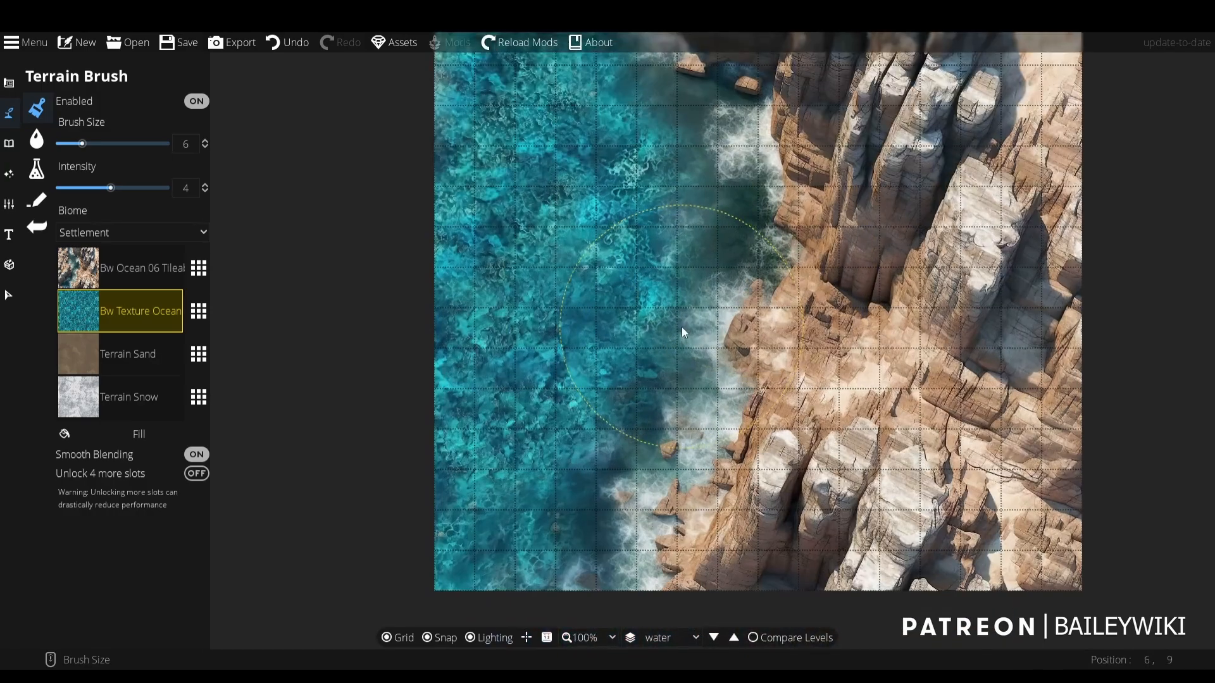
# - Try Bw Texture Ocean 01 in the second terrain slot, and replace it with Bw Texture Ocean 03
pyautogui.click(198, 311)
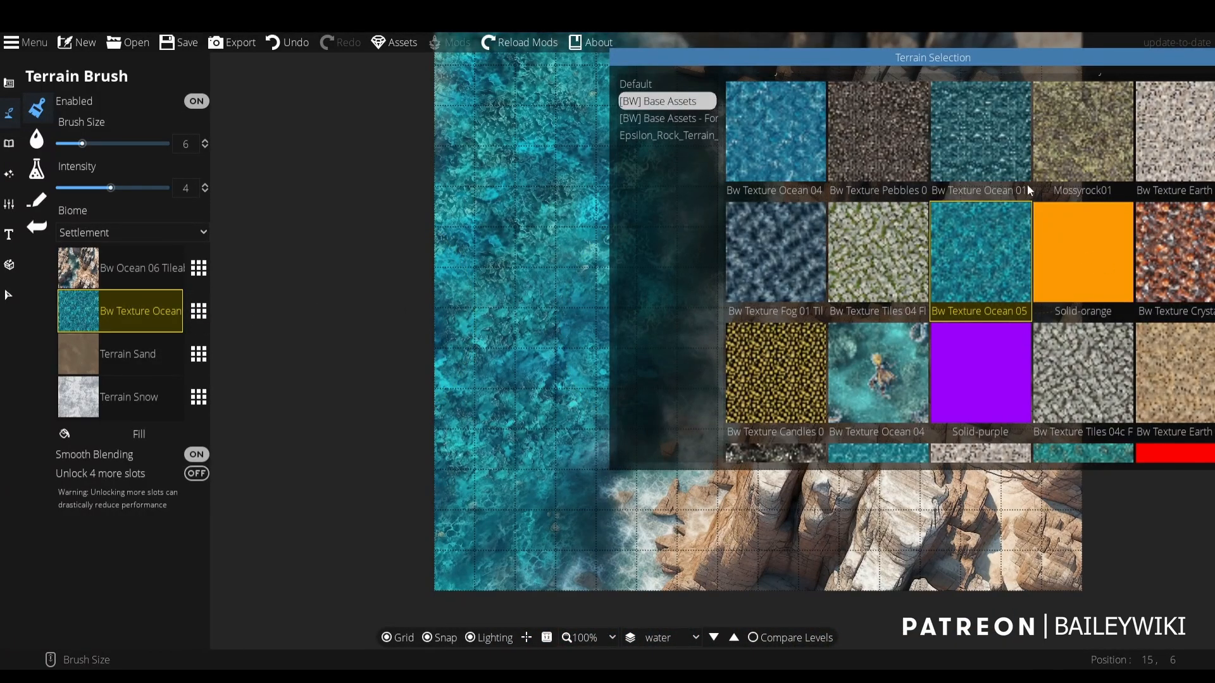
pyautogui.click(994, 143)
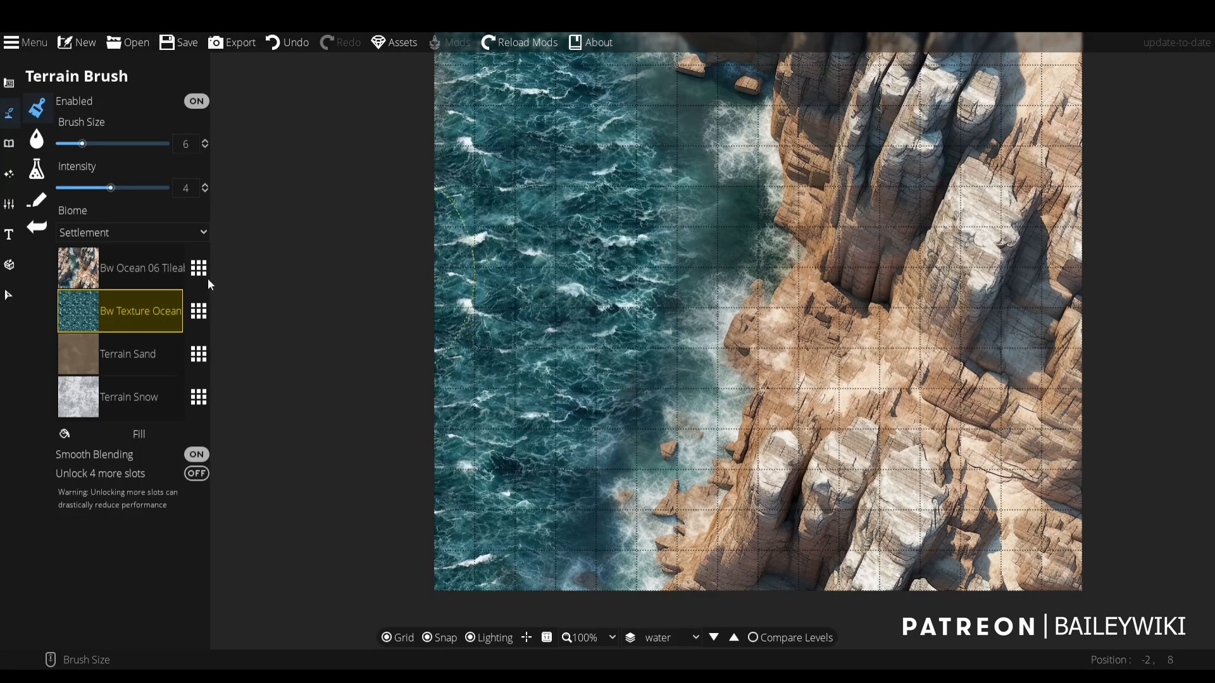
pyautogui.click(198, 310)
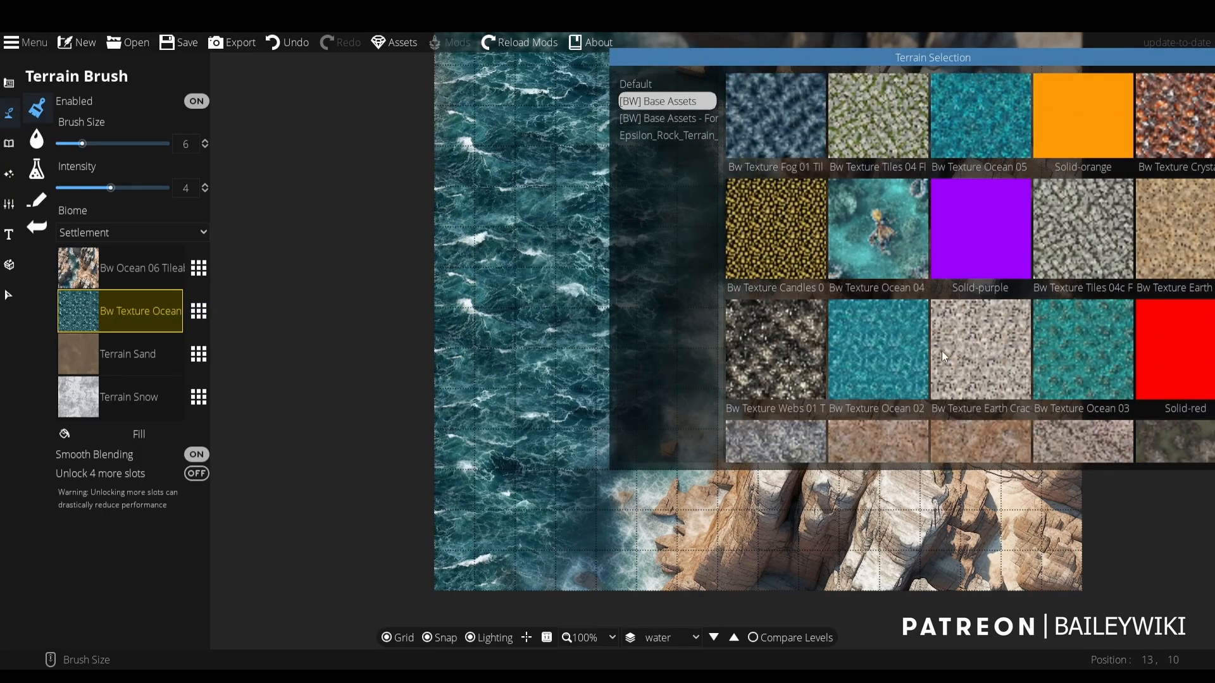
pyautogui.click(1075, 354)
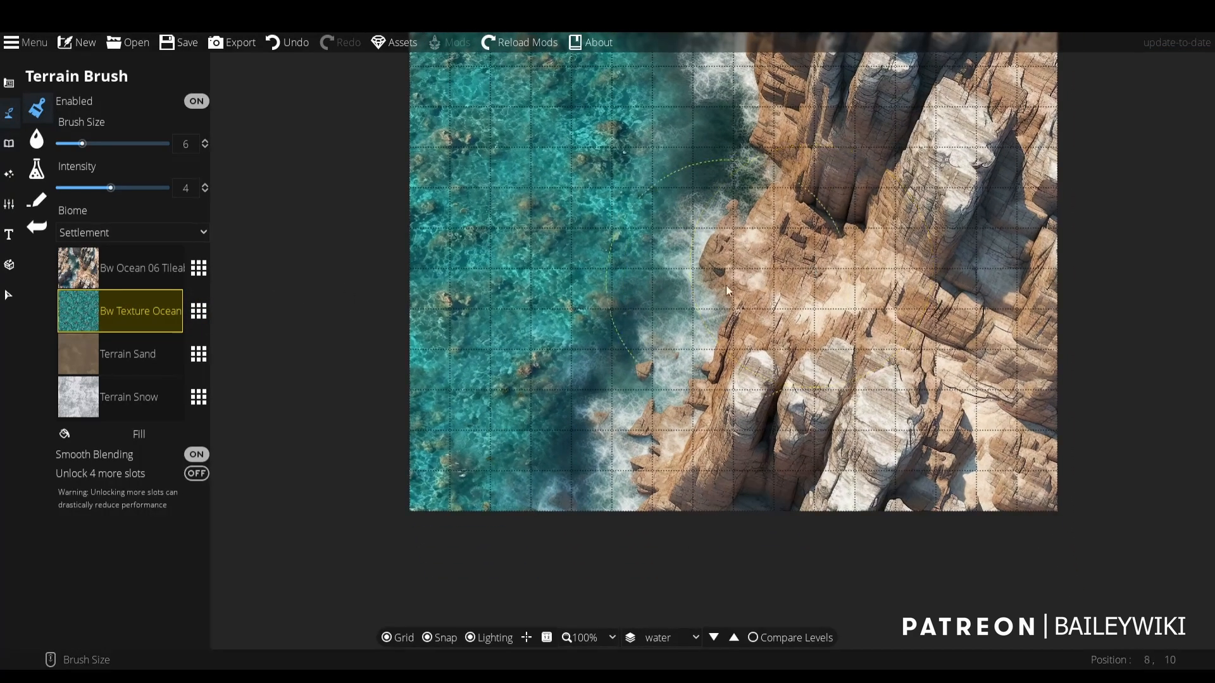
pyautogui.scroll(2, 556, 187)
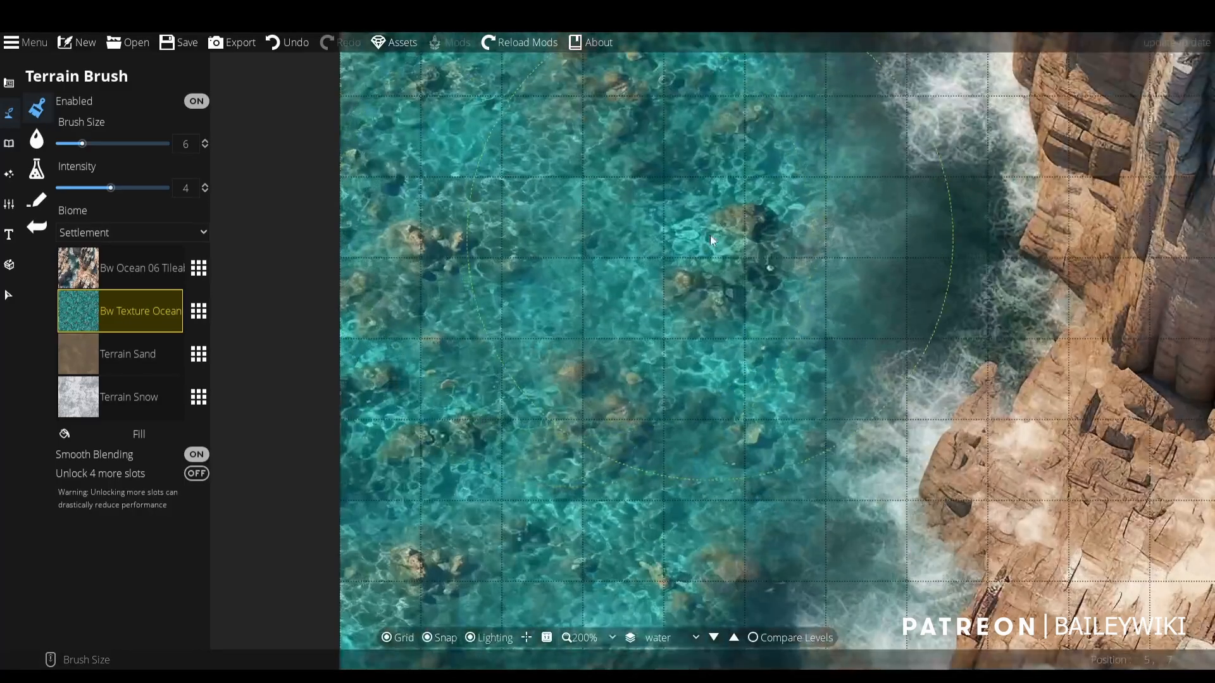
# - Paint Bw Texture Ocean 03 along the surf line beside the cliffs, with the brush size reduced to 4
pyautogui.scroll(-3, 711, 239)
pyautogui.scroll(-2, 670, 288)
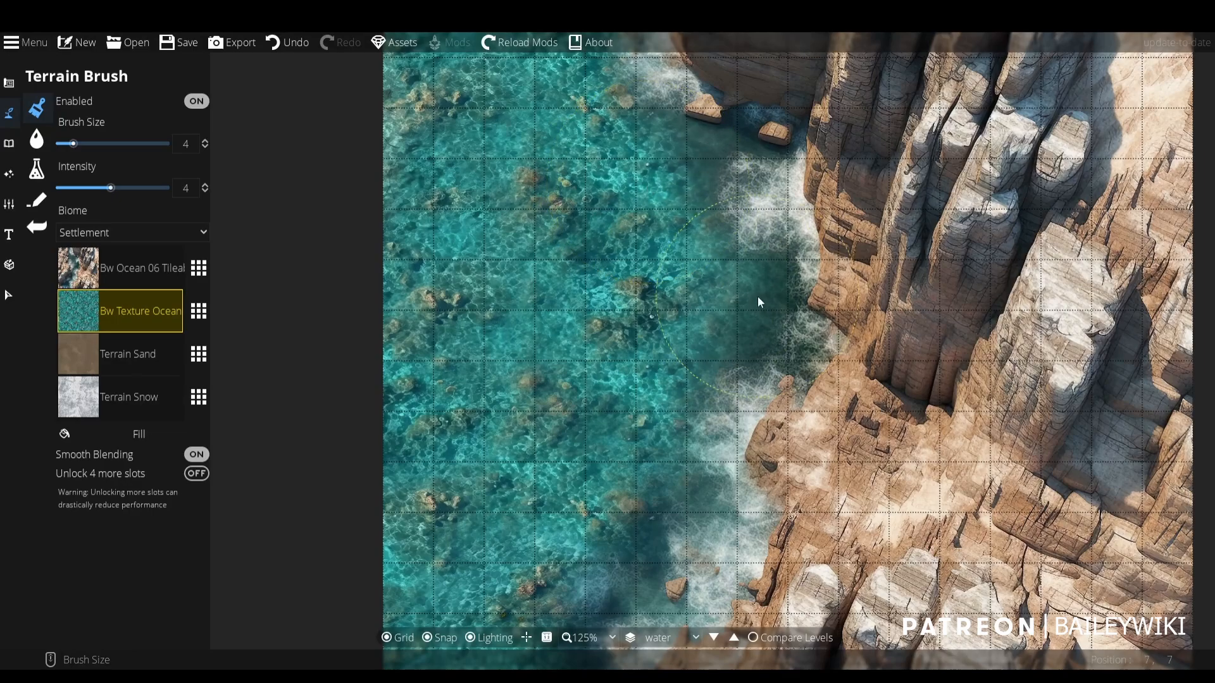
pyautogui.moveTo(656, 415); pyautogui.dragTo(651, 310)
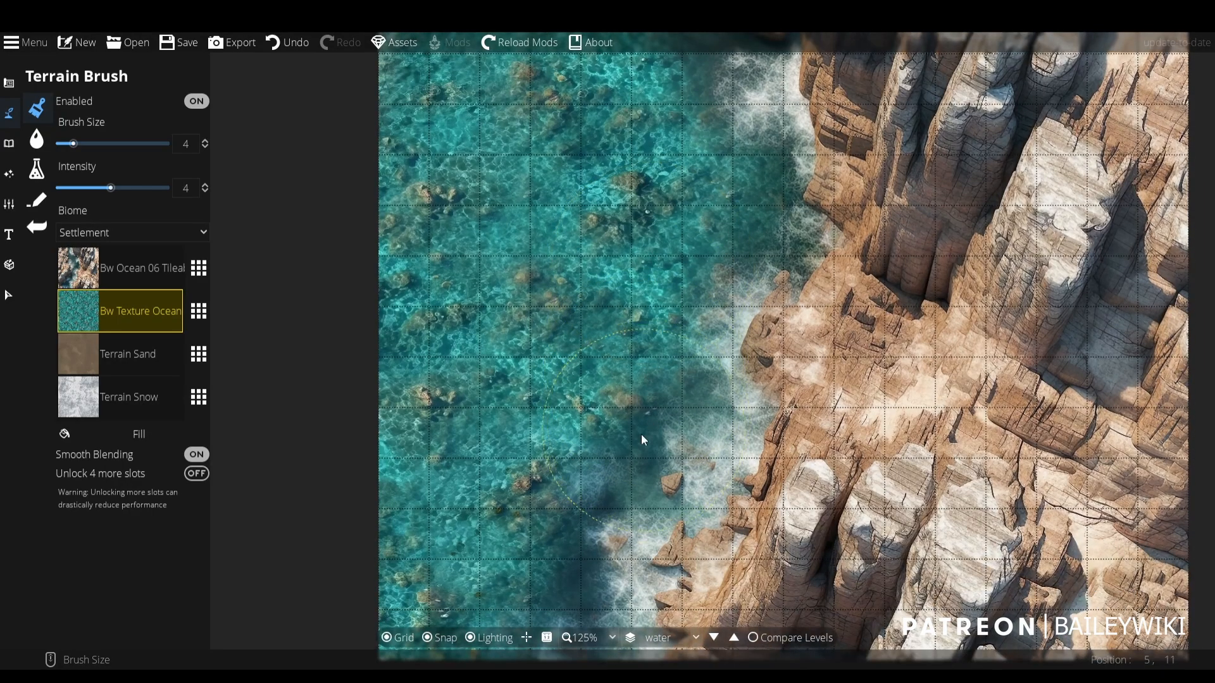
pyautogui.moveTo(624, 460); pyautogui.dragTo(605, 325)
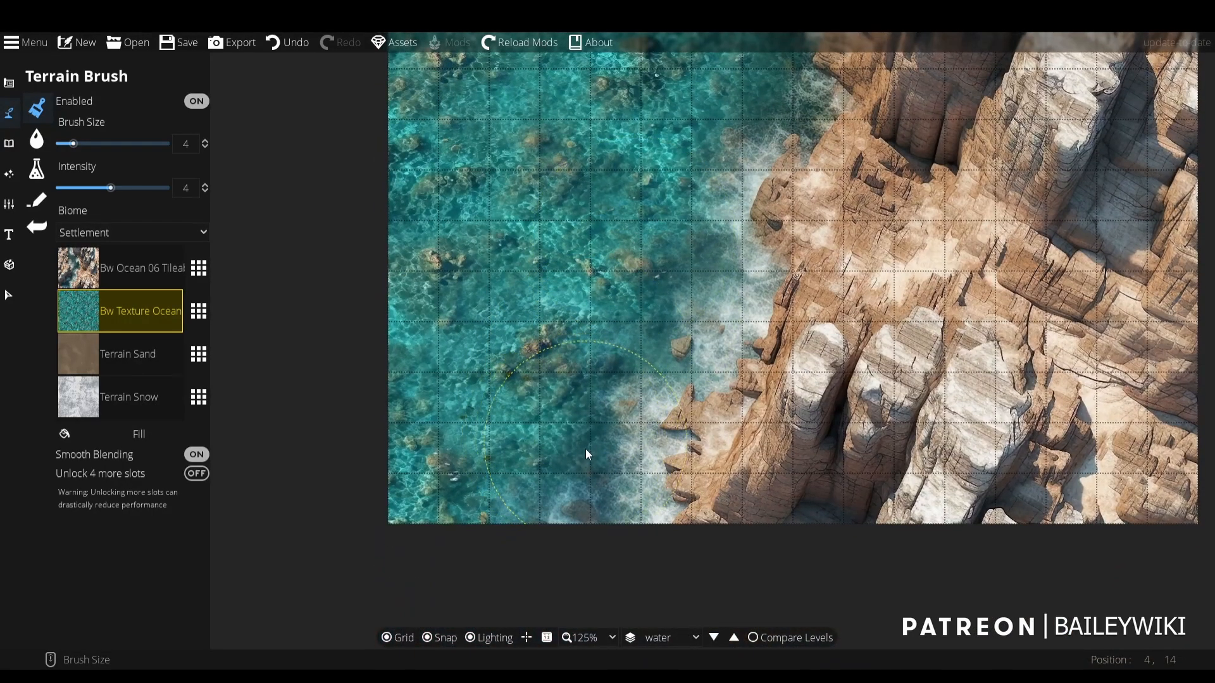
pyautogui.moveTo(632, 139); pyautogui.dragTo(437, 404)
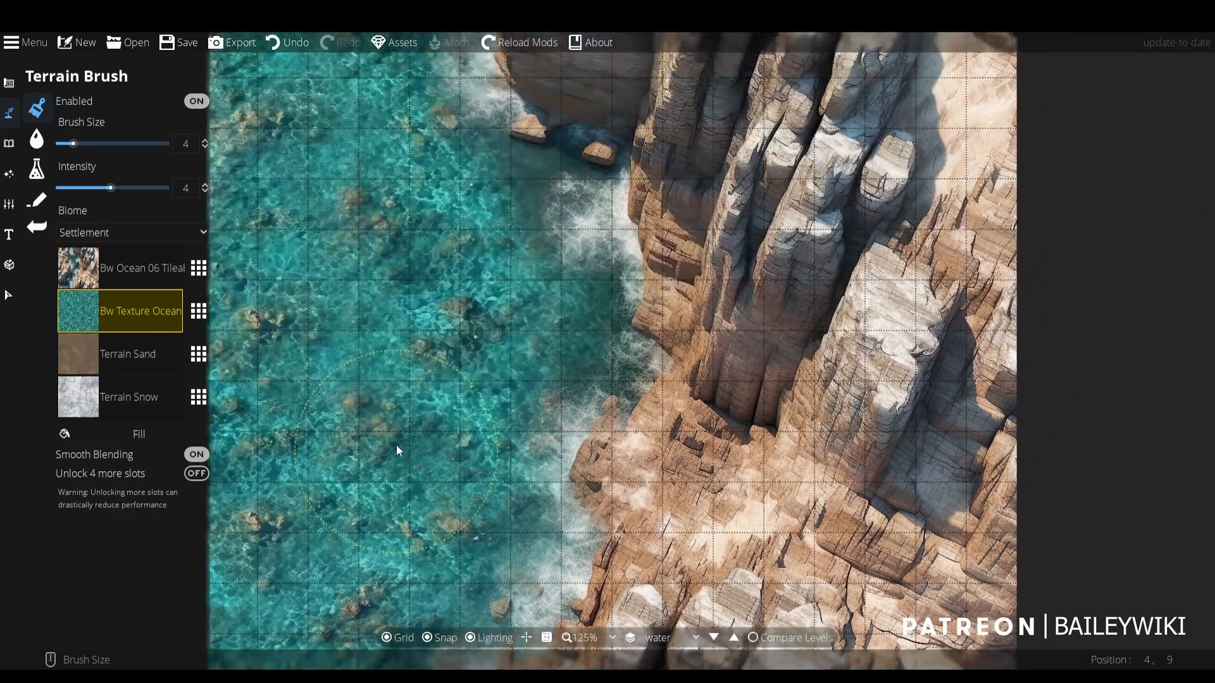
pyautogui.scroll(-2, 412, 291)
pyautogui.moveTo(419, 214); pyautogui.dragTo(546, 272)
pyautogui.scroll(1, 552, 330)
pyautogui.moveTo(551, 325); pyautogui.dragTo(519, 274)
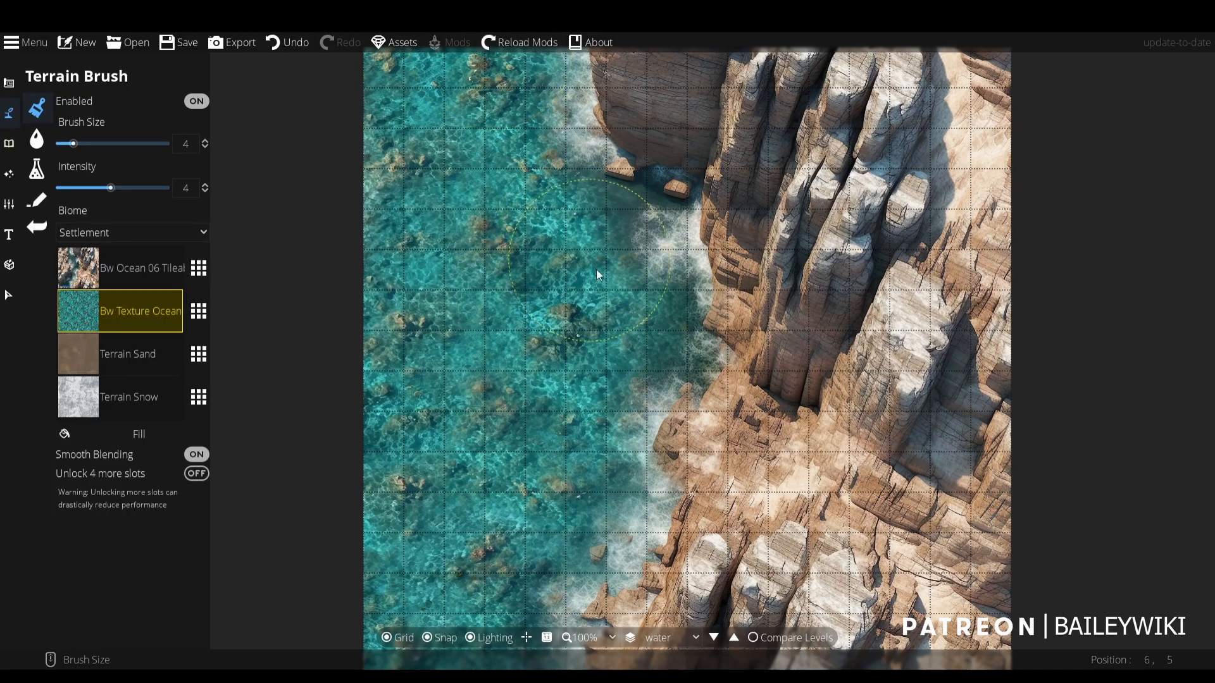
pyautogui.moveTo(586, 549); pyautogui.dragTo(618, 402)
pyautogui.moveTo(608, 149); pyautogui.dragTo(609, 475)
pyautogui.moveTo(784, 534); pyautogui.dragTo(746, 178)
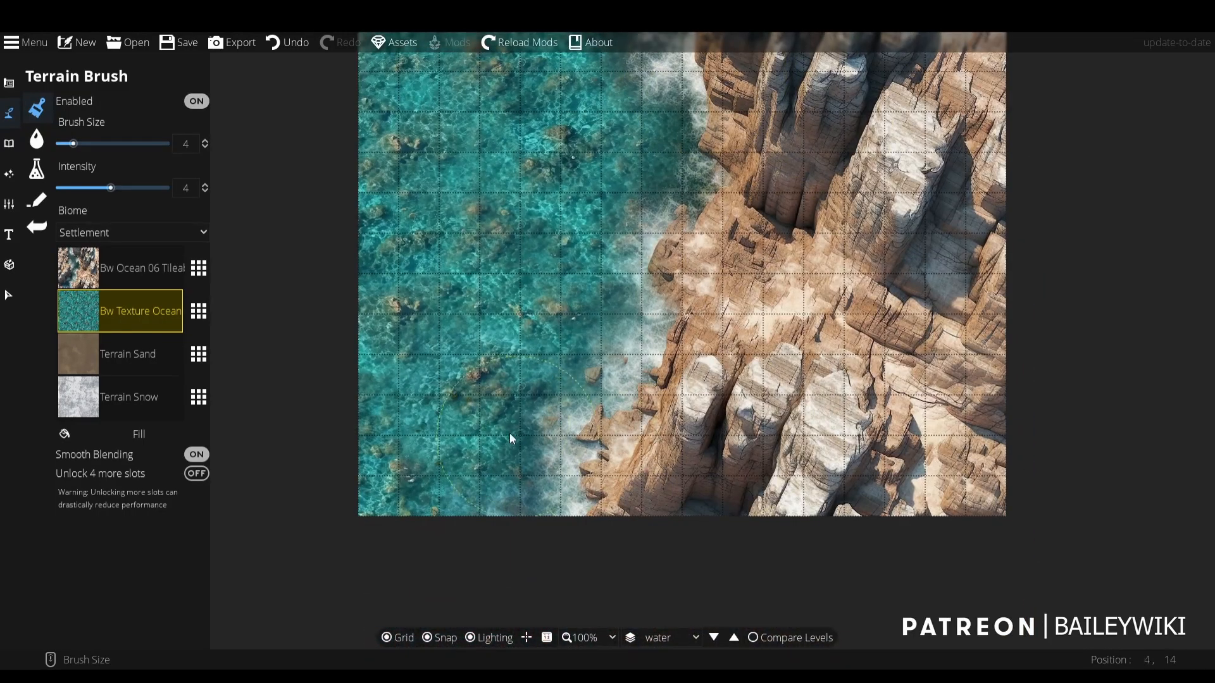
pyautogui.moveTo(510, 433); pyautogui.dragTo(557, 513)
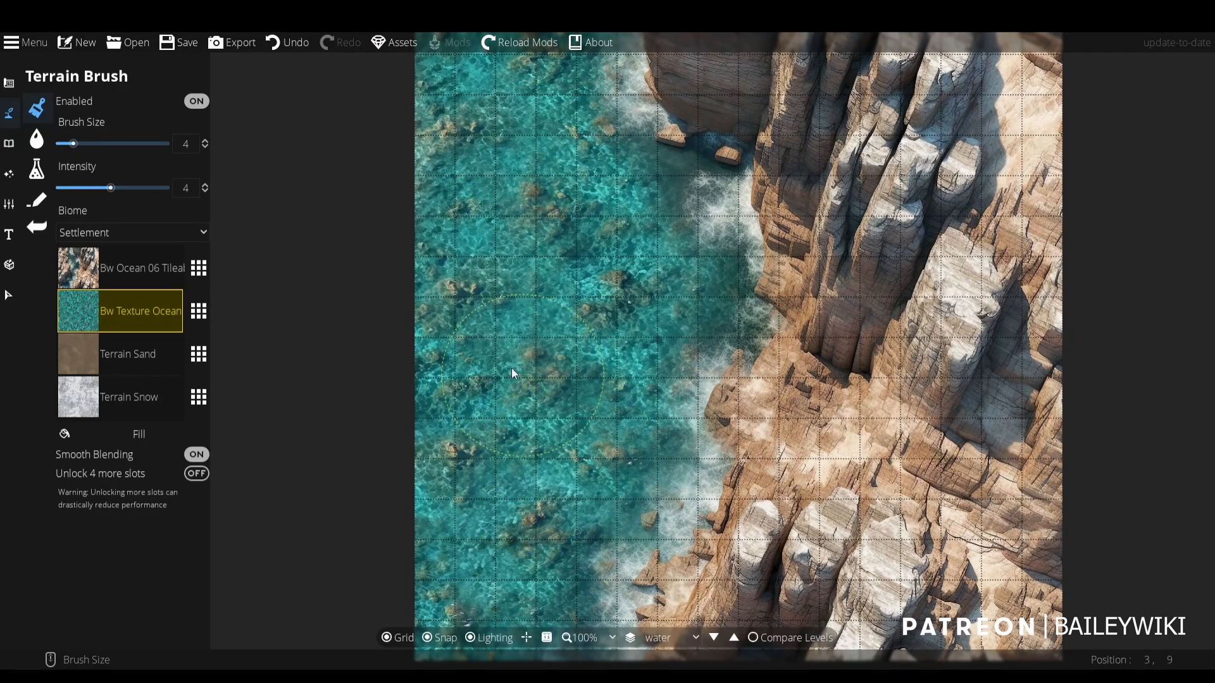
# - Replace Terrain Sand in the third slot with Bw Texture Ocean 02 and paint it over the map's left-edge water with brush size 8
pyautogui.click(139, 355)
pyautogui.click(199, 354)
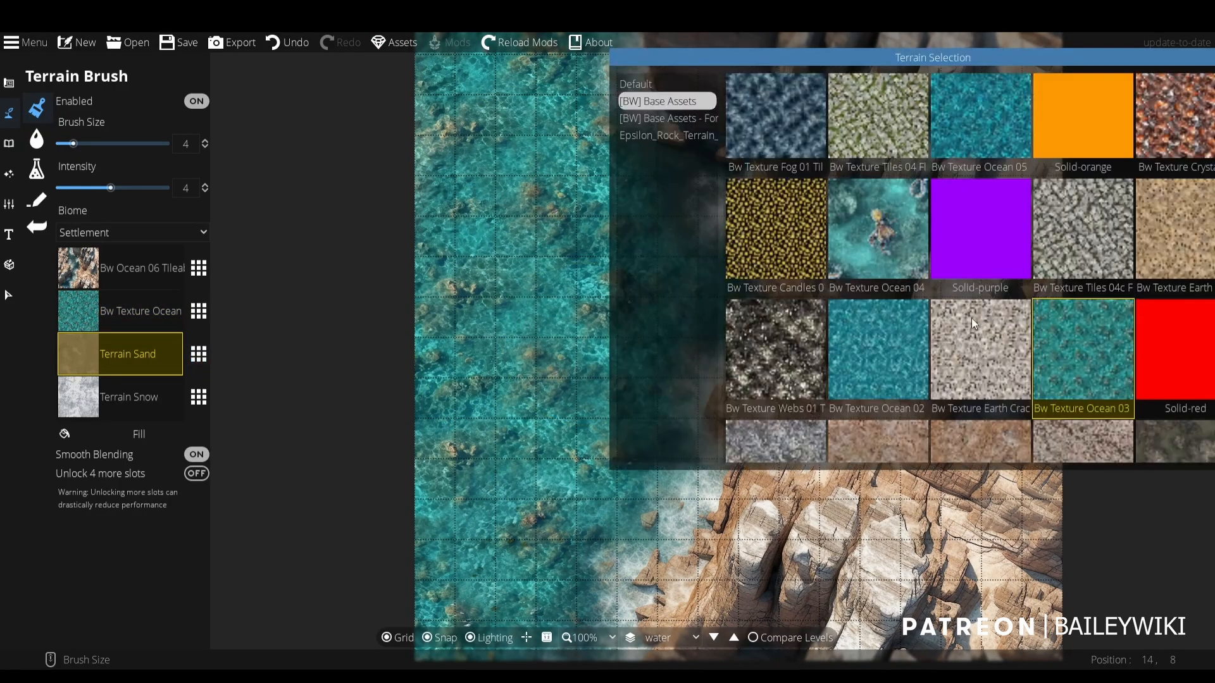
pyautogui.click(885, 356)
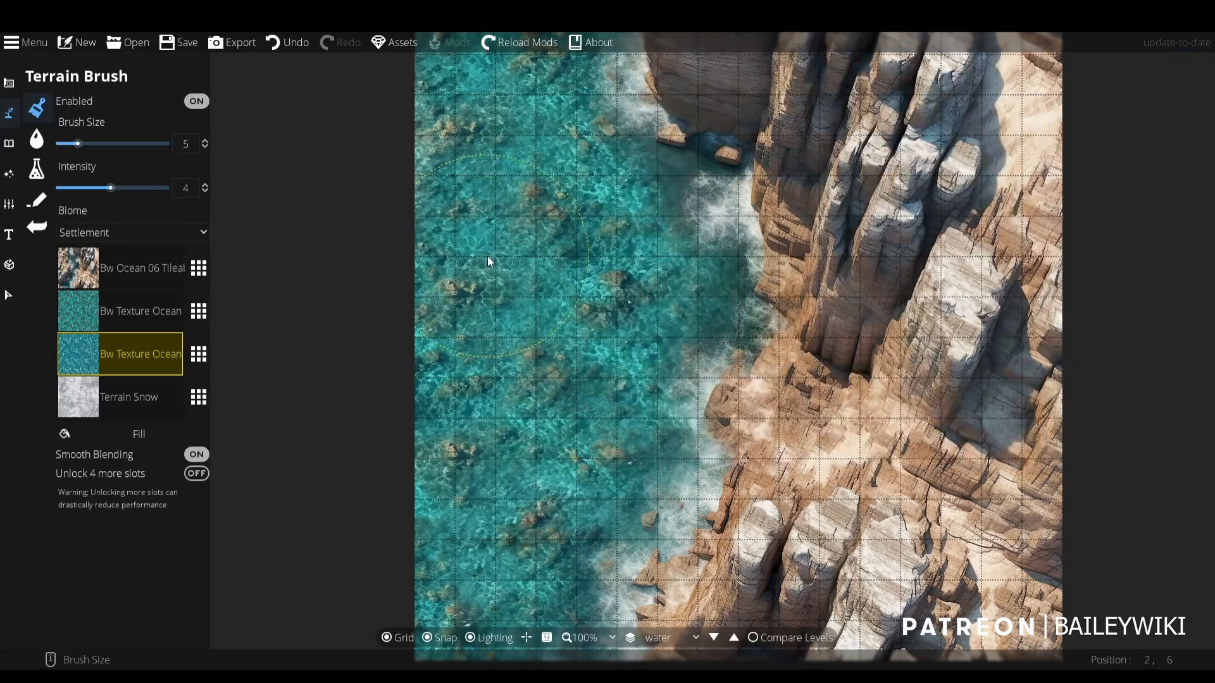
pyautogui.scroll(4, 487, 255)
pyautogui.moveTo(453, 195)
pyautogui.mouseDown()
pyautogui.moveTo(429, 147)
pyautogui.moveTo(465, 154)
pyautogui.moveTo(479, 332)
pyautogui.moveTo(462, 355)
pyautogui.mouseUp()
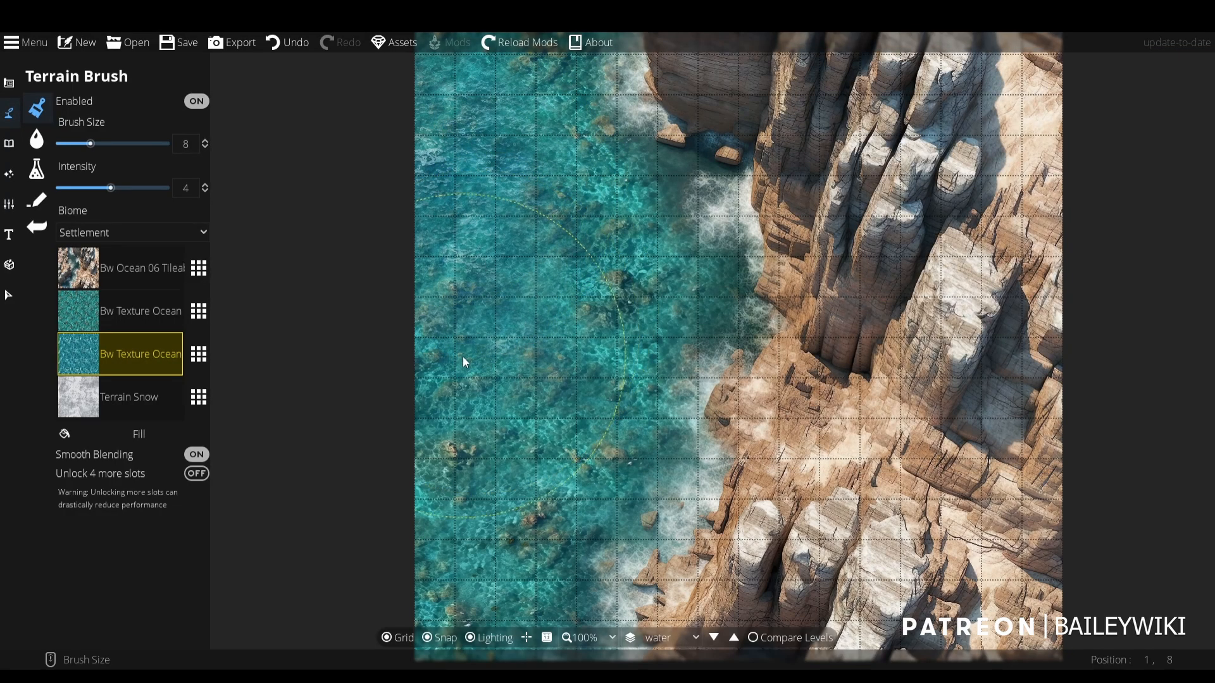
pyautogui.moveTo(539, 526); pyautogui.dragTo(573, 404)
pyautogui.moveTo(499, 377); pyautogui.dragTo(461, 347)
# - Reduce the brush size to 5 and blend Bw Texture Ocean 02 further down the map's left-side water
pyautogui.scroll(-3, 461, 349)
pyautogui.moveTo(462, 405)
pyautogui.mouseDown()
pyautogui.moveTo(495, 524)
pyautogui.moveTo(461, 408)
pyautogui.mouseUp()
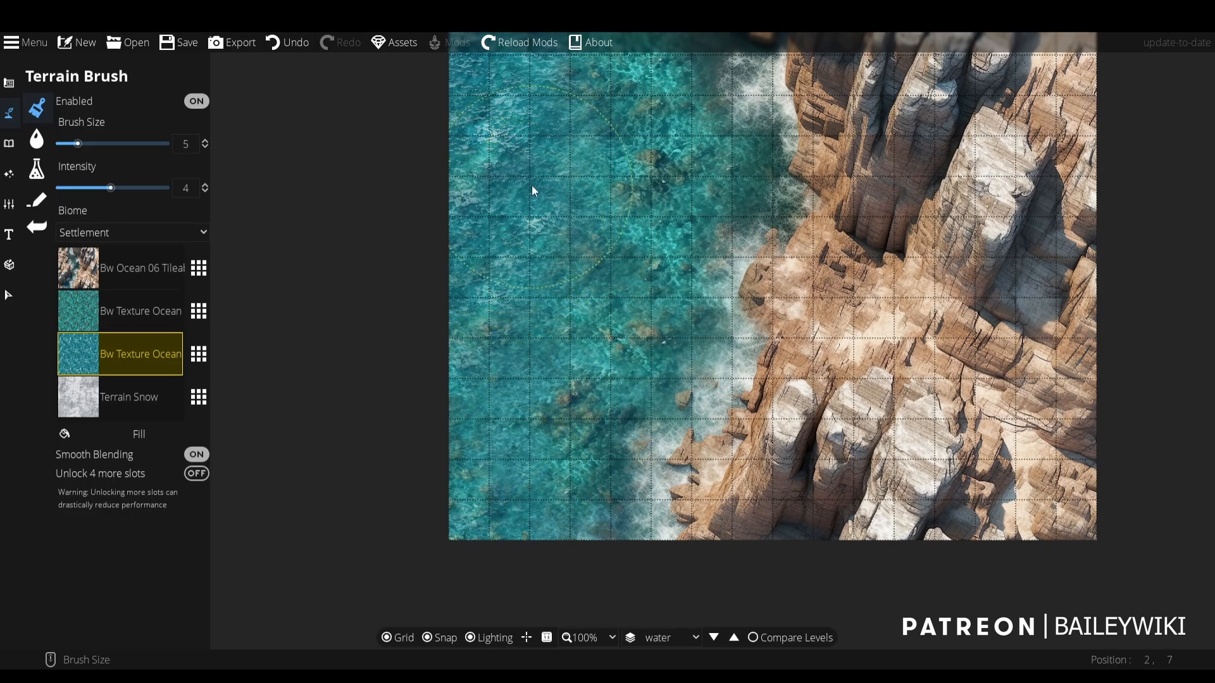
pyautogui.moveTo(534, 187); pyautogui.dragTo(548, 423)
pyautogui.moveTo(640, 350); pyautogui.dragTo(609, 141)
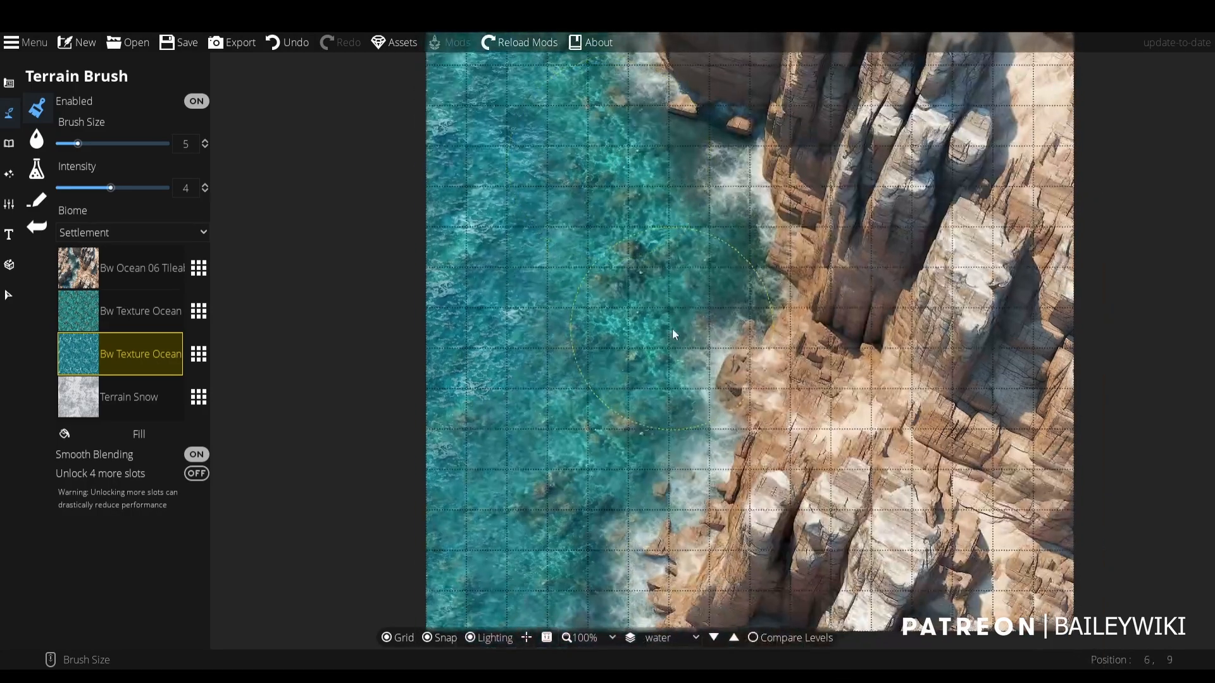
pyautogui.scroll(1, 672, 329)
pyautogui.moveTo(637, 410); pyautogui.dragTo(616, 324)
pyautogui.scroll(-1, 617, 323)
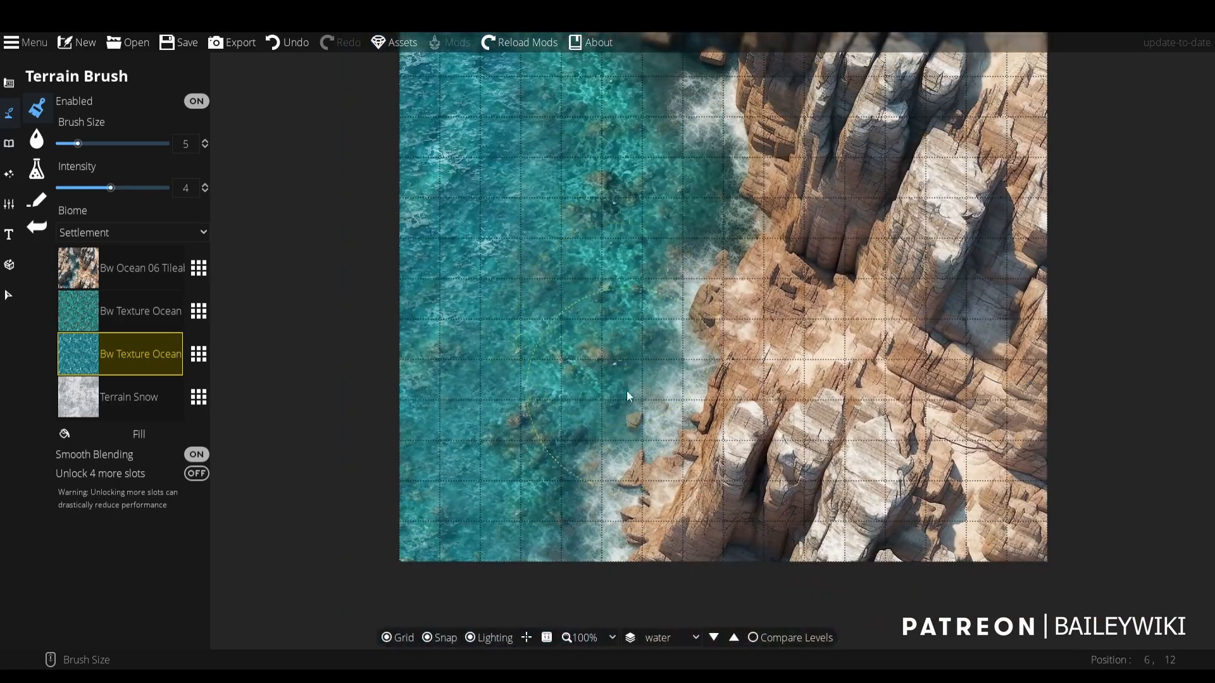
pyautogui.moveTo(600, 410); pyautogui.dragTo(483, 503)
pyautogui.moveTo(409, 494)
pyautogui.mouseDown()
pyautogui.moveTo(415, 515)
pyautogui.moveTo(347, 147)
pyautogui.moveTo(457, 362)
pyautogui.mouseUp()
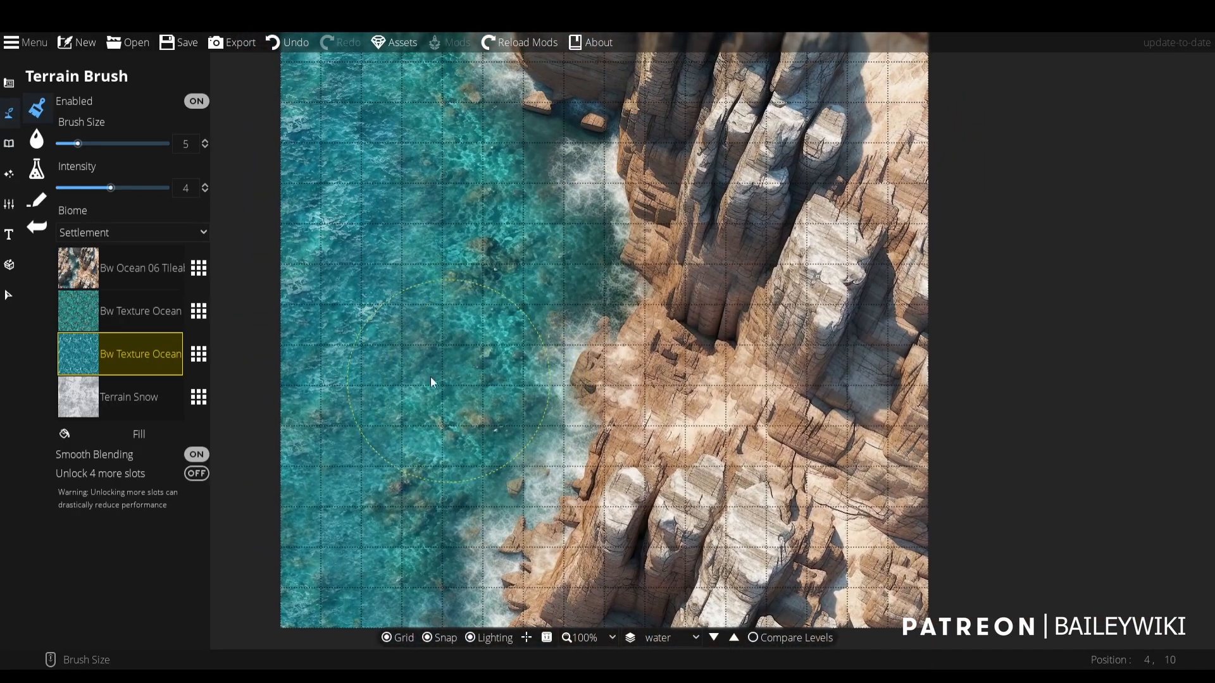
# - Replace Terrain Snow in the fourth terrain slot with a cracked Bw Texture Earth from the [BW] Base Assets
pyautogui.click(126, 399)
pyautogui.click(199, 396)
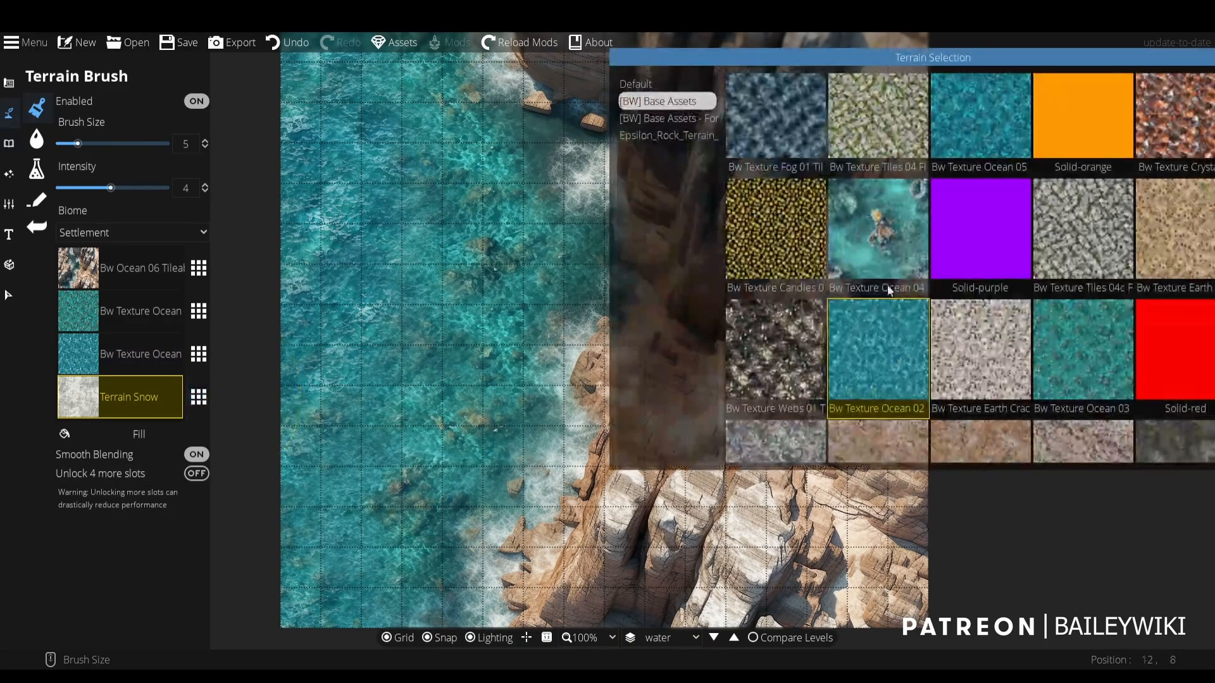
pyautogui.scroll(-1, 1170, 253)
pyautogui.scroll(-4, 1188, 215)
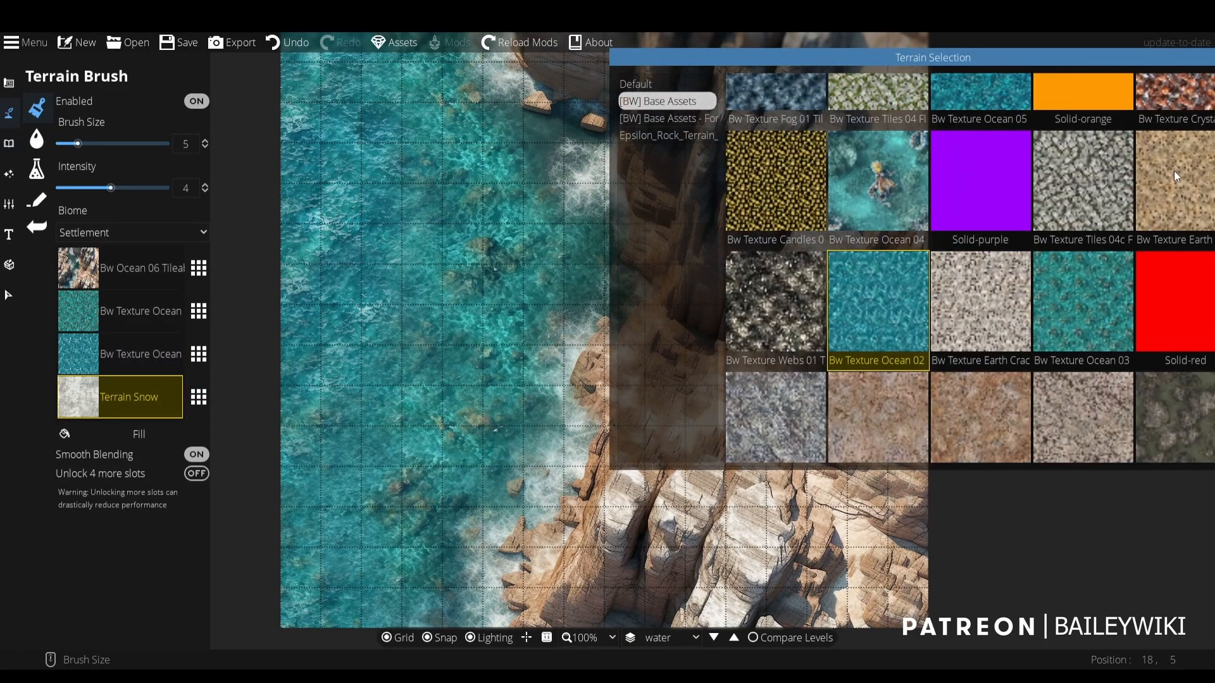
pyautogui.scroll(4, 1178, 181)
pyautogui.click(980, 304)
# - Paint the cracked earth texture over the rocky ledge between the cliffs toward the map's lower-right corner with brush size 3
pyautogui.scroll(2, 644, 272)
pyautogui.scroll(-2, 644, 272)
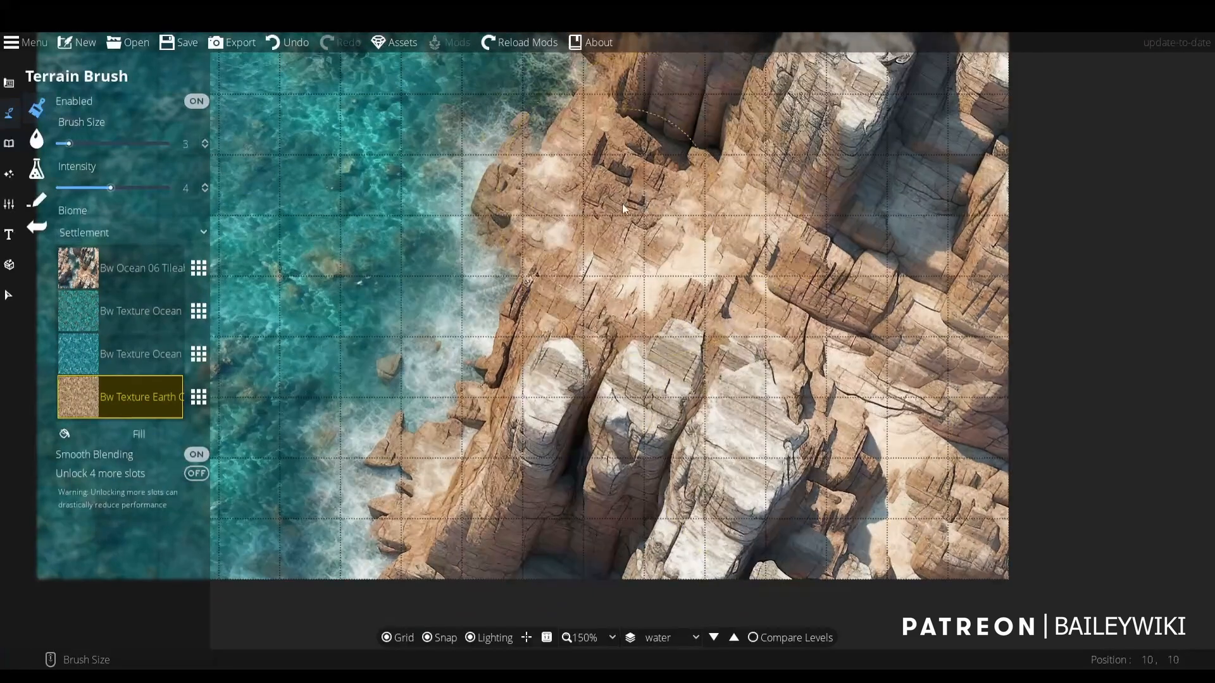
pyautogui.moveTo(675, 248)
pyautogui.mouseDown()
pyautogui.moveTo(755, 290)
pyautogui.moveTo(733, 261)
pyautogui.moveTo(851, 339)
pyautogui.moveTo(936, 460)
pyautogui.moveTo(963, 531)
pyautogui.moveTo(1021, 562)
pyautogui.moveTo(985, 568)
pyautogui.moveTo(964, 526)
pyautogui.moveTo(935, 508)
pyautogui.moveTo(945, 464)
pyautogui.moveTo(908, 380)
pyautogui.moveTo(833, 309)
pyautogui.moveTo(593, 187)
pyautogui.moveTo(639, 234)
pyautogui.moveTo(757, 276)
pyautogui.moveTo(883, 347)
pyautogui.moveTo(904, 387)
pyautogui.mouseUp()
pyautogui.moveTo(474, 250); pyautogui.dragTo(475, 303)
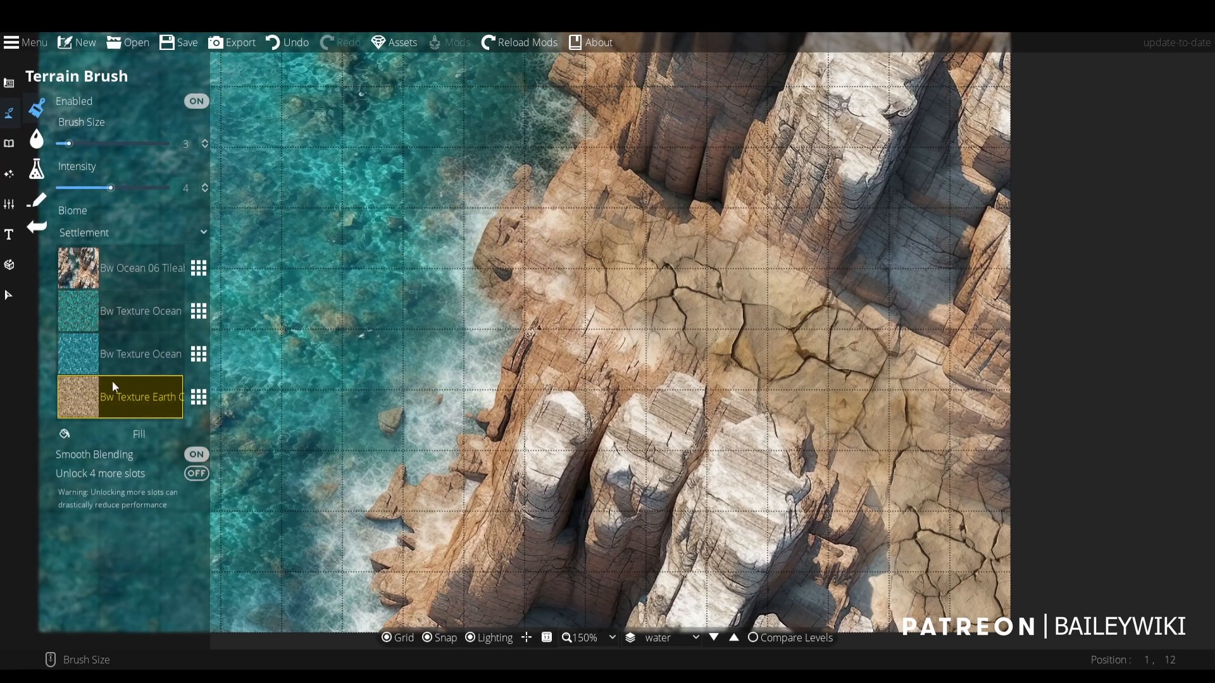
# - Try Mossyrock01 and another cracked Bw Texture Earth in the fourth terrain slot
pyautogui.click(200, 397)
pyautogui.scroll(3, 1163, 230)
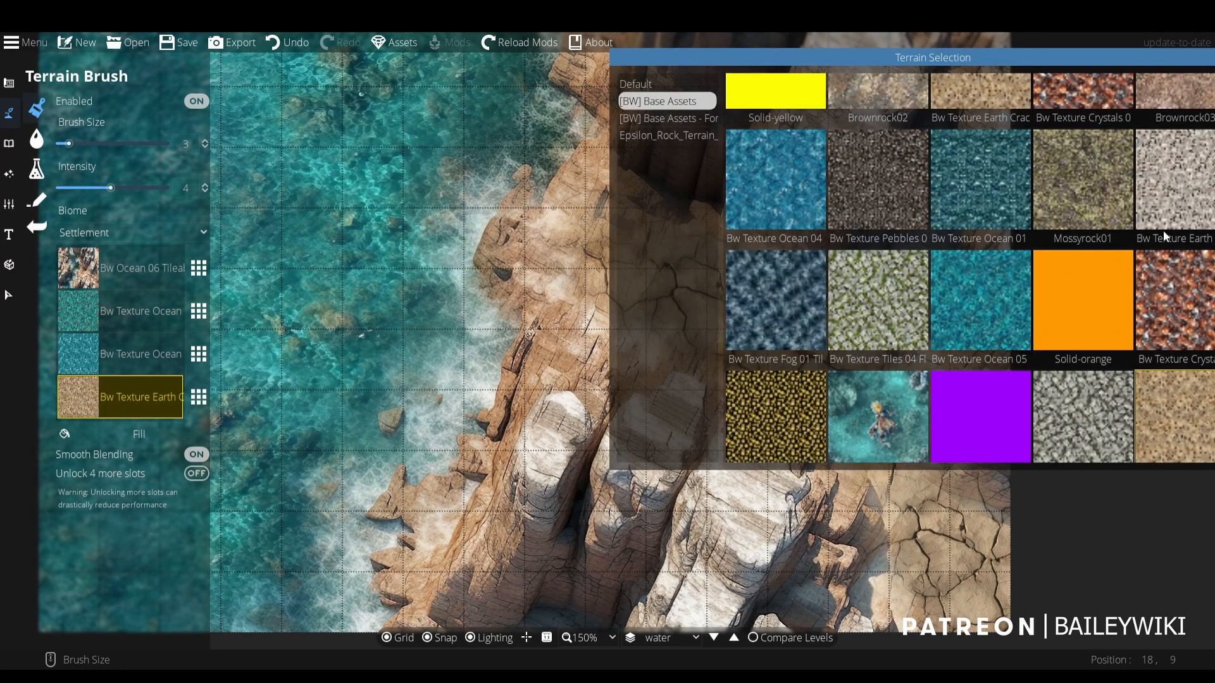
pyautogui.scroll(4, 1127, 219)
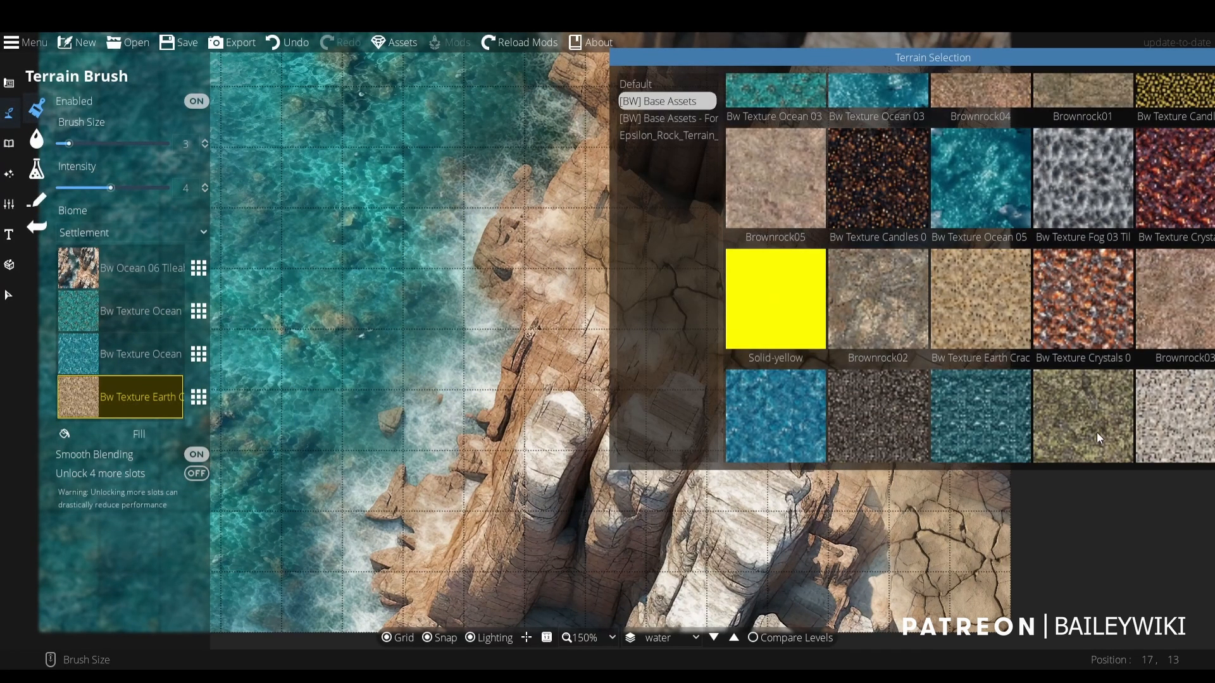
pyautogui.click(1096, 432)
pyautogui.click(198, 396)
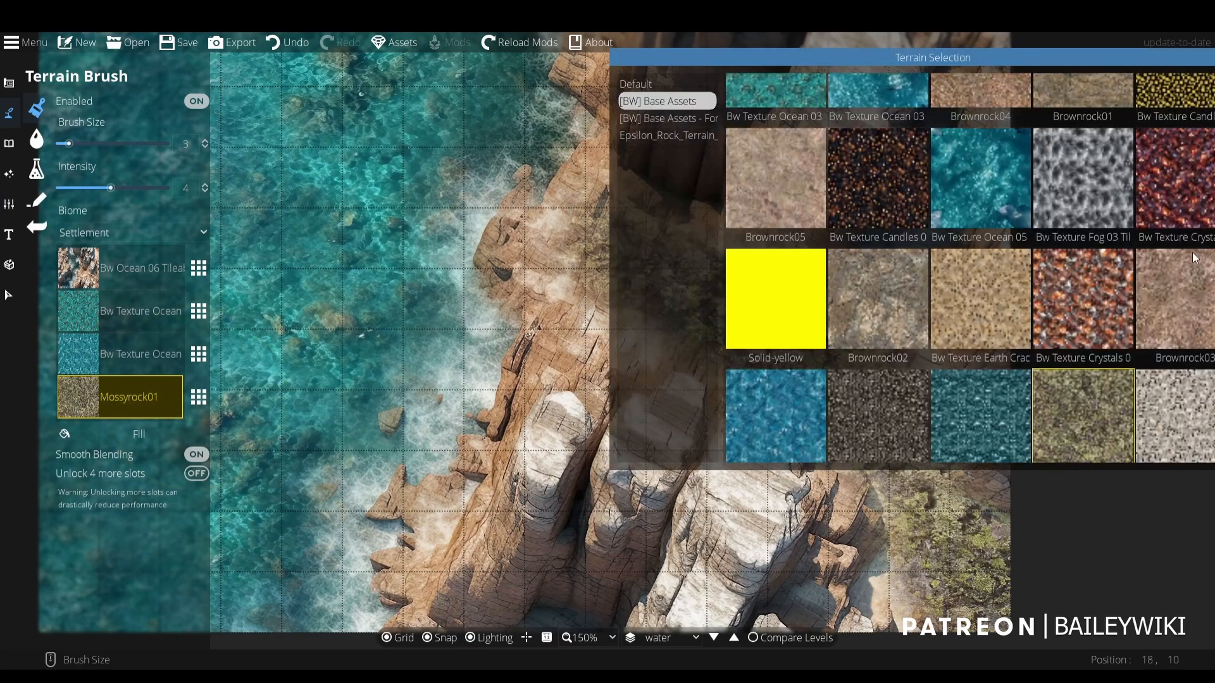
pyautogui.click(982, 308)
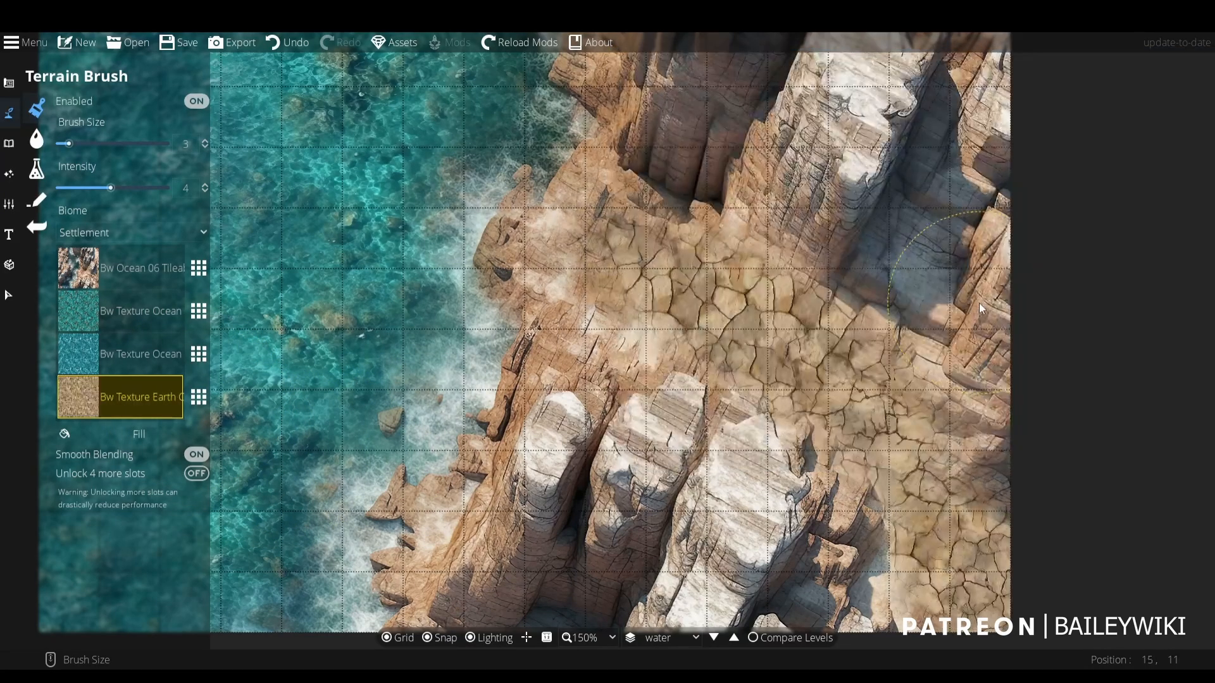
# - Set the fourth terrain slot's texture to Brownrock05
pyautogui.click(199, 397)
pyautogui.scroll(2, 775, 263)
pyautogui.click(787, 260)
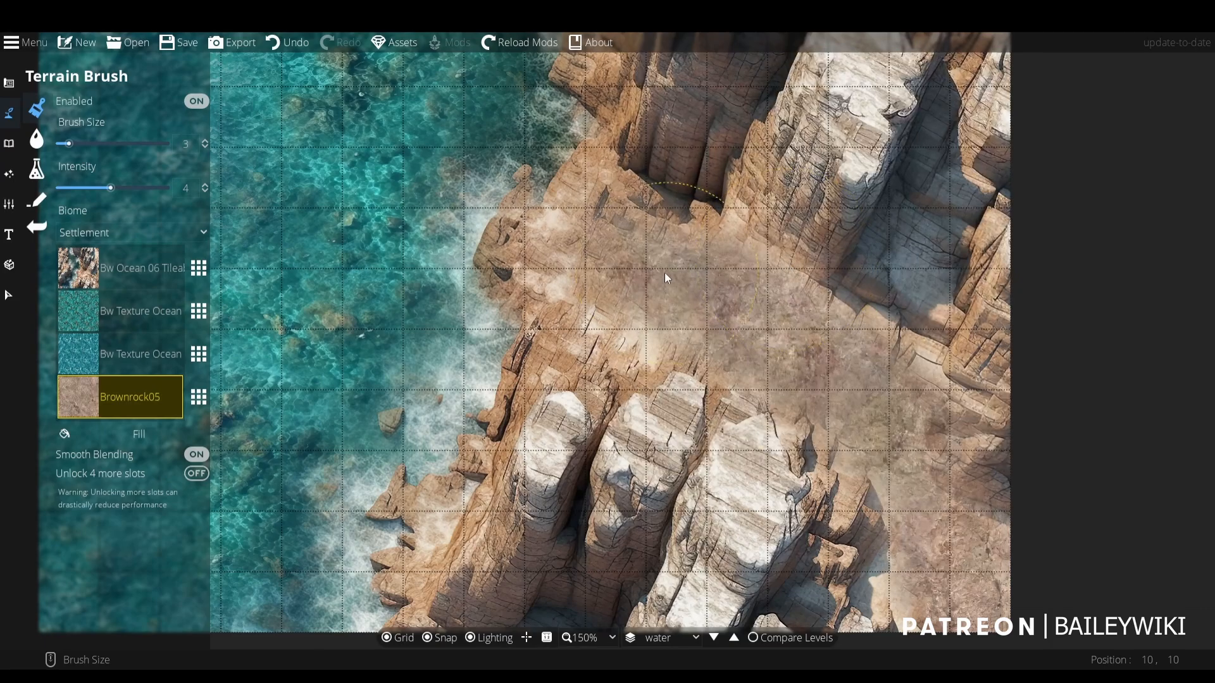
# - Paint Bw Ocean 06 Tileable back over the upper edges of the rock pillars, reducing the brush size to 2 and 1
pyautogui.scroll(-2, 1000, 449)
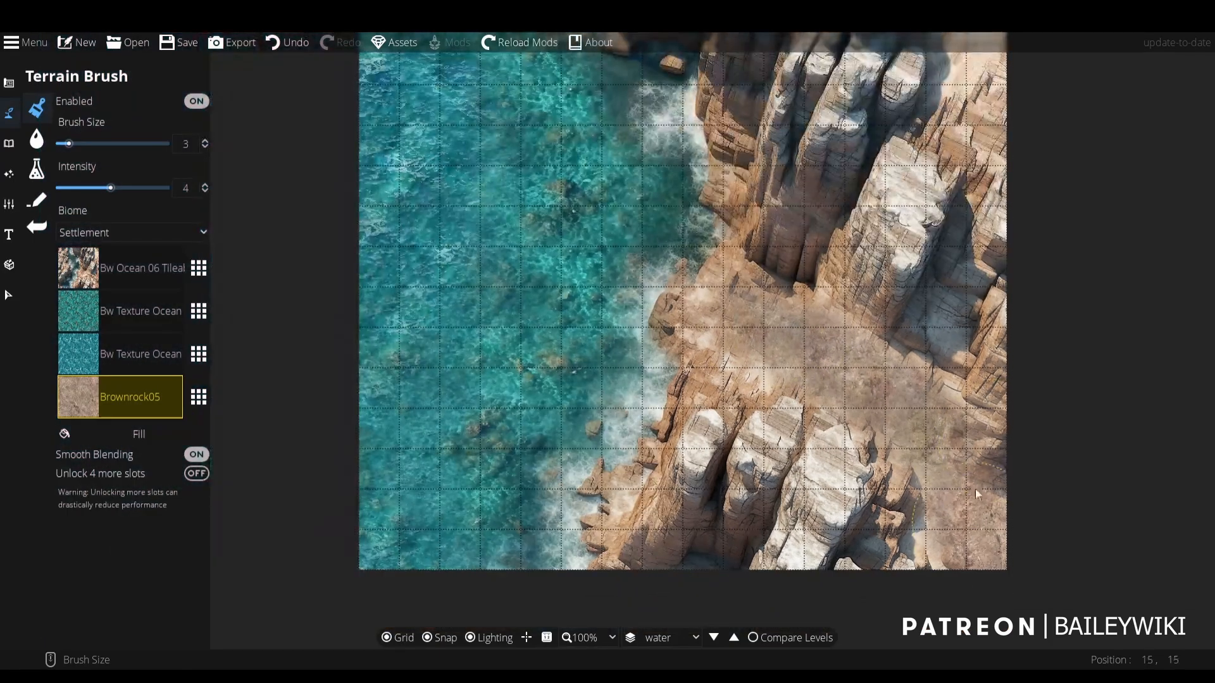
pyautogui.scroll(1, 975, 443)
pyautogui.moveTo(939, 387)
pyautogui.mouseDown()
pyautogui.moveTo(938, 332)
pyautogui.moveTo(914, 312)
pyautogui.mouseUp()
pyautogui.click(142, 274)
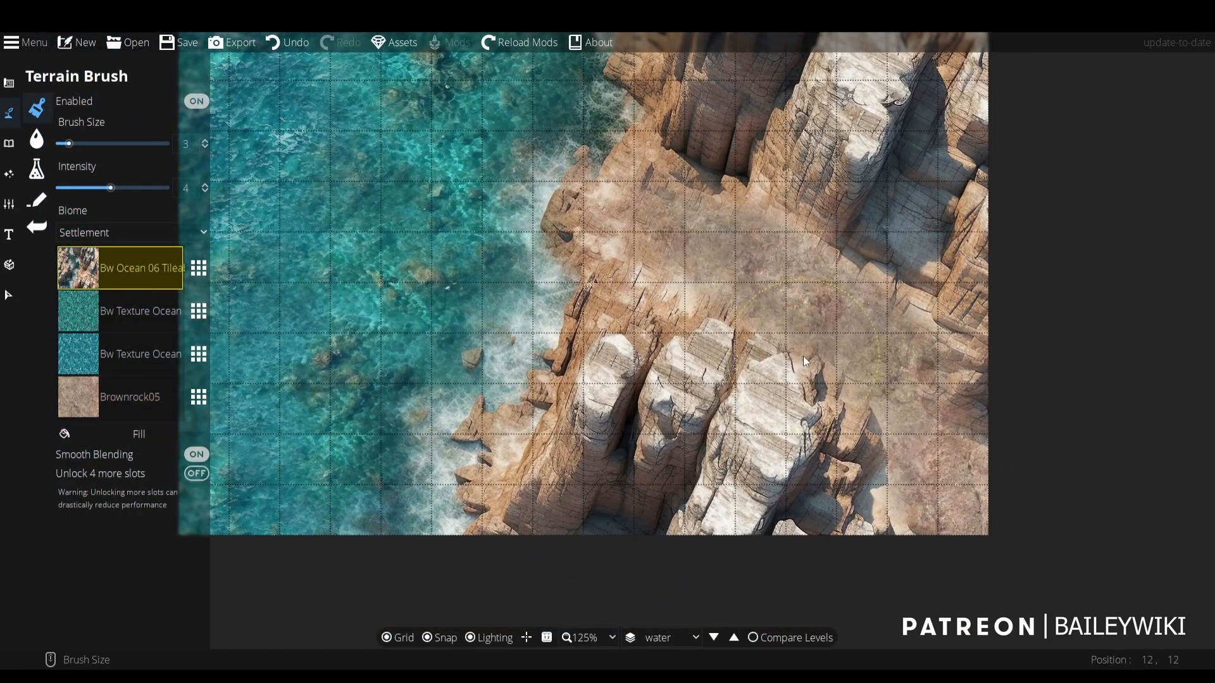
pyautogui.scroll(2, 804, 350)
pyautogui.scroll(-1, 784, 387)
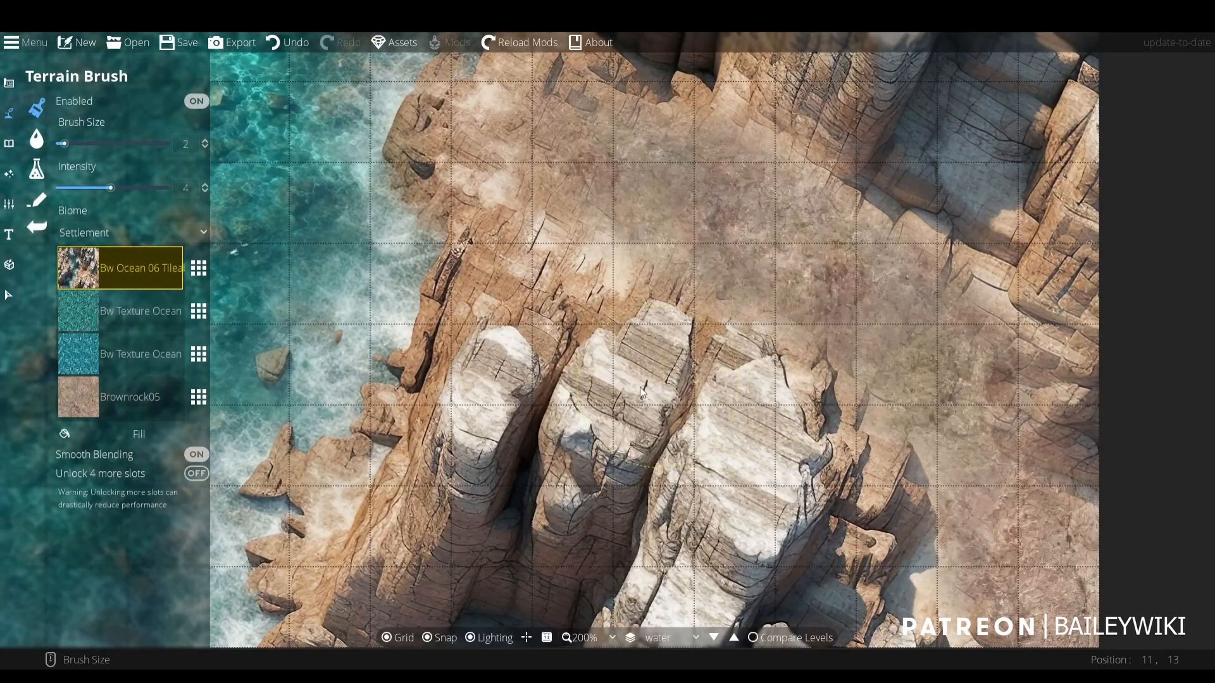
pyautogui.scroll(-1, 810, 389)
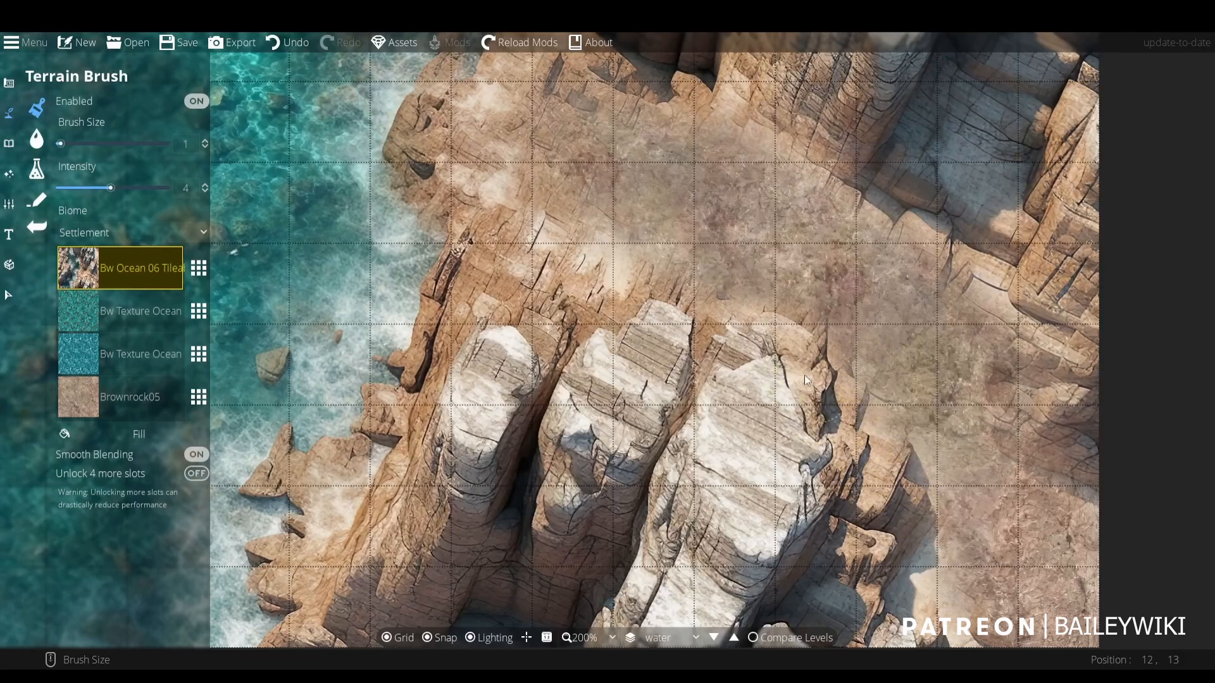
# - Paint Brownrock05 across the ledge above the pillars with brush size 1, and down the map's right side with brush size 2
pyautogui.click(141, 397)
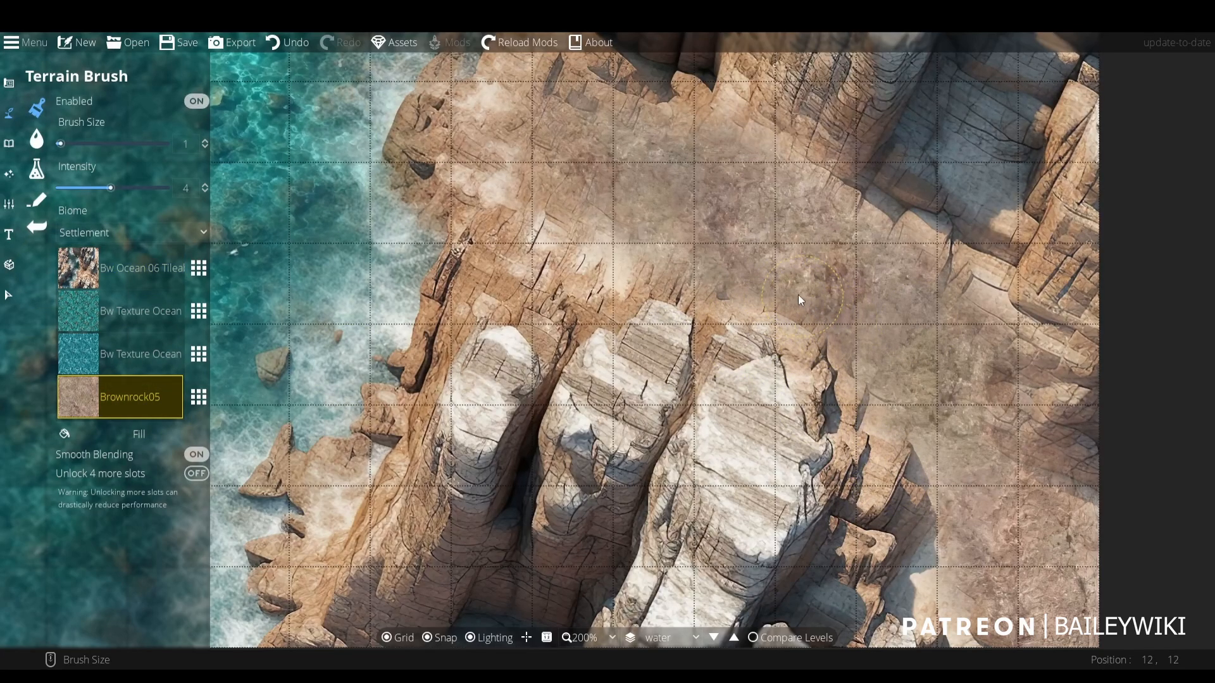
pyautogui.moveTo(672, 286)
pyautogui.mouseDown()
pyautogui.moveTo(623, 270)
pyautogui.moveTo(889, 291)
pyautogui.mouseUp()
pyautogui.scroll(1, 924, 264)
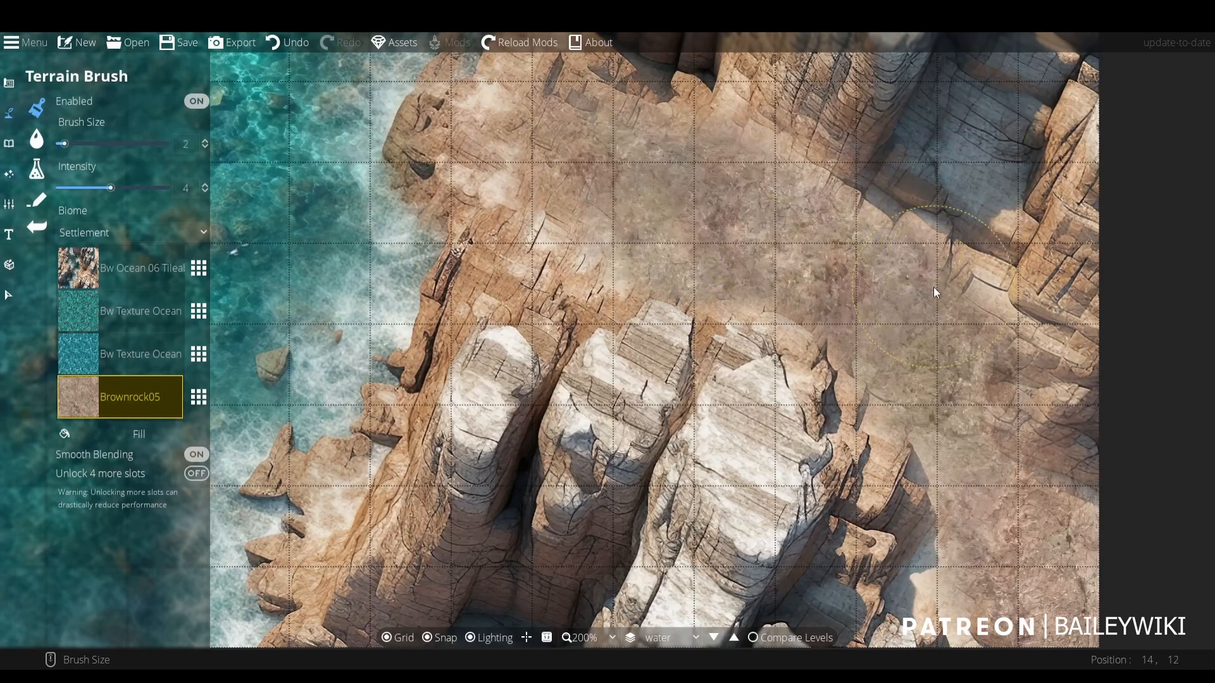
pyautogui.moveTo(978, 325)
pyautogui.mouseDown()
pyautogui.moveTo(1008, 385)
pyautogui.moveTo(1026, 538)
pyautogui.mouseUp()
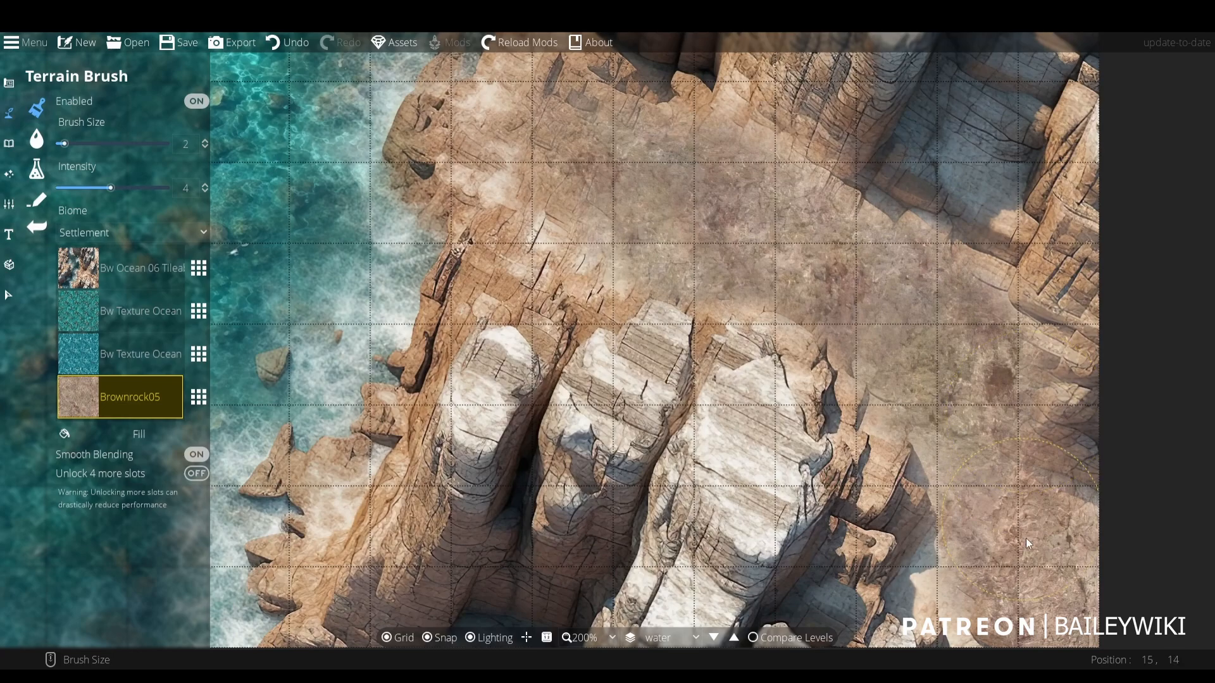
# - Paint Bw Ocean 06 Tileable back over the rock formations along the map's right edge with brush size 2
pyautogui.moveTo(955, 486); pyautogui.dragTo(837, 400)
pyautogui.click(121, 267)
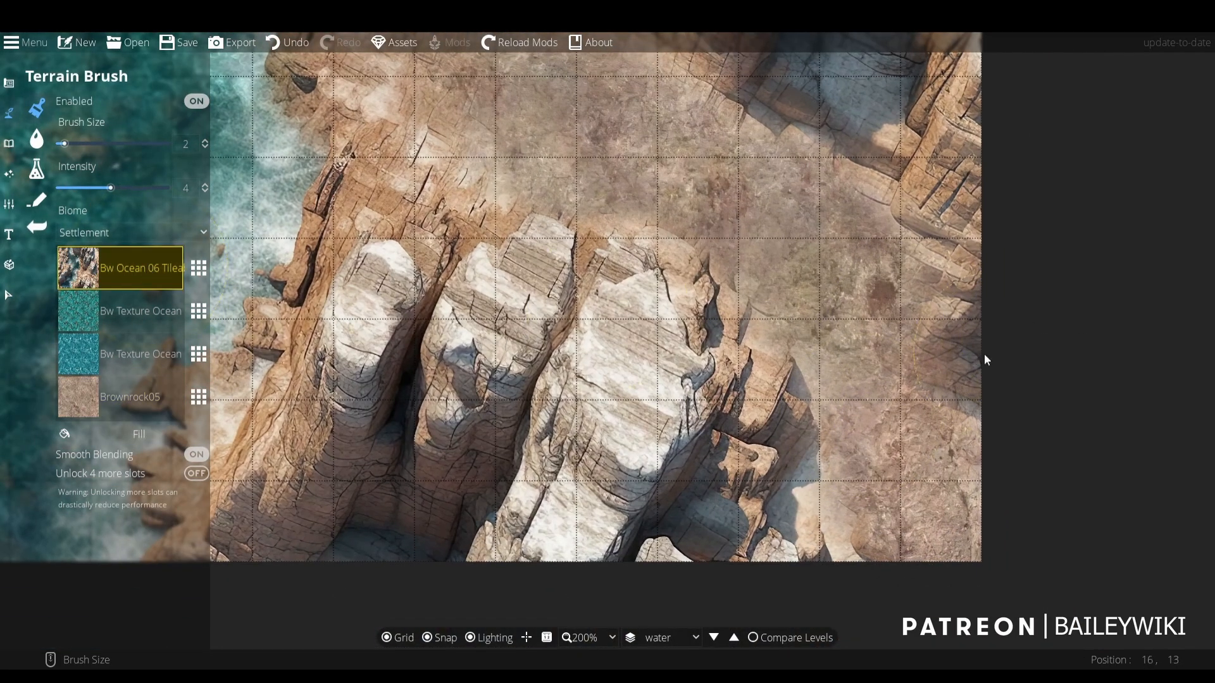
pyautogui.moveTo(937, 283); pyautogui.dragTo(940, 260)
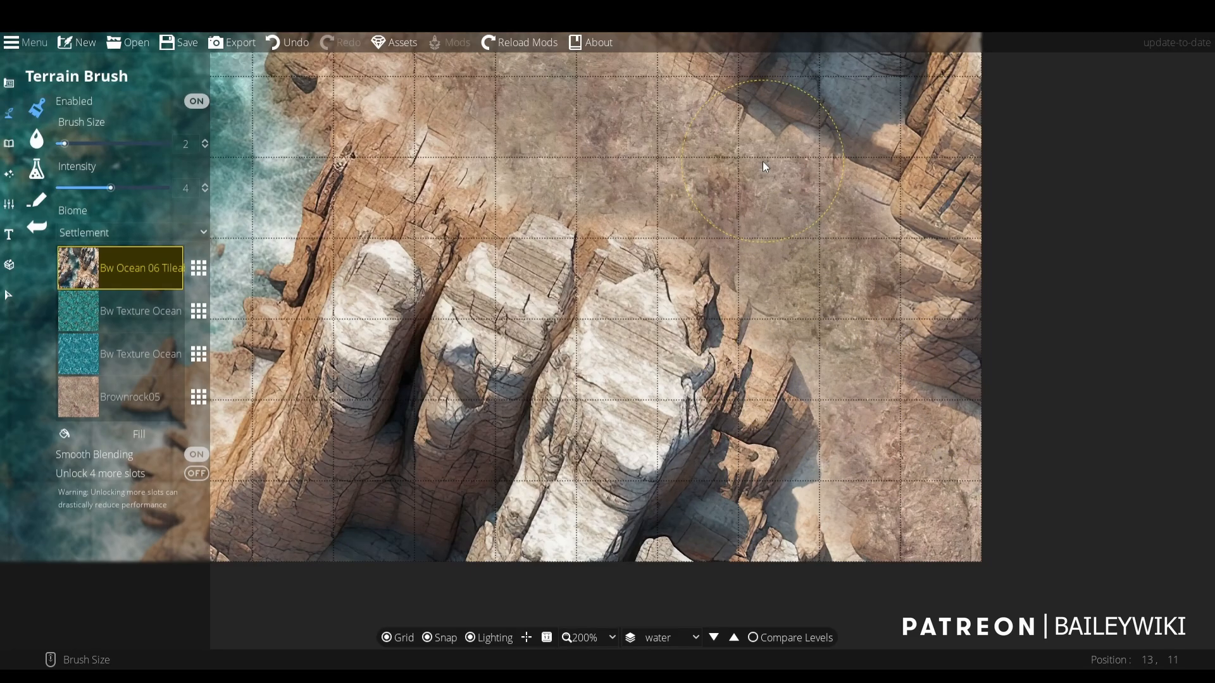
pyautogui.moveTo(761, 161); pyautogui.dragTo(770, 301)
pyautogui.scroll(-3, 616, 302)
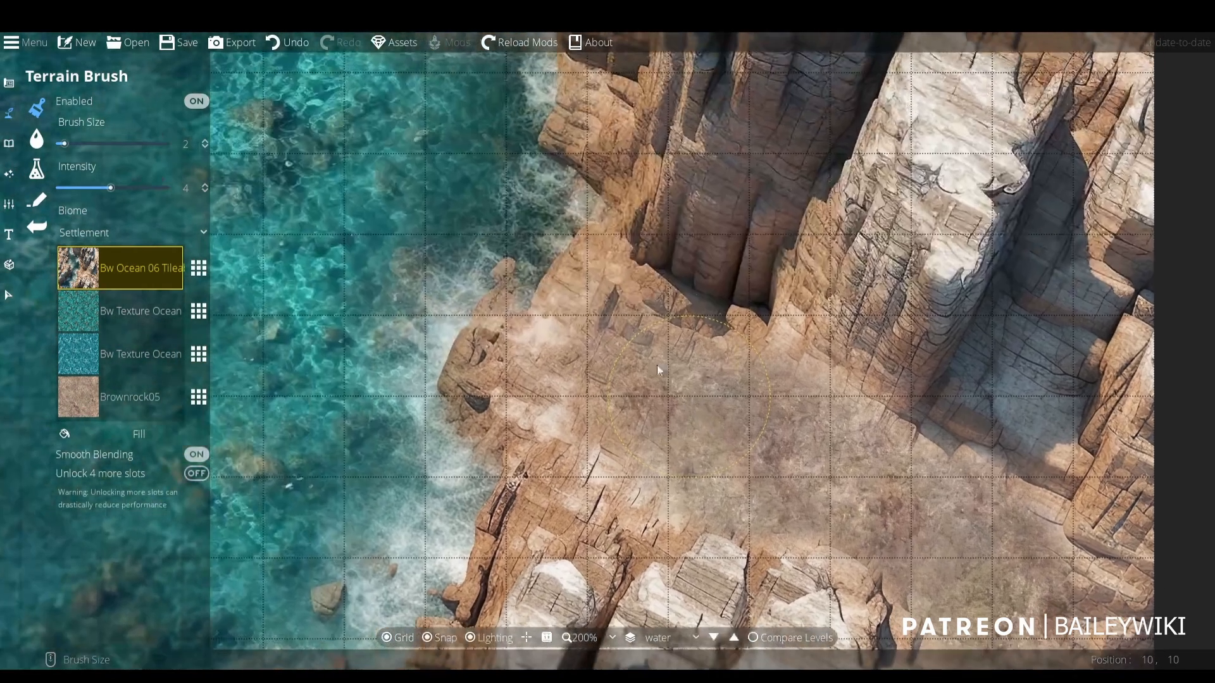
pyautogui.scroll(3, 613, 348)
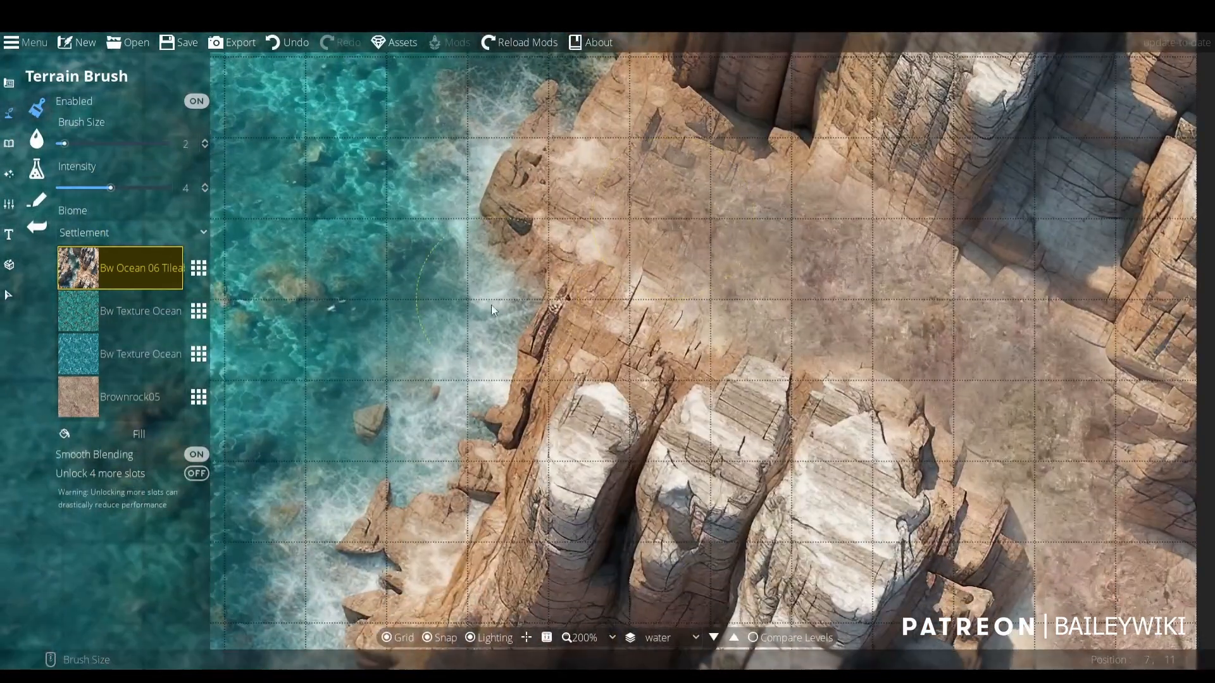
# - Paint Brownrock05 more fully across the ledge between the upper cliffs and the rock pillars, reducing the brush size to 1
pyautogui.click(149, 400)
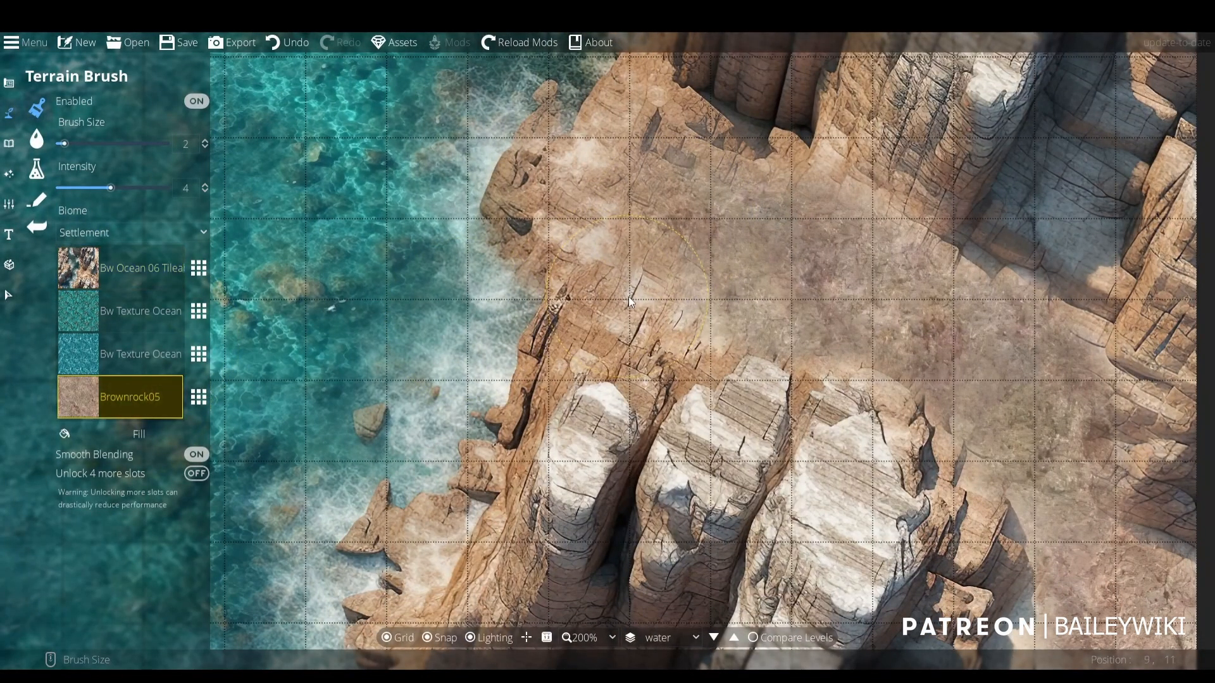
pyautogui.moveTo(704, 332); pyautogui.dragTo(693, 179)
pyautogui.moveTo(971, 257); pyautogui.dragTo(837, 347)
pyautogui.scroll(-1, 743, 346)
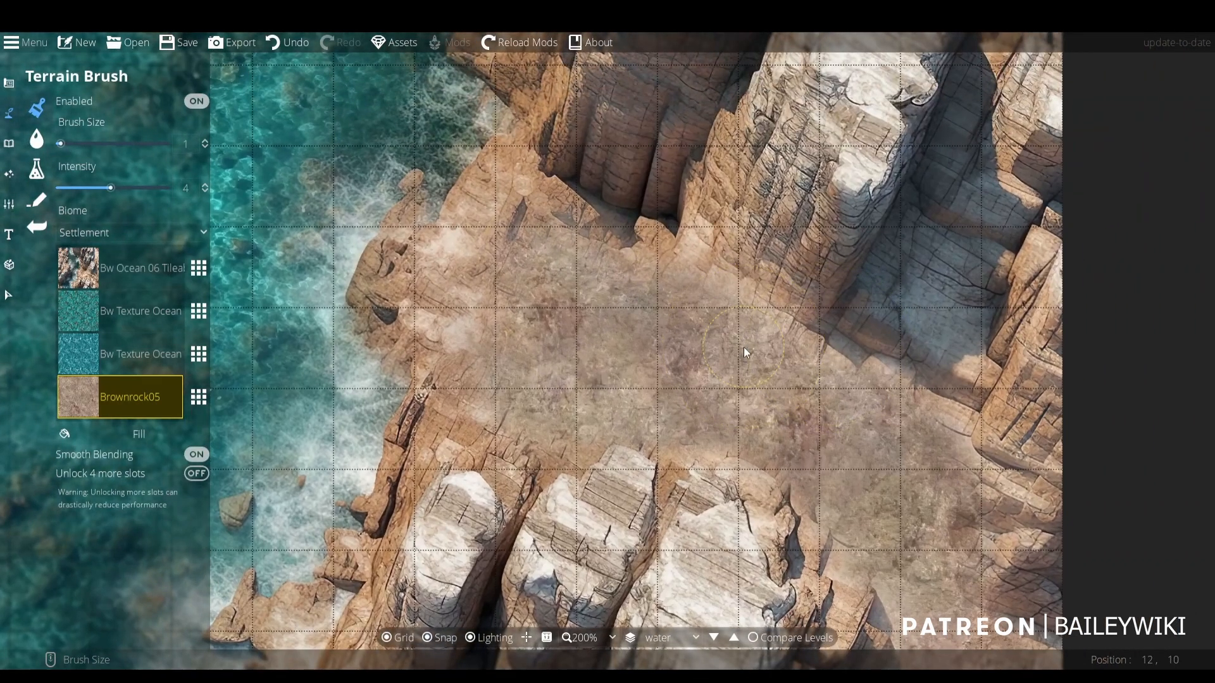
pyautogui.moveTo(726, 291)
pyautogui.mouseDown()
pyautogui.moveTo(824, 363)
pyautogui.moveTo(817, 347)
pyautogui.moveTo(738, 324)
pyautogui.moveTo(720, 276)
pyautogui.mouseUp()
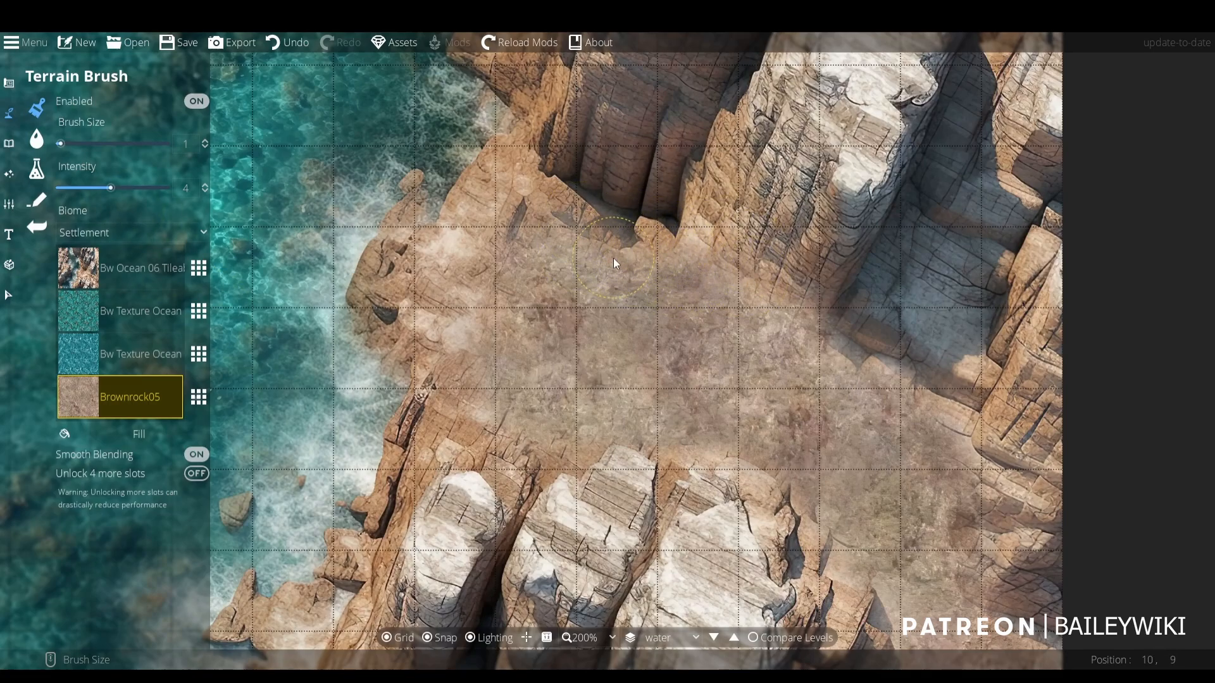
pyautogui.click(476, 372)
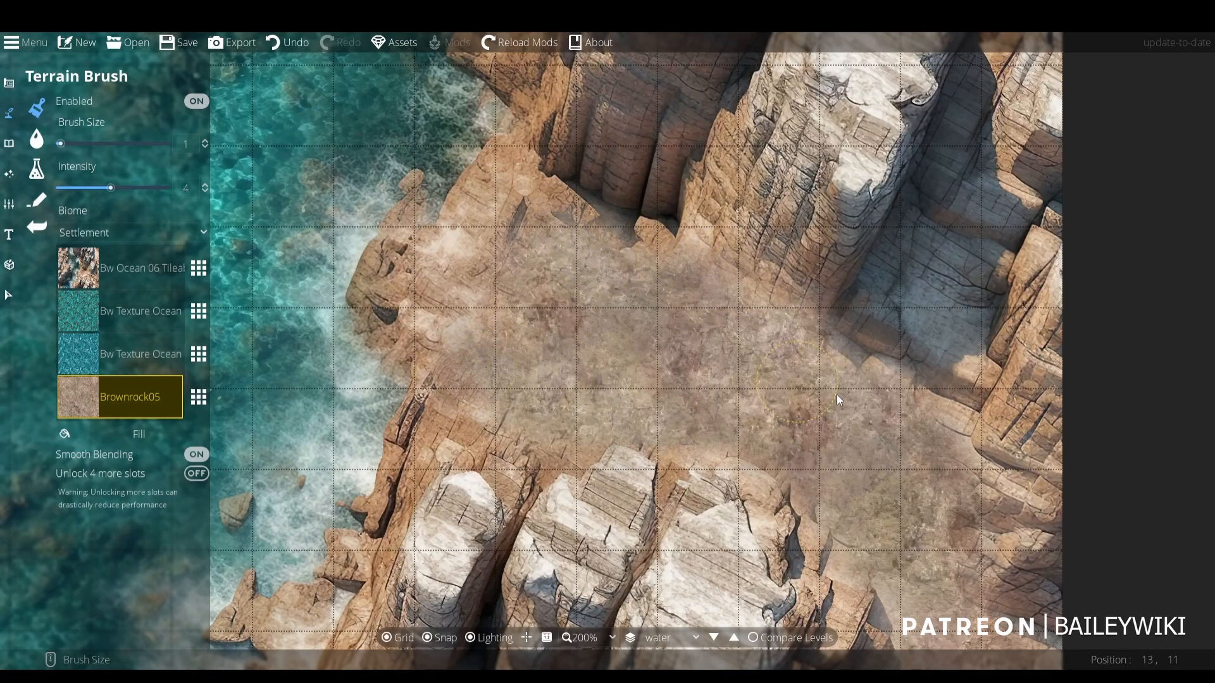
# - Examine the coastal cliff map overall and up close, checking the shoreline, the upper cliffs and the blended ledge
pyautogui.scroll(-3, 711, 290)
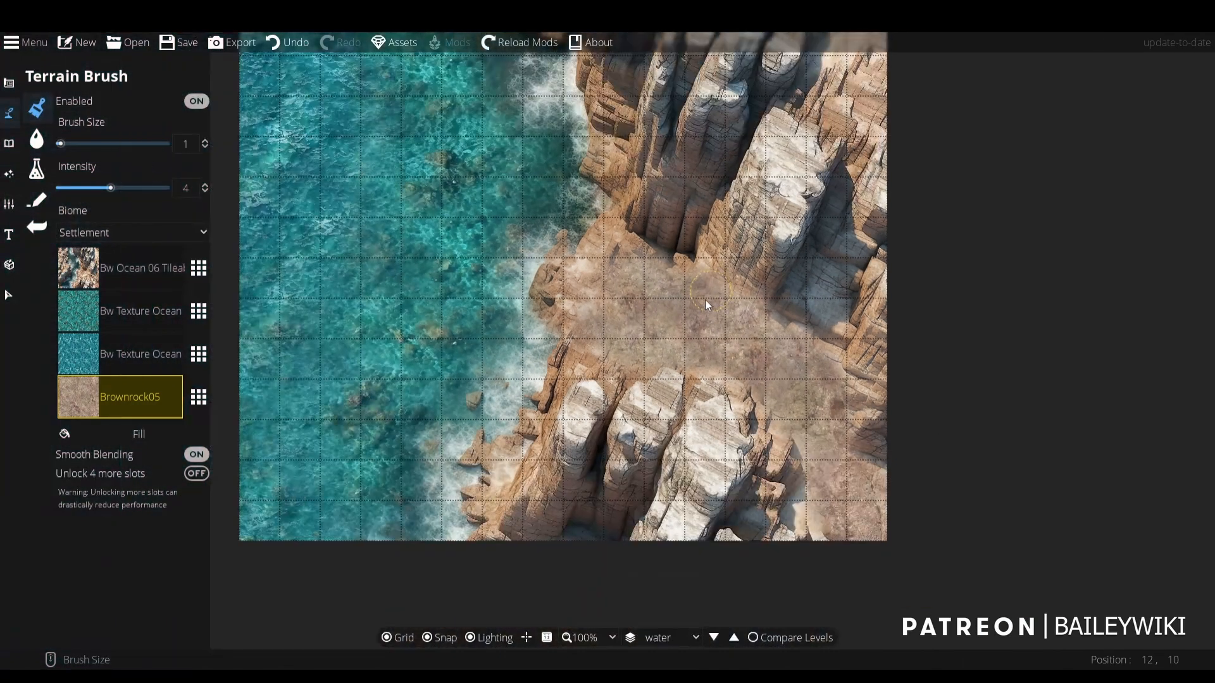
pyautogui.moveTo(705, 298); pyautogui.dragTo(651, 412)
pyautogui.moveTo(681, 215); pyautogui.dragTo(687, 344)
pyautogui.scroll(1, 687, 346)
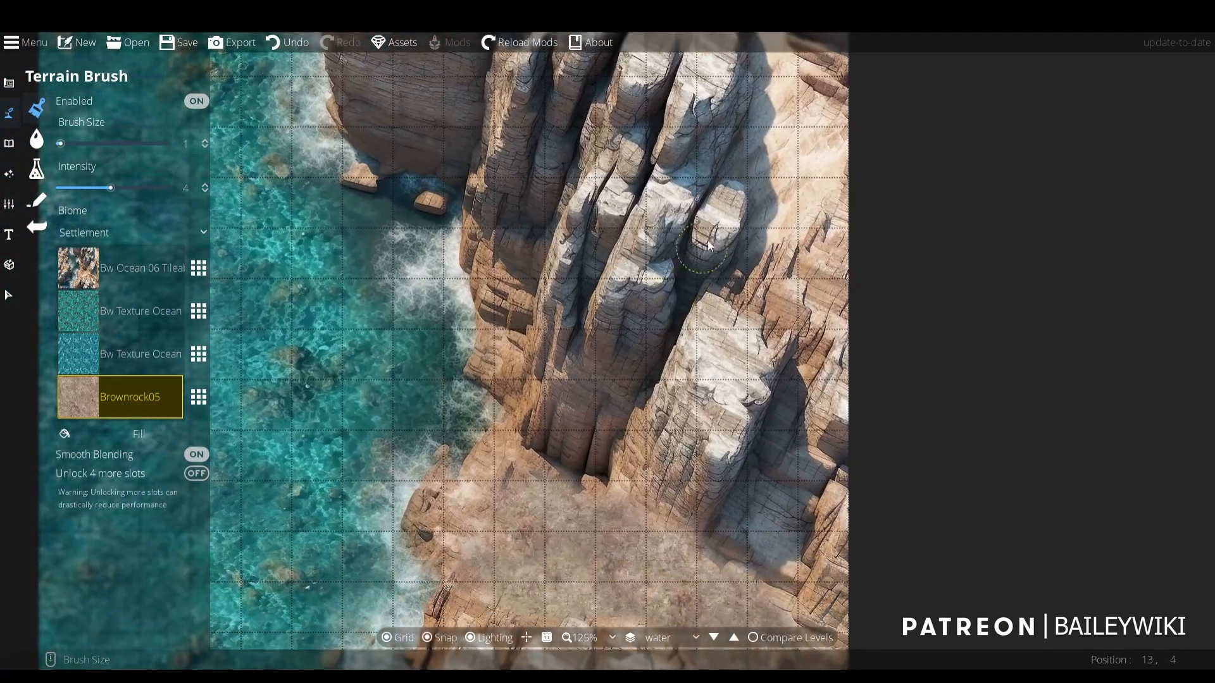
pyautogui.moveTo(763, 401); pyautogui.dragTo(823, 132)
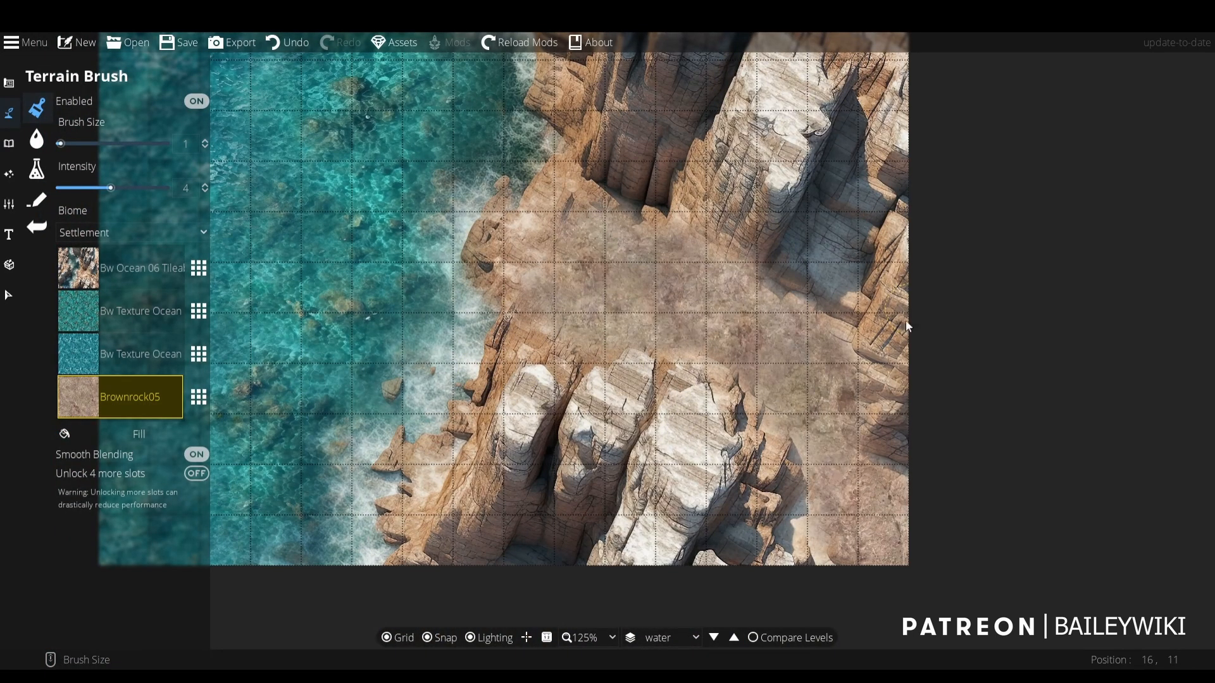
pyautogui.moveTo(436, 217); pyautogui.dragTo(541, 314)
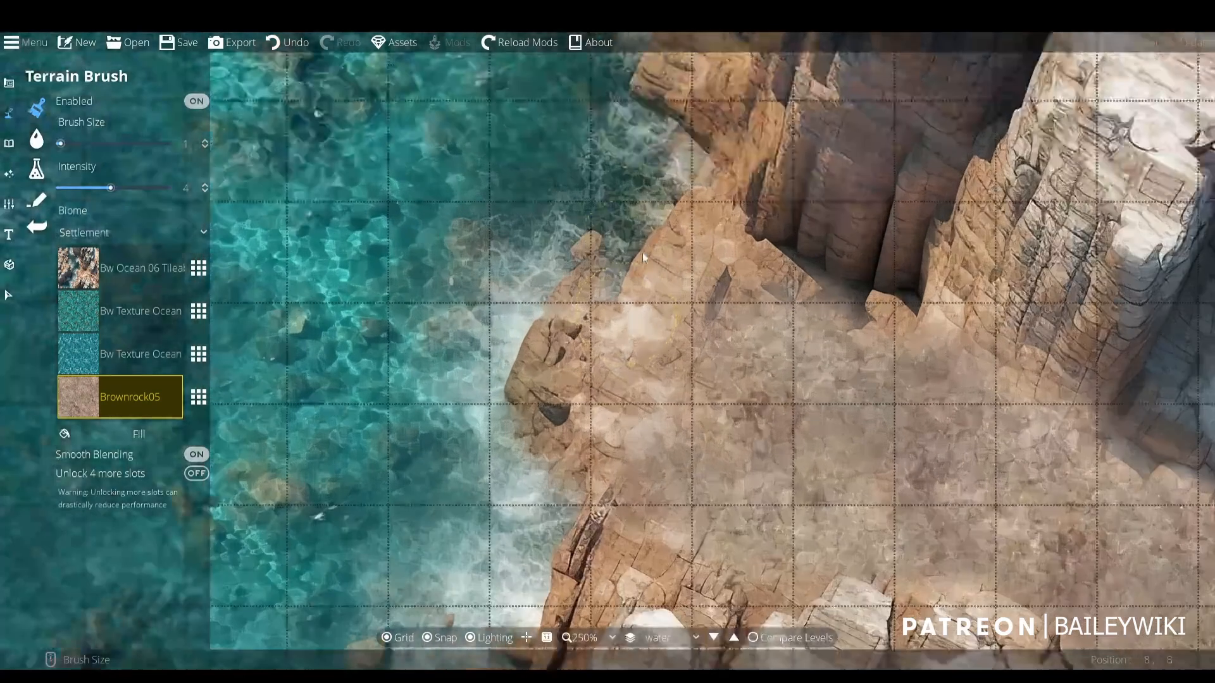
pyautogui.scroll(-1, 643, 253)
pyautogui.moveTo(441, 286); pyautogui.dragTo(449, 408)
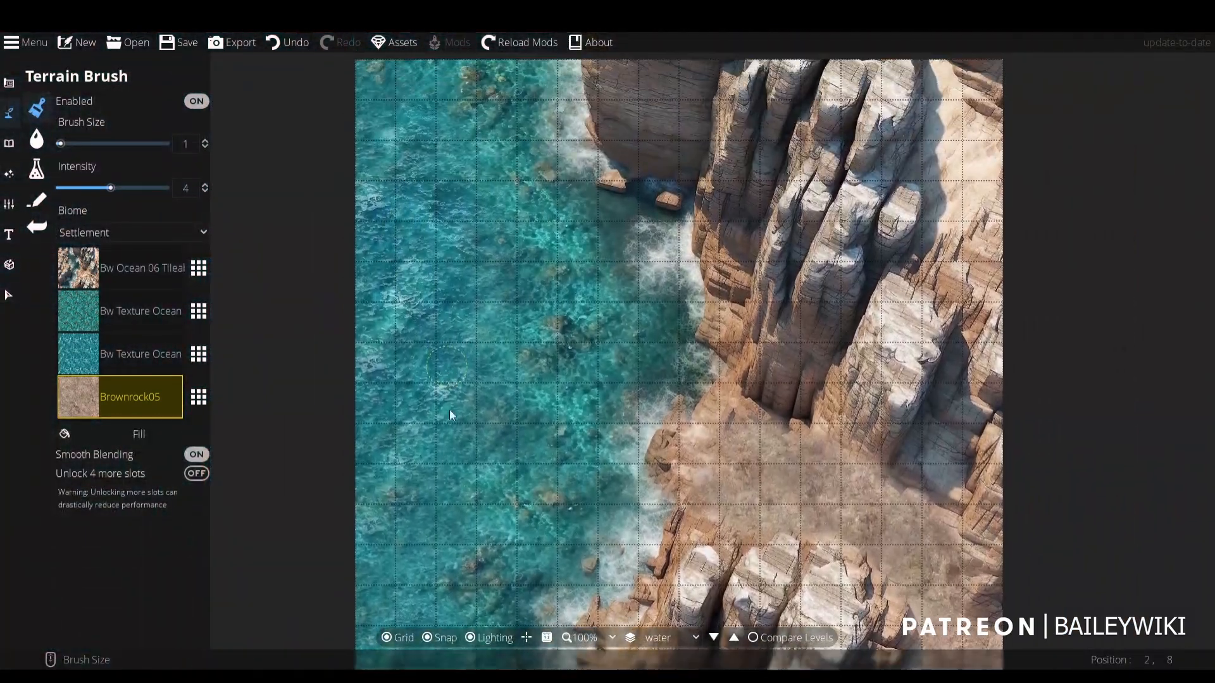
pyautogui.moveTo(490, 374); pyautogui.dragTo(420, 174)
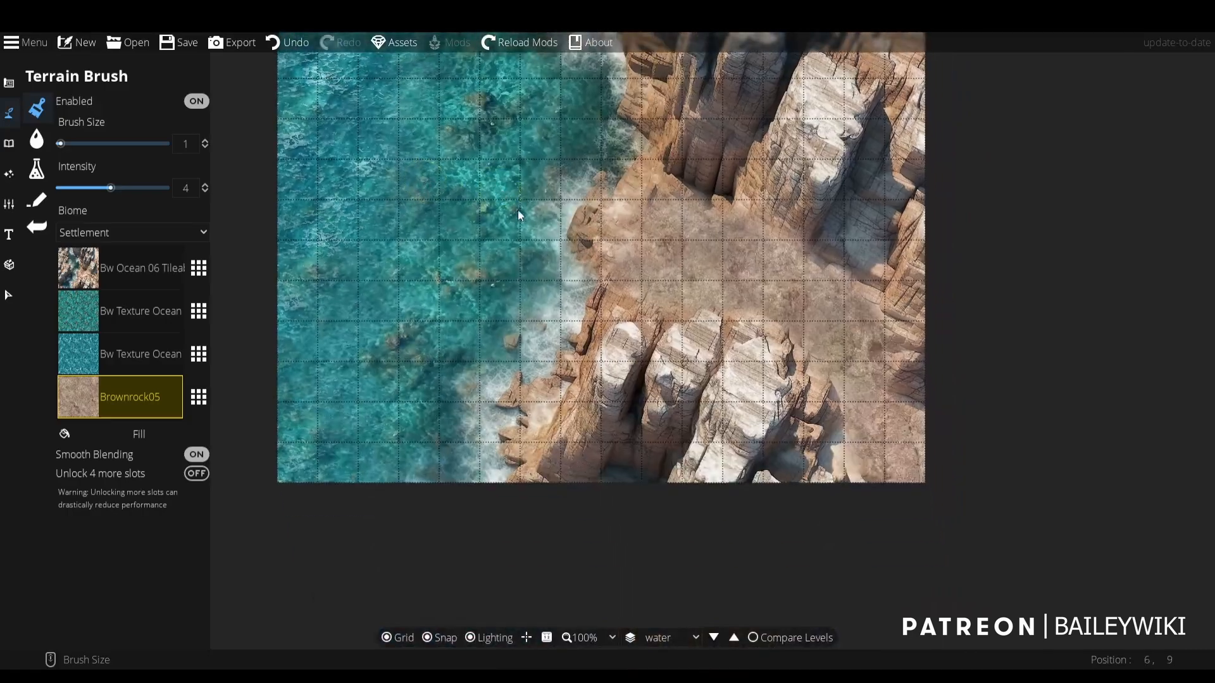
pyautogui.moveTo(617, 191); pyautogui.dragTo(650, 272)
pyautogui.scroll(1, 639, 287)
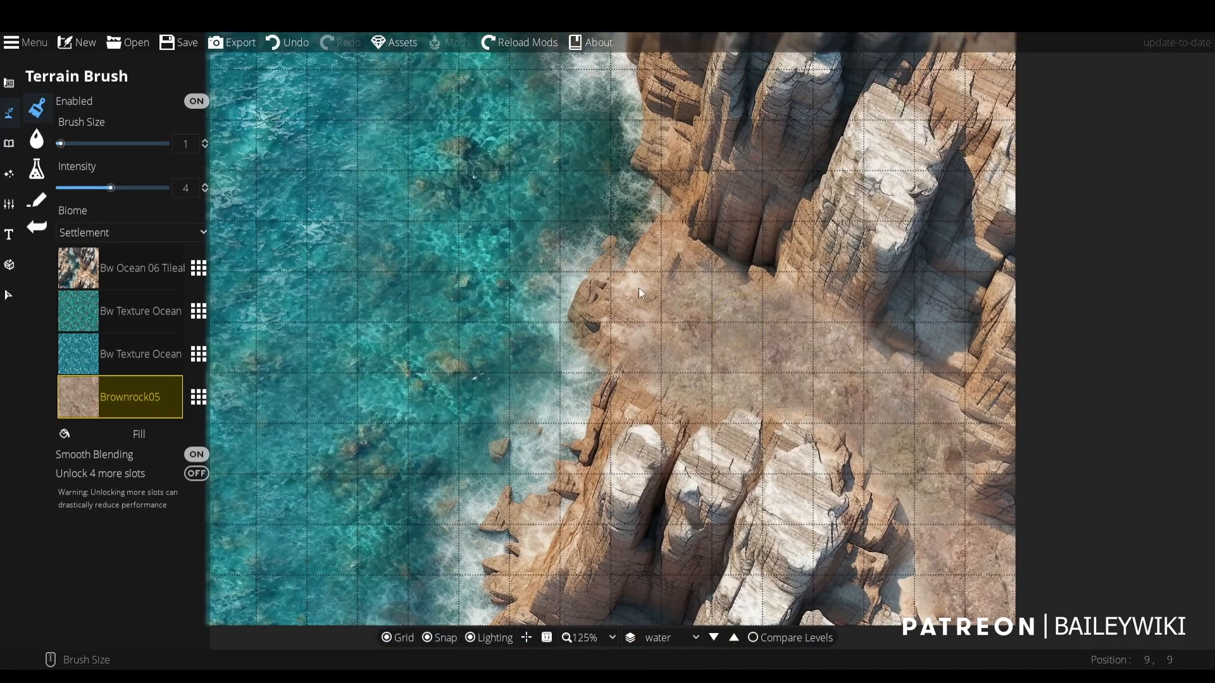
pyautogui.scroll(-2, 640, 285)
pyautogui.moveTo(487, 193); pyautogui.dragTo(585, 219)
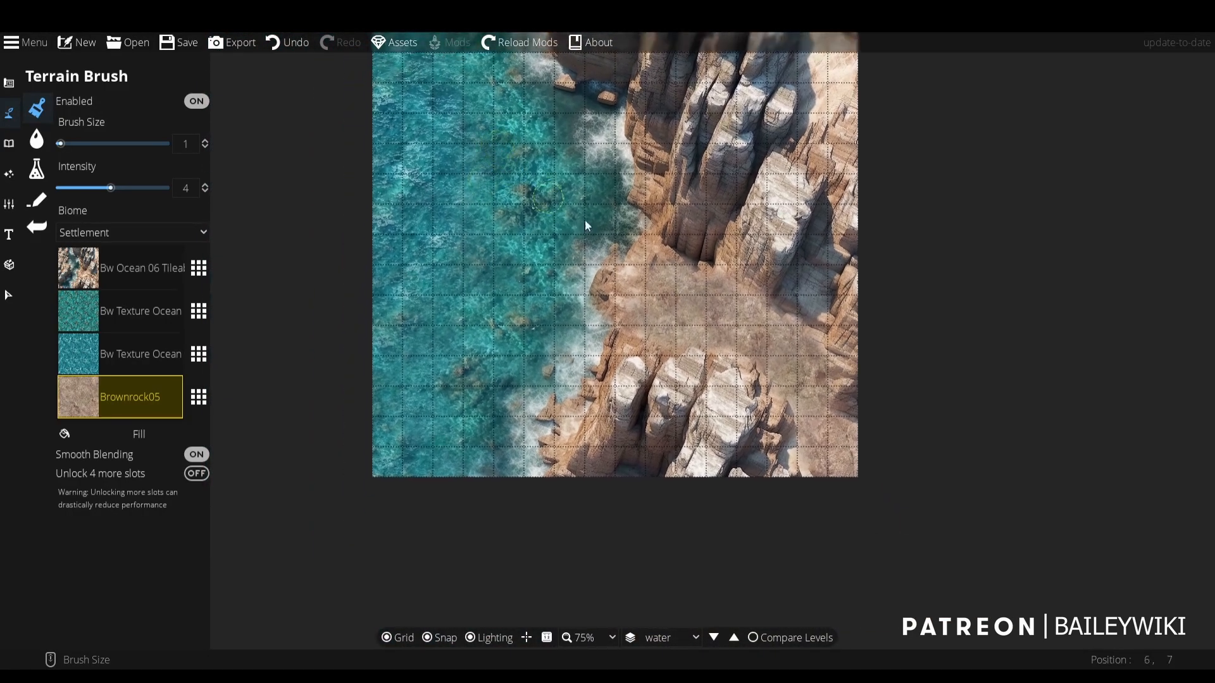
pyautogui.scroll(-1, 692, 286)
pyautogui.scroll(6, 692, 286)
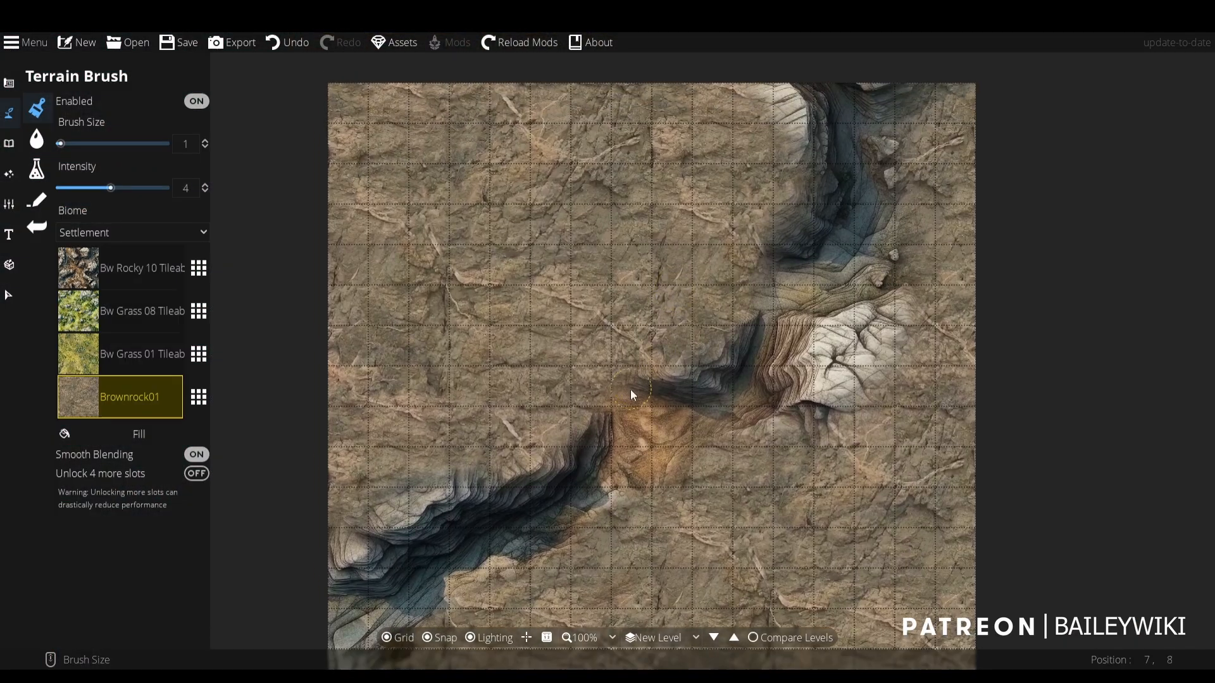
pyautogui.scroll(1, 568, 303)
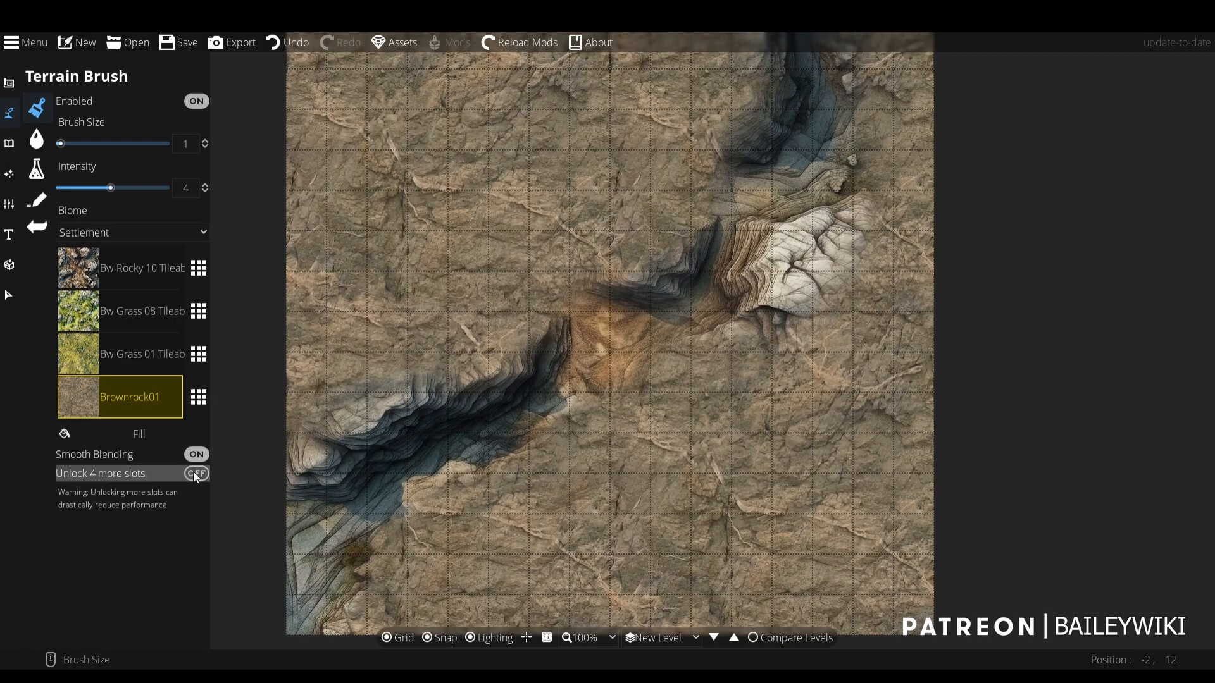
# - Unlock four more terrain slots on the ravine map and paint Bw Grass 08 Tileable over its upper-left corner with brush size 8
pyautogui.click(195, 474)
pyautogui.click(121, 317)
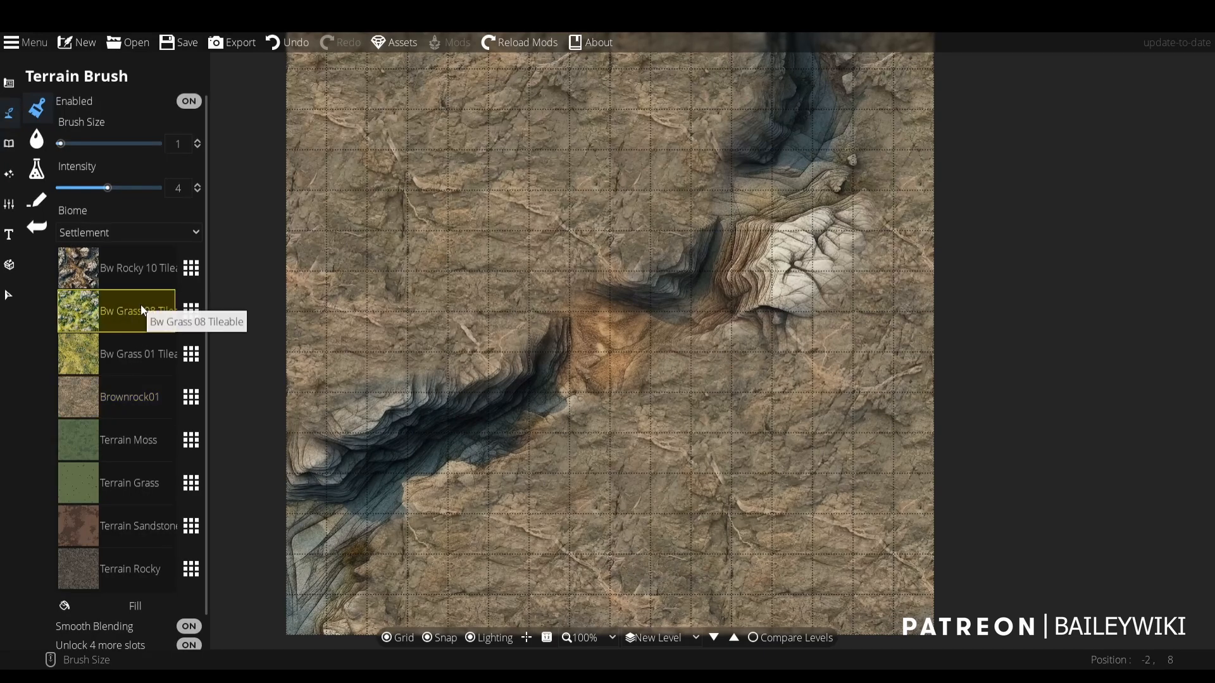
pyautogui.moveTo(566, 197)
pyautogui.mouseDown()
pyautogui.moveTo(597, 260)
pyautogui.moveTo(582, 258)
pyautogui.mouseUp()
pyautogui.scroll(4, 514, 234)
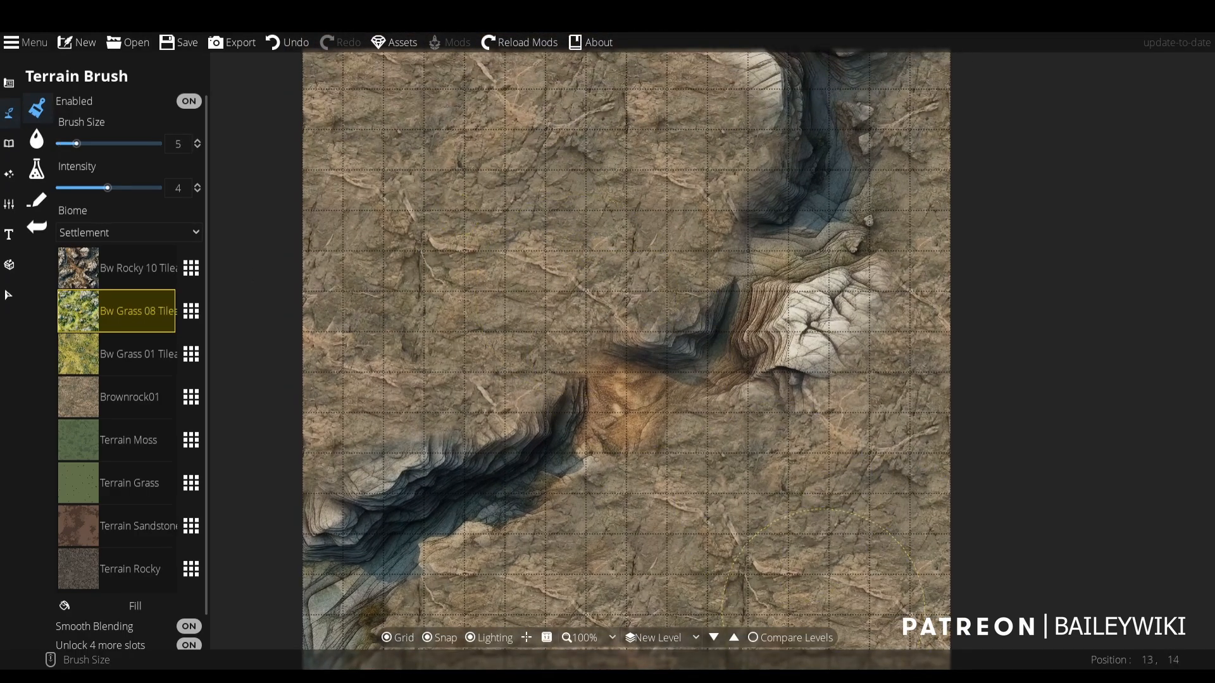
pyautogui.moveTo(434, 217); pyautogui.dragTo(487, 301)
pyautogui.scroll(5, 487, 302)
pyautogui.moveTo(388, 188)
pyautogui.mouseDown()
pyautogui.moveTo(381, 181)
pyautogui.moveTo(438, 193)
pyautogui.moveTo(562, 168)
pyautogui.moveTo(490, 200)
pyautogui.mouseUp()
pyautogui.scroll(-2, 468, 253)
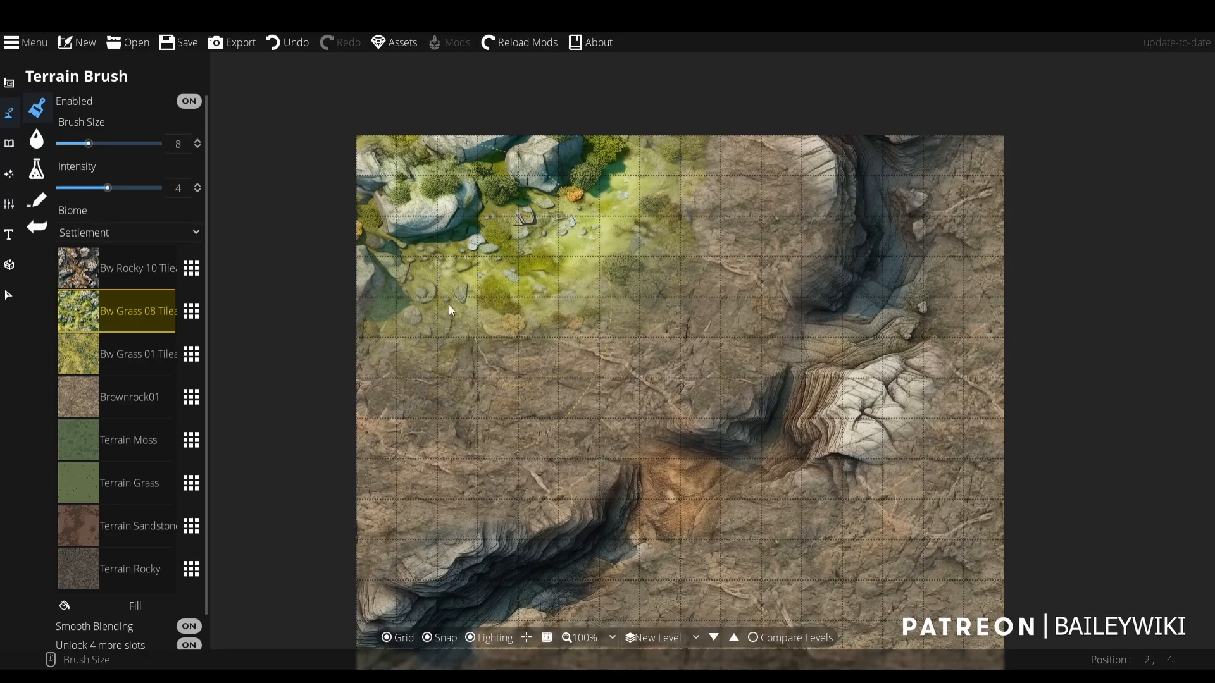
# - Extend Bw Grass 08 Tileable down the left edge and toward the ravine's upper end, reducing the brush size to 6 and 4
pyautogui.moveTo(449, 305)
pyautogui.mouseDown()
pyautogui.moveTo(362, 396)
pyautogui.moveTo(445, 267)
pyautogui.moveTo(566, 191)
pyautogui.moveTo(624, 189)
pyautogui.mouseUp()
pyautogui.scroll(-2, 673, 238)
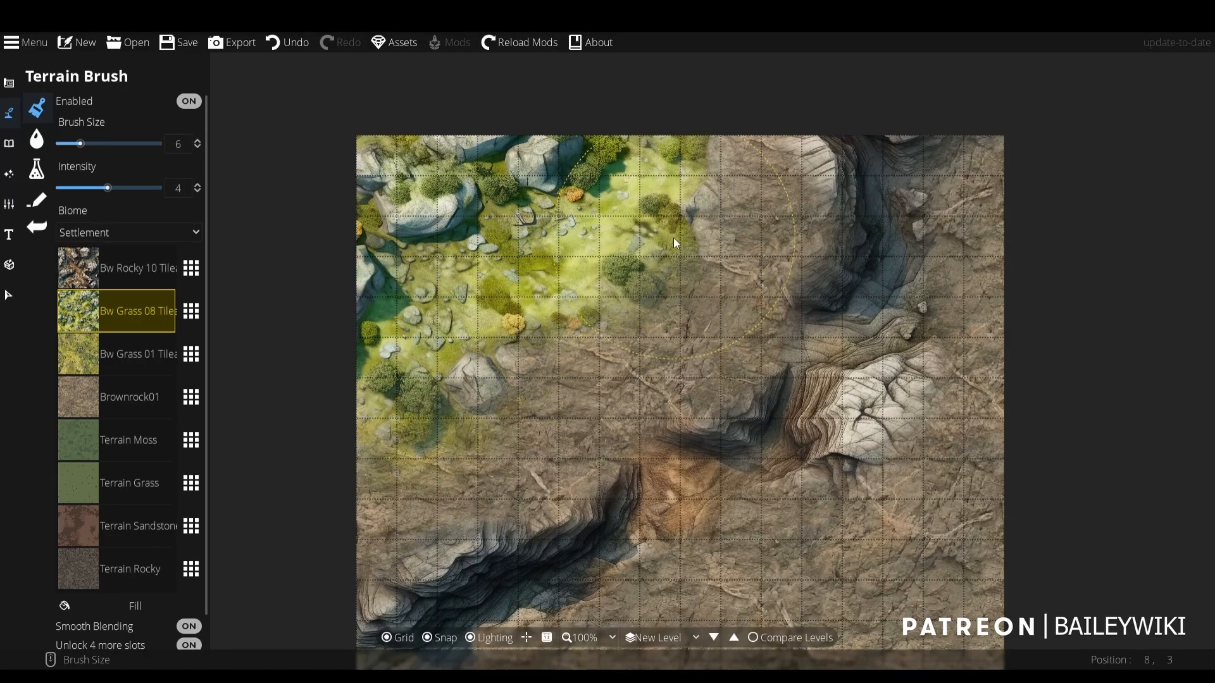
pyautogui.moveTo(673, 238)
pyautogui.mouseDown()
pyautogui.moveTo(709, 173)
pyautogui.moveTo(583, 293)
pyautogui.moveTo(586, 317)
pyautogui.moveTo(553, 374)
pyautogui.moveTo(455, 439)
pyautogui.moveTo(391, 450)
pyautogui.moveTo(372, 467)
pyautogui.moveTo(390, 480)
pyautogui.moveTo(445, 441)
pyautogui.moveTo(529, 412)
pyautogui.moveTo(587, 366)
pyautogui.moveTo(633, 381)
pyautogui.moveTo(669, 245)
pyautogui.mouseUp()
pyautogui.scroll(-2, 582, 292)
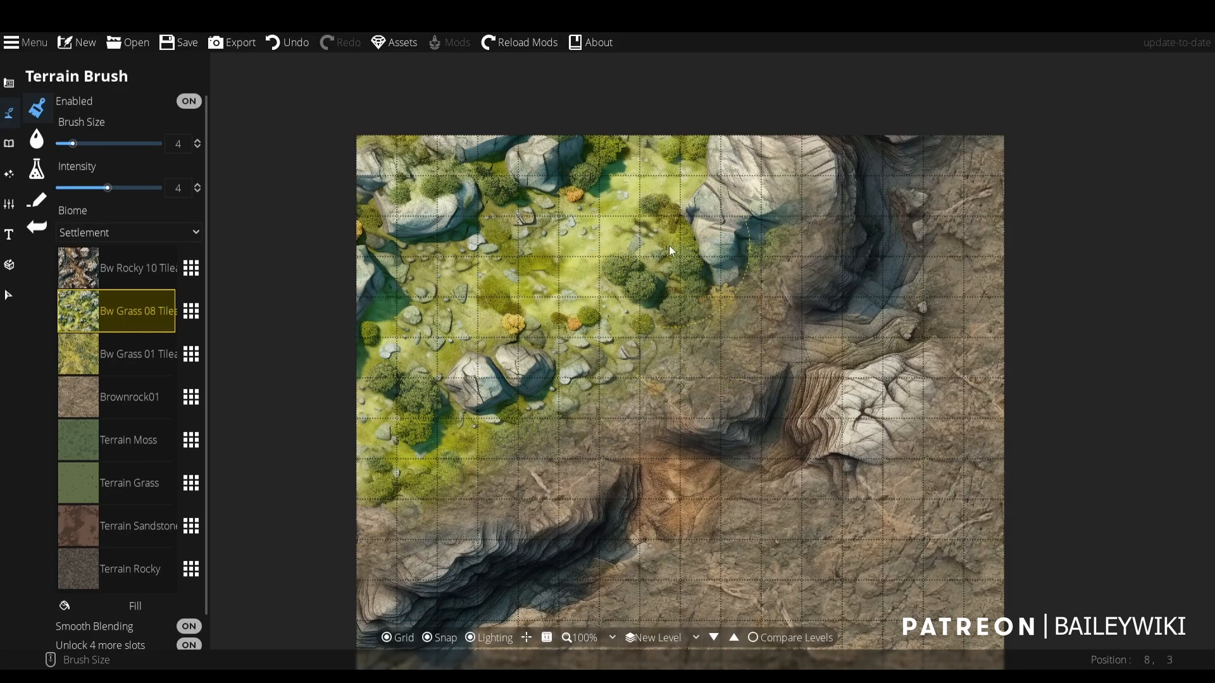
# - Paint Bw Grass 08 Tileable across the ground on the ravine's lower-right side, starting with brush size 4 and reducing it to 1
pyautogui.moveTo(852, 435); pyautogui.dragTo(803, 296)
pyautogui.moveTo(902, 594); pyautogui.dragTo(907, 585)
pyautogui.moveTo(897, 550); pyautogui.dragTo(906, 515)
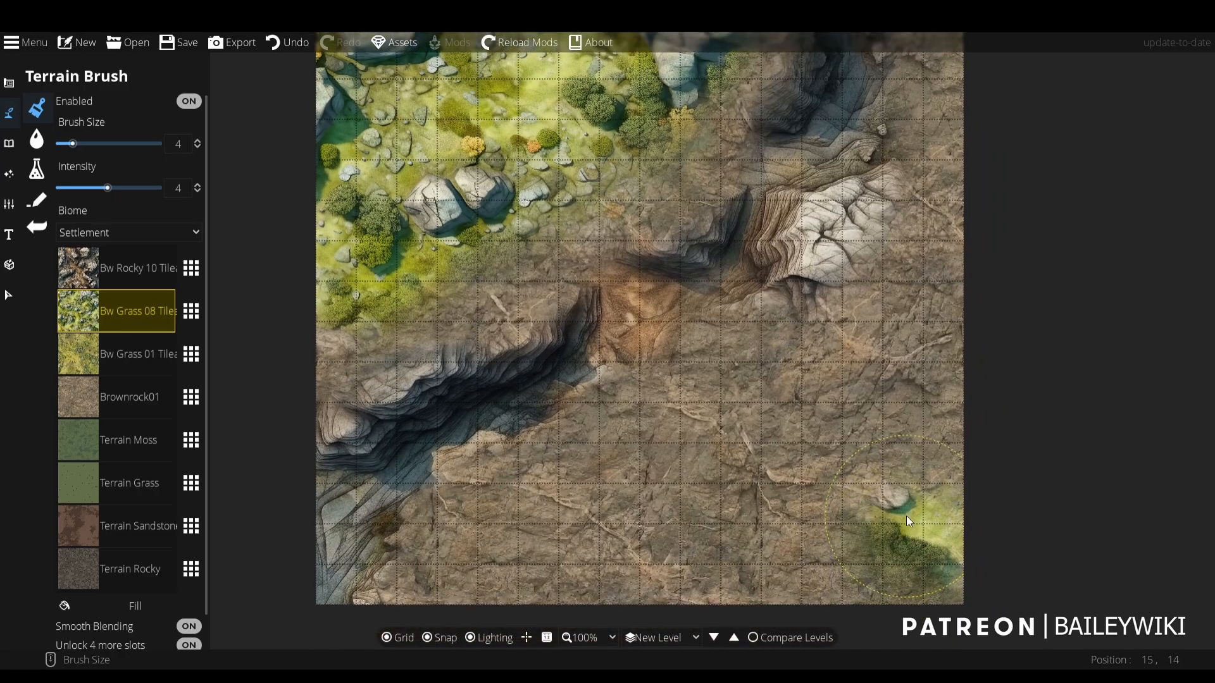
pyautogui.scroll(4, 921, 476)
pyautogui.moveTo(921, 474)
pyautogui.mouseDown()
pyautogui.moveTo(814, 551)
pyautogui.moveTo(548, 569)
pyautogui.moveTo(591, 590)
pyautogui.moveTo(893, 482)
pyautogui.moveTo(990, 339)
pyautogui.moveTo(981, 323)
pyautogui.moveTo(913, 367)
pyautogui.moveTo(705, 435)
pyautogui.moveTo(943, 191)
pyautogui.moveTo(954, 130)
pyautogui.moveTo(918, 386)
pyautogui.mouseUp()
pyautogui.scroll(-2, 940, 334)
pyautogui.scroll(-2, 684, 473)
pyautogui.scroll(3, 917, 381)
pyautogui.scroll(-3, 954, 344)
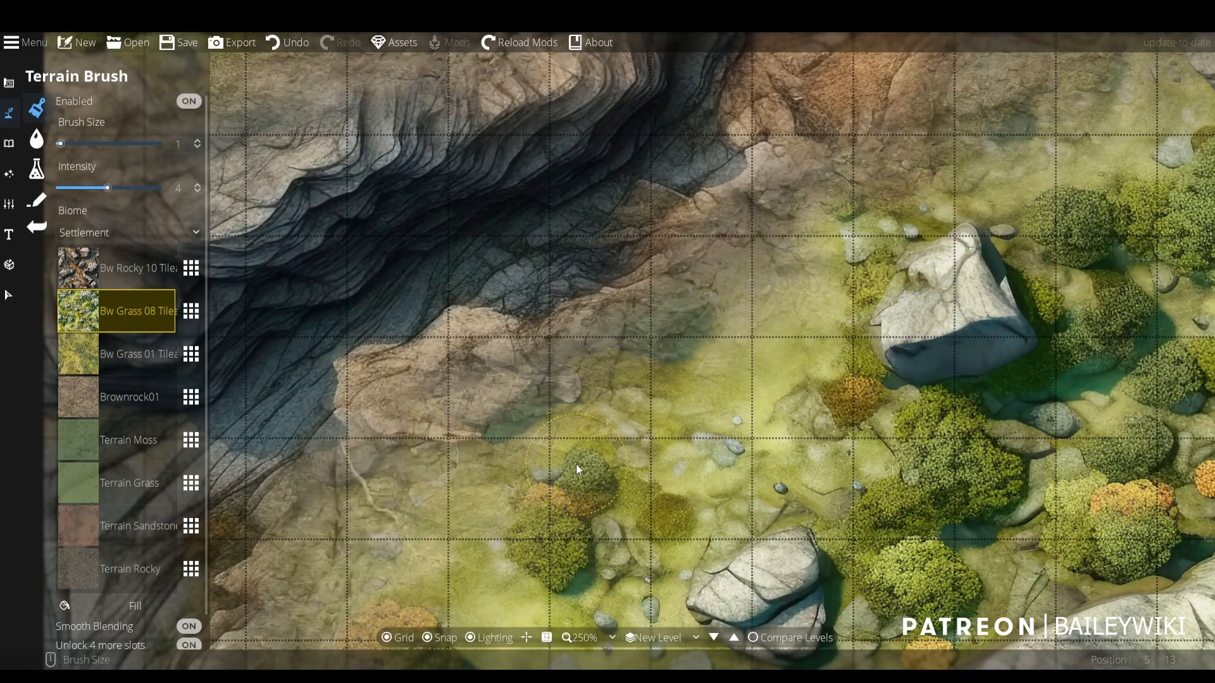
# - Blend Bw Grass 08 Tileable along the ravine's lower-right rim, from the map's bottom-left corner past the white rock to the right edge, with brush size 1
pyautogui.moveTo(572, 463)
pyautogui.mouseDown()
pyautogui.moveTo(639, 290)
pyautogui.moveTo(472, 465)
pyautogui.moveTo(392, 517)
pyautogui.moveTo(487, 579)
pyautogui.moveTo(347, 528)
pyautogui.moveTo(316, 488)
pyautogui.moveTo(279, 522)
pyautogui.moveTo(329, 546)
pyautogui.mouseUp()
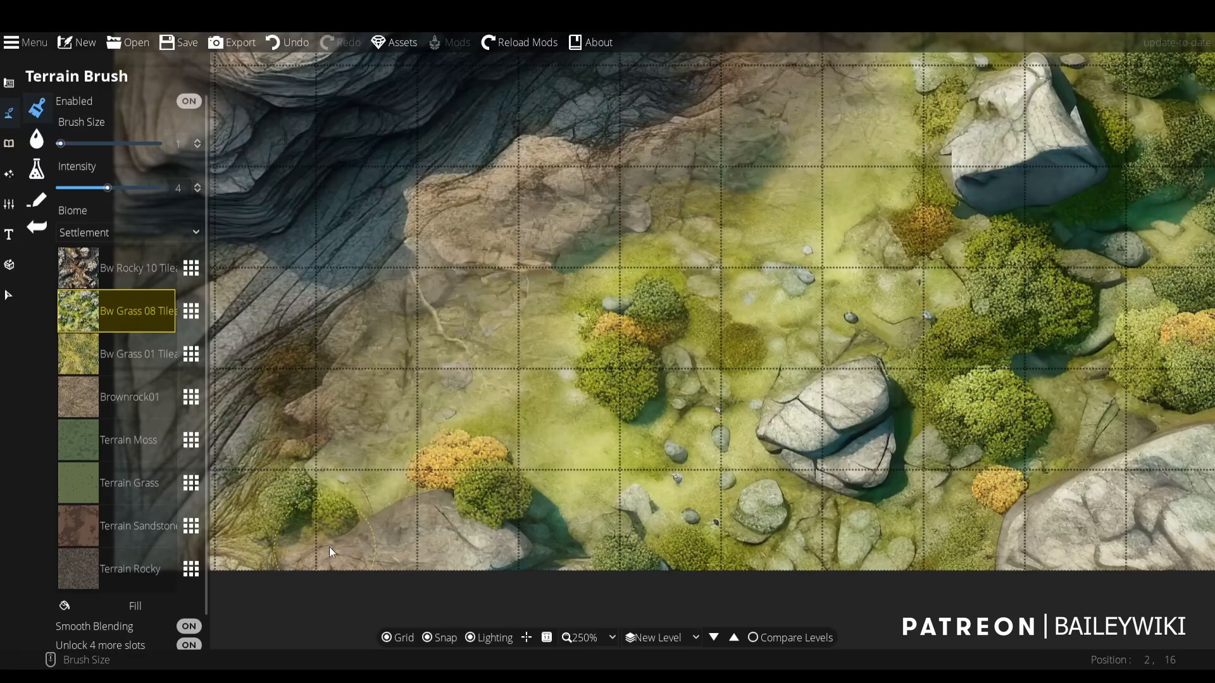
pyautogui.moveTo(1111, 112); pyautogui.dragTo(690, 509)
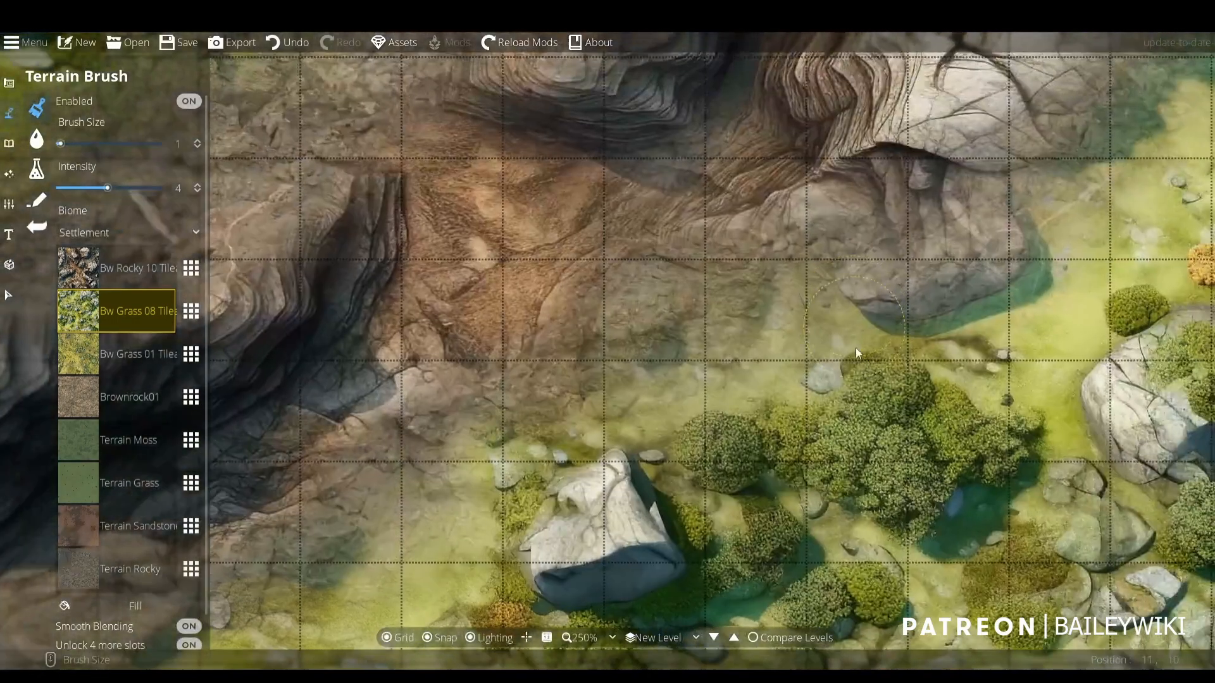
pyautogui.moveTo(1066, 321); pyautogui.dragTo(636, 411)
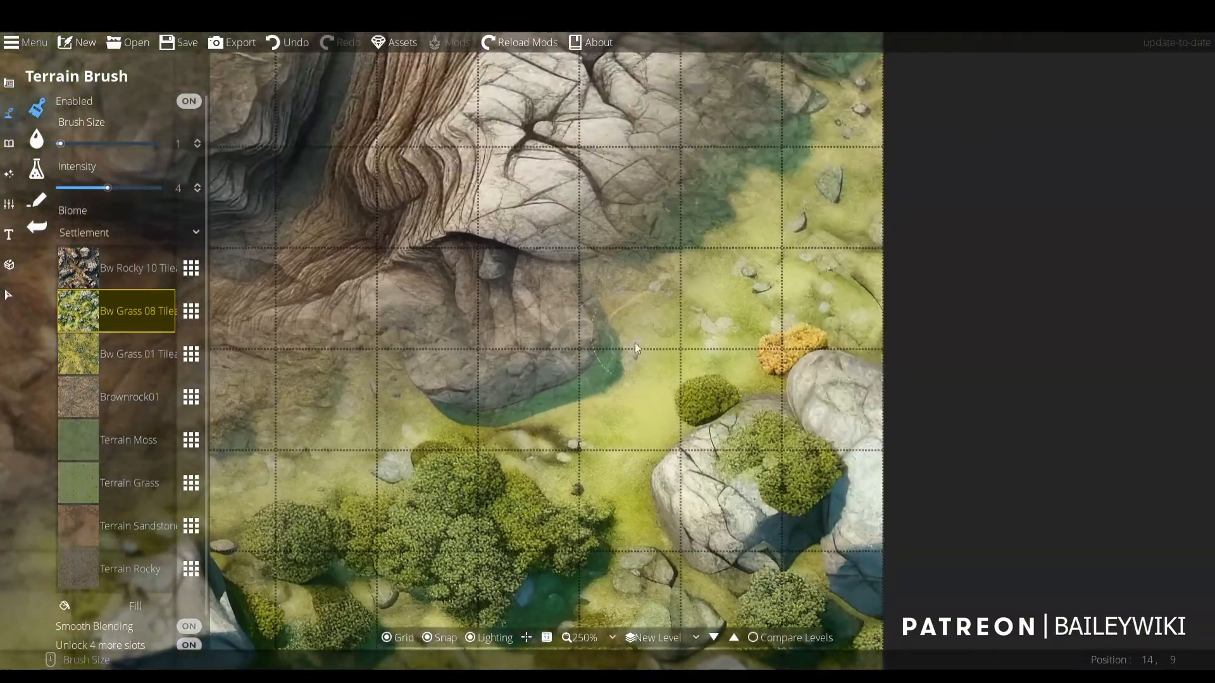
pyautogui.moveTo(593, 363)
pyautogui.mouseDown()
pyautogui.moveTo(575, 301)
pyautogui.moveTo(525, 384)
pyautogui.moveTo(434, 363)
pyautogui.mouseUp()
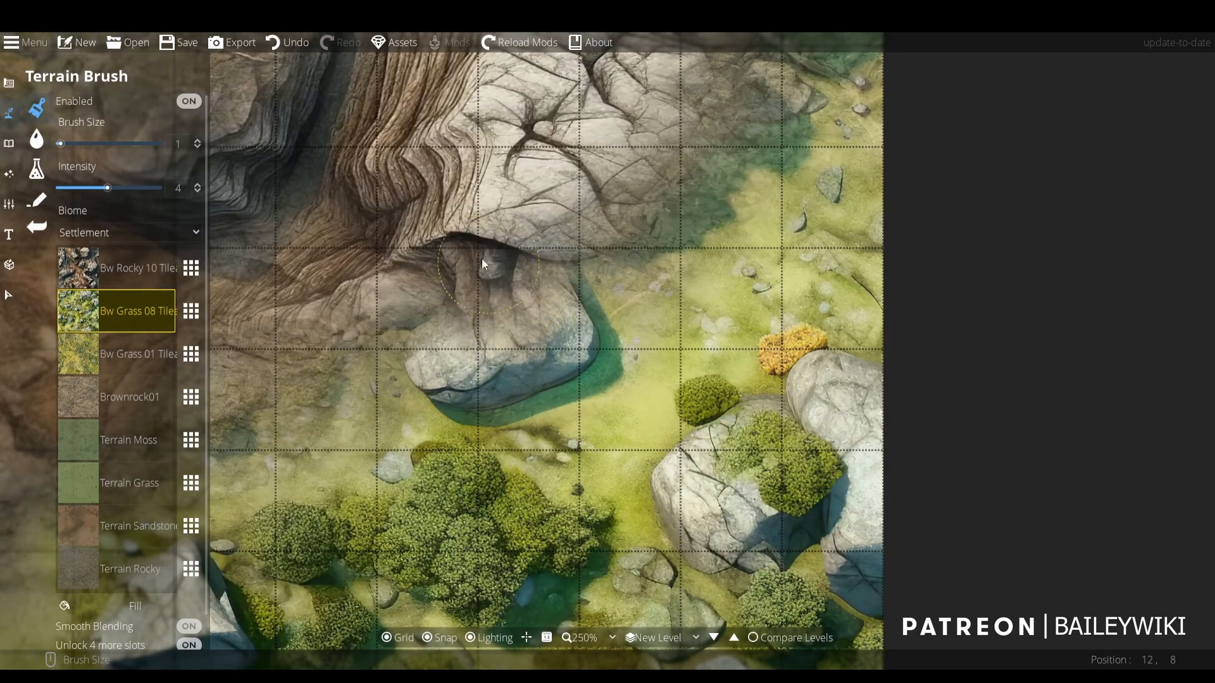
pyautogui.moveTo(726, 227)
pyautogui.mouseDown()
pyautogui.moveTo(673, 443)
pyautogui.moveTo(659, 418)
pyautogui.moveTo(735, 352)
pyautogui.moveTo(776, 437)
pyautogui.mouseUp()
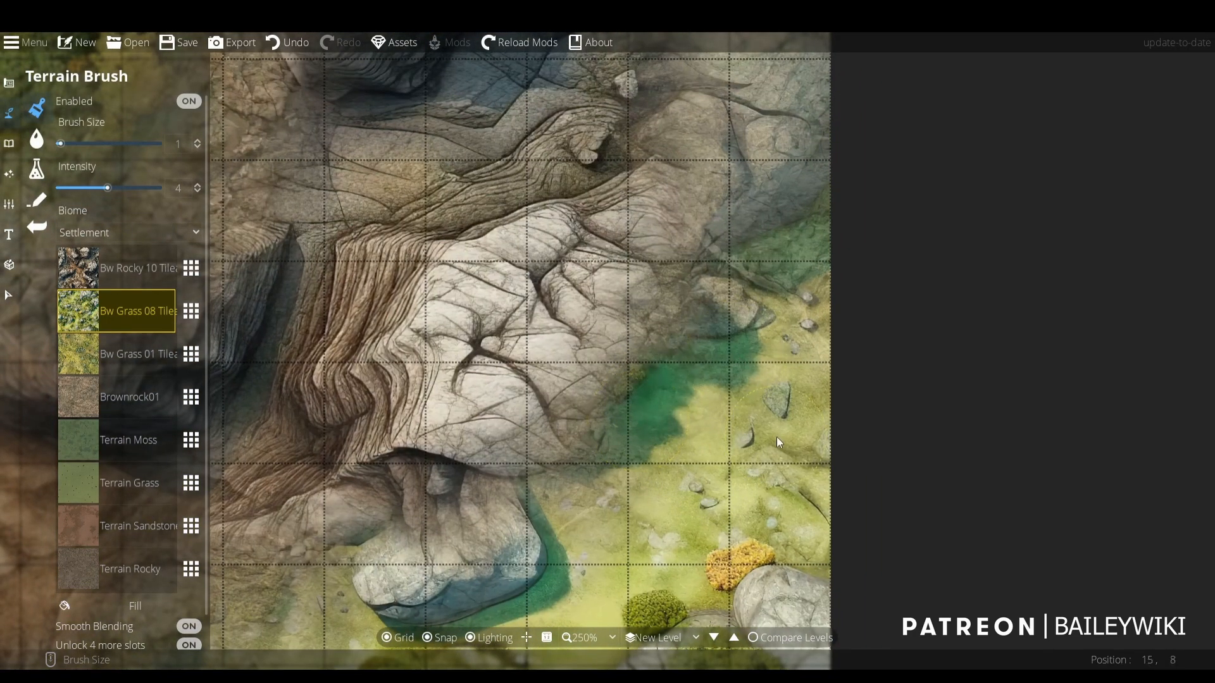
pyautogui.moveTo(770, 394)
pyautogui.mouseDown()
pyautogui.moveTo(787, 287)
pyautogui.moveTo(771, 244)
pyautogui.moveTo(860, 133)
pyautogui.moveTo(814, 210)
pyautogui.moveTo(829, 109)
pyautogui.mouseUp()
pyautogui.scroll(-3, 701, 317)
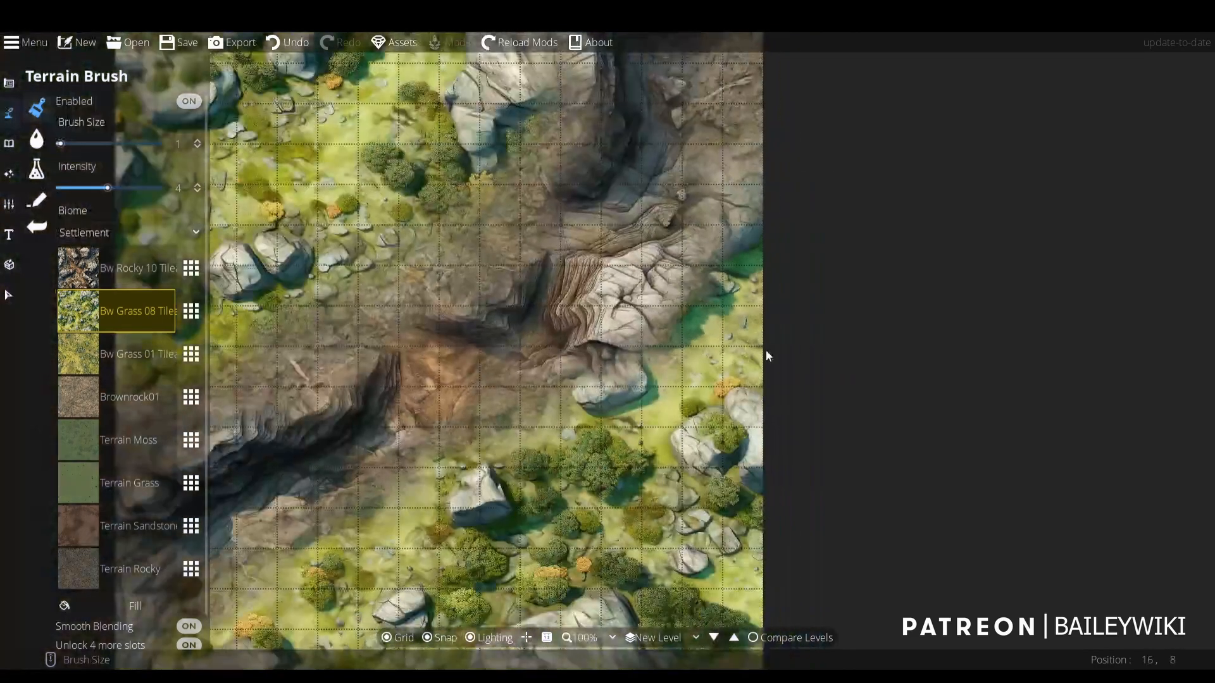
# - Refine the Bw Grass 08 Tileable edge beside the two boulders on the ravine's upper-left side with brush size 1
pyautogui.scroll(3, 547, 394)
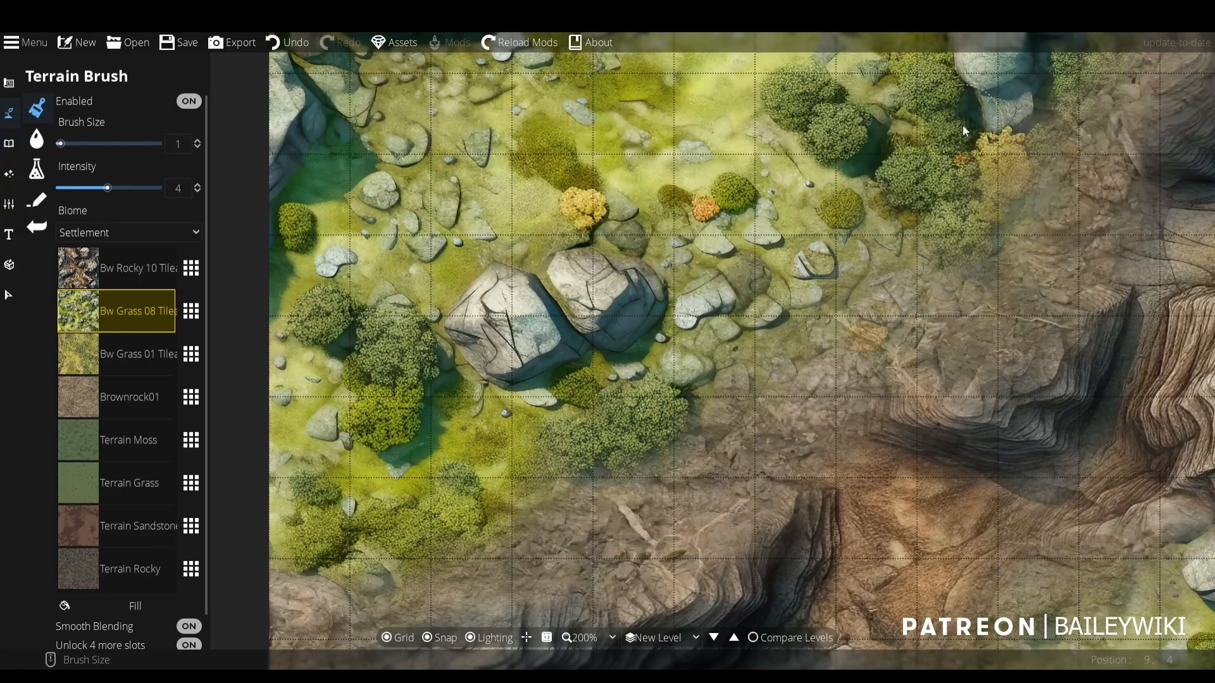
pyautogui.moveTo(985, 116); pyautogui.dragTo(845, 317)
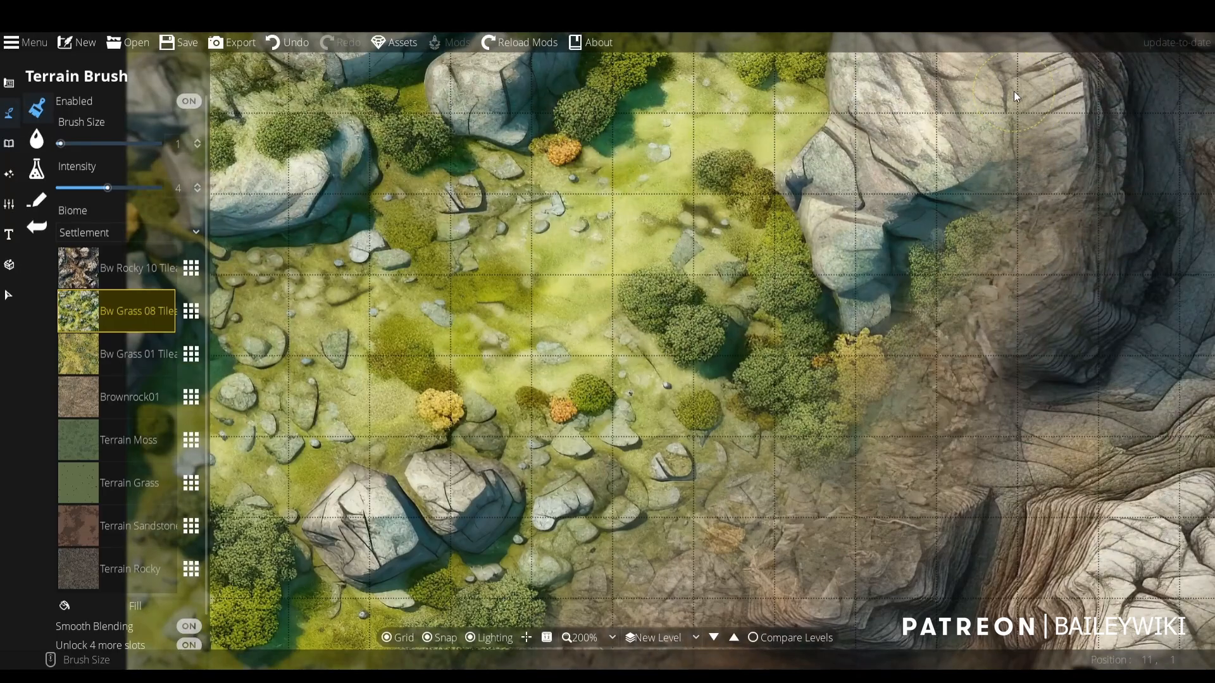
pyautogui.scroll(-3, 1013, 91)
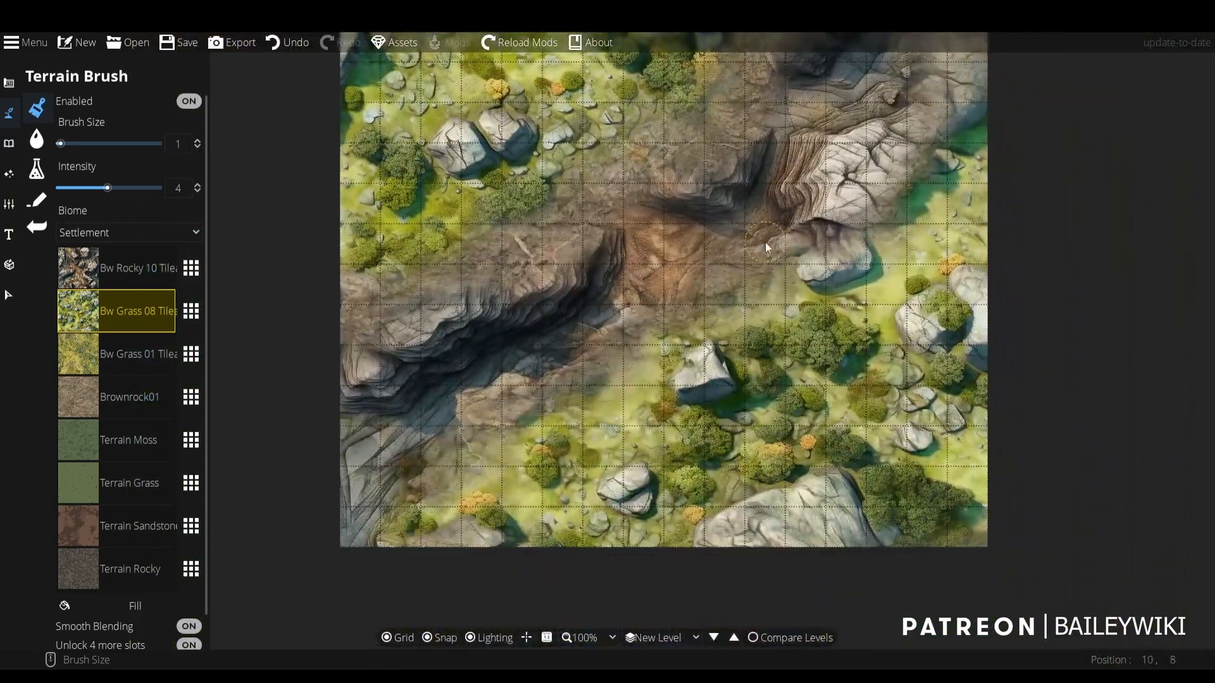
pyautogui.moveTo(765, 243); pyautogui.dragTo(784, 305)
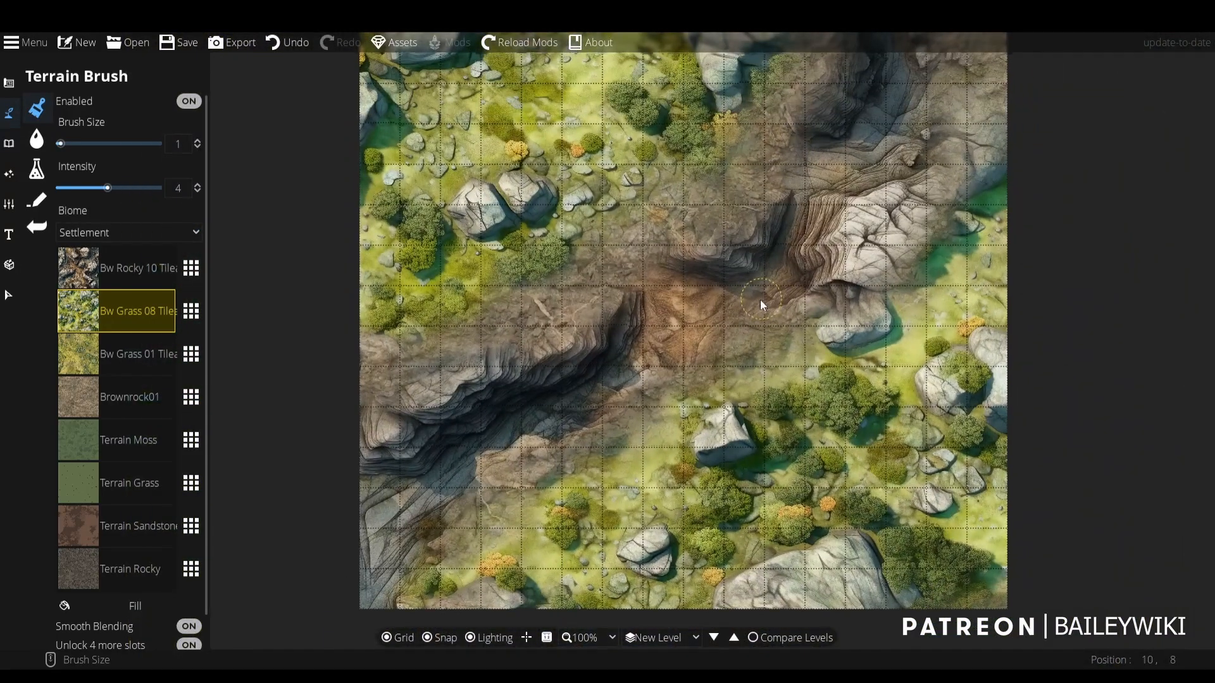
# - Paint Bw Grass 01 Tileable over the boulder area of the upper-left grassland with brush size 5
pyautogui.click(131, 355)
pyautogui.moveTo(630, 216); pyautogui.dragTo(711, 271)
pyautogui.scroll(4, 683, 239)
pyautogui.moveTo(669, 349); pyautogui.dragTo(676, 384)
pyautogui.moveTo(677, 266)
pyautogui.mouseDown()
pyautogui.moveTo(606, 321)
pyautogui.moveTo(560, 322)
pyautogui.moveTo(494, 349)
pyautogui.moveTo(252, 359)
pyautogui.mouseUp()
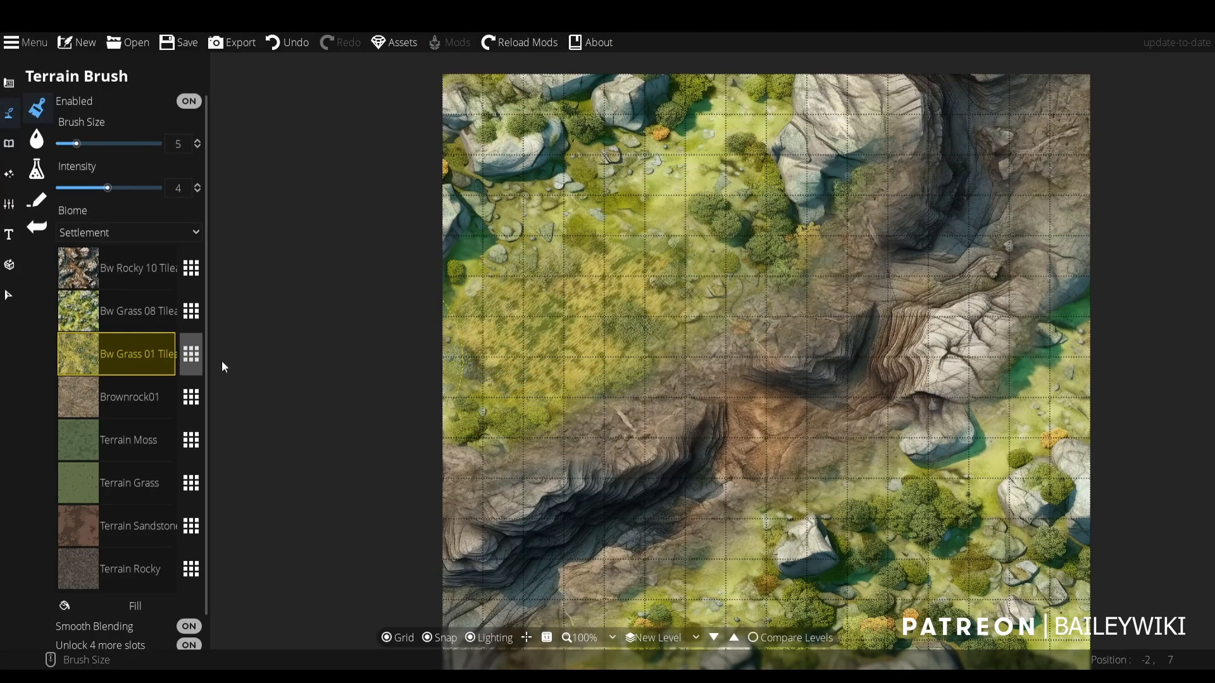
# - Paint Bw Grass 01 Tileable across the ravine's upper-left grassland up to the rocks, reducing the brush size to 3
pyautogui.scroll(1, 568, 321)
pyautogui.moveTo(488, 334); pyautogui.dragTo(448, 415)
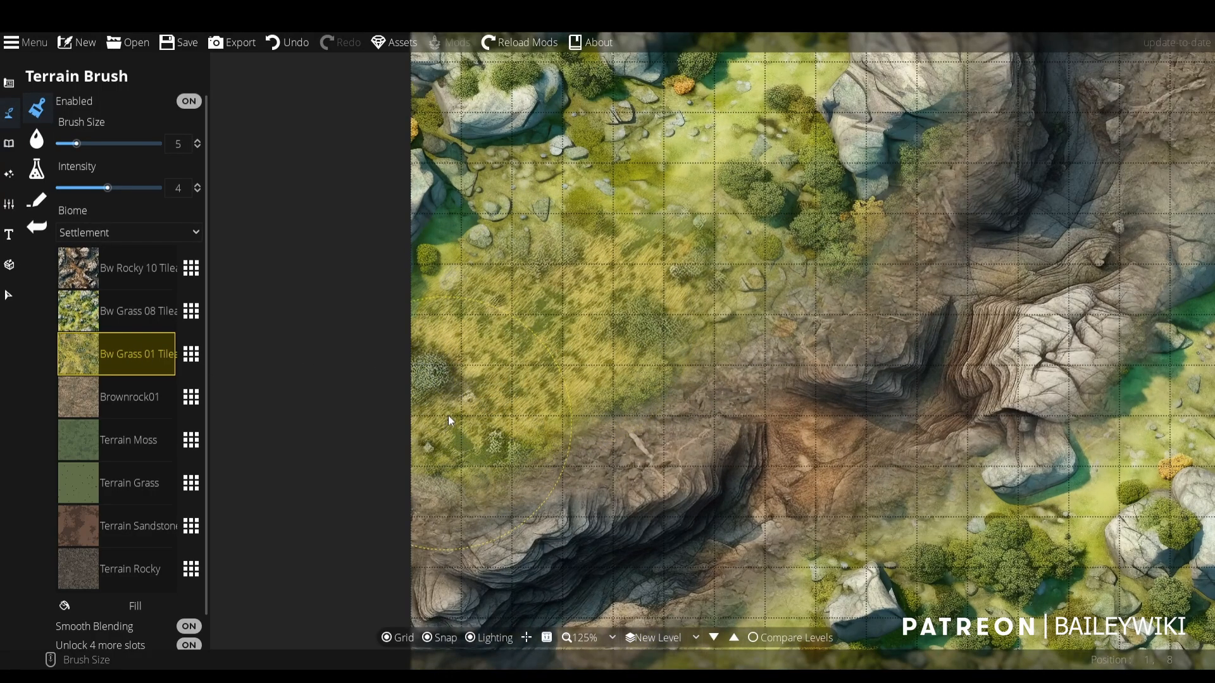
pyautogui.moveTo(669, 245); pyautogui.dragTo(671, 290)
pyautogui.moveTo(745, 252)
pyautogui.mouseDown()
pyautogui.moveTo(752, 301)
pyautogui.moveTo(731, 253)
pyautogui.mouseUp()
pyautogui.scroll(-2, 727, 248)
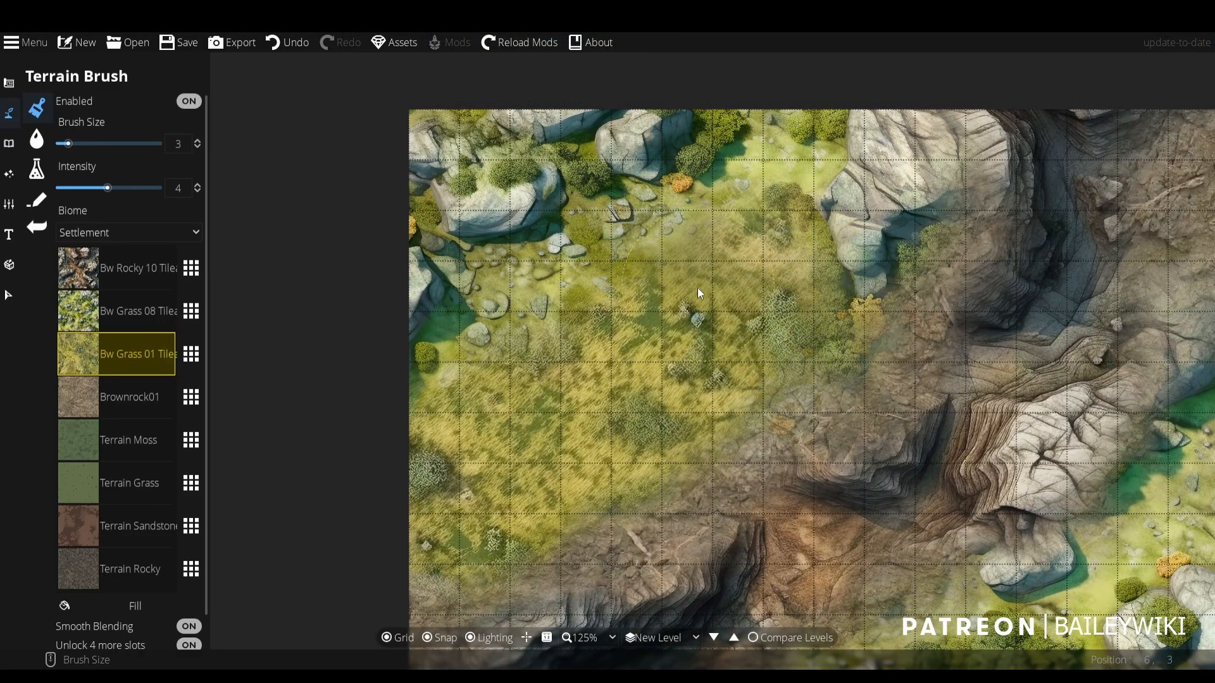
pyautogui.moveTo(591, 283)
pyautogui.mouseDown()
pyautogui.moveTo(568, 337)
pyautogui.moveTo(537, 333)
pyautogui.moveTo(429, 404)
pyautogui.moveTo(446, 473)
pyautogui.mouseUp()
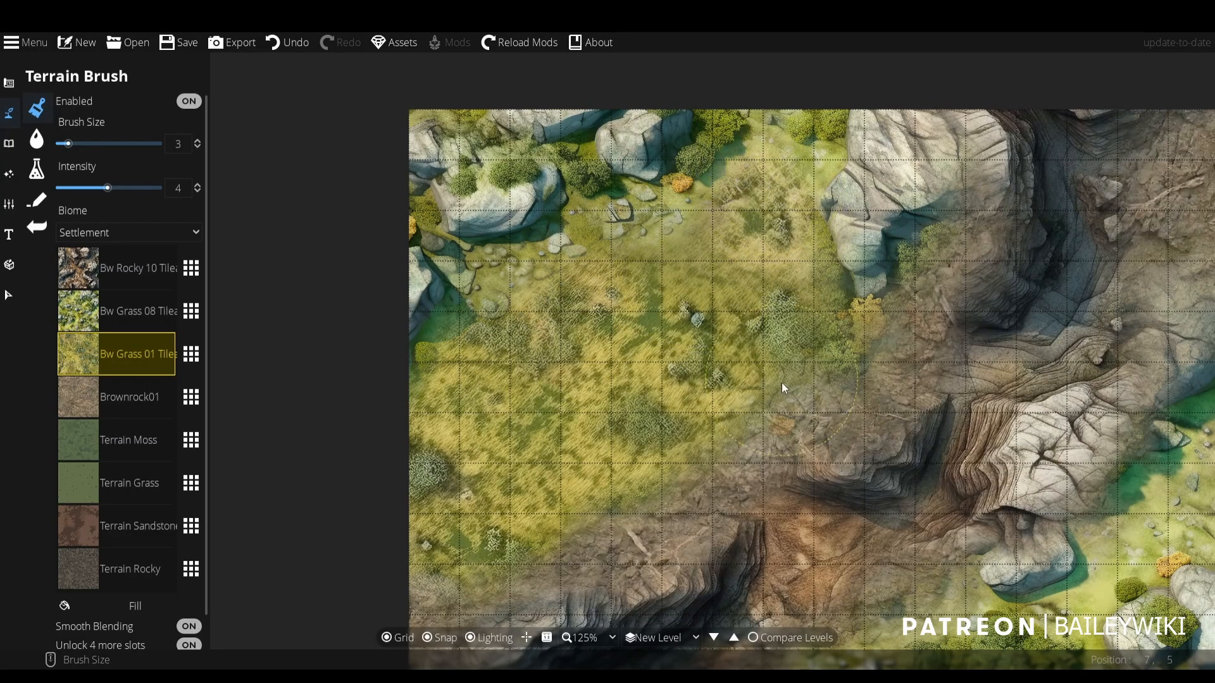
# - Paint Bw Grass 01 Tileable over the boulders and bushes on the ravine's lower-right grassland with brush size 3
pyautogui.moveTo(781, 383); pyautogui.dragTo(688, 92)
pyautogui.moveTo(621, 169)
pyautogui.mouseDown()
pyautogui.moveTo(632, 195)
pyautogui.moveTo(660, 199)
pyautogui.moveTo(640, 165)
pyautogui.moveTo(658, 148)
pyautogui.moveTo(677, 168)
pyautogui.moveTo(612, 193)
pyautogui.moveTo(537, 189)
pyautogui.moveTo(519, 212)
pyautogui.moveTo(551, 199)
pyautogui.moveTo(560, 212)
pyautogui.moveTo(657, 210)
pyautogui.mouseUp()
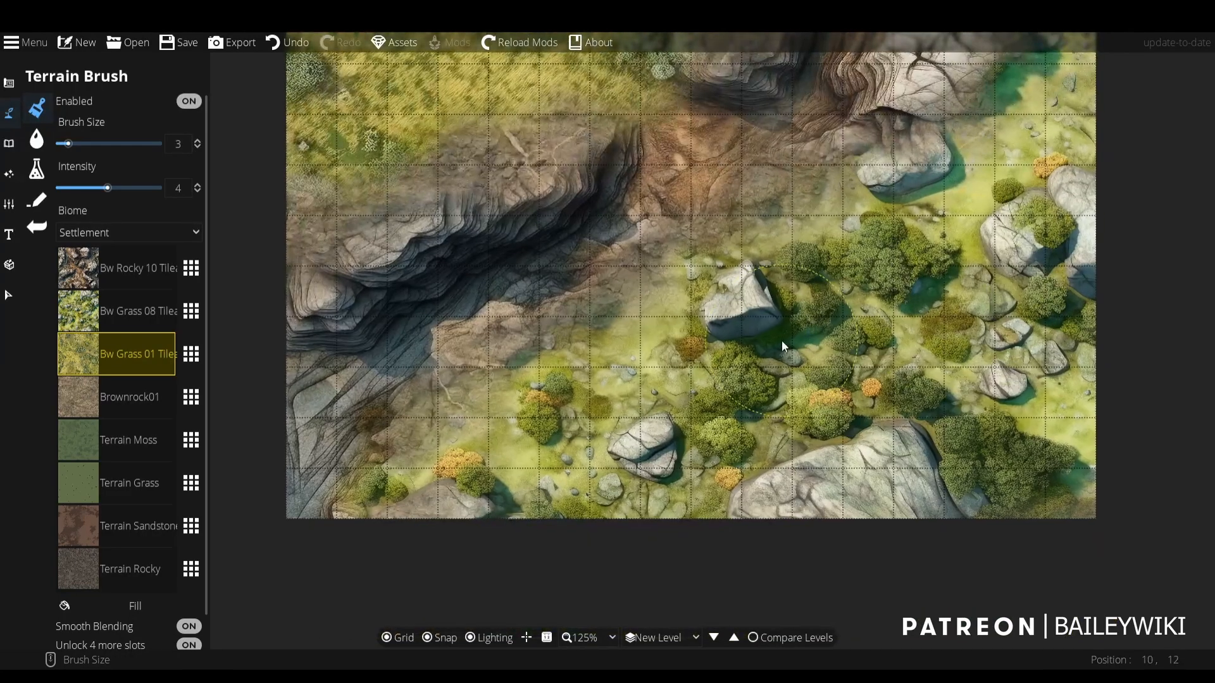
pyautogui.moveTo(735, 325)
pyautogui.mouseDown()
pyautogui.moveTo(734, 359)
pyautogui.moveTo(703, 403)
pyautogui.moveTo(640, 442)
pyautogui.moveTo(643, 475)
pyautogui.moveTo(656, 444)
pyautogui.moveTo(715, 425)
pyautogui.moveTo(856, 329)
pyautogui.moveTo(887, 280)
pyautogui.moveTo(824, 274)
pyautogui.moveTo(925, 258)
pyautogui.moveTo(936, 338)
pyautogui.moveTo(824, 394)
pyautogui.moveTo(896, 304)
pyautogui.moveTo(920, 302)
pyautogui.moveTo(1051, 416)
pyautogui.moveTo(1051, 395)
pyautogui.moveTo(1025, 385)
pyautogui.moveTo(995, 311)
pyautogui.moveTo(936, 252)
pyautogui.moveTo(937, 236)
pyautogui.moveTo(832, 270)
pyautogui.moveTo(523, 442)
pyautogui.moveTo(563, 462)
pyautogui.moveTo(582, 492)
pyautogui.moveTo(620, 481)
pyautogui.moveTo(681, 397)
pyautogui.moveTo(670, 358)
pyautogui.moveTo(622, 379)
pyautogui.moveTo(576, 374)
pyautogui.moveTo(738, 286)
pyautogui.moveTo(824, 288)
pyautogui.moveTo(796, 363)
pyautogui.mouseUp()
pyautogui.moveTo(790, 288)
pyautogui.mouseDown()
pyautogui.moveTo(766, 298)
pyautogui.moveTo(752, 273)
pyautogui.moveTo(934, 241)
pyautogui.moveTo(793, 352)
pyautogui.moveTo(830, 332)
pyautogui.mouseUp()
pyautogui.scroll(-3, 807, 291)
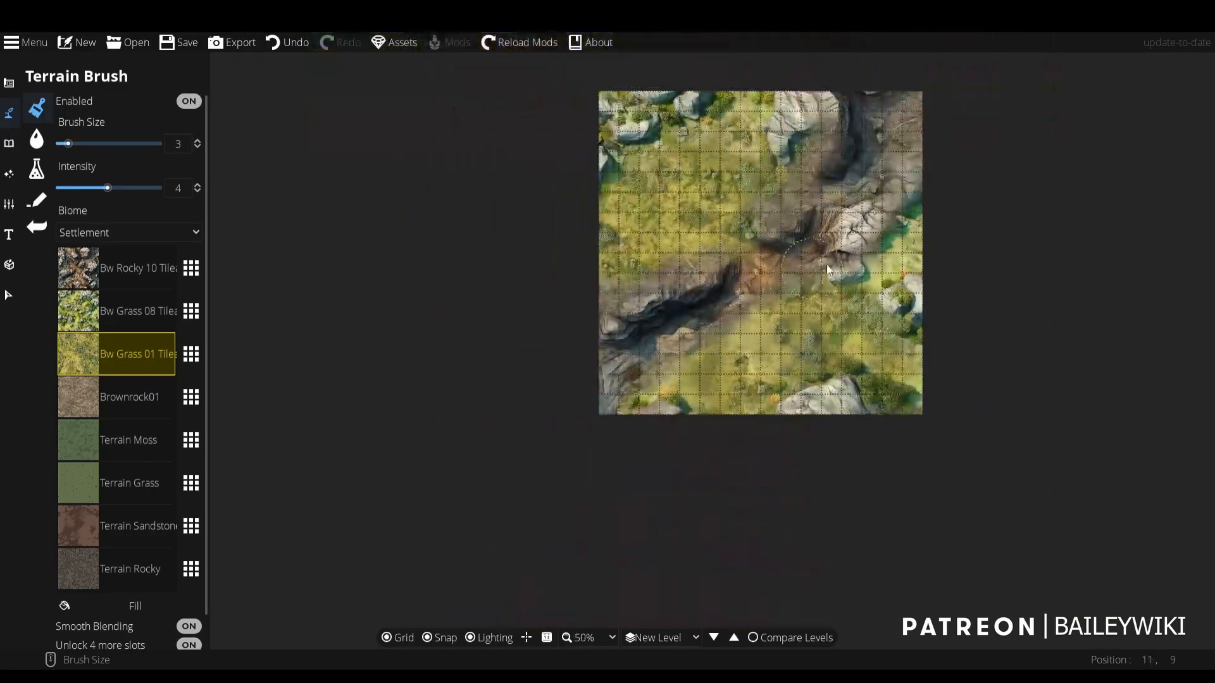
pyautogui.moveTo(822, 231); pyautogui.dragTo(813, 239)
pyautogui.scroll(3, 813, 239)
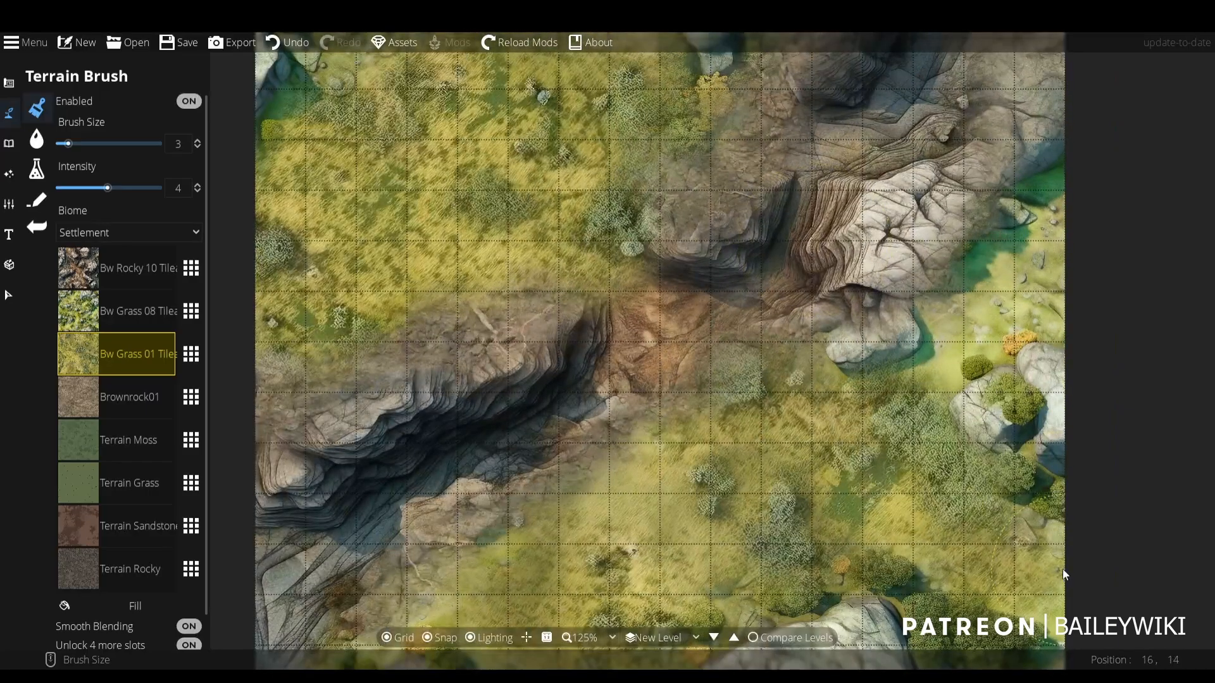
pyautogui.moveTo(741, 405); pyautogui.dragTo(731, 405)
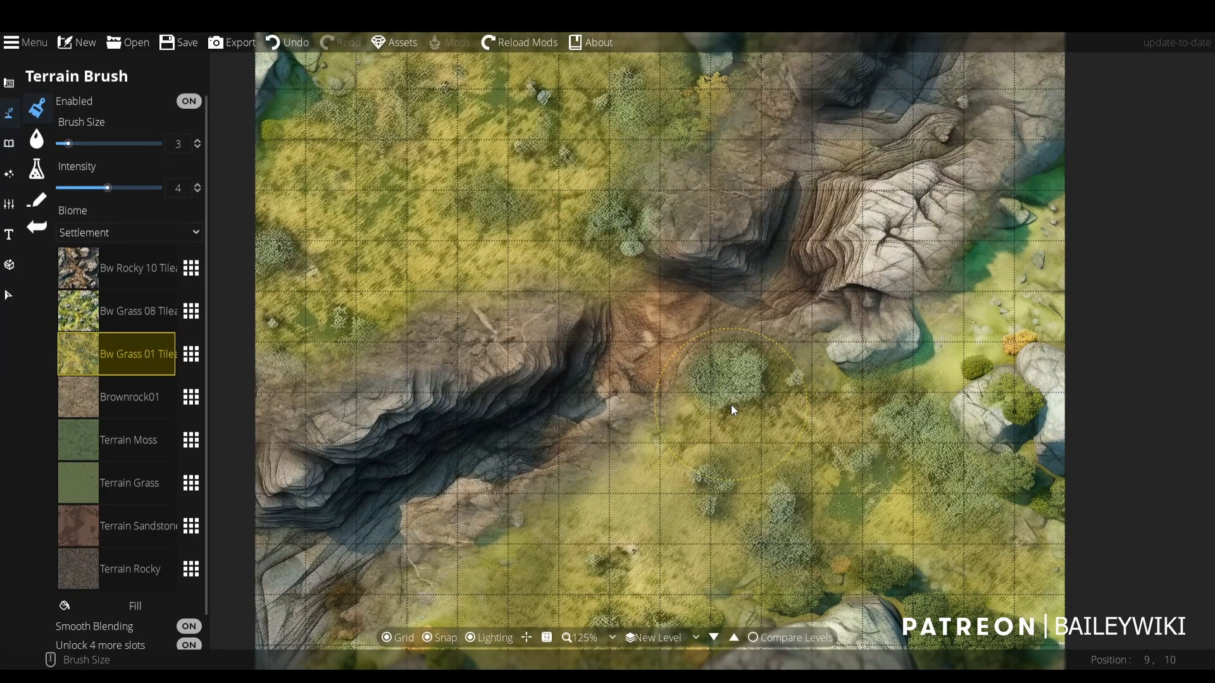
pyautogui.scroll(-1, 727, 401)
pyautogui.scroll(-2, 748, 442)
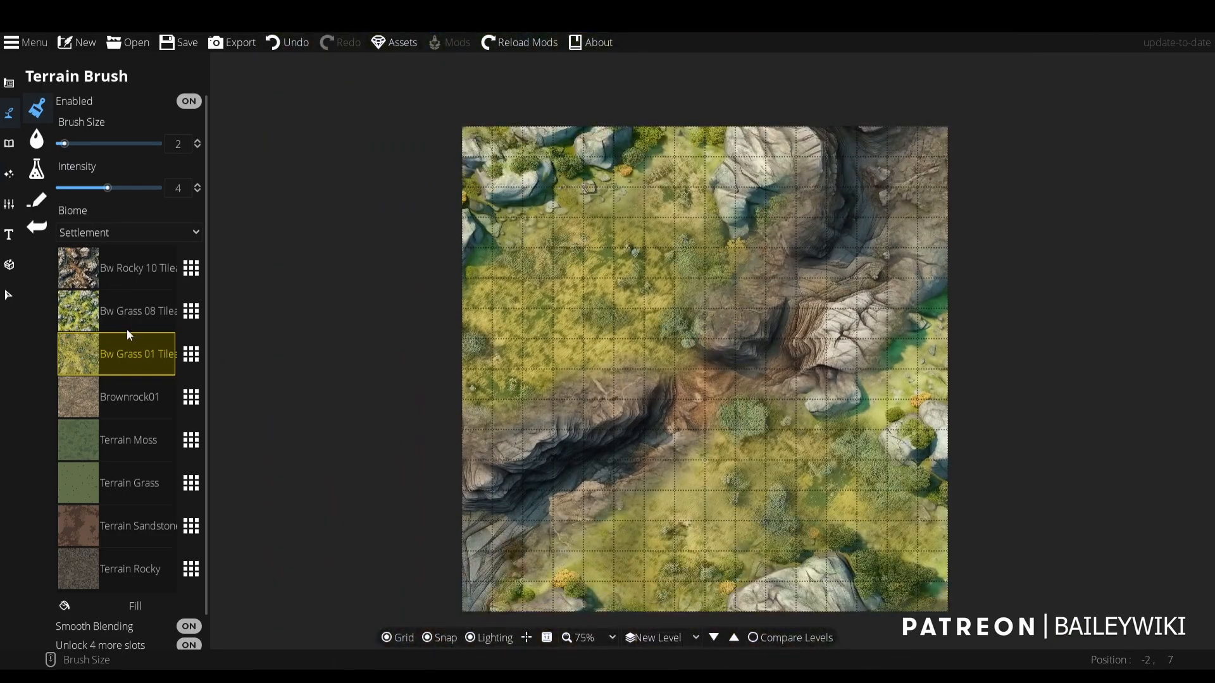
pyautogui.scroll(1, 687, 427)
pyautogui.scroll(1, 677, 408)
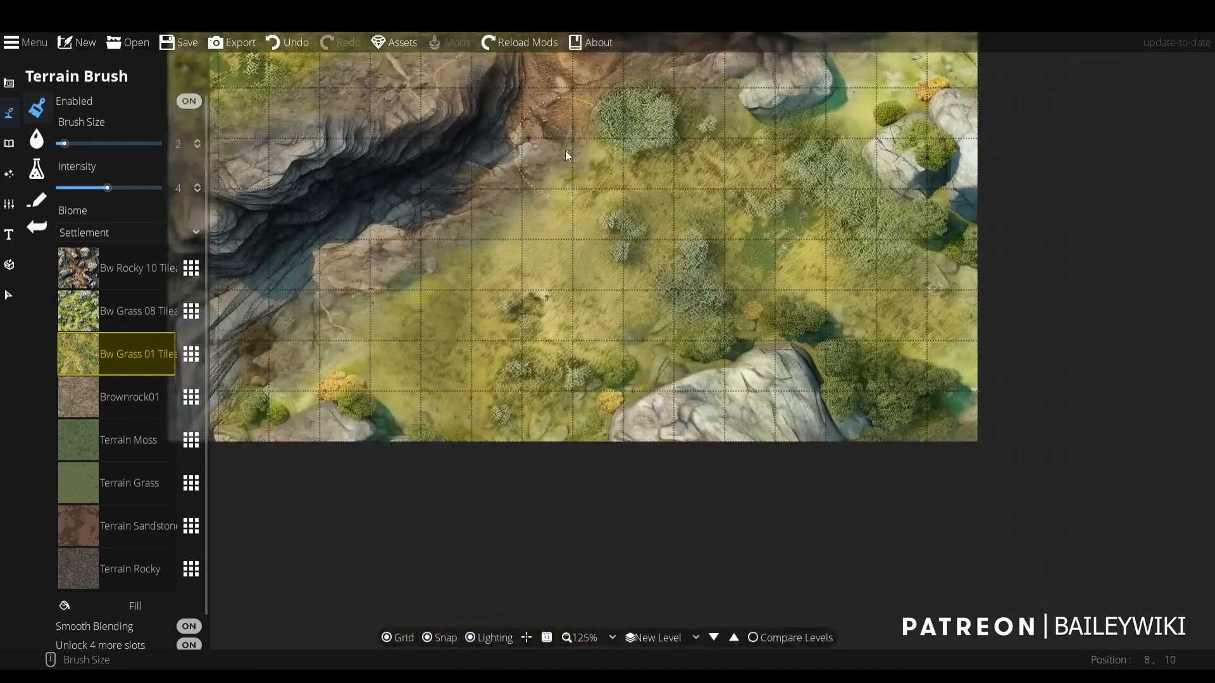
pyautogui.scroll(-2, 569, 269)
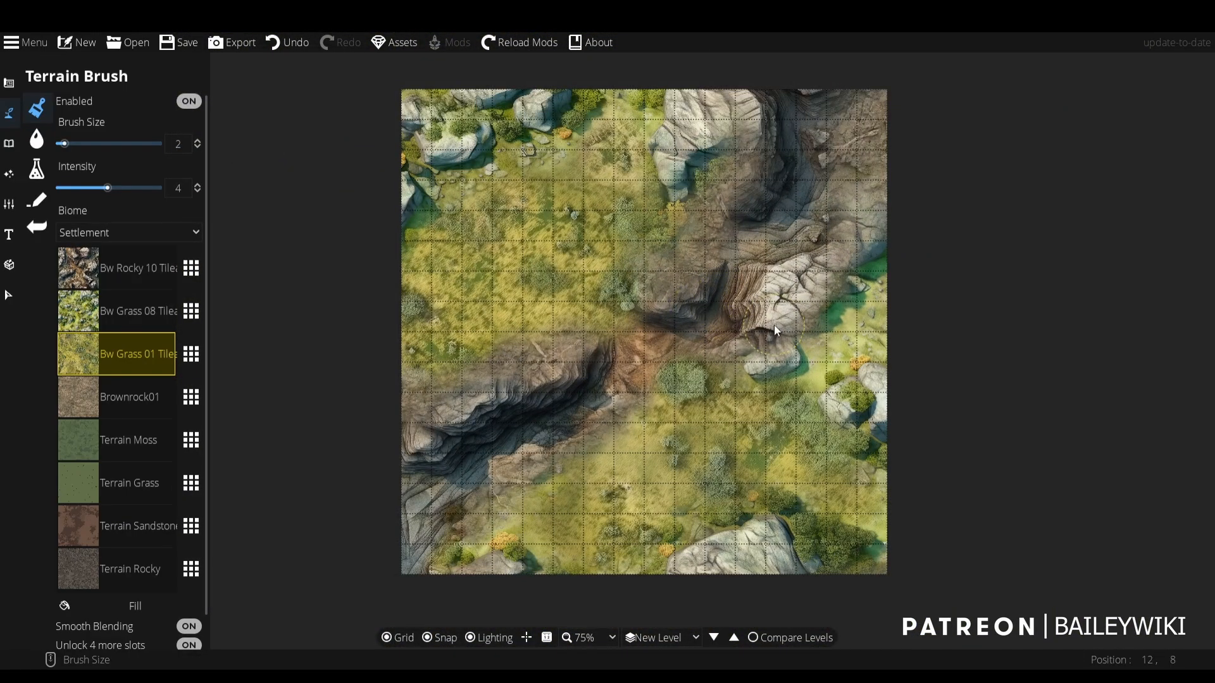
# - Replace the Terrain Moss texture slot with Solid-black from the [BW] Base Assets terrain collection
pyautogui.click(132, 428)
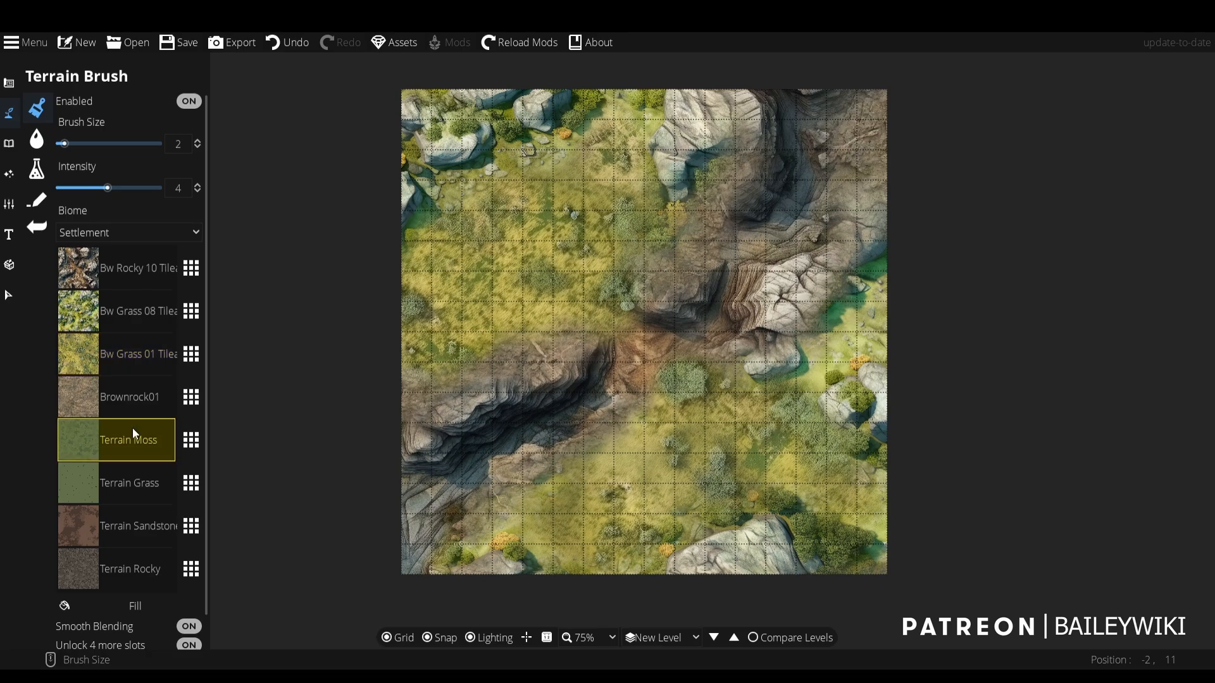
pyautogui.click(191, 440)
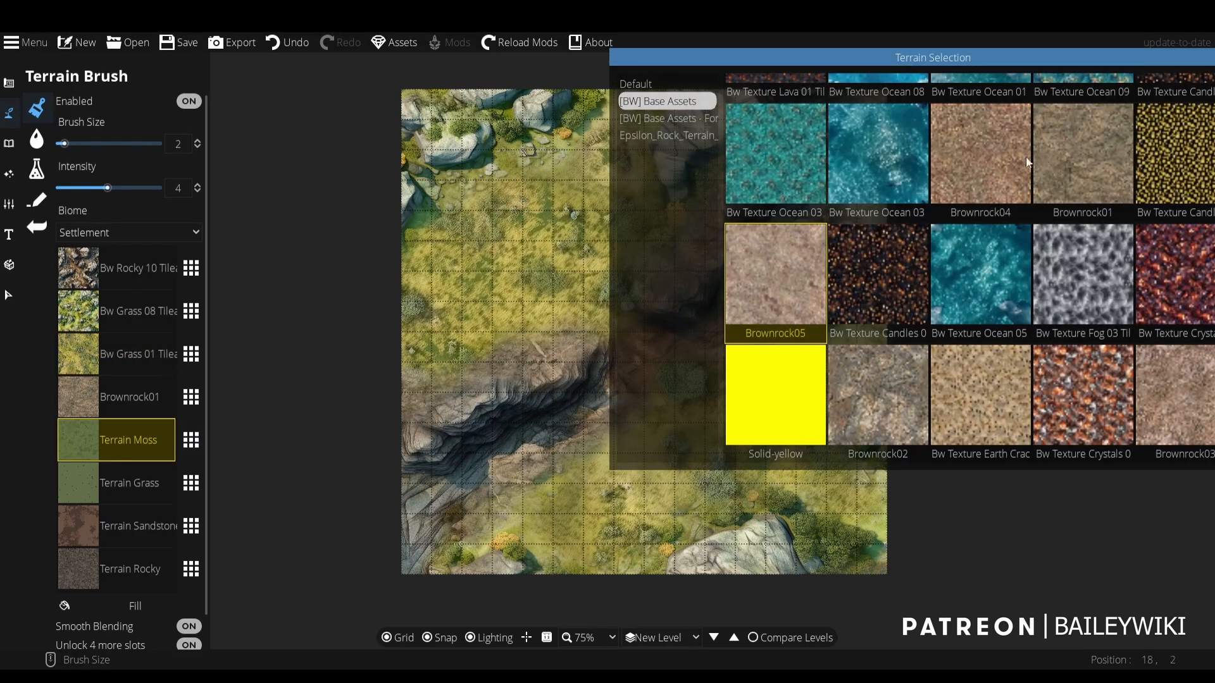
pyautogui.scroll(-5, 1069, 215)
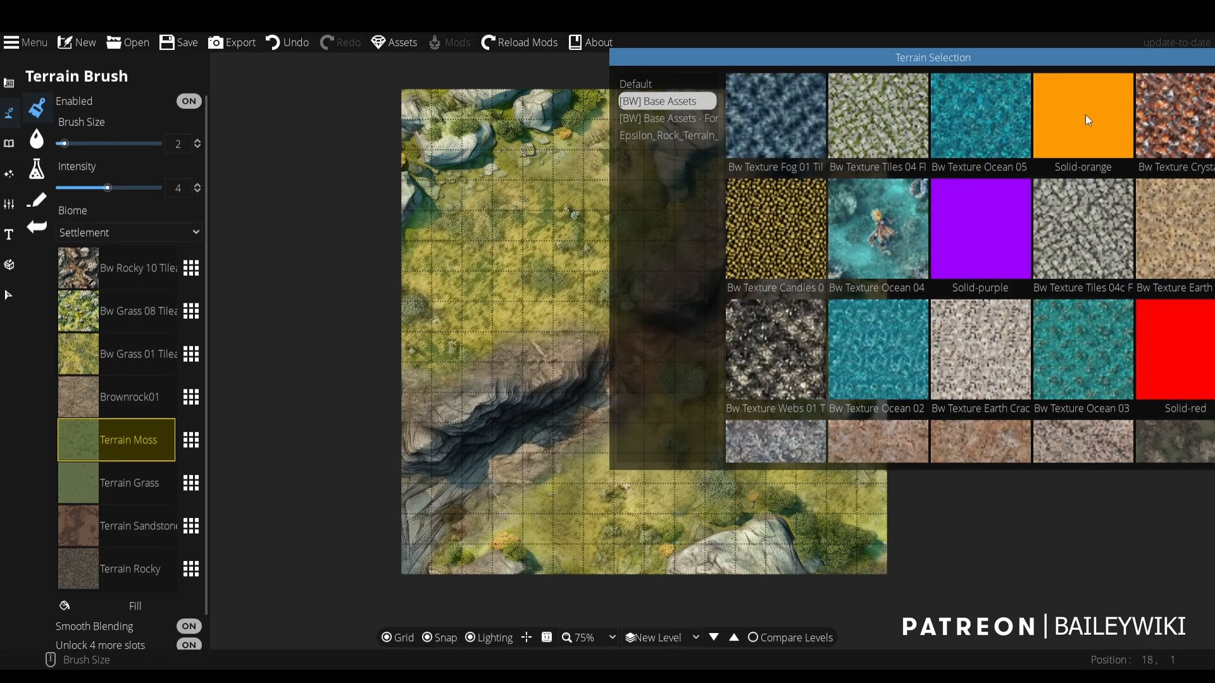
pyautogui.click(1084, 115)
pyautogui.click(191, 439)
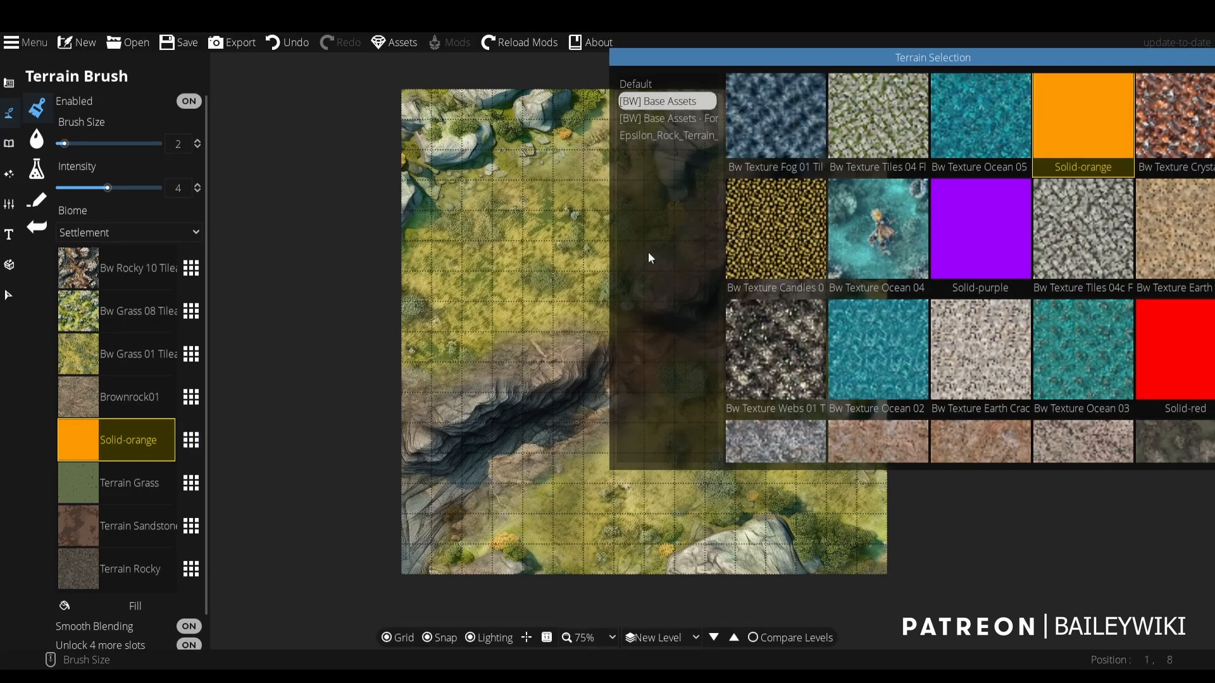
pyautogui.scroll(-10, 1046, 257)
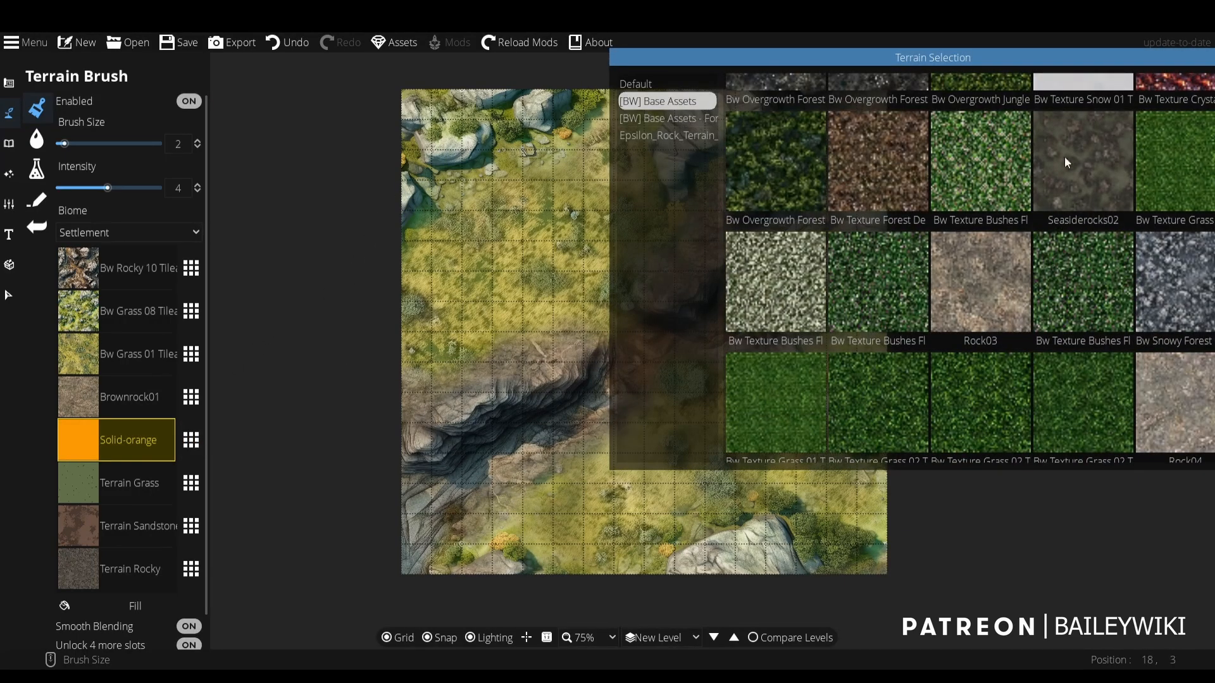
pyautogui.scroll(4, 1069, 158)
pyautogui.scroll(-10, 1085, 161)
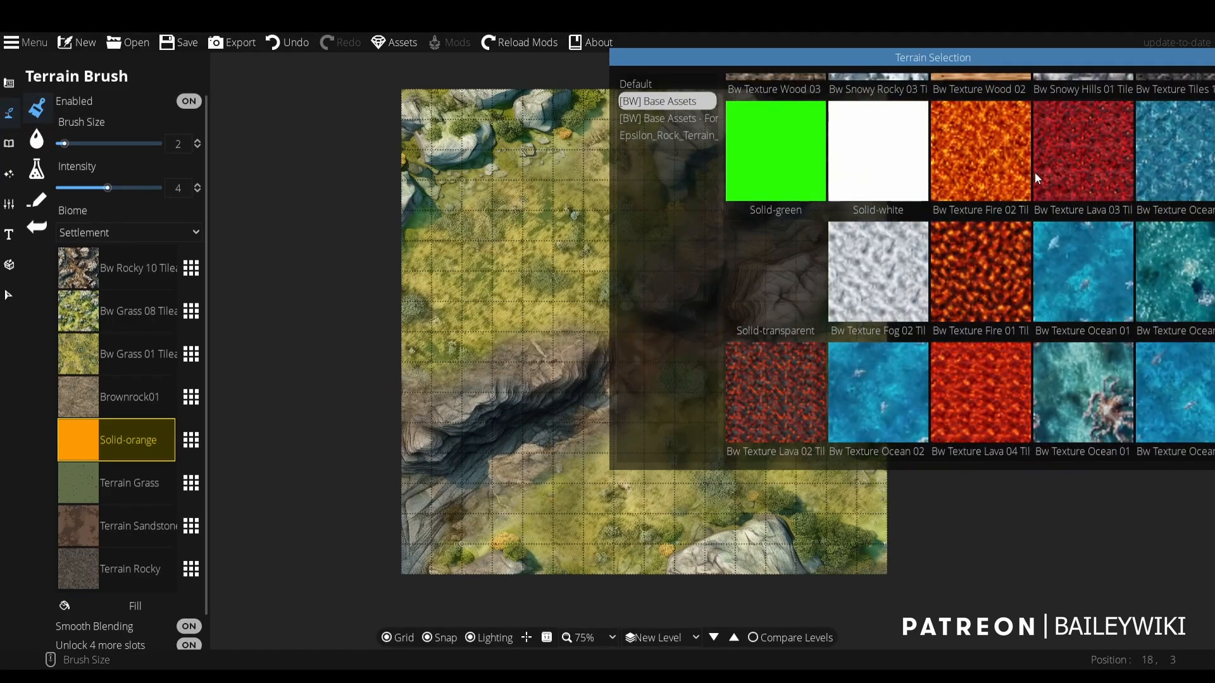
pyautogui.scroll(-5, 1031, 172)
pyautogui.click(852, 271)
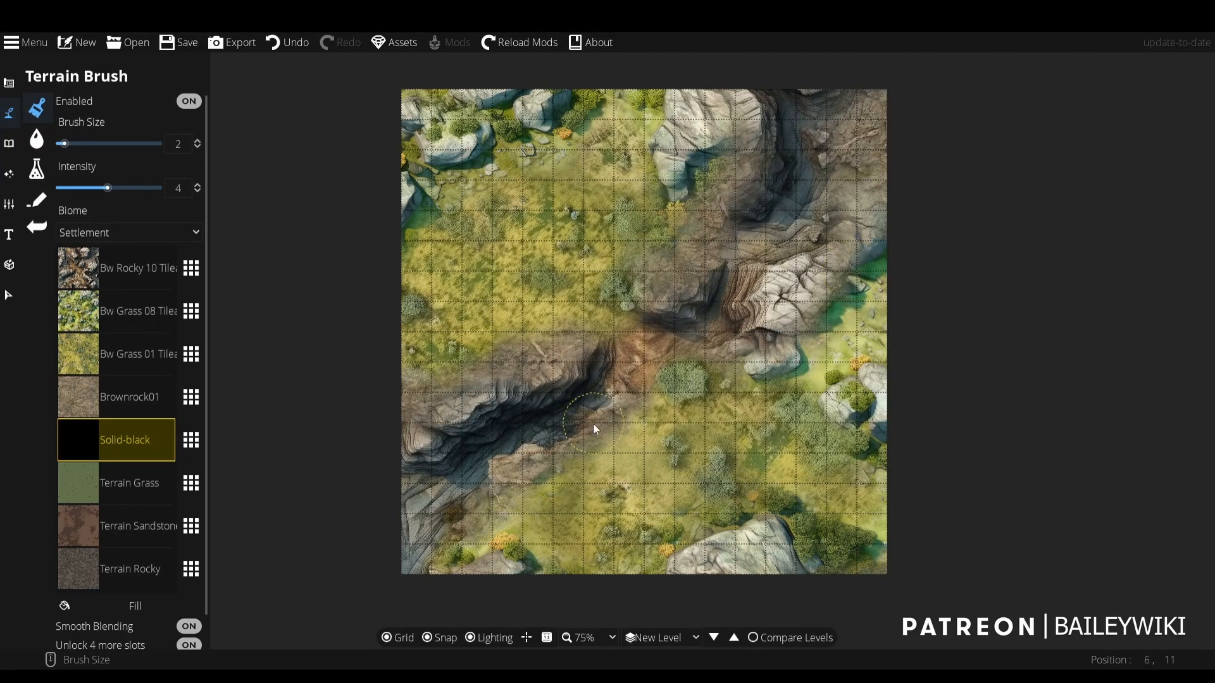
# - Try a Solid-black stroke across the map's lower-left part with brush size 6 and intensity 5.2, and undo it
pyautogui.moveTo(86, 190); pyautogui.dragTo(67, 188)
pyautogui.moveTo(499, 371); pyautogui.dragTo(511, 325)
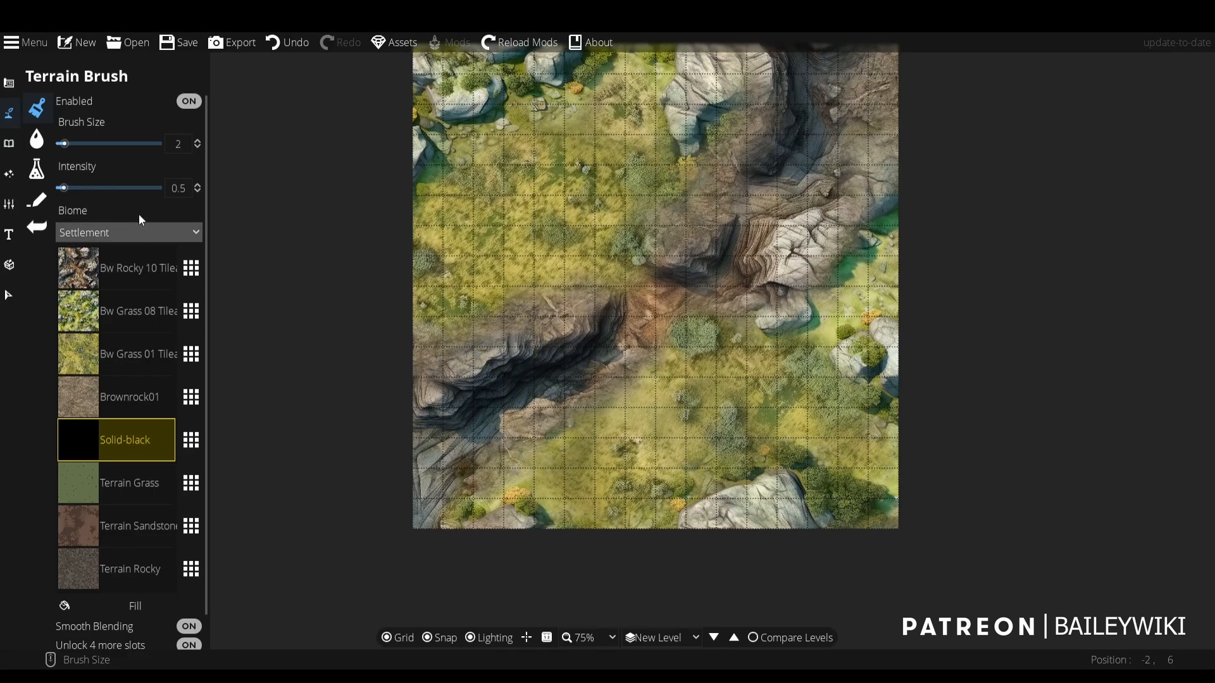
pyautogui.click(122, 189)
pyautogui.scroll(4, 458, 462)
pyautogui.moveTo(442, 484)
pyautogui.mouseDown()
pyautogui.moveTo(485, 420)
pyautogui.moveTo(618, 350)
pyautogui.moveTo(534, 484)
pyautogui.mouseUp()
pyautogui.hotkey('ctrl', 'z')
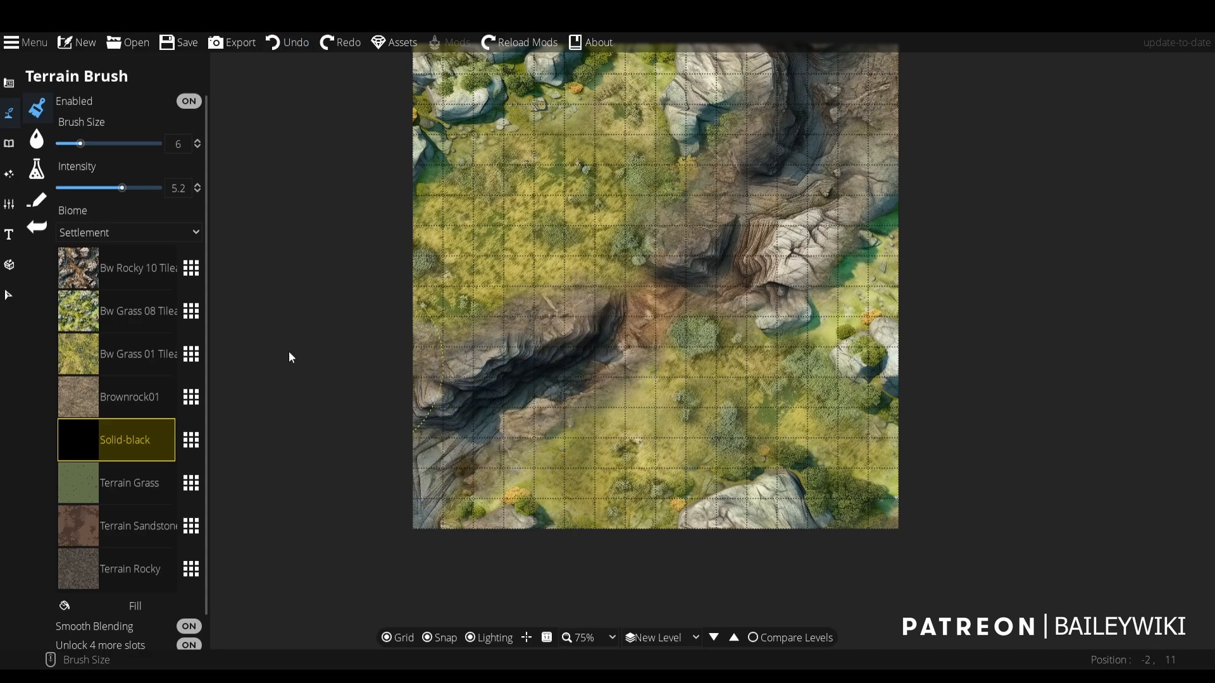
# - Darken the ravine floor at its lower-left end with Solid-black, using brush size 3 and intensity 0.7
pyautogui.moveTo(95, 190); pyautogui.dragTo(67, 190)
pyautogui.scroll(3, 478, 521)
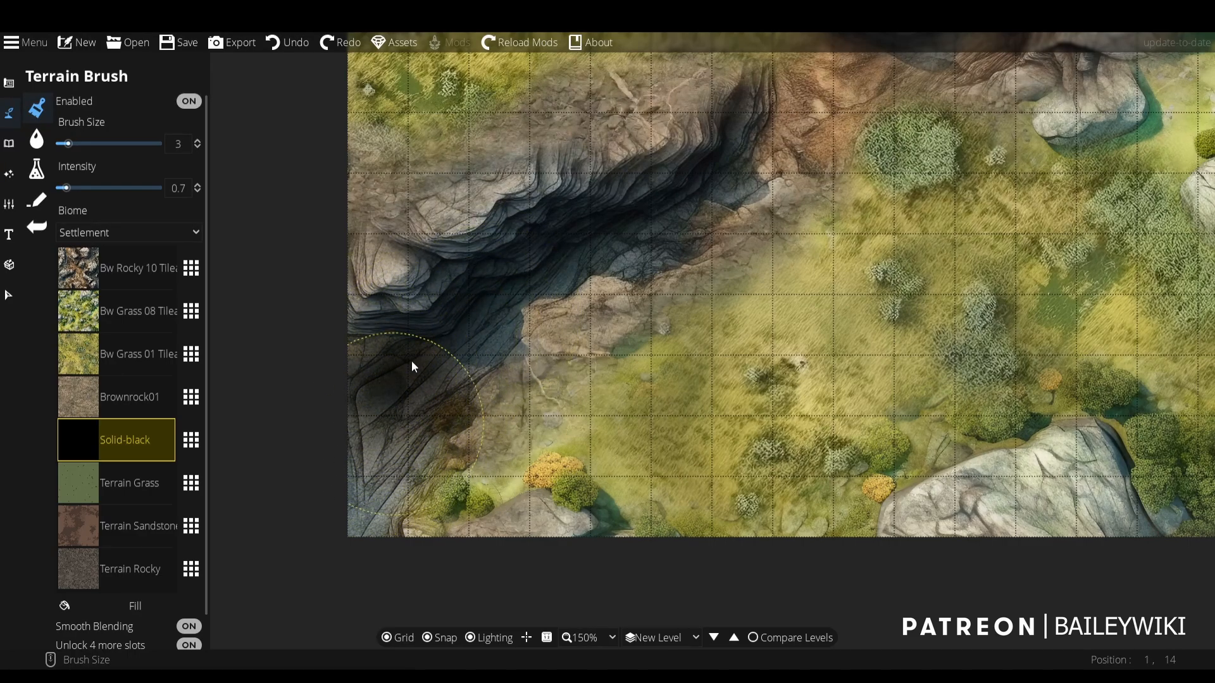
pyautogui.moveTo(411, 360)
pyautogui.mouseDown()
pyautogui.moveTo(391, 381)
pyautogui.moveTo(435, 340)
pyautogui.mouseUp()
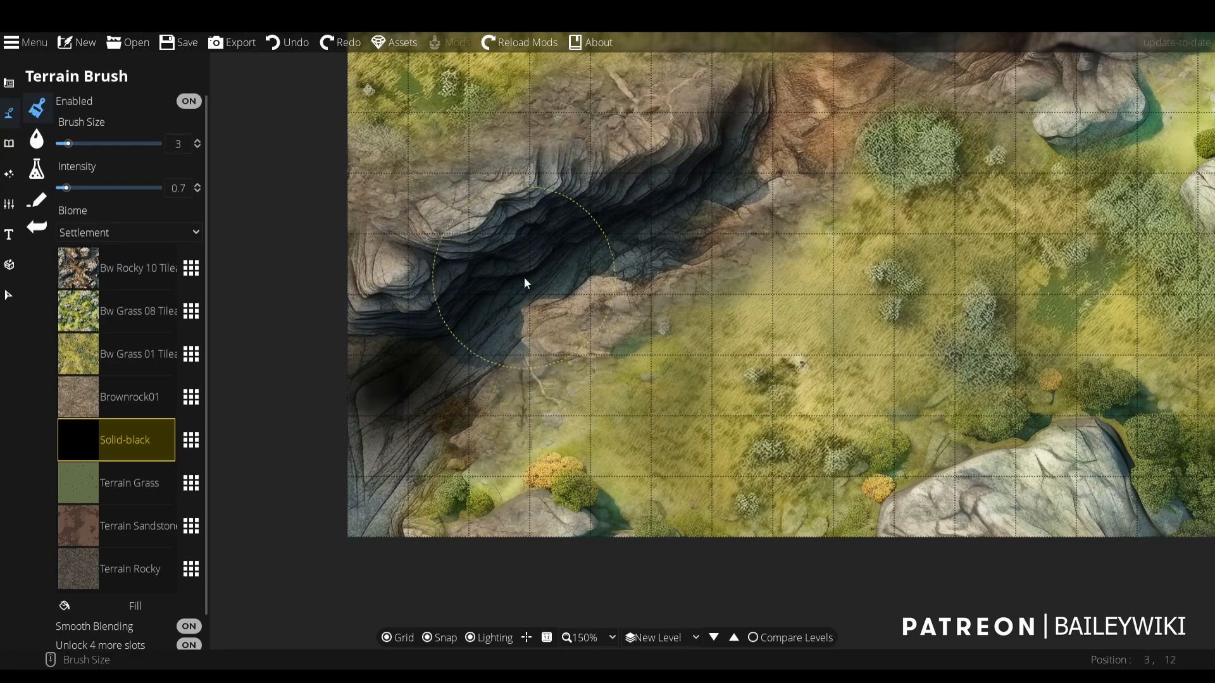
# - Paint Solid-black along the floor of both the lower-left and upper-right ravine sections with intensity 1.8
pyautogui.moveTo(67, 188); pyautogui.dragTo(80, 188)
pyautogui.moveTo(526, 258)
pyautogui.mouseDown()
pyautogui.moveTo(716, 200)
pyautogui.moveTo(743, 177)
pyautogui.moveTo(493, 296)
pyautogui.moveTo(347, 464)
pyautogui.moveTo(305, 484)
pyautogui.moveTo(396, 414)
pyautogui.moveTo(342, 452)
pyautogui.moveTo(302, 526)
pyautogui.moveTo(296, 518)
pyautogui.moveTo(348, 420)
pyautogui.moveTo(323, 385)
pyautogui.moveTo(569, 238)
pyautogui.moveTo(660, 223)
pyautogui.moveTo(731, 173)
pyautogui.moveTo(808, 221)
pyautogui.moveTo(649, 467)
pyautogui.mouseUp()
pyautogui.scroll(2, 565, 439)
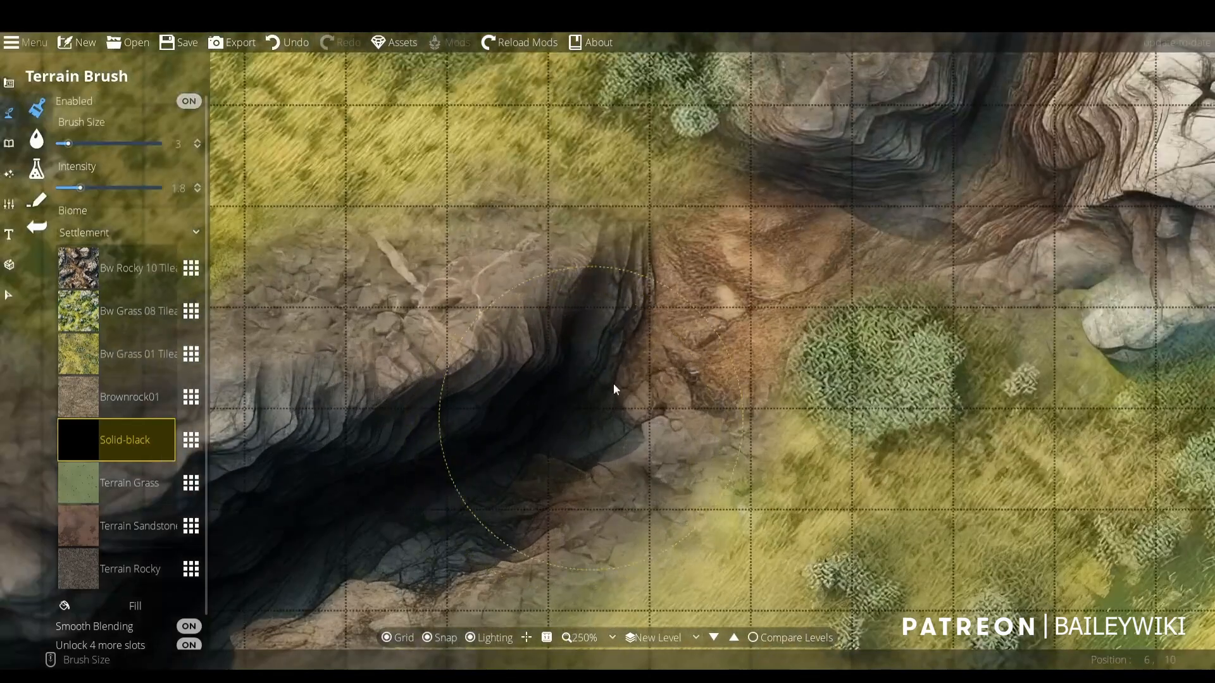
pyautogui.scroll(2, 608, 384)
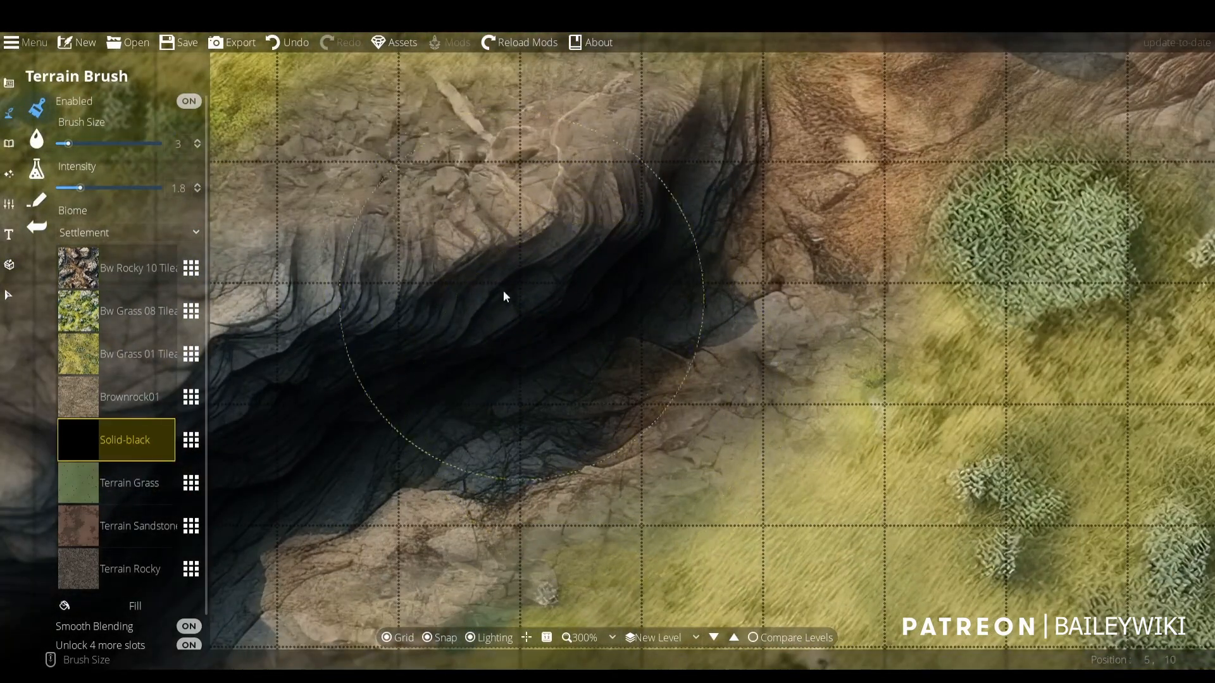
pyautogui.scroll(-3, 554, 327)
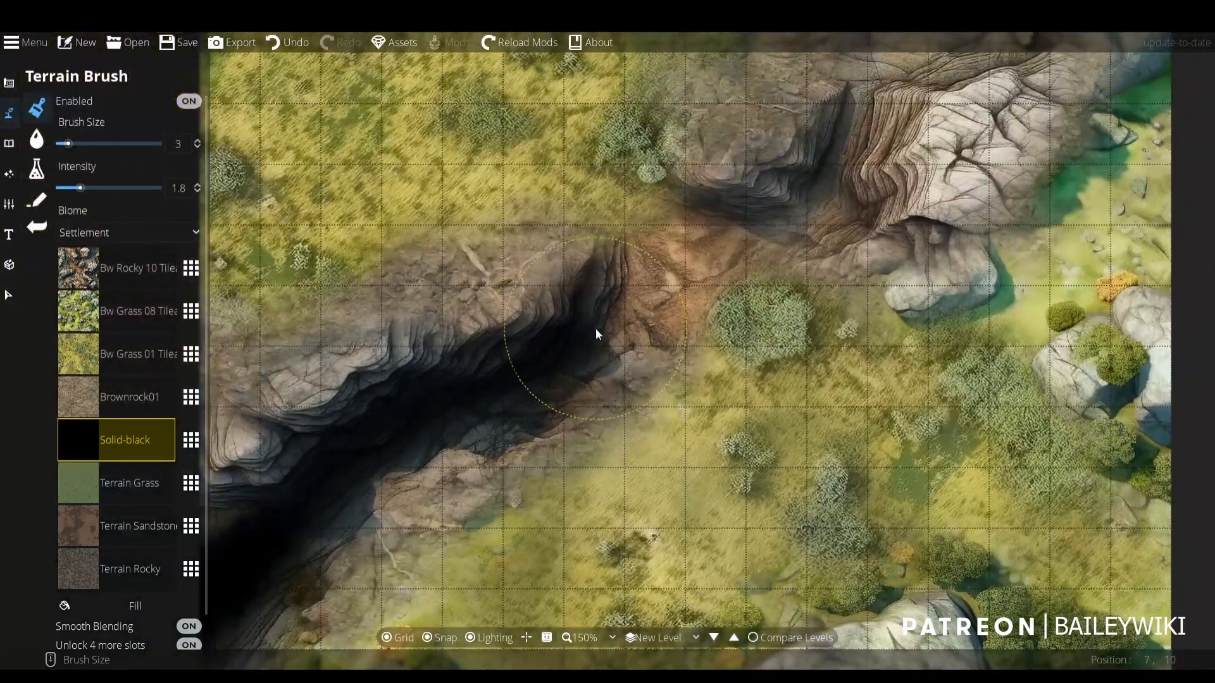
pyautogui.moveTo(596, 333)
pyautogui.mouseDown()
pyautogui.moveTo(740, 260)
pyautogui.moveTo(619, 419)
pyautogui.mouseUp()
pyautogui.moveTo(661, 384)
pyautogui.mouseDown()
pyautogui.moveTo(709, 351)
pyautogui.moveTo(815, 195)
pyautogui.moveTo(720, 347)
pyautogui.moveTo(841, 154)
pyautogui.moveTo(719, 352)
pyautogui.moveTo(595, 459)
pyautogui.moveTo(691, 330)
pyautogui.moveTo(727, 258)
pyautogui.moveTo(732, 176)
pyautogui.moveTo(745, 162)
pyautogui.moveTo(718, 304)
pyautogui.moveTo(770, 121)
pyautogui.moveTo(757, 238)
pyautogui.moveTo(692, 372)
pyautogui.moveTo(635, 424)
pyautogui.moveTo(712, 281)
pyautogui.moveTo(713, 566)
pyautogui.mouseUp()
pyautogui.scroll(-3, 713, 567)
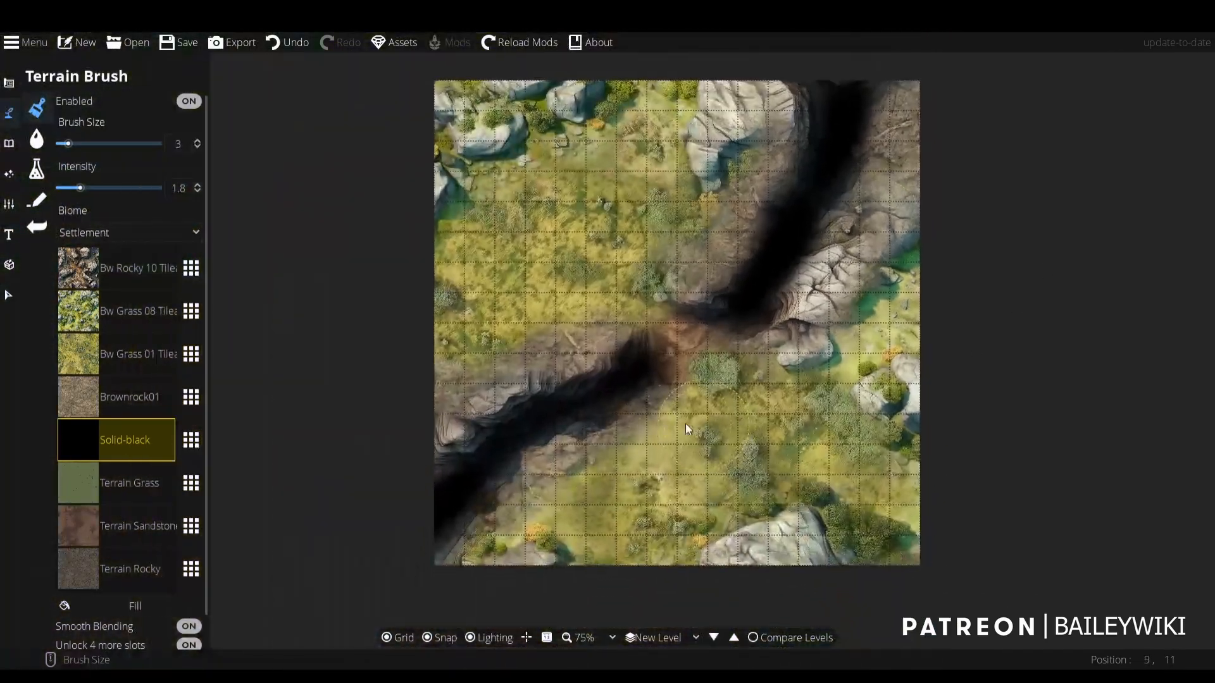
# - Join the two black ravine sections by painting Solid-black across the orange rock between them with brush size 3
pyautogui.scroll(5, 619, 427)
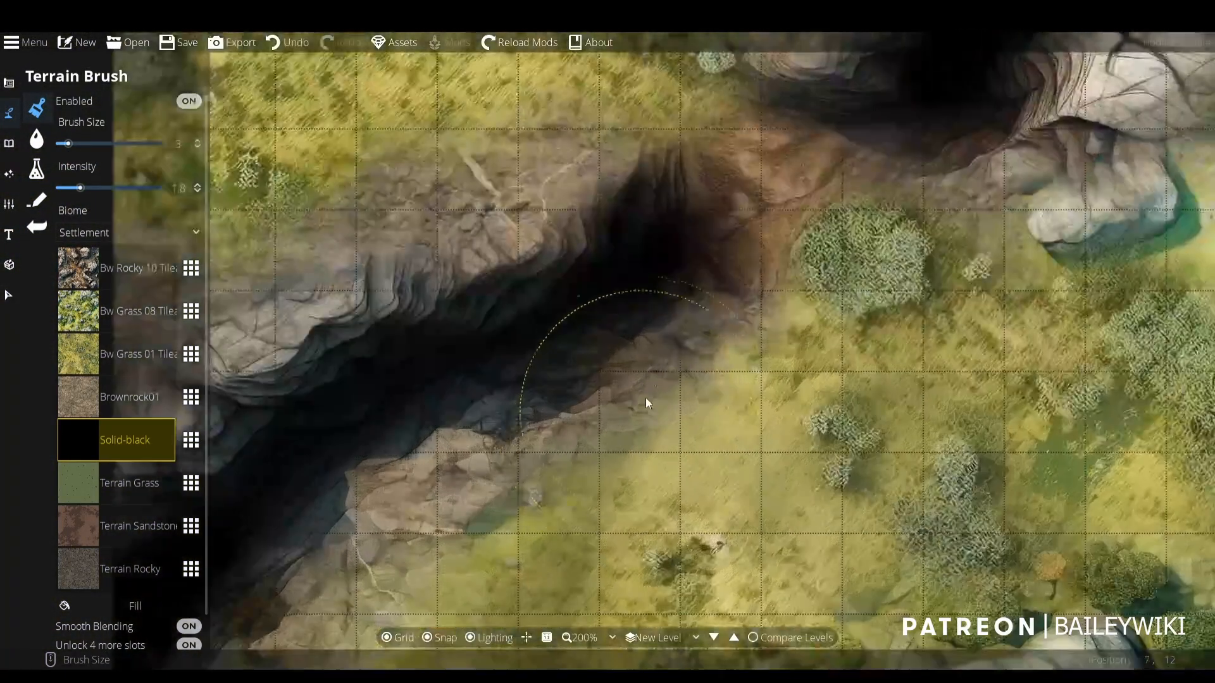
pyautogui.moveTo(706, 220)
pyautogui.mouseDown()
pyautogui.moveTo(747, 207)
pyautogui.moveTo(614, 497)
pyautogui.mouseUp()
pyautogui.moveTo(709, 435)
pyautogui.mouseDown()
pyautogui.moveTo(574, 513)
pyautogui.moveTo(767, 389)
pyautogui.moveTo(780, 411)
pyautogui.moveTo(696, 468)
pyautogui.mouseUp()
pyautogui.scroll(-3, 694, 486)
pyautogui.moveTo(651, 566); pyautogui.dragTo(714, 454)
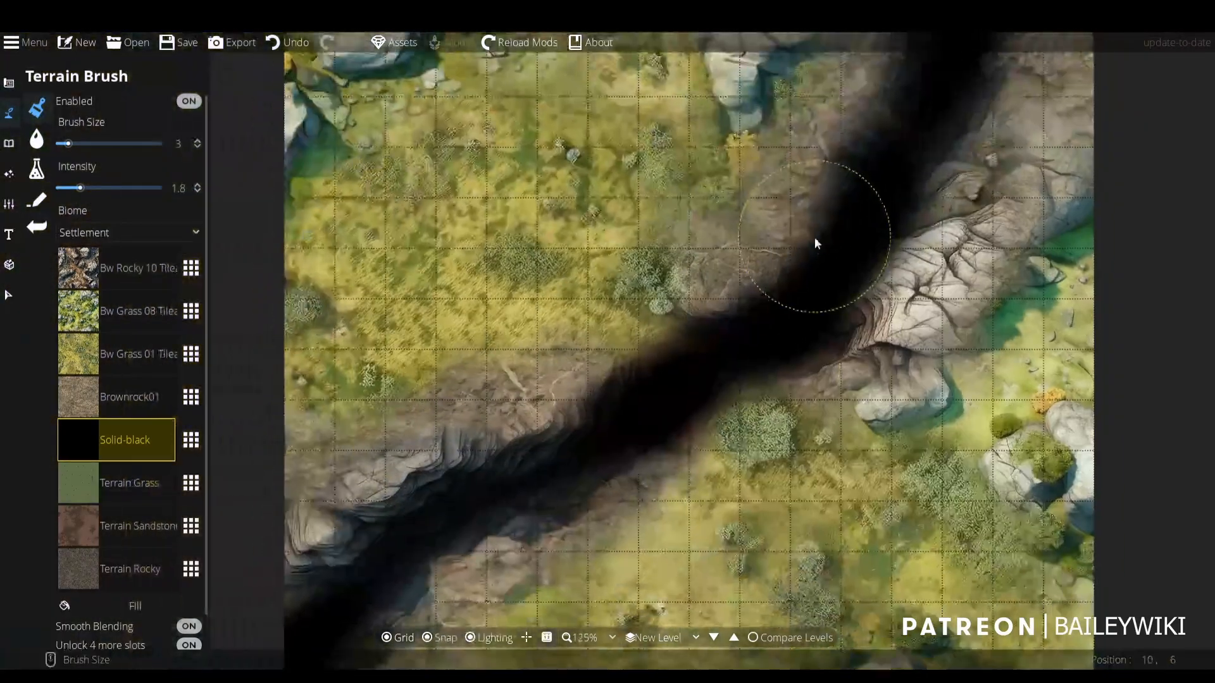
pyautogui.scroll(-2, 658, 401)
pyautogui.scroll(3, 659, 401)
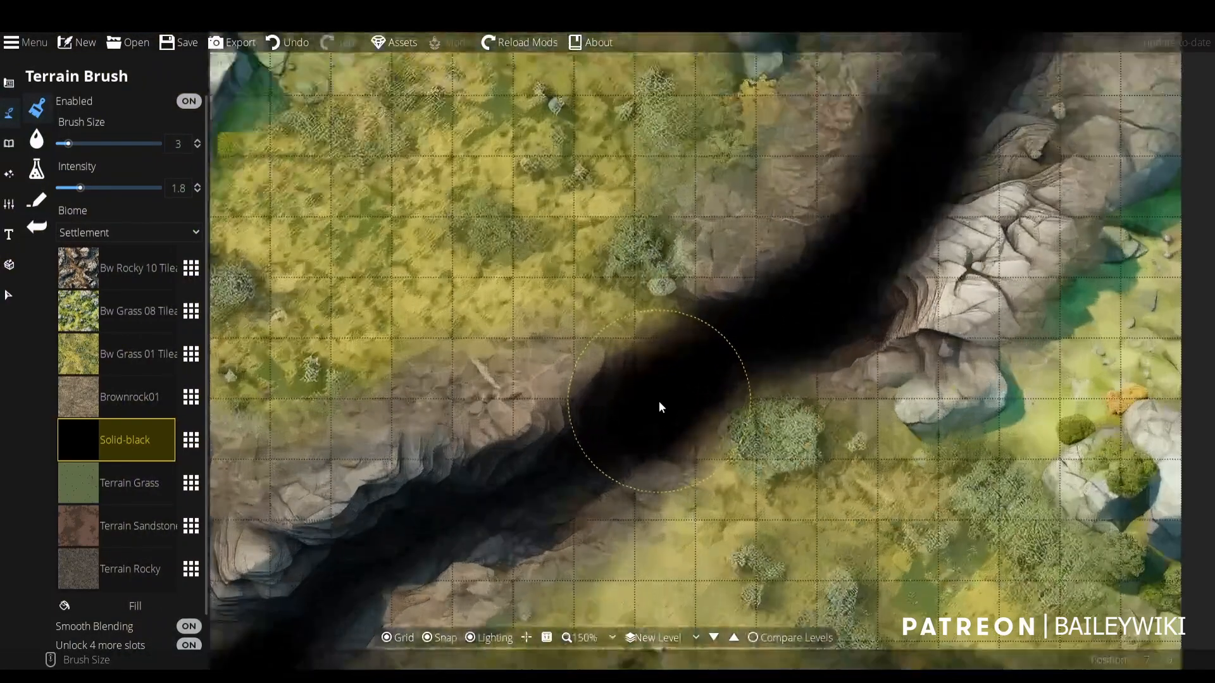
# - Paint Bw Rocky 10 Tileable along the chasm's upper rim beside the bush, using brush size 1 and intensity 7.4
pyautogui.click(116, 271)
pyautogui.scroll(4, 586, 314)
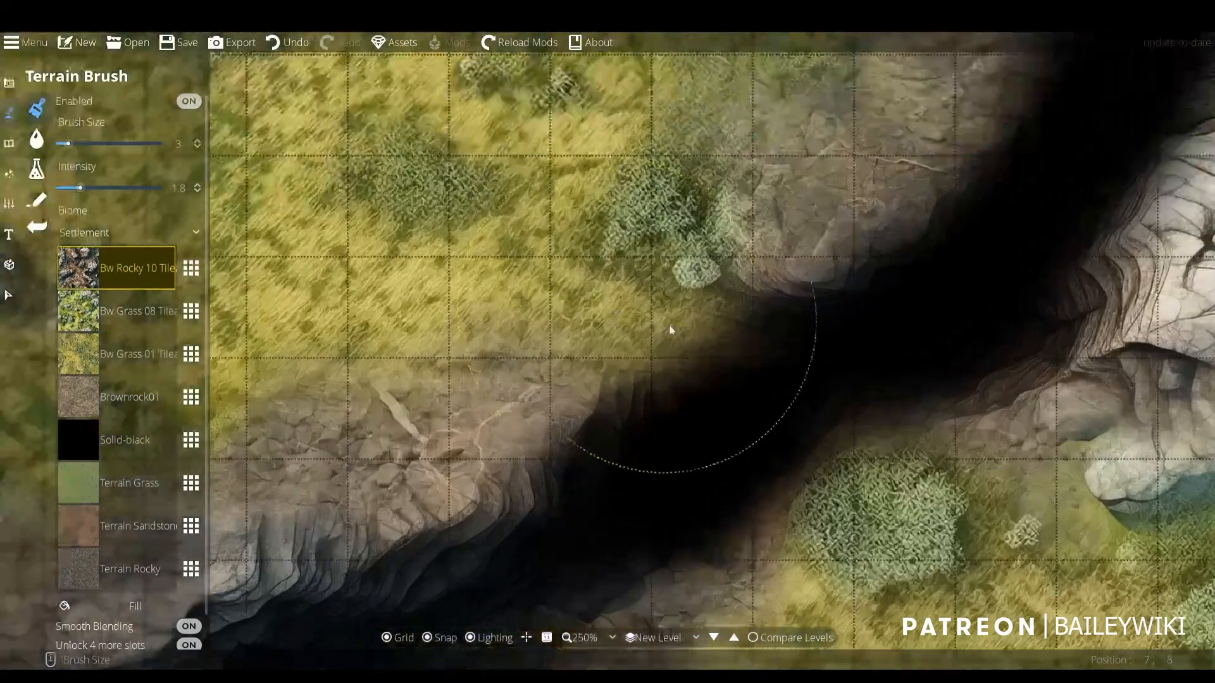
pyautogui.keyDown('ctrl'); pyautogui.scroll(-2, 746, 329); pyautogui.keyUp('ctrl')
pyautogui.moveTo(746, 330)
pyautogui.mouseDown()
pyautogui.moveTo(692, 370)
pyautogui.moveTo(605, 402)
pyautogui.moveTo(744, 275)
pyautogui.moveTo(617, 387)
pyautogui.mouseUp()
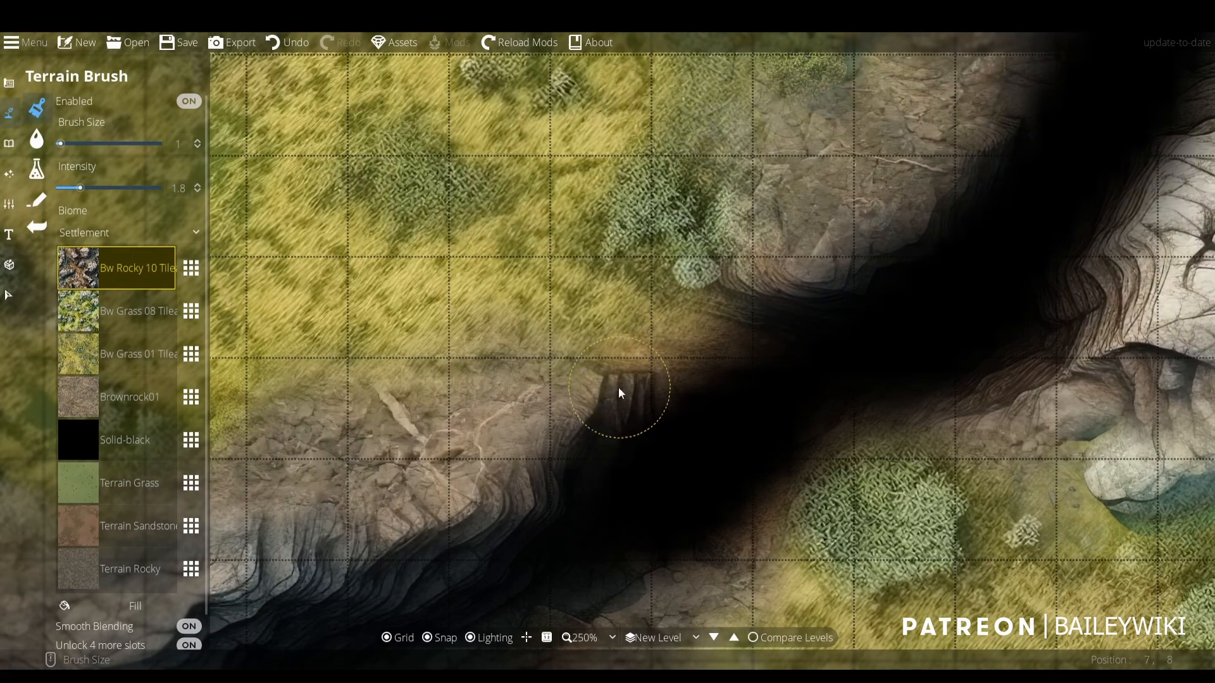
pyautogui.click(100, 189)
pyautogui.moveTo(101, 190); pyautogui.dragTo(150, 188)
pyautogui.moveTo(619, 345)
pyautogui.mouseDown()
pyautogui.moveTo(645, 370)
pyautogui.moveTo(749, 305)
pyautogui.mouseUp()
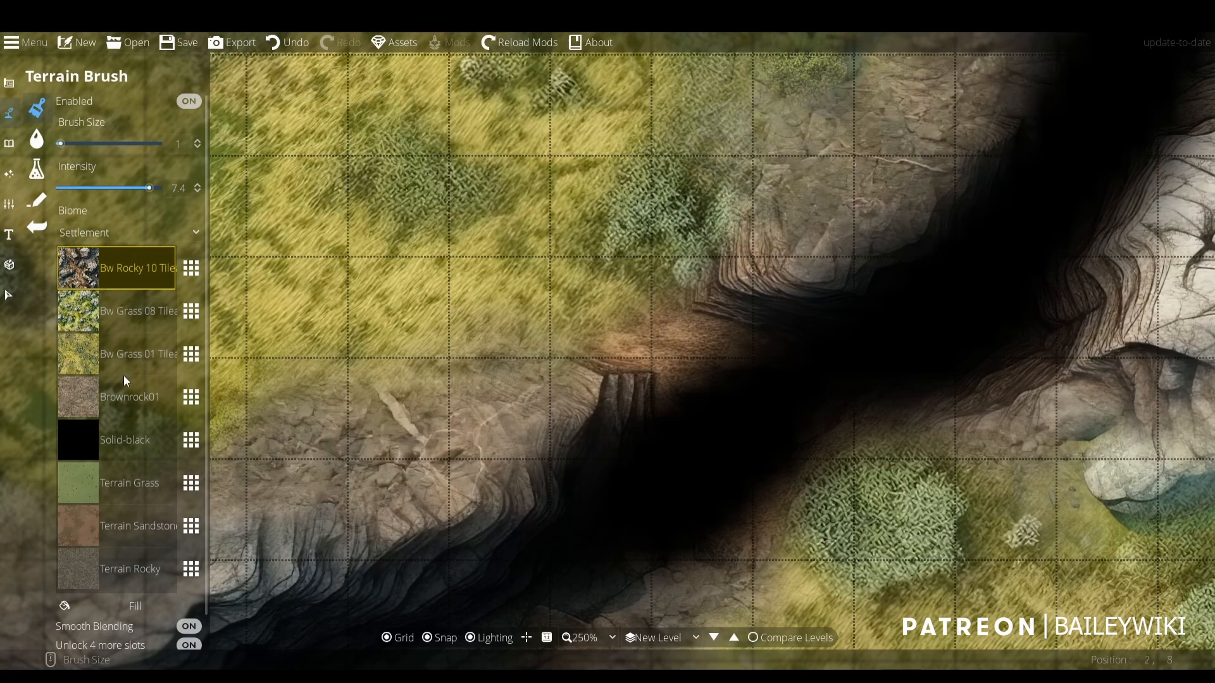
# - Paint Brownrock01 over the orange rock on the chasm's upper rim with brush size 1 and intensity 7.4
pyautogui.scroll(-3, 847, 374)
pyautogui.scroll(2, 746, 377)
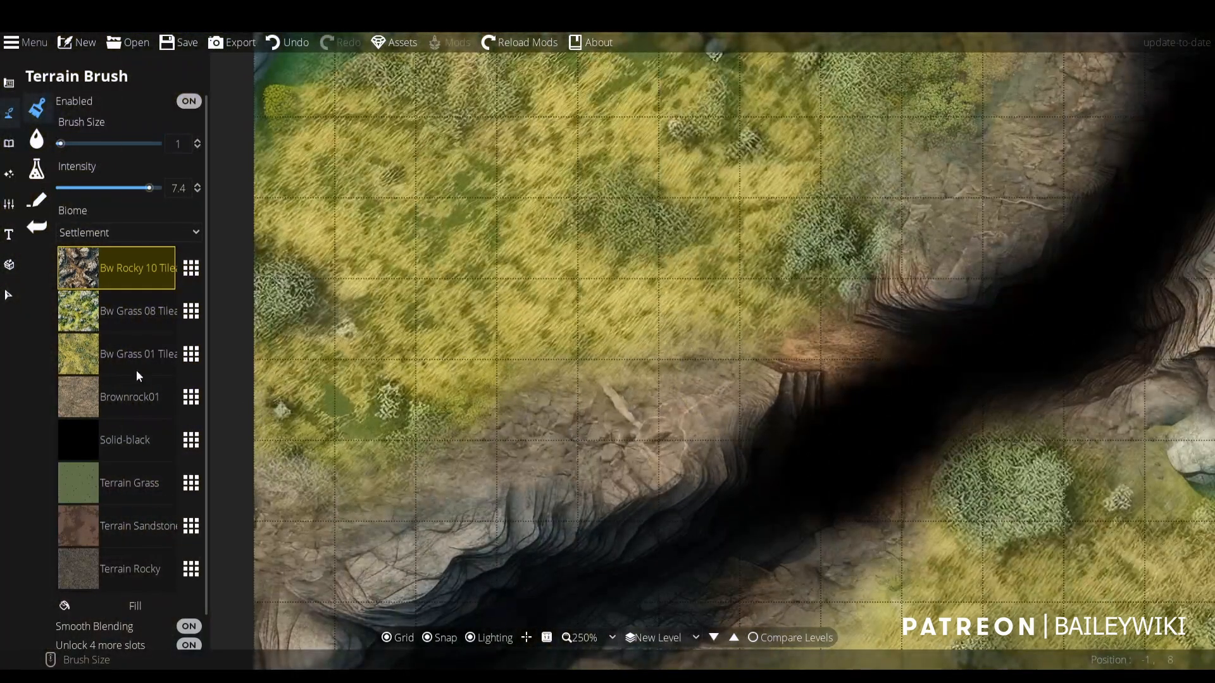
pyautogui.click(123, 398)
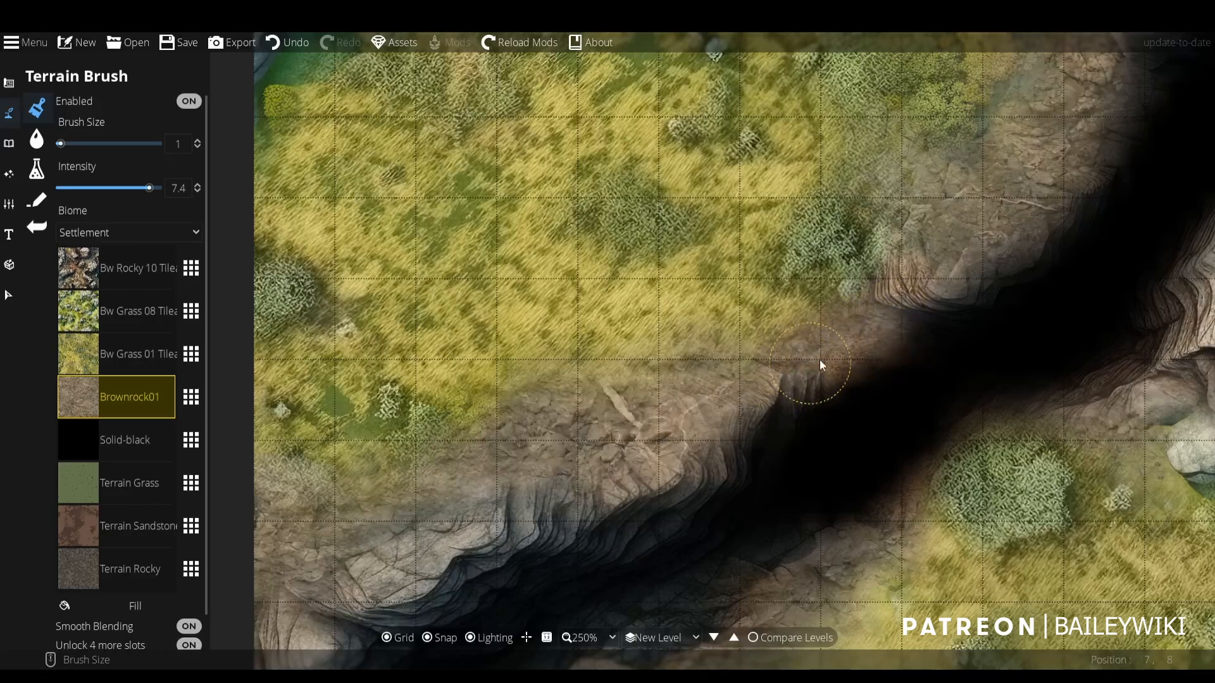
# - Try painting Brownrock01 over the black middle of the chasm with brush size 3 and intensity 7.4, and undo the strokes
pyautogui.scroll(2, 860, 399)
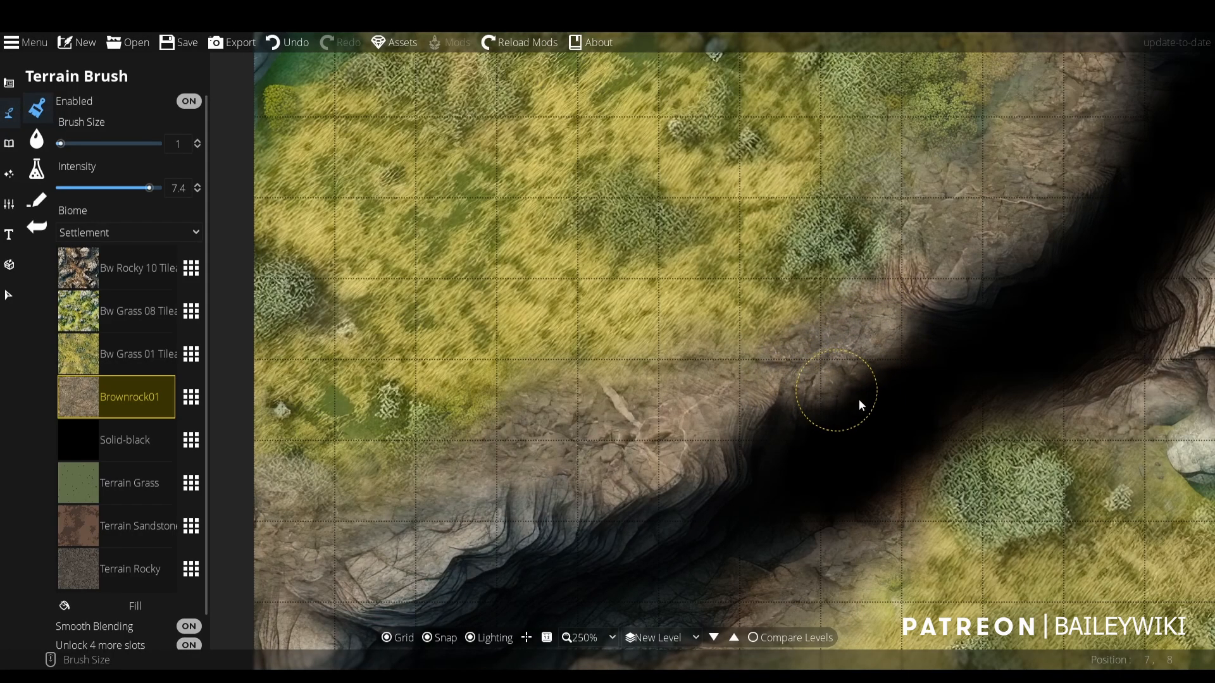
pyautogui.click(909, 393)
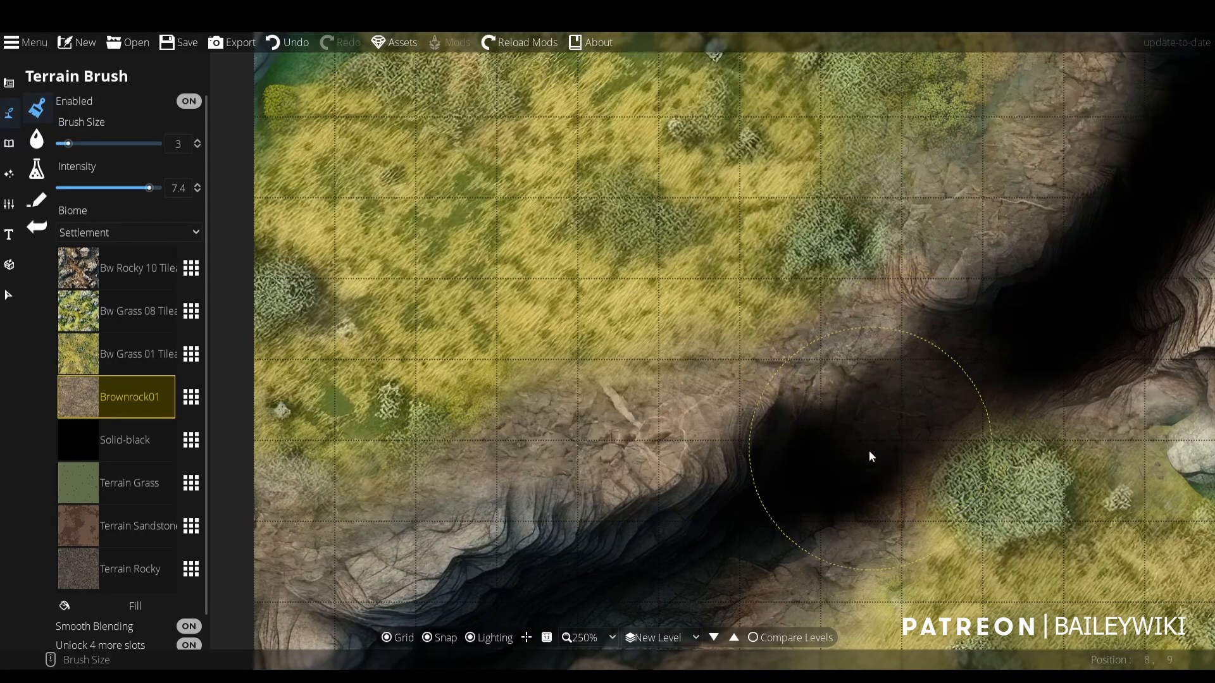
pyautogui.click(843, 463)
pyautogui.moveTo(779, 461); pyautogui.dragTo(816, 351)
pyautogui.click(732, 442)
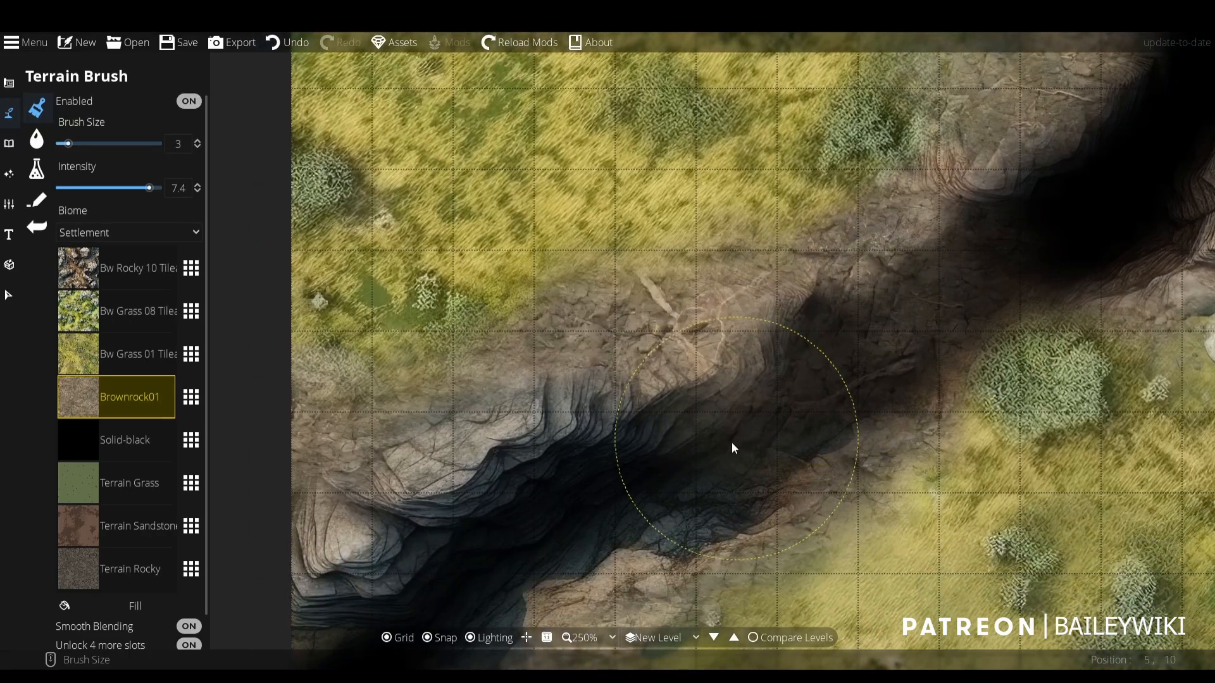
pyautogui.click(602, 479)
pyautogui.scroll(-2, 746, 432)
pyautogui.hotkey('ctrl', 'z')
pyautogui.hotkey('ctrl', 'z')
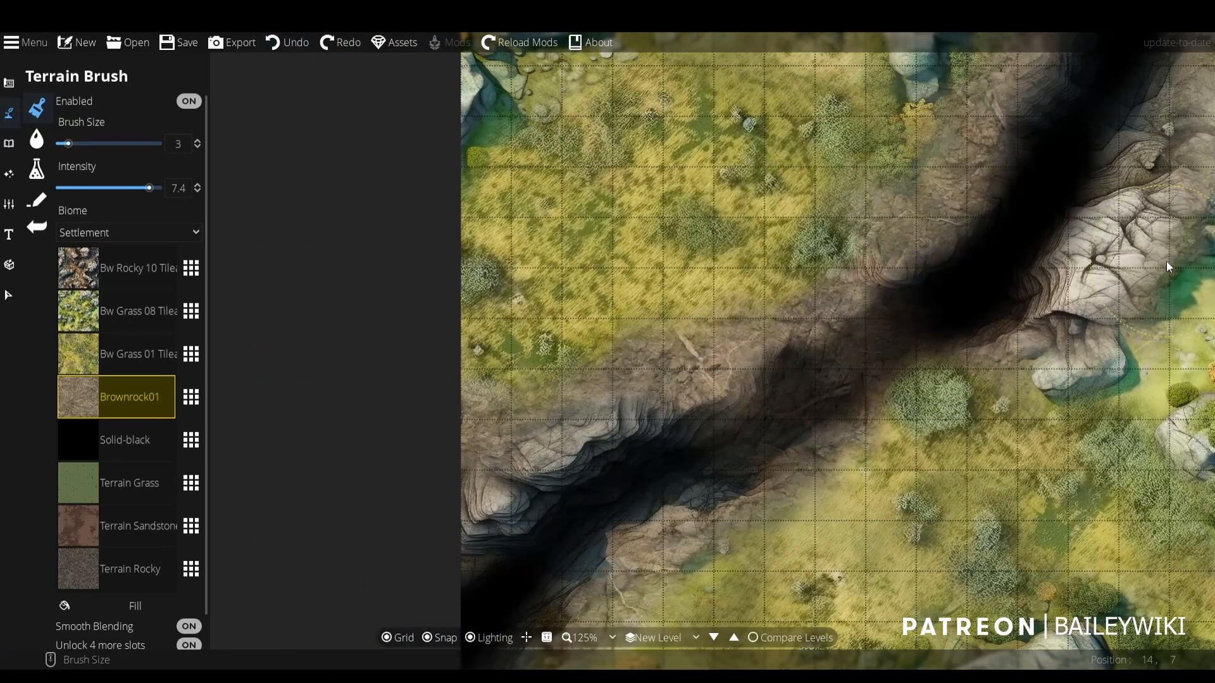
pyautogui.hotkey('ctrl', 'z')
pyautogui.hotkey('ctrl', 'z')
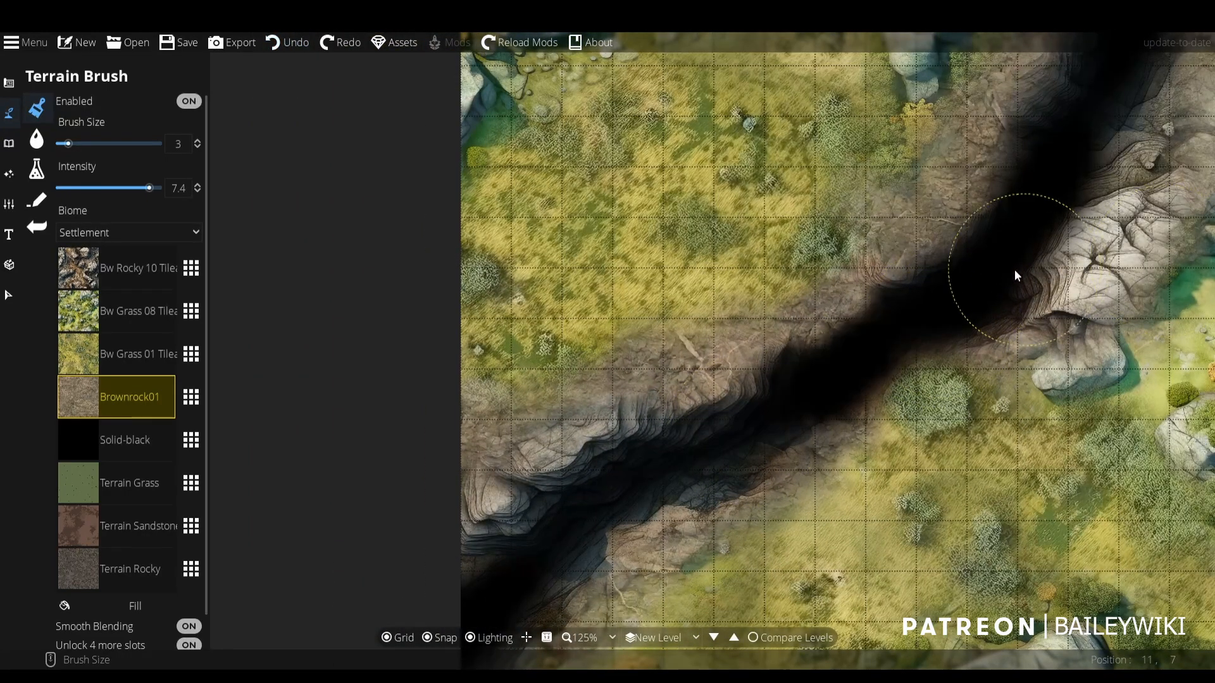
# - Try a light Brownrock01 wash along the whole black chasm floor with intensity 0.9, and undo it
pyautogui.click(68, 188)
pyautogui.moveTo(702, 478)
pyautogui.mouseDown()
pyautogui.moveTo(747, 431)
pyautogui.moveTo(911, 312)
pyautogui.moveTo(817, 395)
pyautogui.moveTo(638, 478)
pyautogui.moveTo(478, 593)
pyautogui.moveTo(850, 378)
pyautogui.moveTo(976, 259)
pyautogui.moveTo(1083, 100)
pyautogui.moveTo(887, 381)
pyautogui.moveTo(983, 306)
pyautogui.mouseUp()
pyautogui.scroll(5, 920, 331)
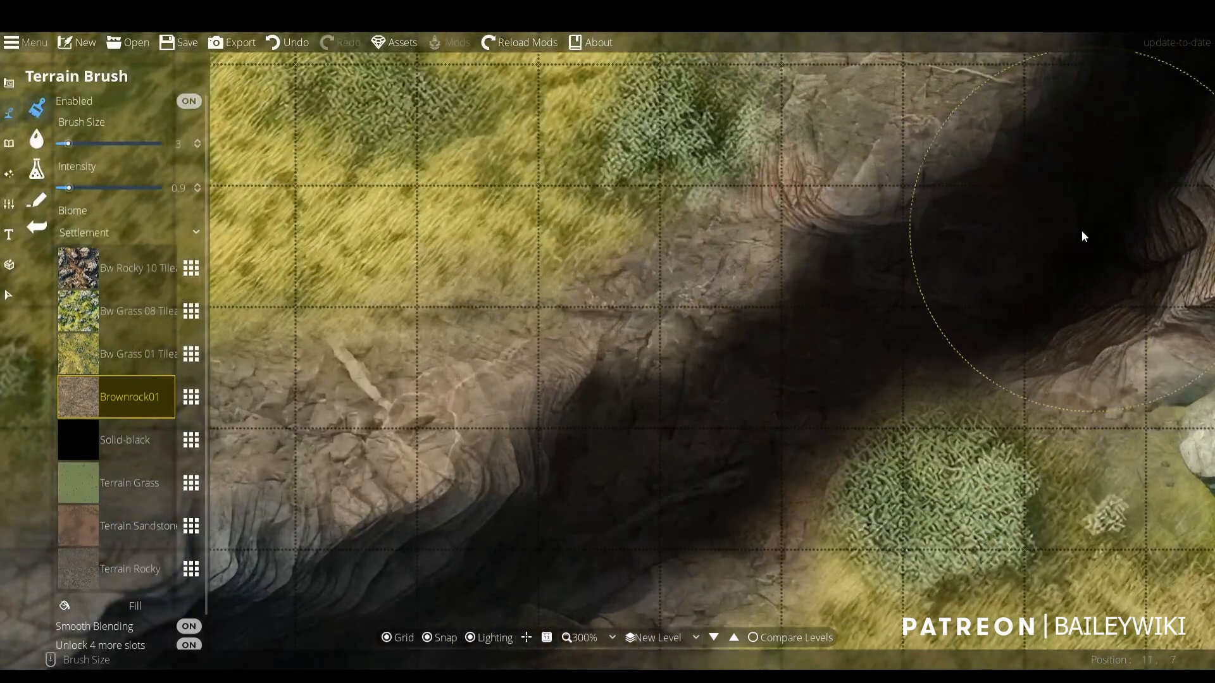
pyautogui.scroll(-2, 956, 274)
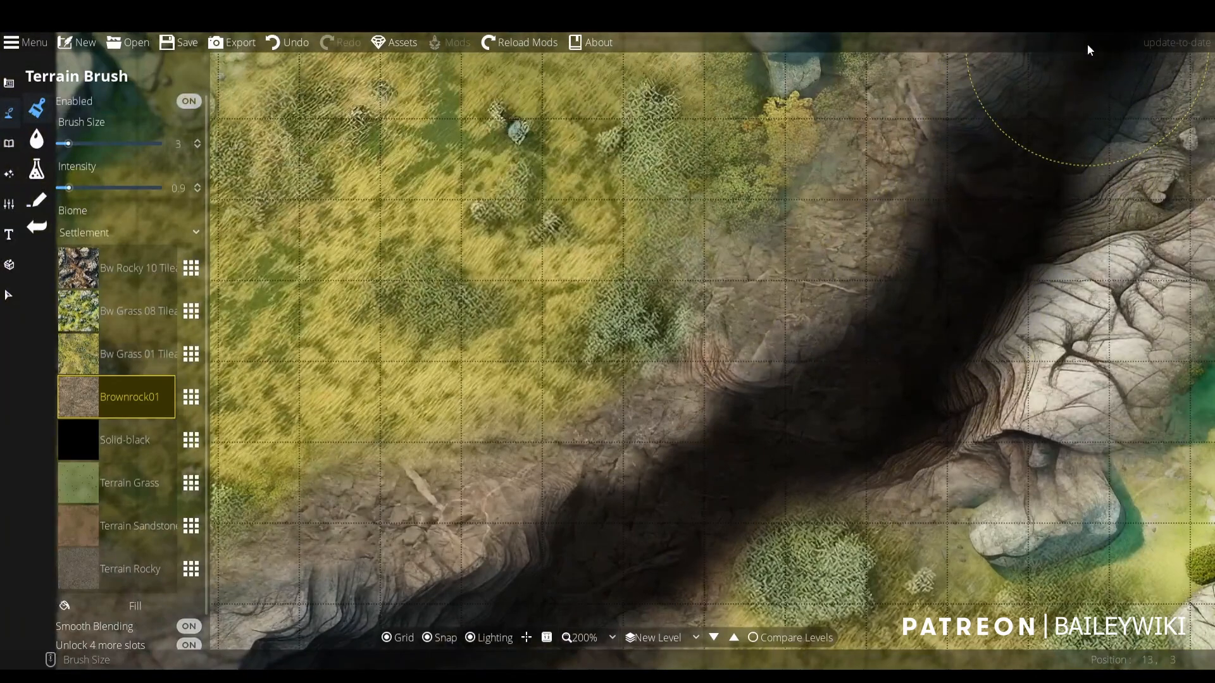
pyautogui.scroll(-4, 560, 336)
pyautogui.moveTo(560, 336); pyautogui.dragTo(648, 235)
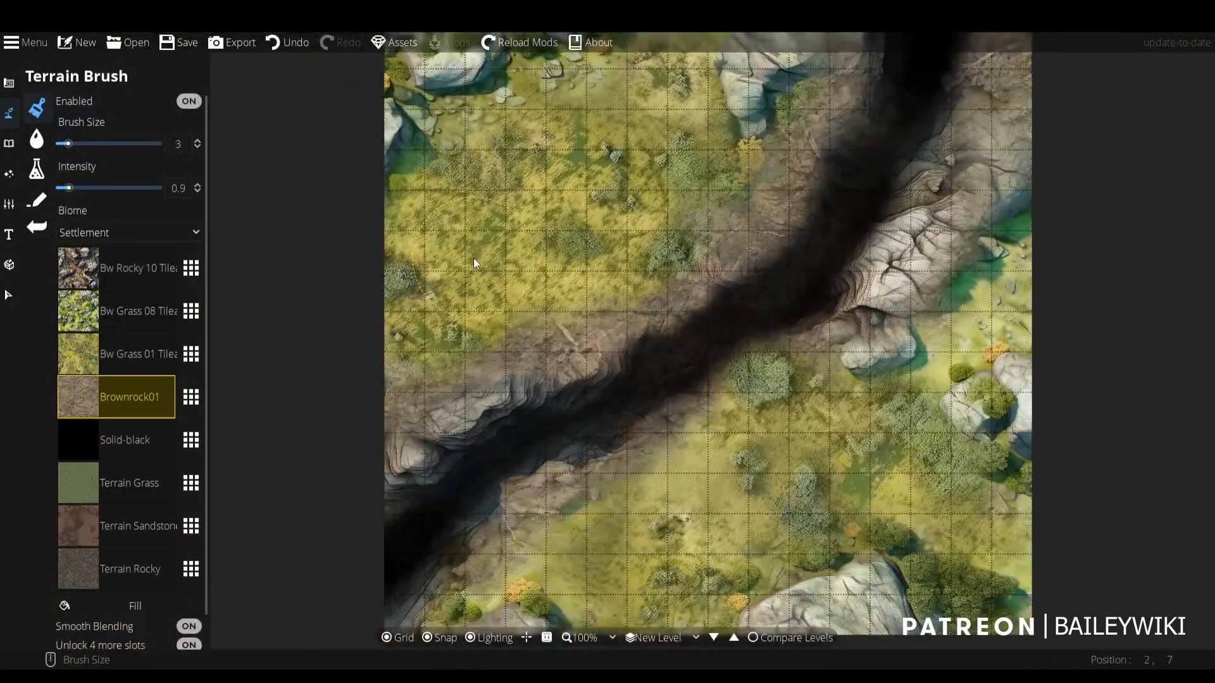
pyautogui.hotkey('ctrl', 'z')
# - Replace the Terrain Grass slot with Solid-brown from [BW] Base Assets and set the brush size to 11
pyautogui.moveTo(752, 265); pyautogui.dragTo(821, 446)
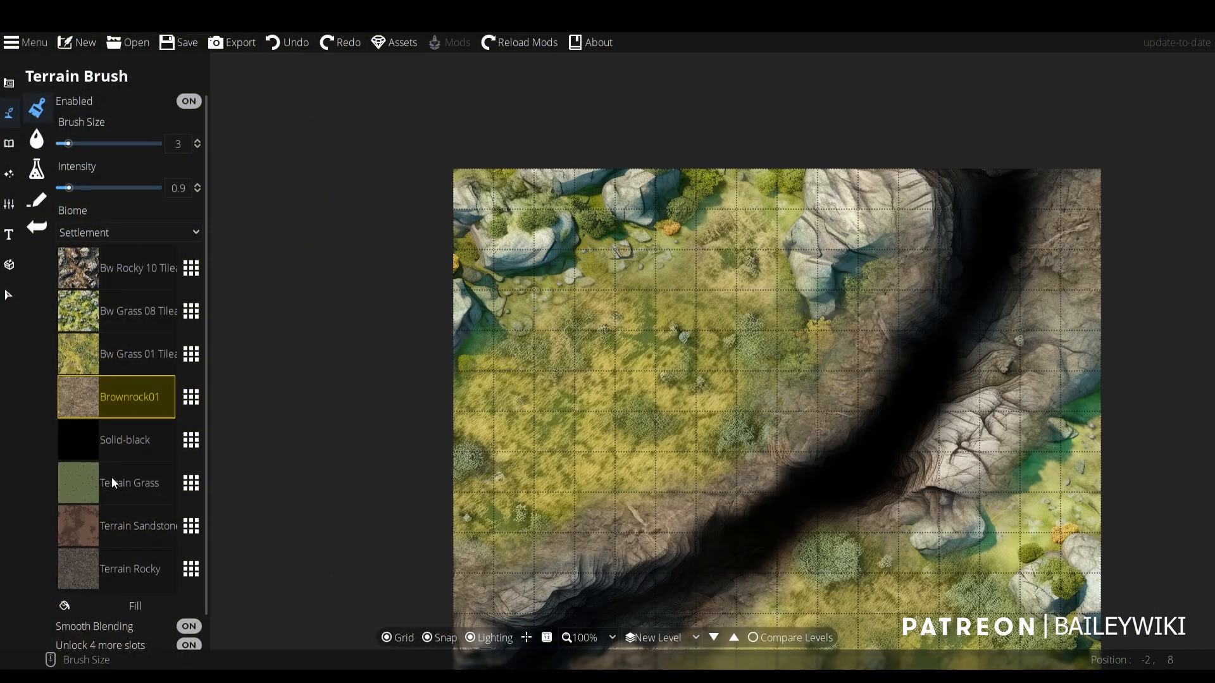
pyautogui.click(140, 487)
pyautogui.click(190, 483)
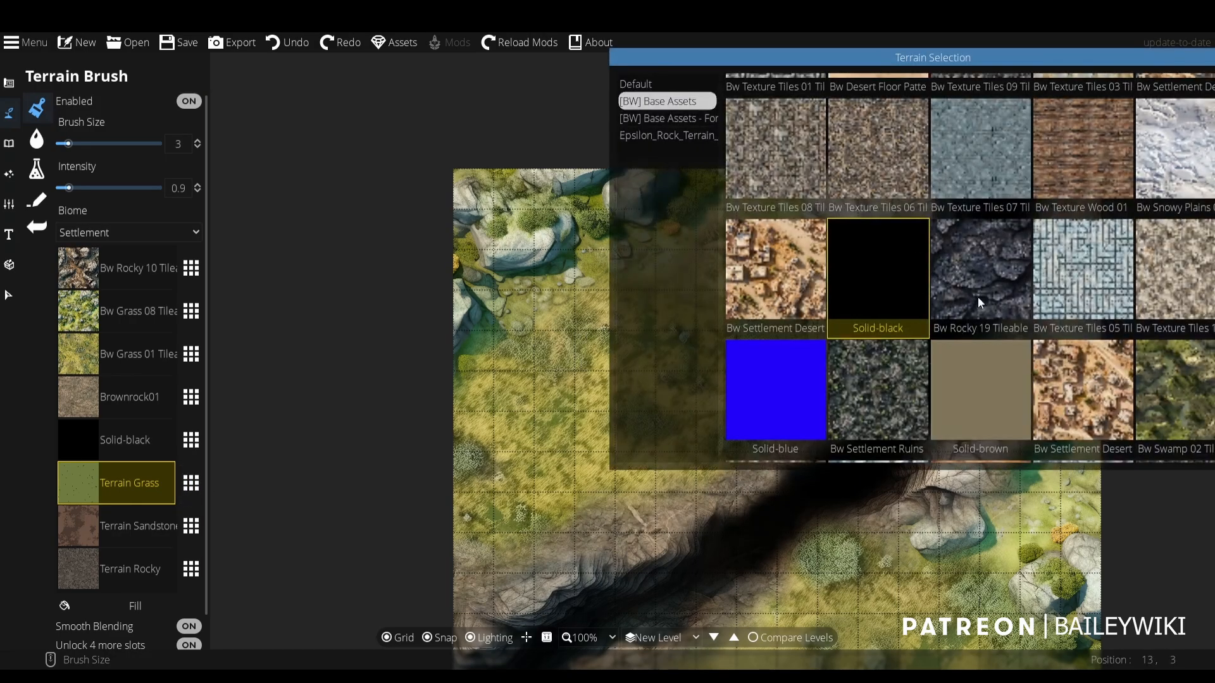
pyautogui.scroll(-3, 992, 293)
pyautogui.click(1006, 263)
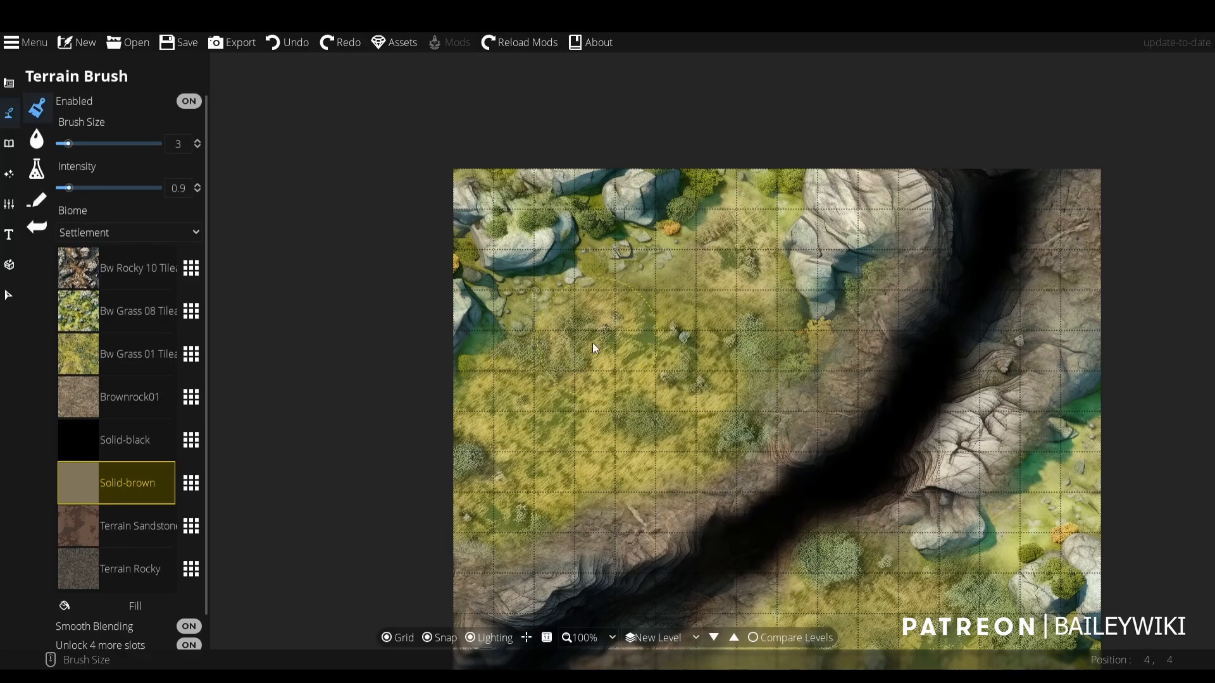
pyautogui.scroll(8, 595, 347)
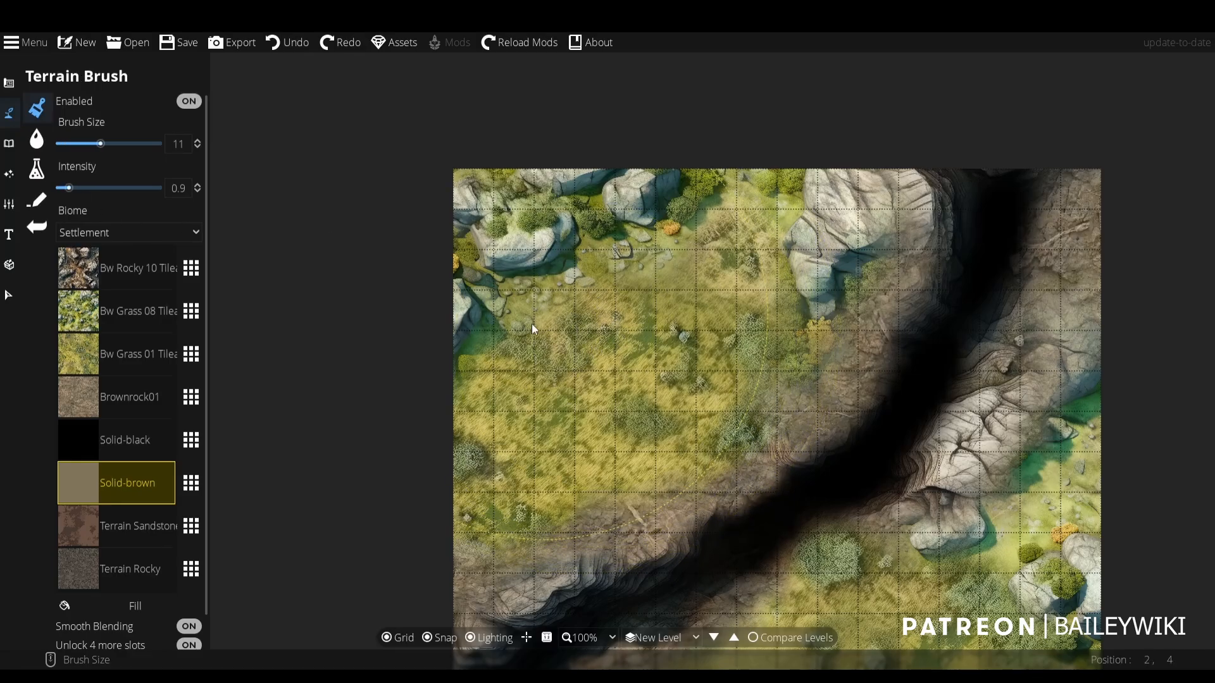
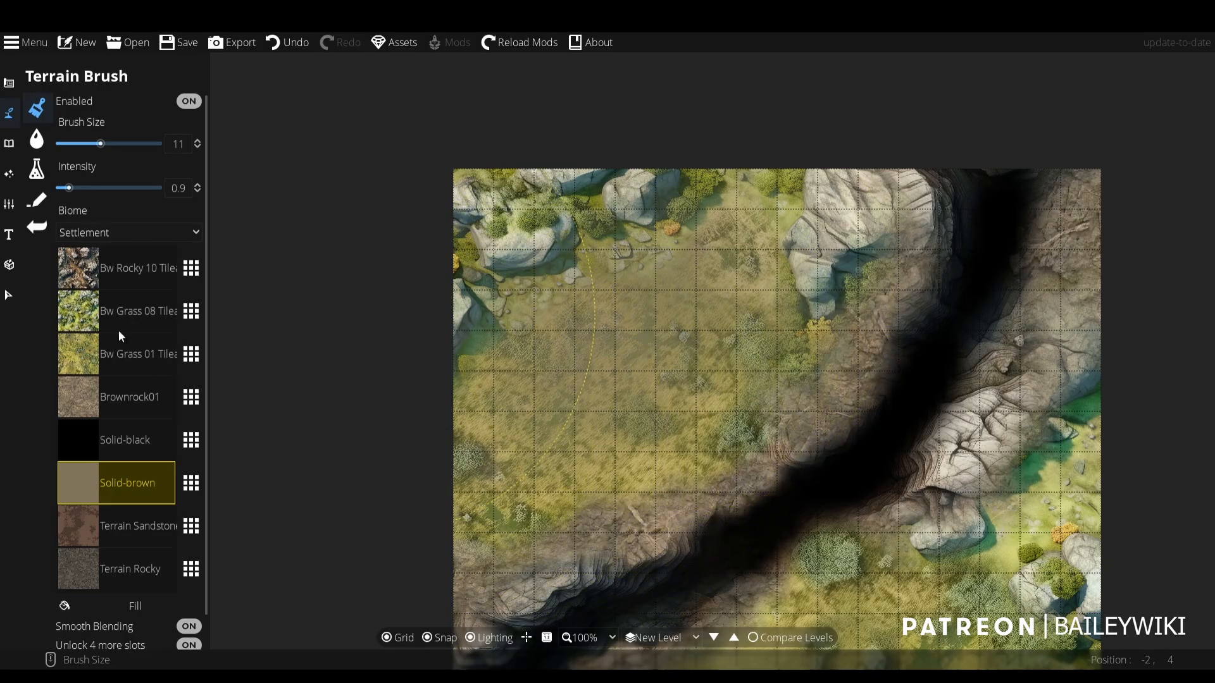
# - Try a light Solid-brown wash over the grass clearing with intensity 0.9, and undo it
pyautogui.scroll(-4, 536, 484)
pyautogui.scroll(-1, 728, 506)
pyautogui.scroll(3, 741, 438)
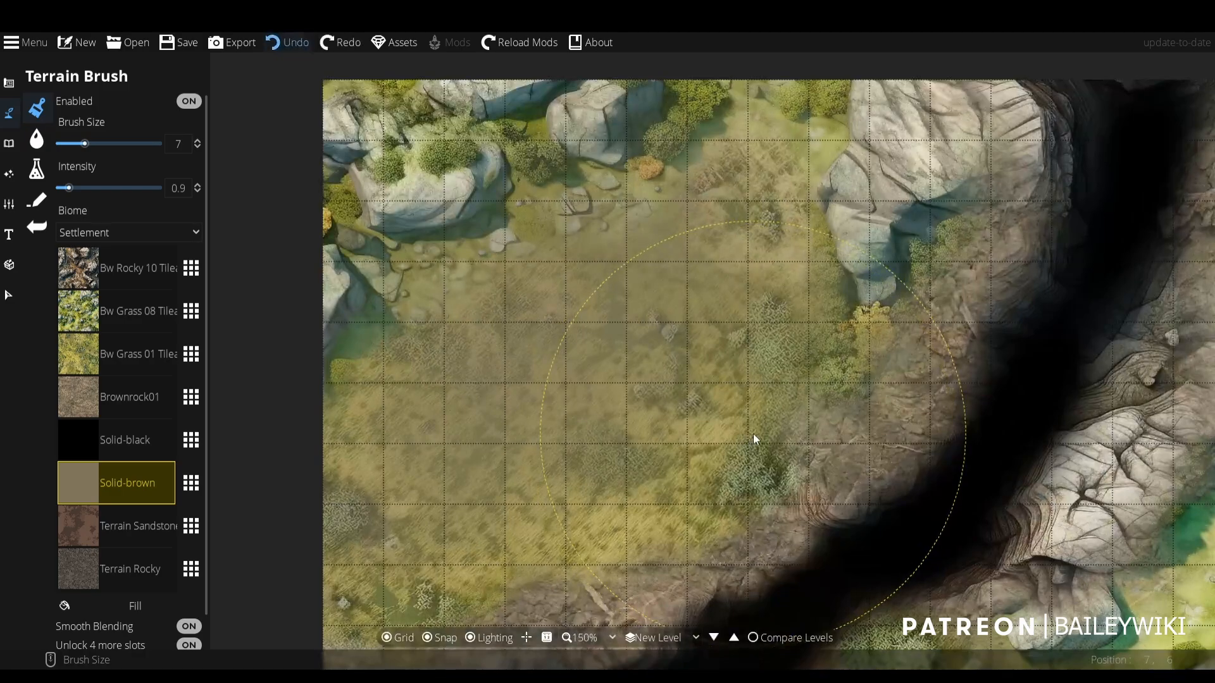
pyautogui.hotkey('ctrl', 'z')
# - Tint the pale rock outcrop beside the chasm's upper end with Solid-brown at brush size 4 and intensity 0.9
pyautogui.moveTo(938, 213)
pyautogui.mouseDown()
pyautogui.moveTo(914, 495)
pyautogui.moveTo(914, 484)
pyautogui.mouseUp()
pyautogui.scroll(-3, 906, 455)
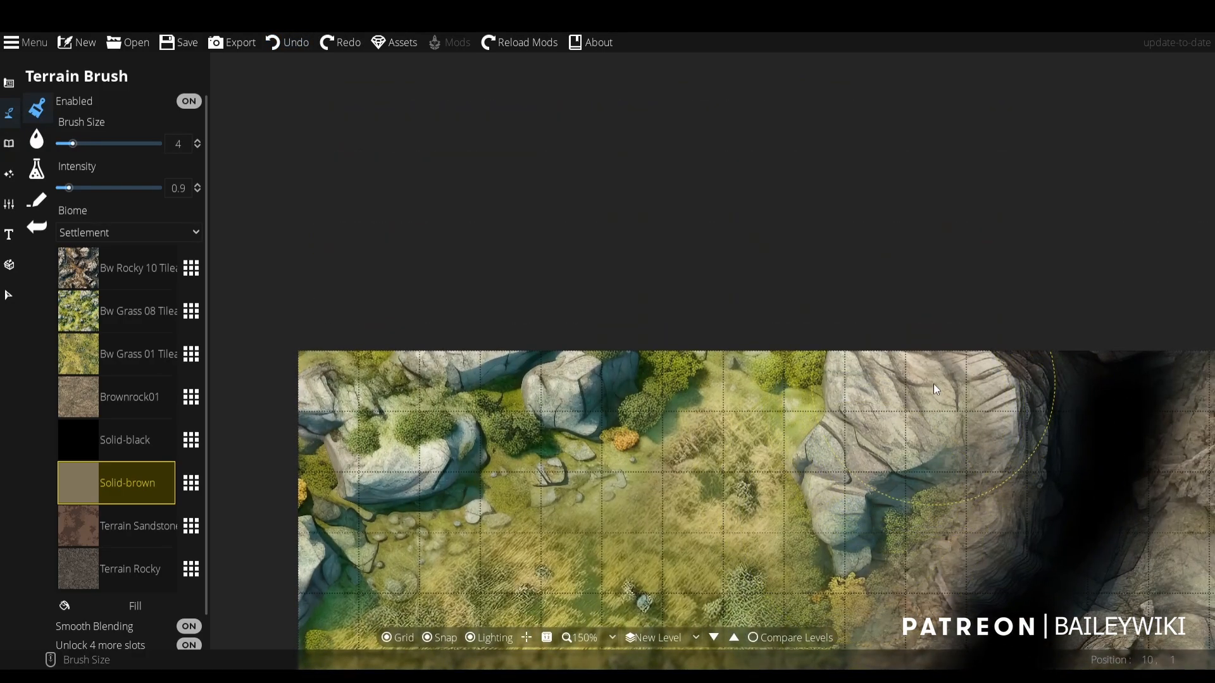
pyautogui.moveTo(852, 445)
pyautogui.mouseDown()
pyautogui.moveTo(881, 387)
pyautogui.moveTo(853, 355)
pyautogui.moveTo(949, 383)
pyautogui.moveTo(859, 527)
pyautogui.moveTo(840, 356)
pyautogui.moveTo(925, 482)
pyautogui.mouseUp()
pyautogui.moveTo(831, 413)
pyautogui.mouseDown()
pyautogui.moveTo(761, 59)
pyautogui.moveTo(744, 202)
pyautogui.mouseUp()
pyautogui.scroll(-2, 547, 437)
pyautogui.moveTo(515, 511); pyautogui.dragTo(552, 413)
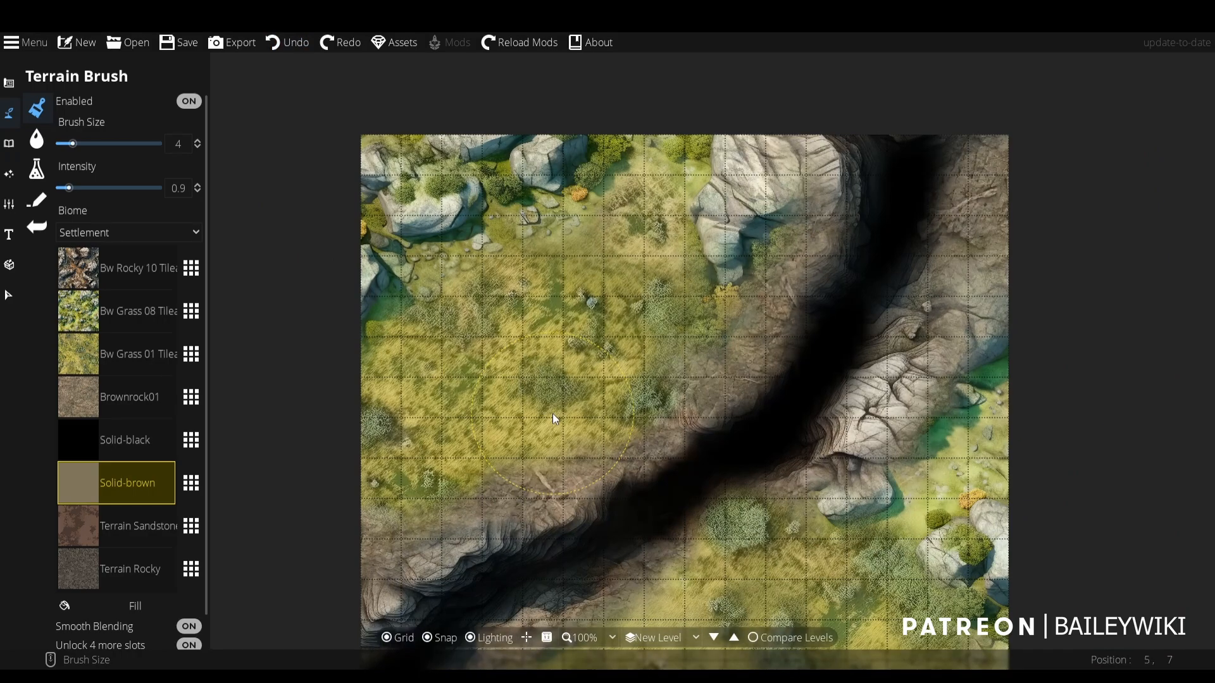
pyautogui.moveTo(619, 329); pyautogui.dragTo(631, 403)
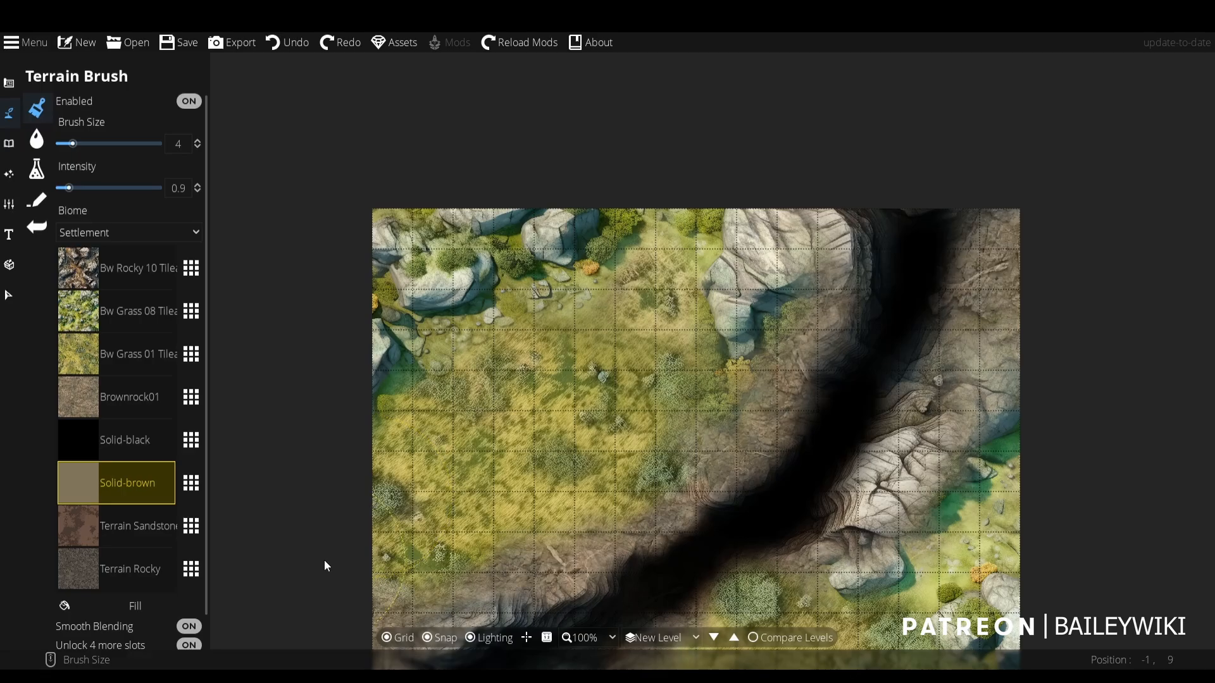
# - Switch to the water level and wash Bw Texture Desert 03 over the sea beside the cliffs with brush size 7 and intensity 0.7
pyautogui.click(678, 638)
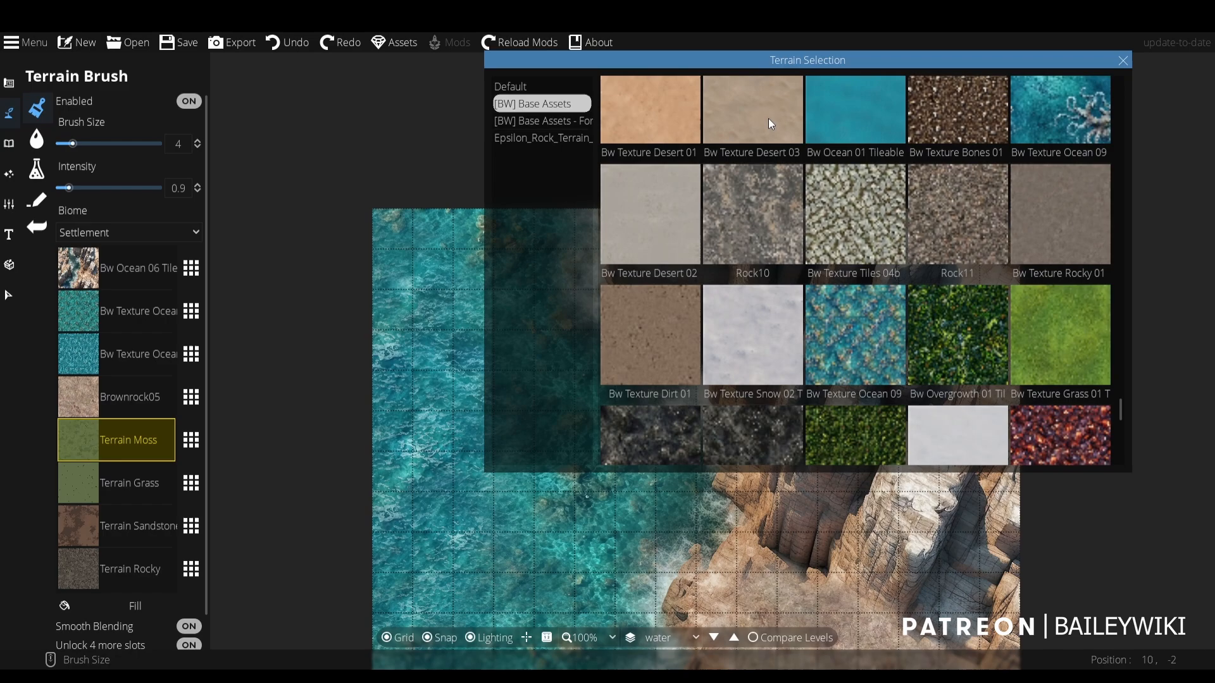
pyautogui.click(770, 122)
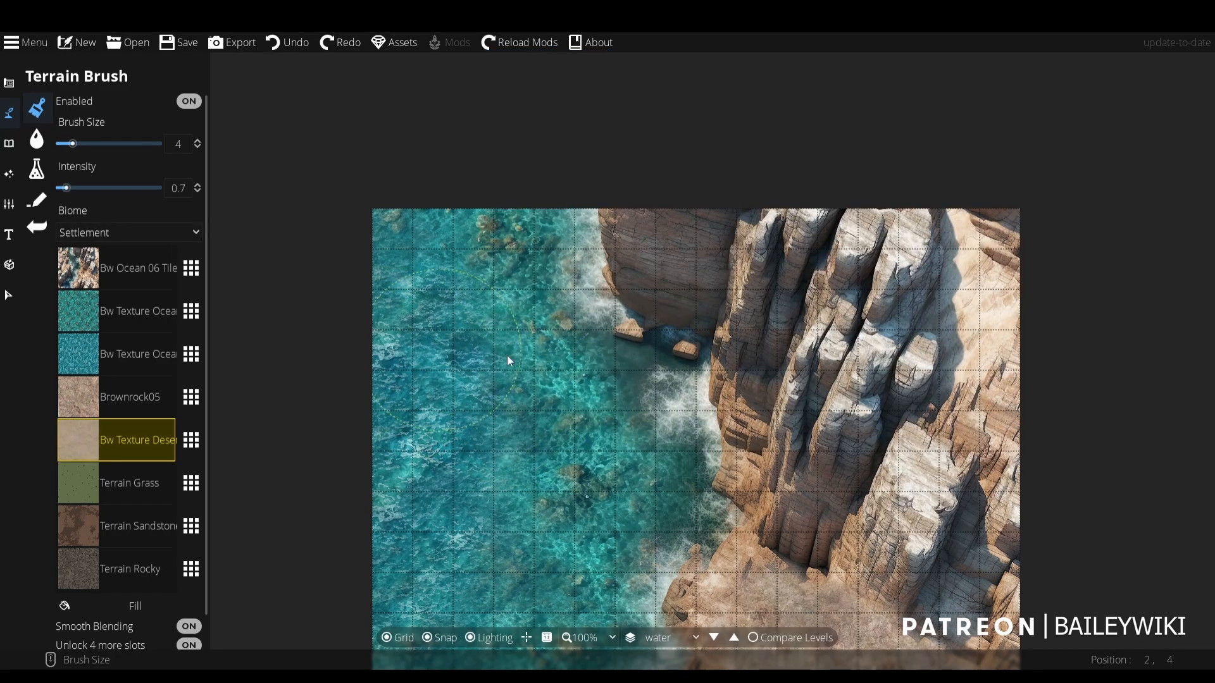
pyautogui.scroll(3, 507, 355)
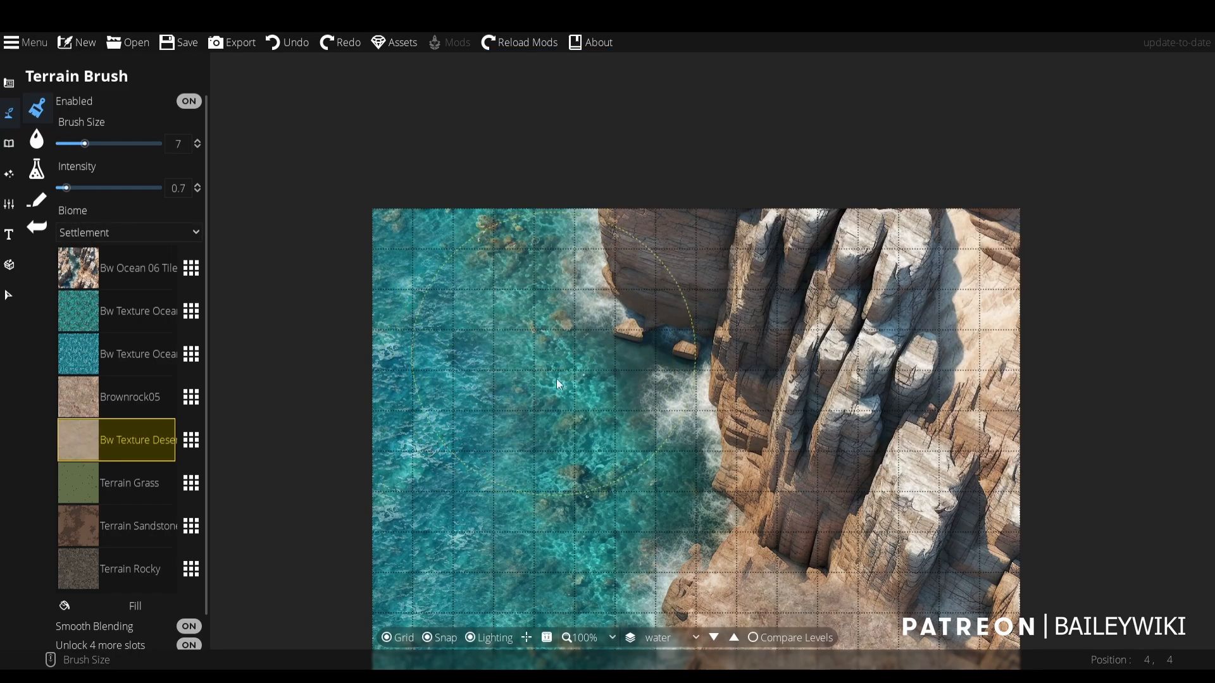
pyautogui.click(539, 526)
pyautogui.moveTo(578, 407); pyautogui.dragTo(624, 26)
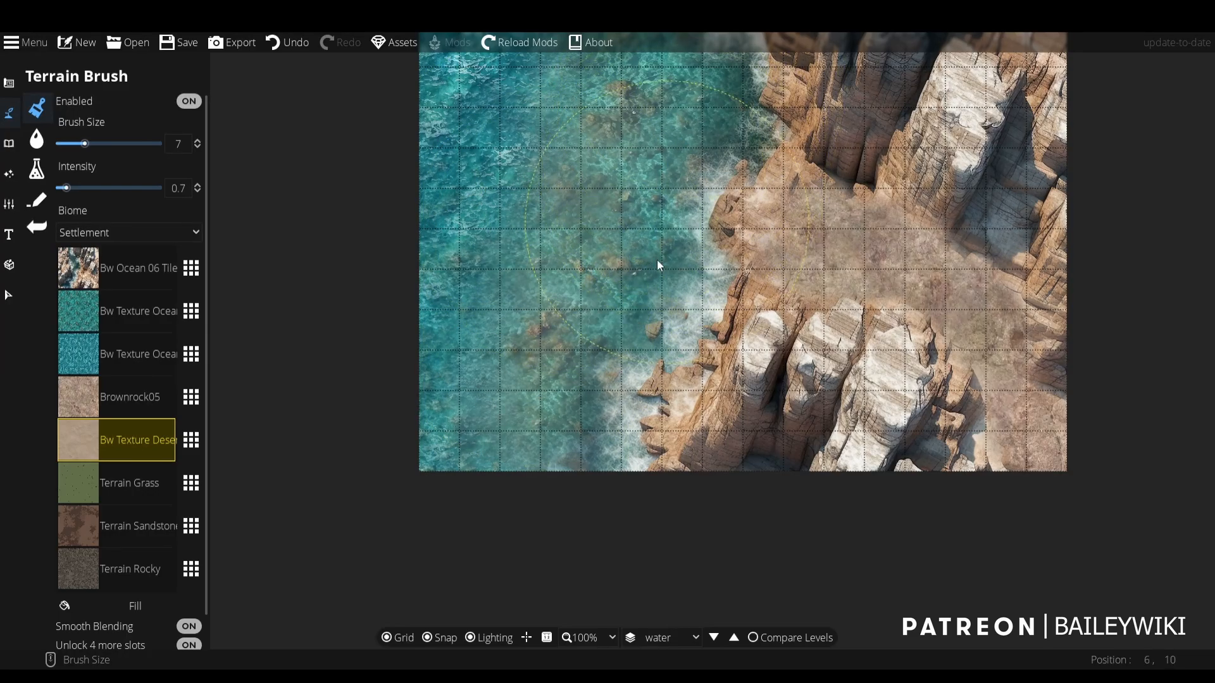
pyautogui.scroll(4, 628, 364)
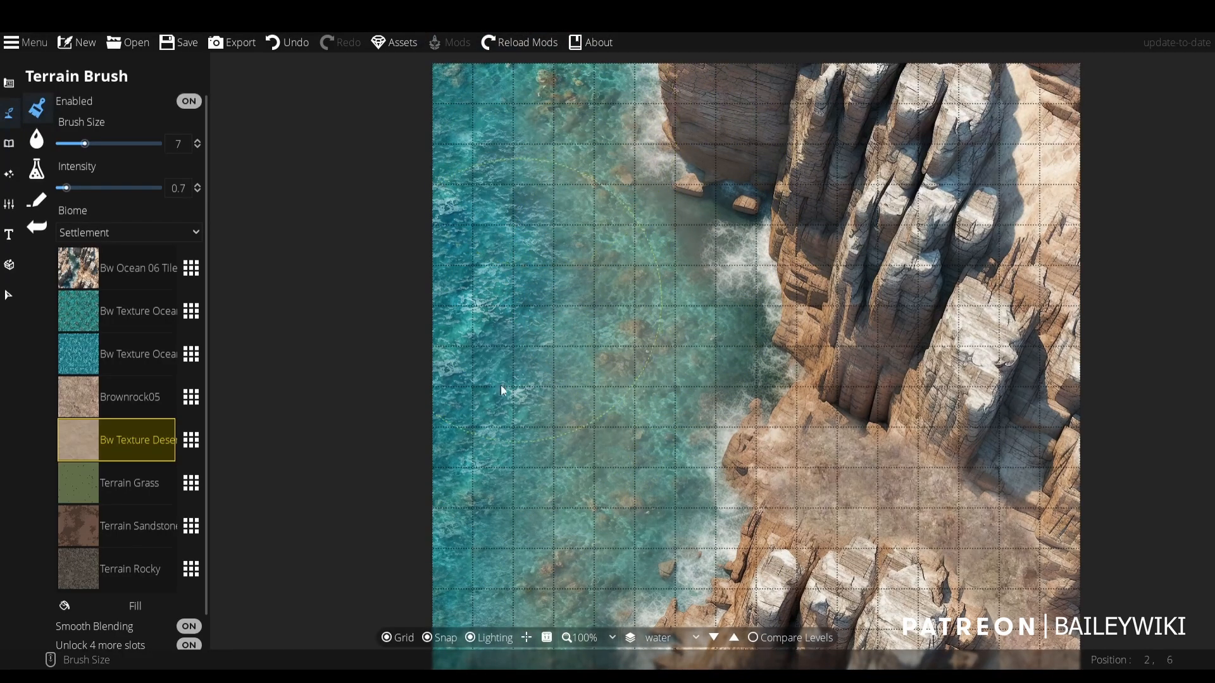
pyautogui.scroll(-1, 443, 425)
pyautogui.scroll(1, 359, 485)
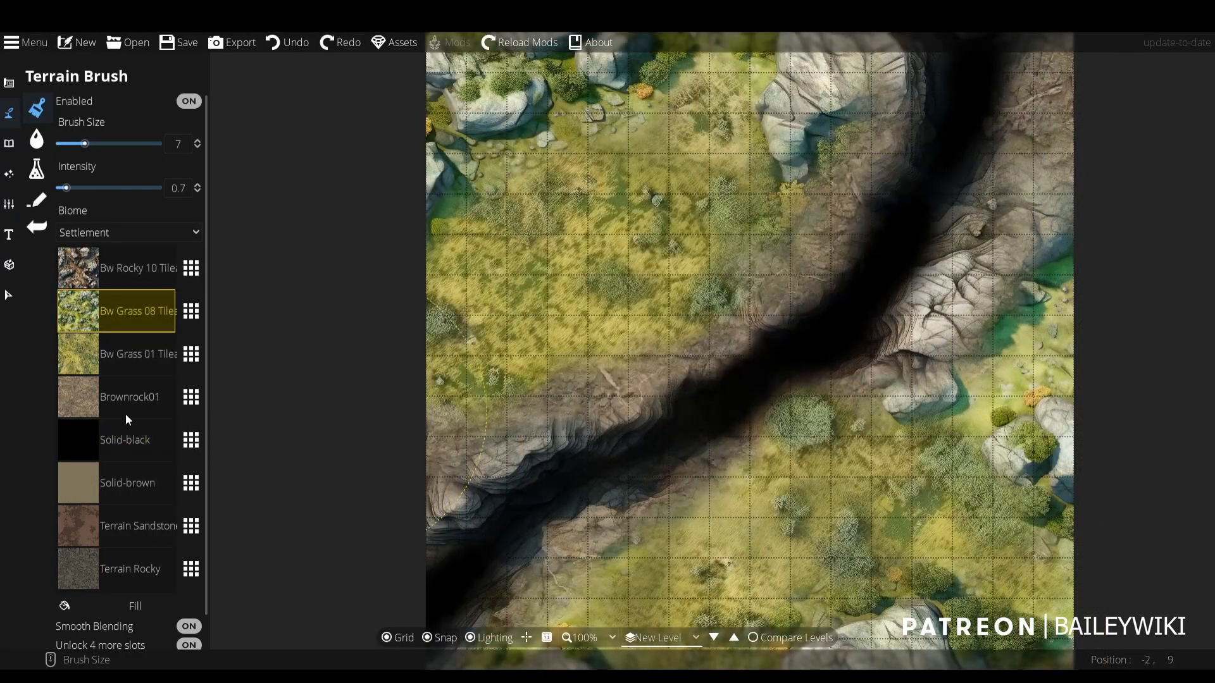
# - Replace the Solid-brown slot of the ravine level with Bw Overgrowth 01 from [BW] Base Assets and set the brush size to 3
pyautogui.click(150, 474)
pyautogui.click(192, 483)
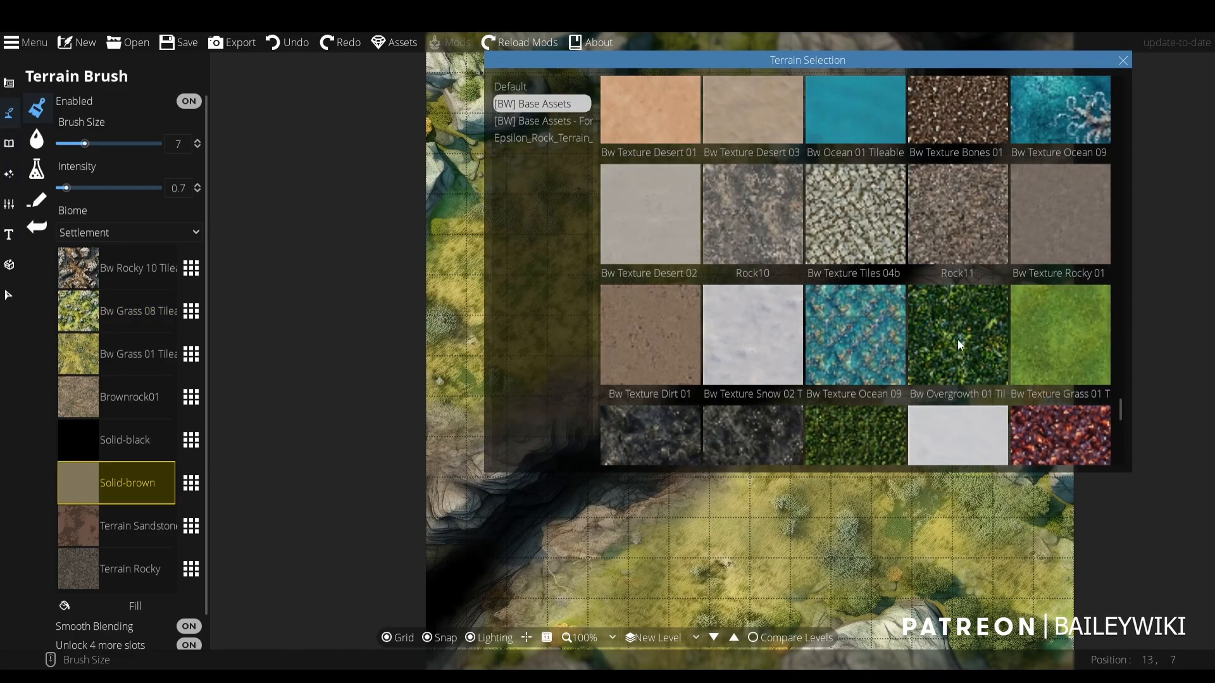
pyautogui.scroll(-3, 958, 339)
pyautogui.scroll(1, 960, 332)
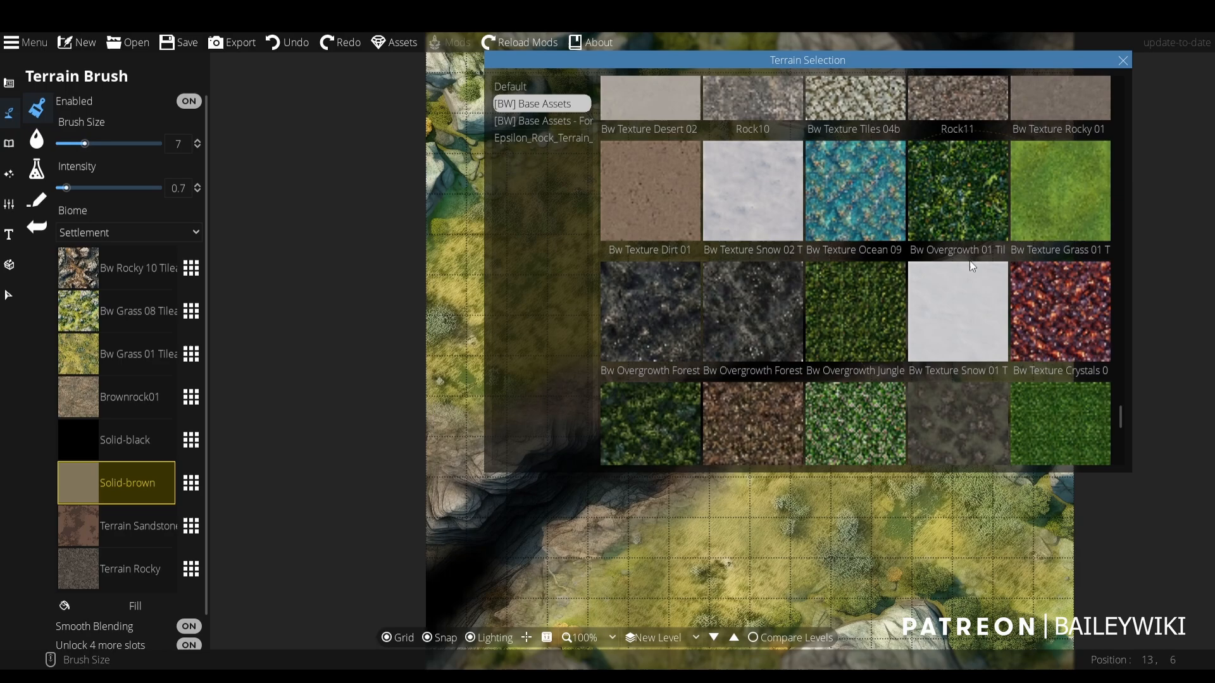
pyautogui.click(963, 211)
pyautogui.scroll(-4, 490, 322)
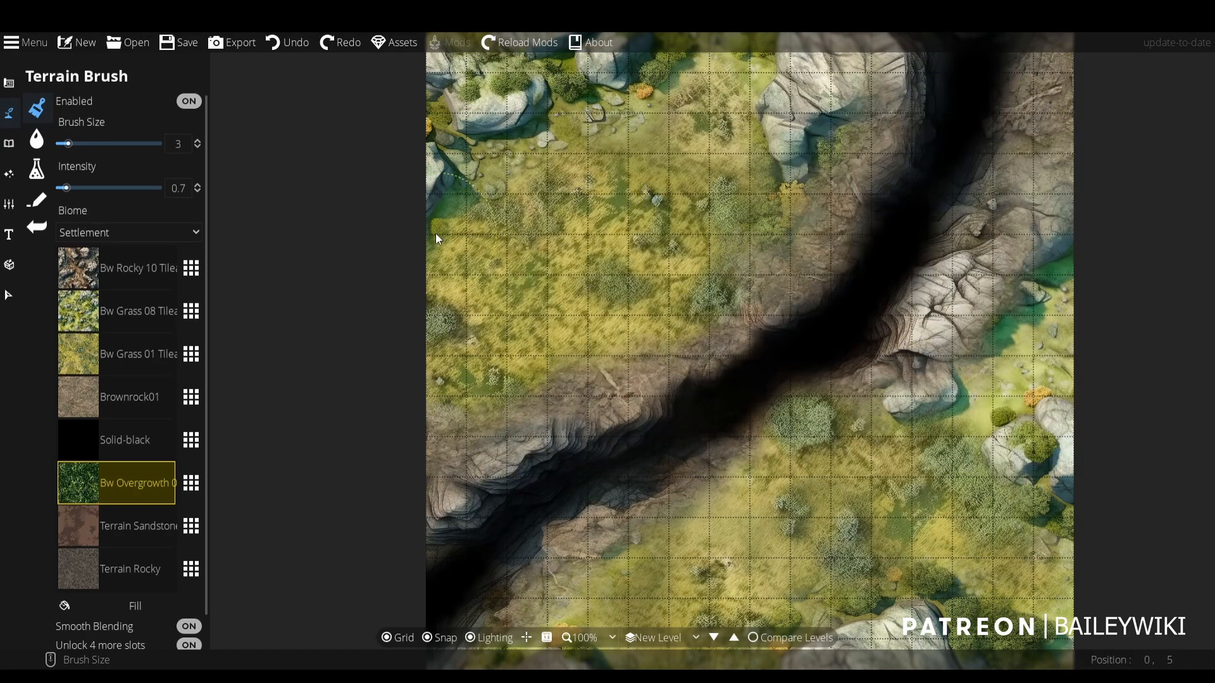
# - Paint Bw Overgrowth 01 along the ravine map's upper and upper-left edges around the boulders with intensity 4.8
pyautogui.click(435, 185)
pyautogui.moveTo(66, 187); pyautogui.dragTo(116, 188)
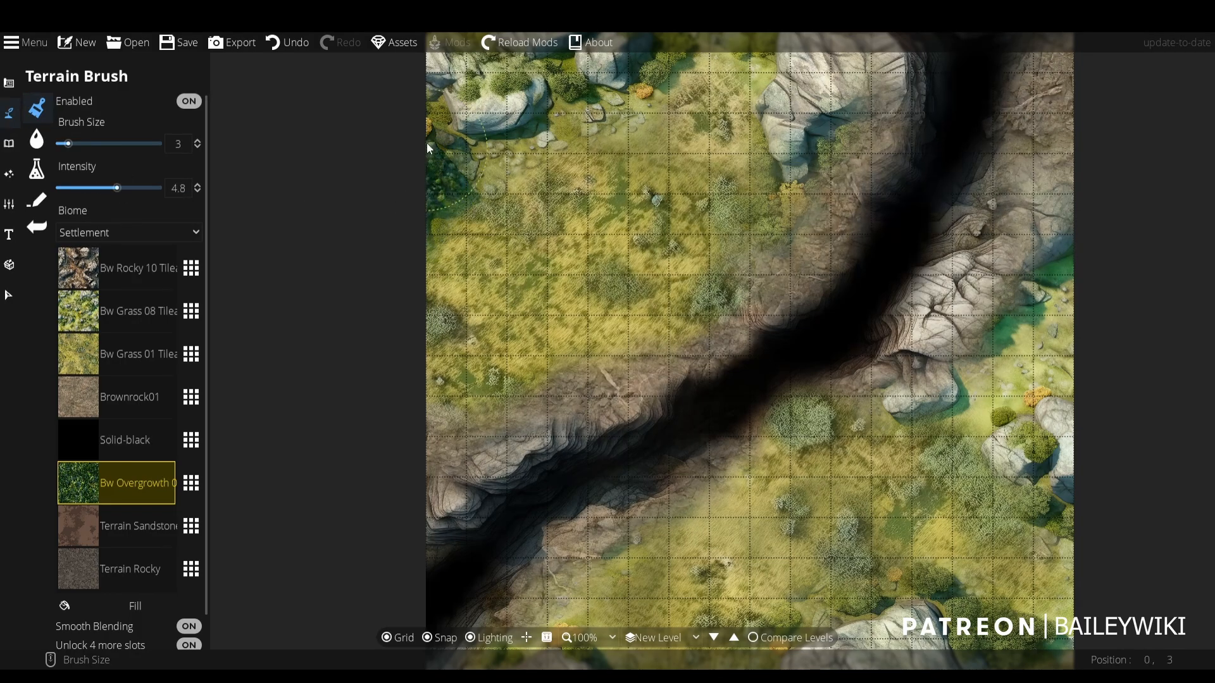
pyautogui.moveTo(416, 83)
pyautogui.mouseDown()
pyautogui.moveTo(465, 272)
pyautogui.moveTo(476, 245)
pyautogui.moveTo(603, 214)
pyautogui.moveTo(616, 220)
pyautogui.moveTo(567, 222)
pyautogui.moveTo(663, 244)
pyautogui.moveTo(689, 224)
pyautogui.moveTo(799, 235)
pyautogui.moveTo(780, 256)
pyautogui.moveTo(780, 299)
pyautogui.moveTo(751, 263)
pyautogui.moveTo(681, 219)
pyautogui.moveTo(773, 320)
pyautogui.mouseUp()
pyautogui.scroll(-2, 791, 319)
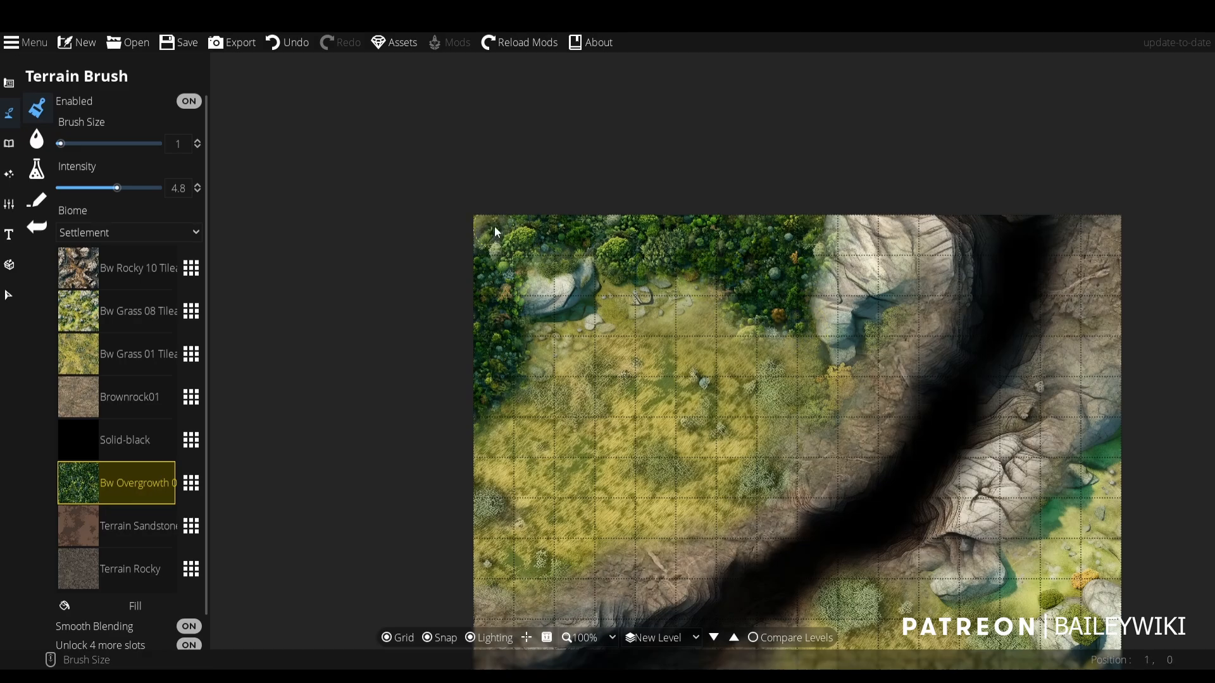
# - Paint Bw Overgrowth 01 into the map's lower-right corner beside the large rock with brush size 3 and intensity 4.8
pyautogui.scroll(2, 494, 226)
pyautogui.moveTo(491, 334)
pyautogui.mouseDown()
pyautogui.moveTo(453, 404)
pyautogui.moveTo(502, 354)
pyautogui.moveTo(541, 346)
pyautogui.moveTo(548, 376)
pyautogui.moveTo(549, 187)
pyautogui.mouseUp()
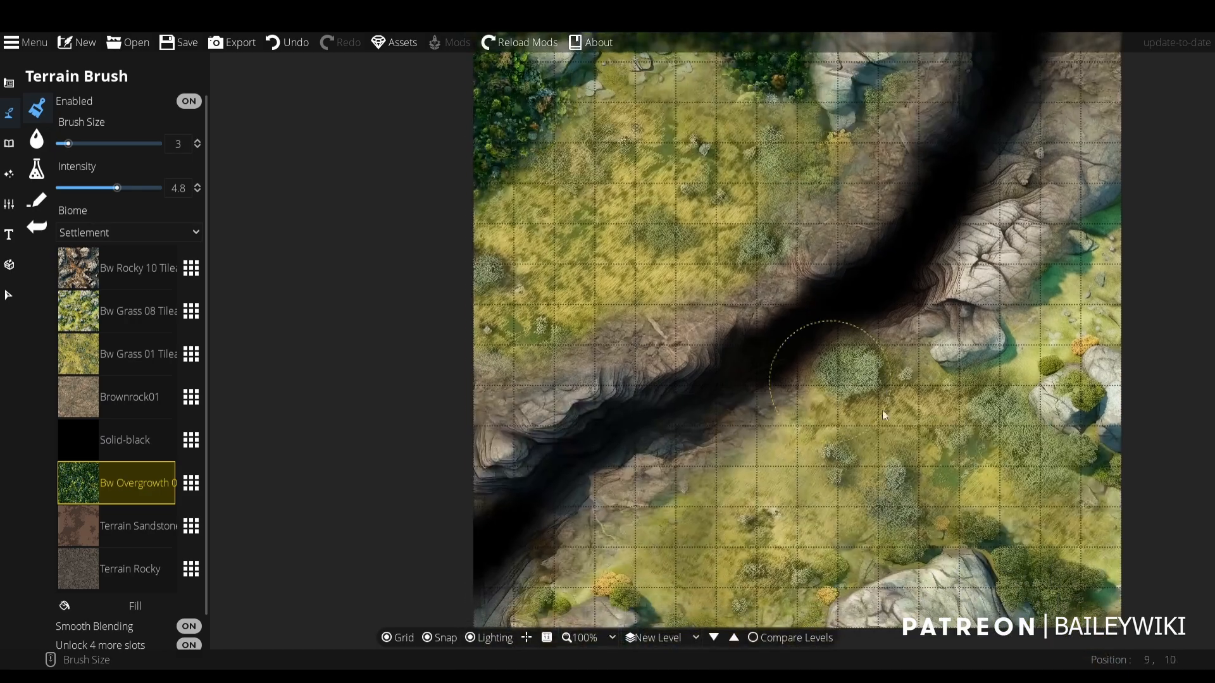
pyautogui.moveTo(917, 436); pyautogui.dragTo(903, 316)
pyautogui.moveTo(1030, 502)
pyautogui.mouseDown()
pyautogui.moveTo(1085, 540)
pyautogui.moveTo(1103, 521)
pyautogui.moveTo(1086, 487)
pyautogui.moveTo(1051, 495)
pyautogui.moveTo(1020, 478)
pyautogui.moveTo(1011, 508)
pyautogui.moveTo(1082, 561)
pyautogui.moveTo(1102, 535)
pyautogui.moveTo(1058, 477)
pyautogui.mouseUp()
pyautogui.scroll(-1, 1058, 473)
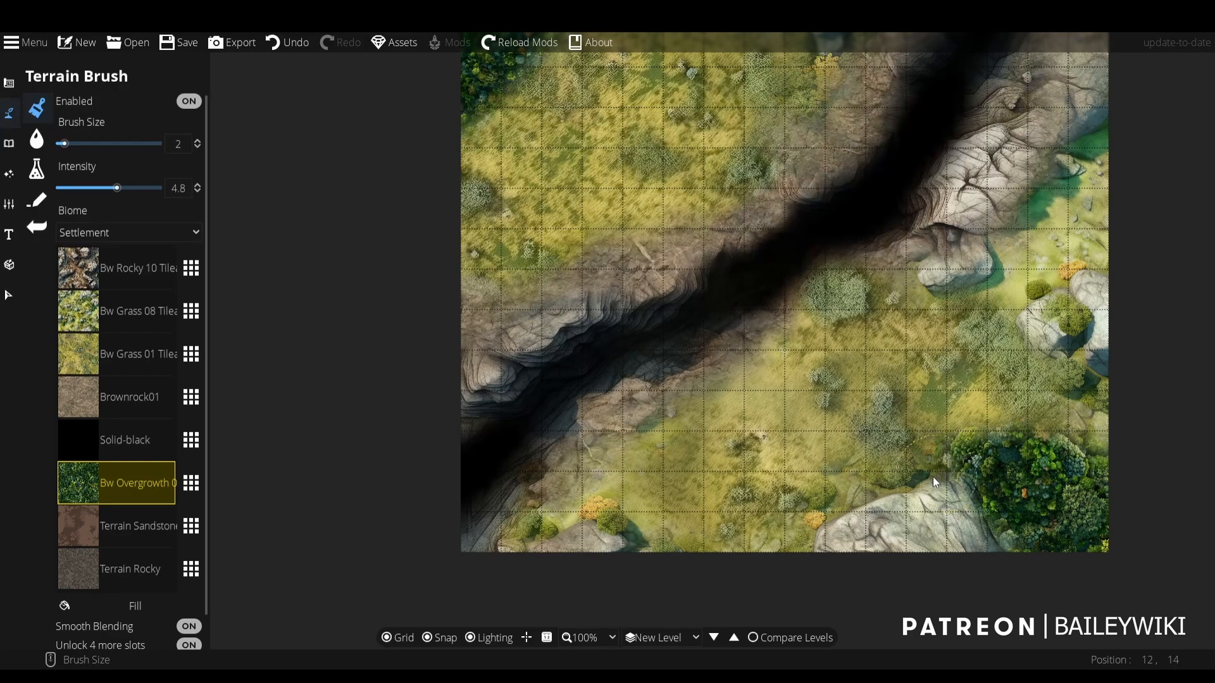
pyautogui.moveTo(609, 301)
pyautogui.mouseDown()
pyautogui.moveTo(650, 348)
pyautogui.moveTo(679, 491)
pyautogui.mouseUp()
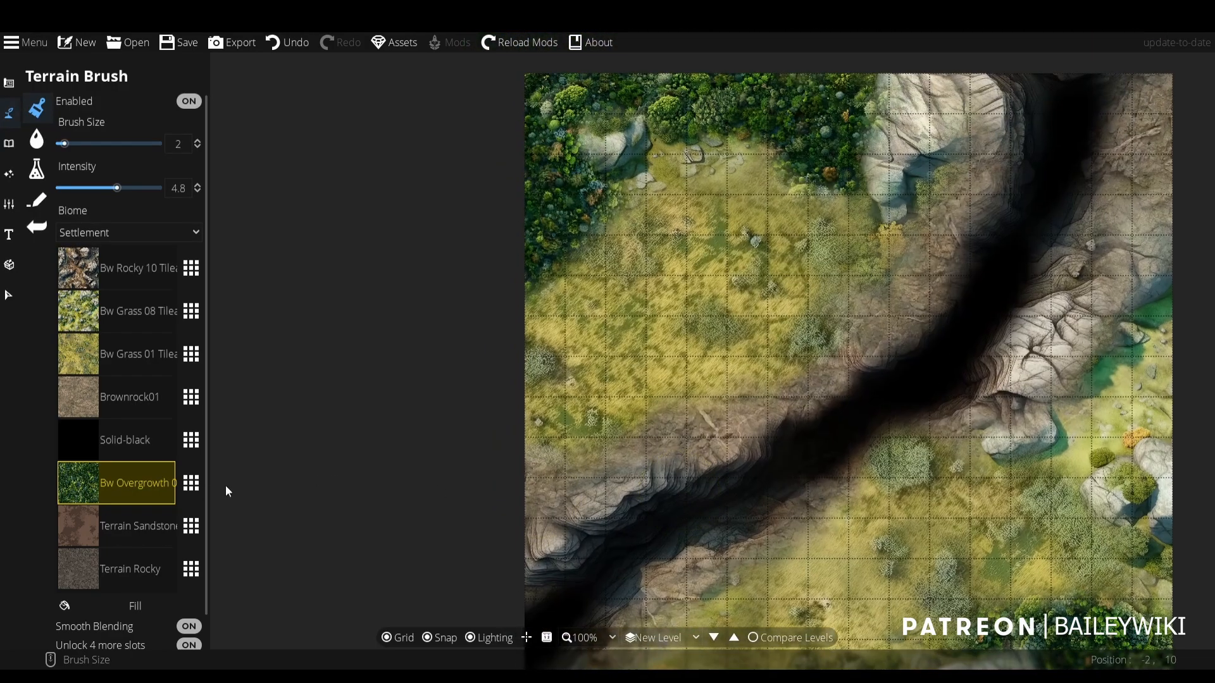
# - Replace the Bw Overgrowth 01 slot with Bw Overgrowth Jungle and extend the foliage in the map's lower-right corner with brush size 2
pyautogui.click(190, 484)
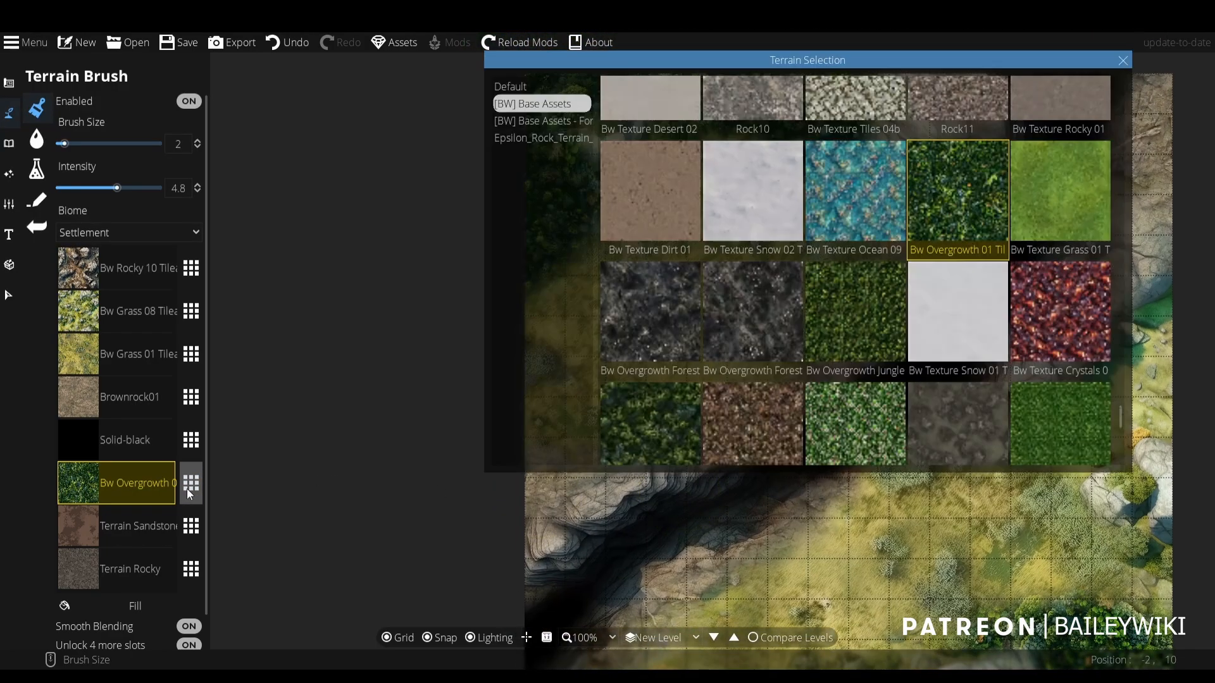
pyautogui.click(864, 310)
pyautogui.moveTo(816, 229); pyautogui.dragTo(621, 109)
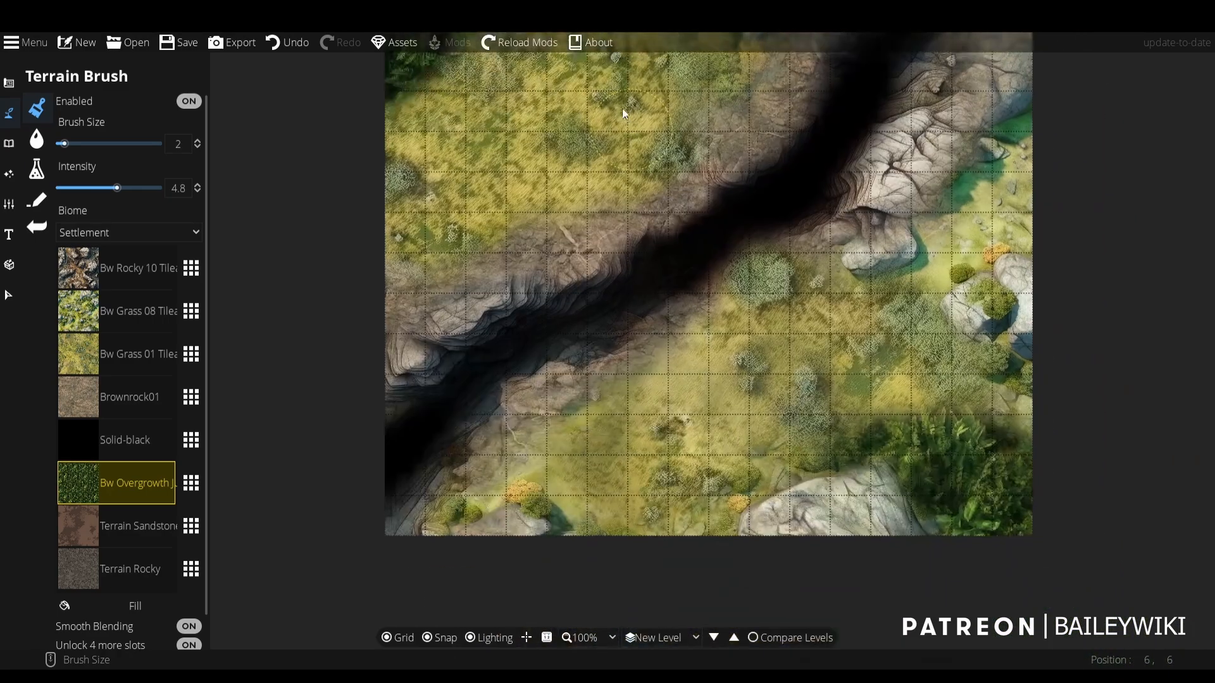
pyautogui.scroll(2, 970, 396)
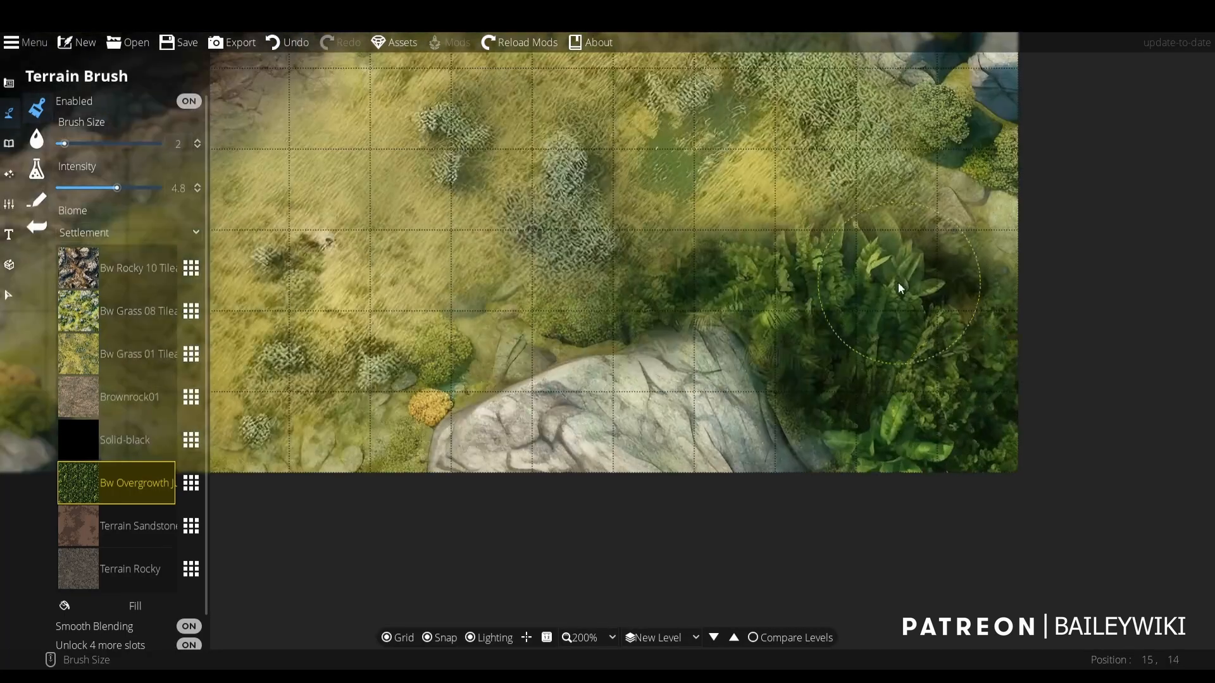
pyautogui.moveTo(898, 282)
pyautogui.mouseDown()
pyautogui.moveTo(865, 237)
pyautogui.moveTo(861, 266)
pyautogui.moveTo(807, 254)
pyautogui.moveTo(803, 232)
pyautogui.moveTo(833, 238)
pyautogui.moveTo(777, 268)
pyautogui.moveTo(740, 243)
pyautogui.moveTo(706, 285)
pyautogui.moveTo(721, 257)
pyautogui.moveTo(657, 301)
pyautogui.moveTo(754, 236)
pyautogui.moveTo(767, 209)
pyautogui.moveTo(750, 217)
pyautogui.moveTo(801, 218)
pyautogui.moveTo(822, 191)
pyautogui.moveTo(923, 249)
pyautogui.mouseUp()
pyautogui.scroll(-1, 705, 283)
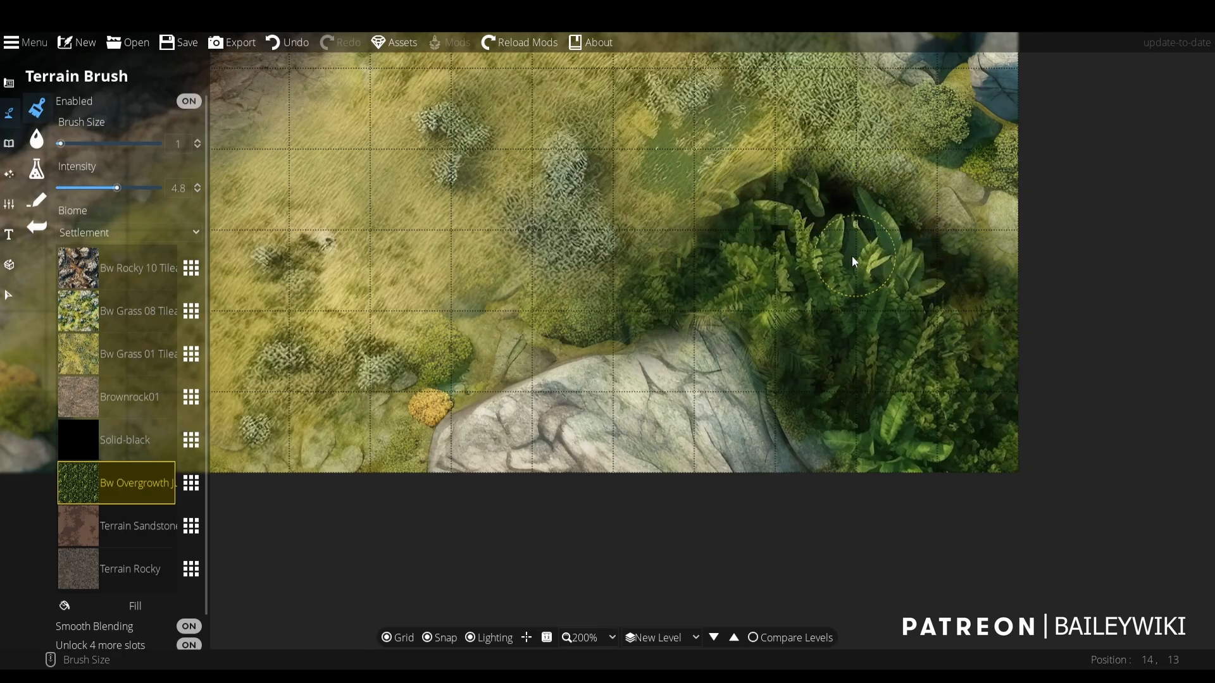
# - Blend Bw Grass 01 along the jungle's edge in the map's lower-right corner with brush size 1 and intensity 4.8
pyautogui.click(107, 354)
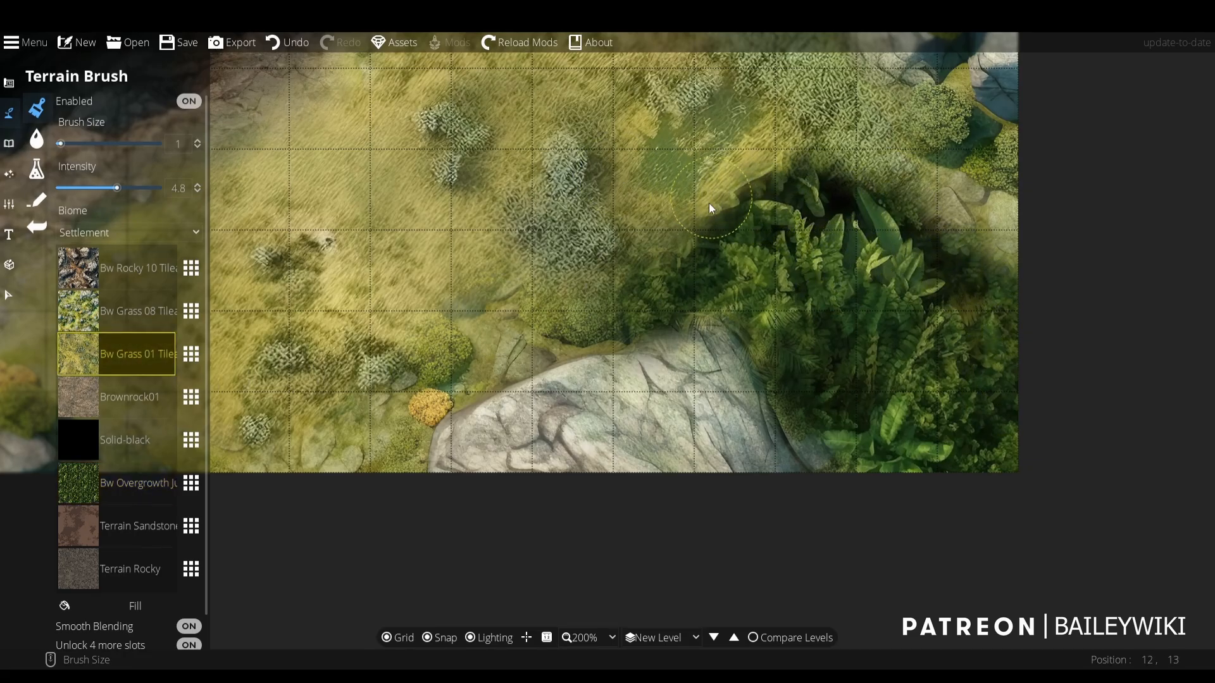
pyautogui.moveTo(709, 203)
pyautogui.mouseDown()
pyautogui.moveTo(760, 169)
pyautogui.moveTo(740, 188)
pyautogui.moveTo(781, 174)
pyautogui.moveTo(757, 157)
pyautogui.moveTo(784, 152)
pyautogui.moveTo(832, 167)
pyautogui.moveTo(849, 154)
pyautogui.moveTo(849, 167)
pyautogui.moveTo(909, 182)
pyautogui.moveTo(931, 206)
pyautogui.mouseUp()
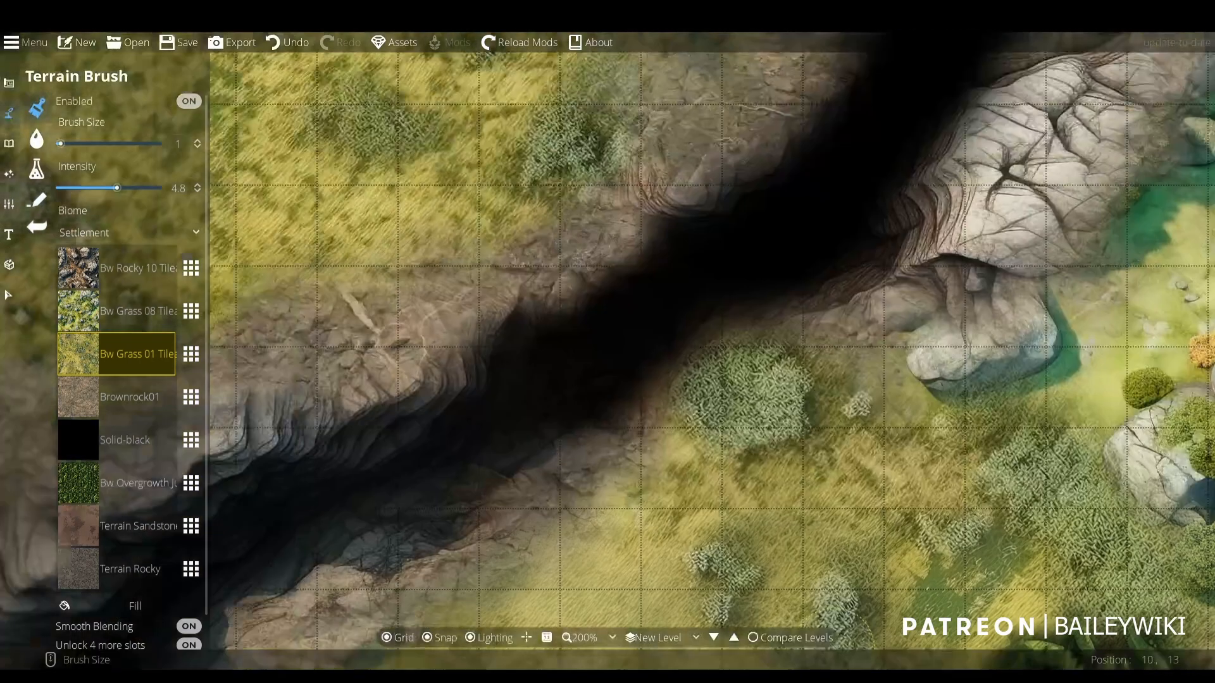
pyautogui.scroll(-2, 620, 224)
# - Refine the jungle's edge around the upper-left boulder and clearing with Bw Grass 01 and Bw Overgrowth Jungle at brush size 1
pyautogui.moveTo(620, 224); pyautogui.dragTo(867, 607)
pyautogui.scroll(2, 541, 430)
pyautogui.scroll(1, 653, 400)
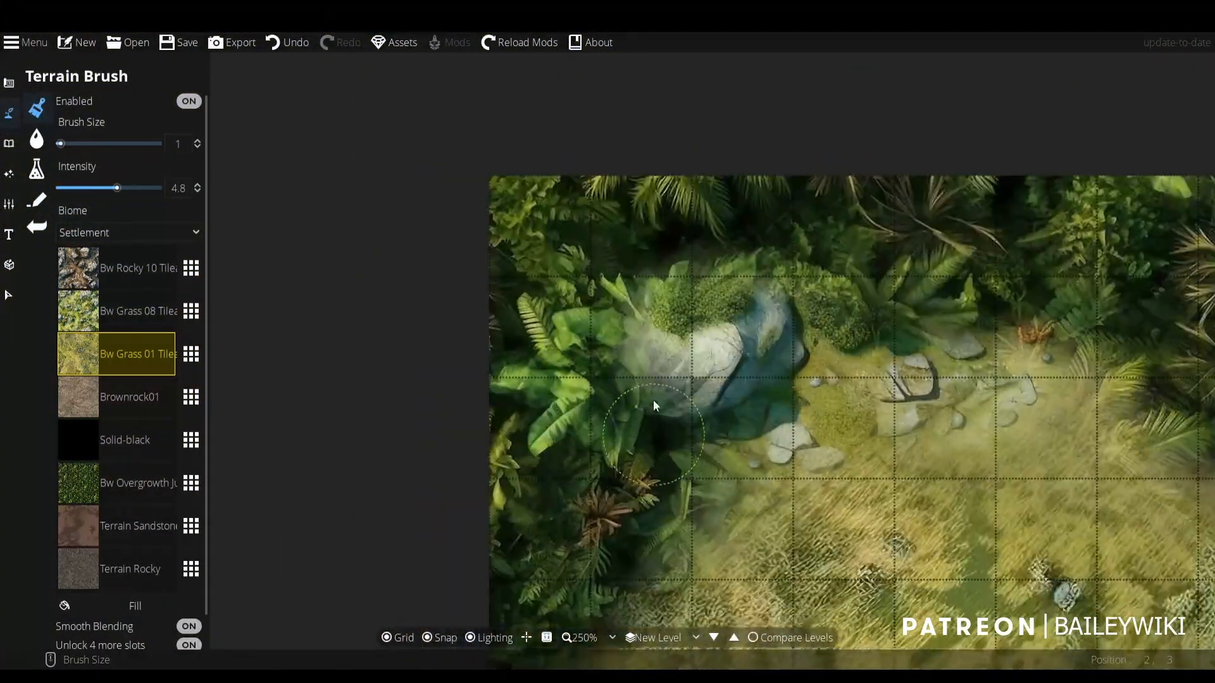
pyautogui.moveTo(653, 400); pyautogui.dragTo(646, 321)
pyautogui.click(129, 477)
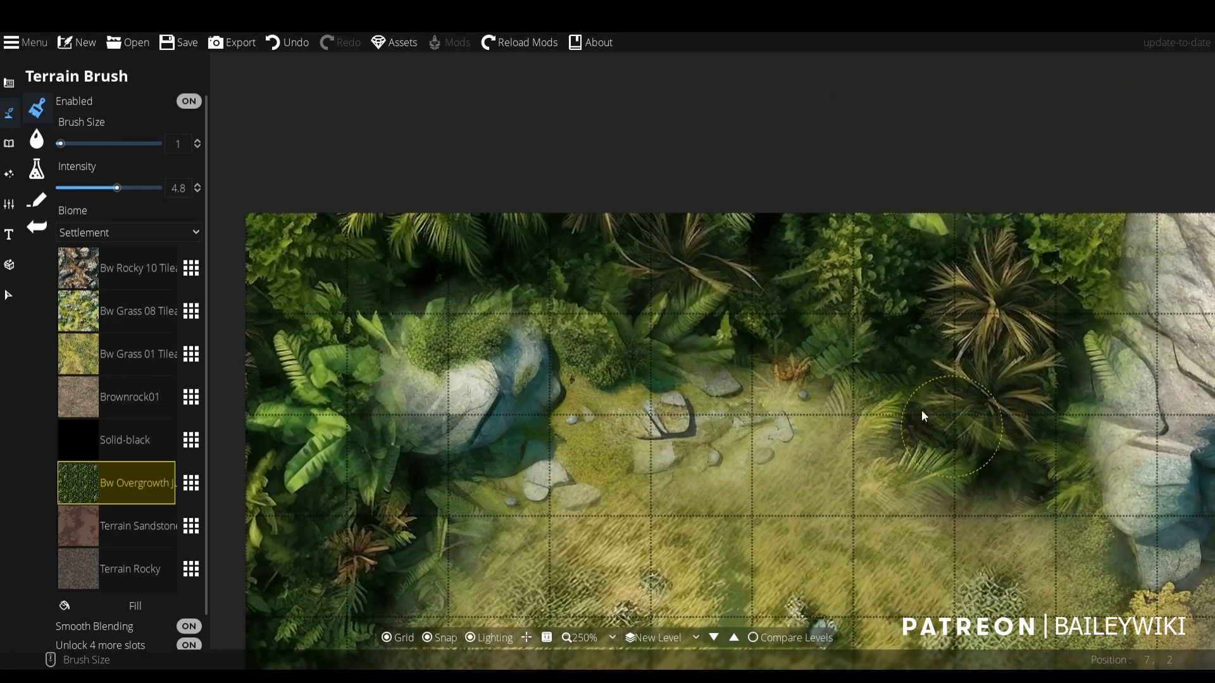
pyautogui.scroll(-2, 855, 501)
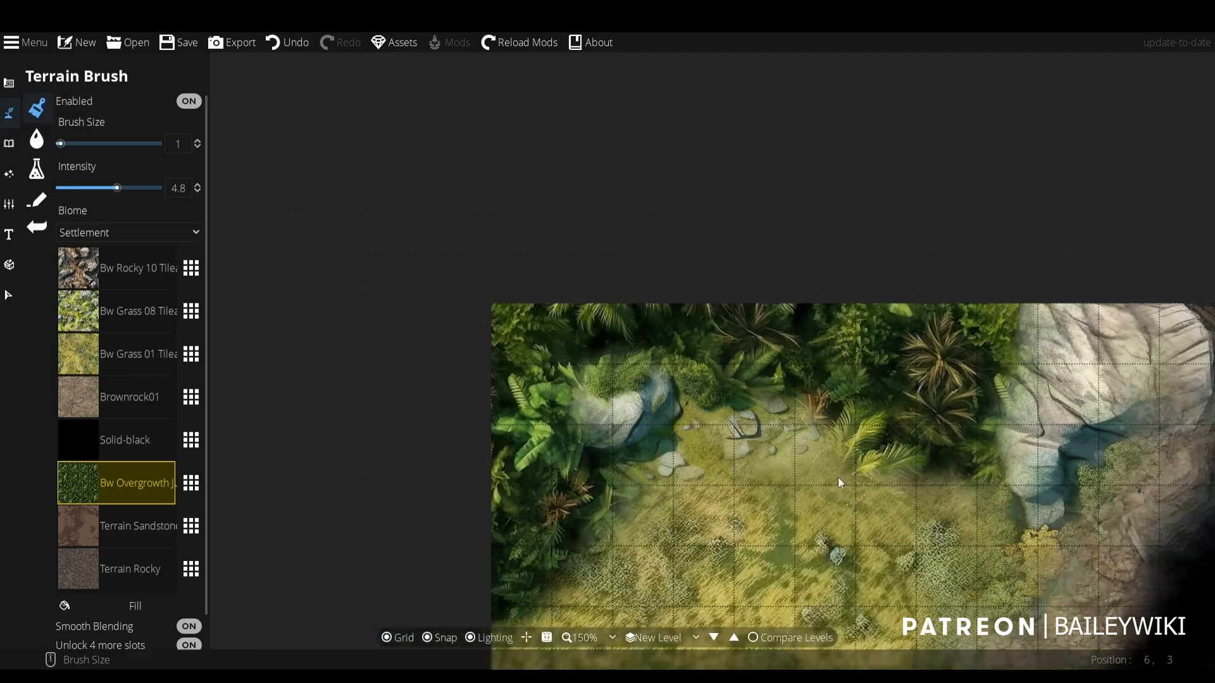
# - Replace the Bw Overgrowth Jungle slot with the green Bw Overgrowth Forest texture from [BW] Base Assets
pyautogui.click(196, 481)
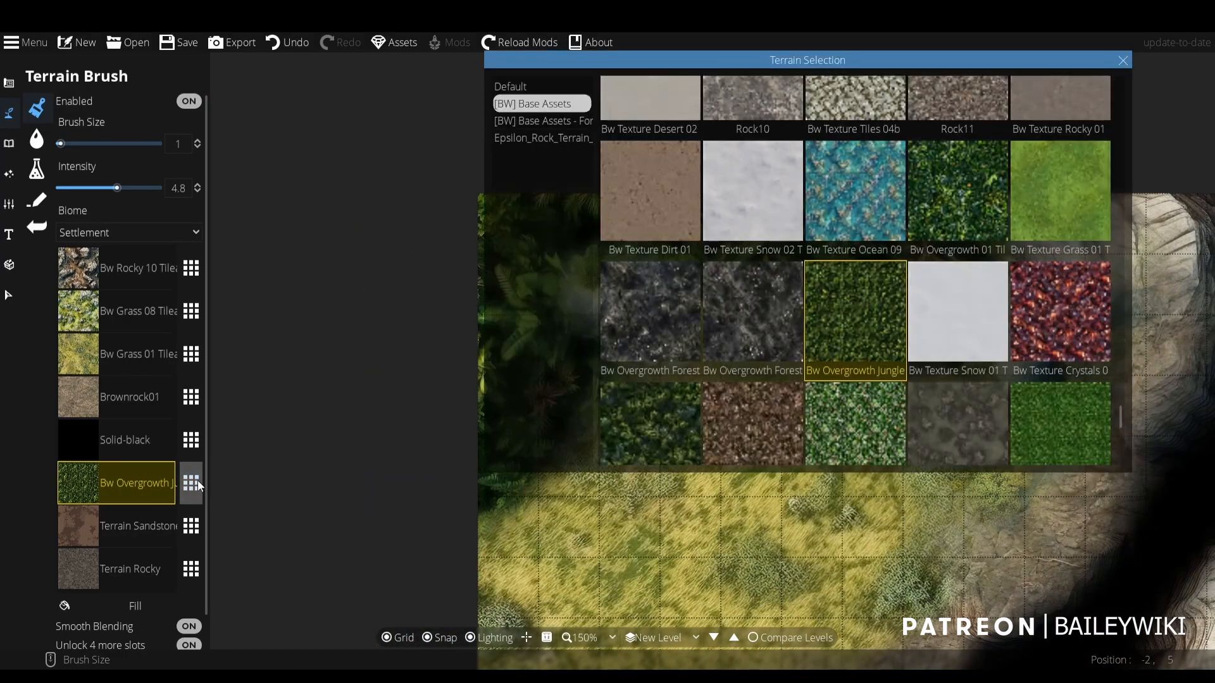
pyautogui.scroll(-1, 946, 276)
pyautogui.scroll(-2, 945, 255)
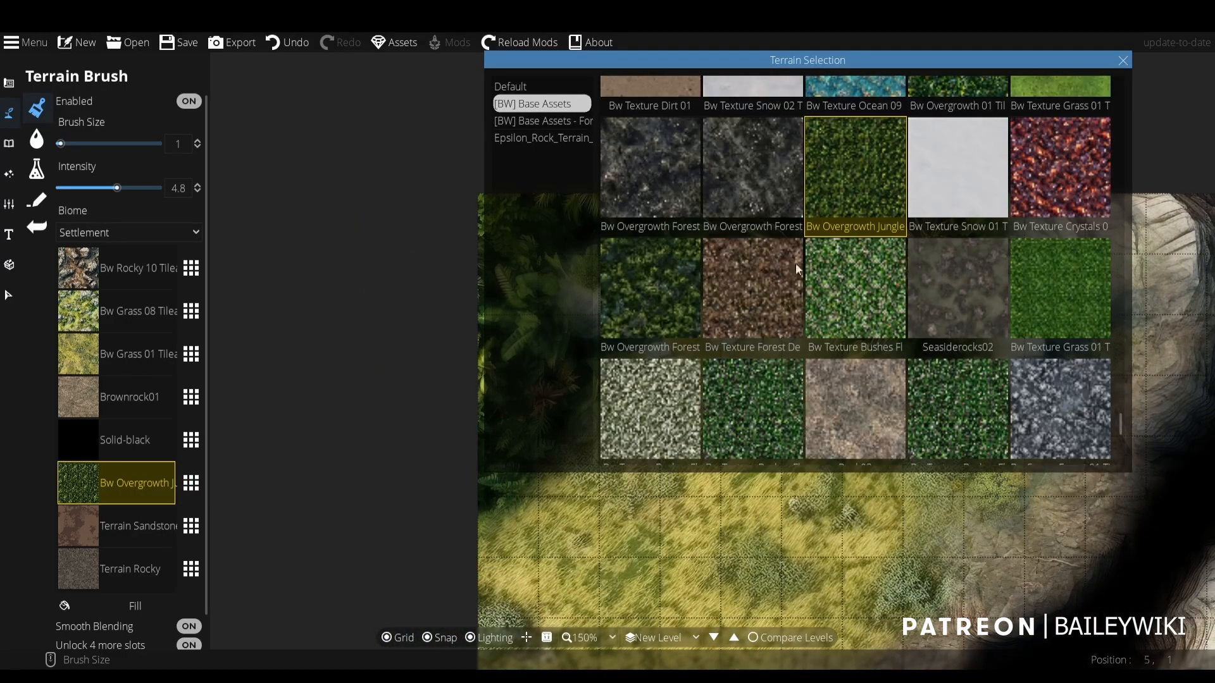
pyautogui.click(685, 293)
pyautogui.moveTo(930, 433); pyautogui.dragTo(821, 48)
pyautogui.moveTo(1123, 489); pyautogui.dragTo(967, 211)
pyautogui.scroll(-1, 978, 306)
pyautogui.scroll(1, 940, 305)
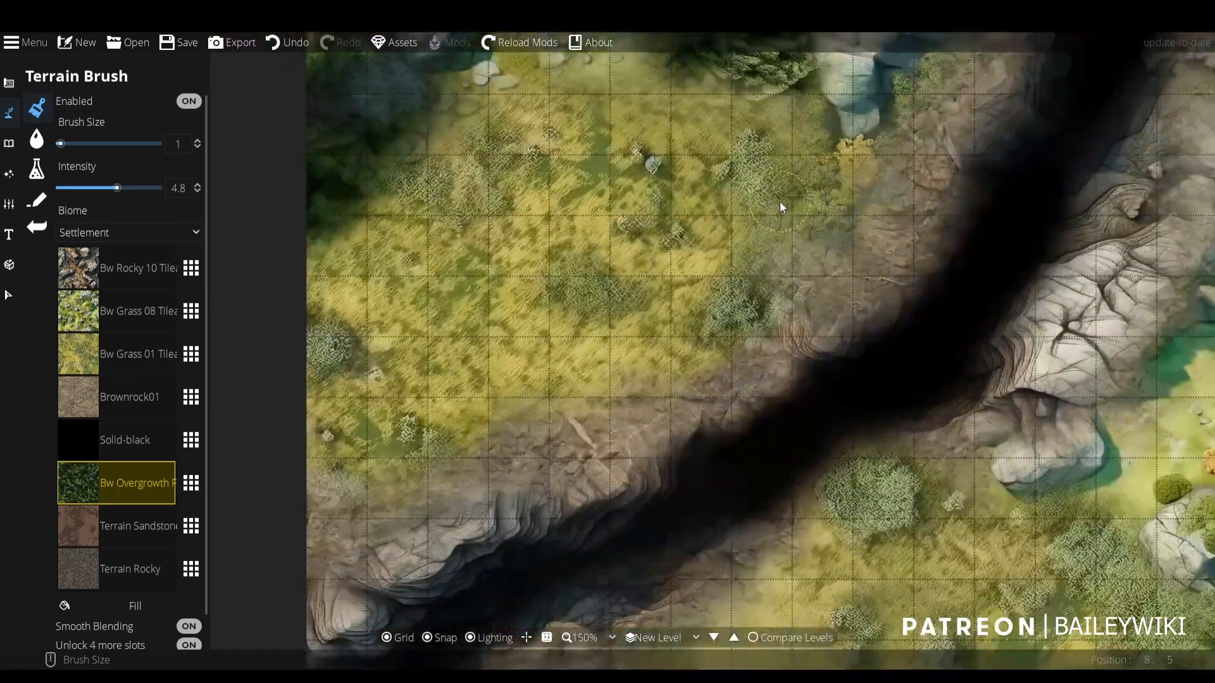
pyautogui.click(193, 485)
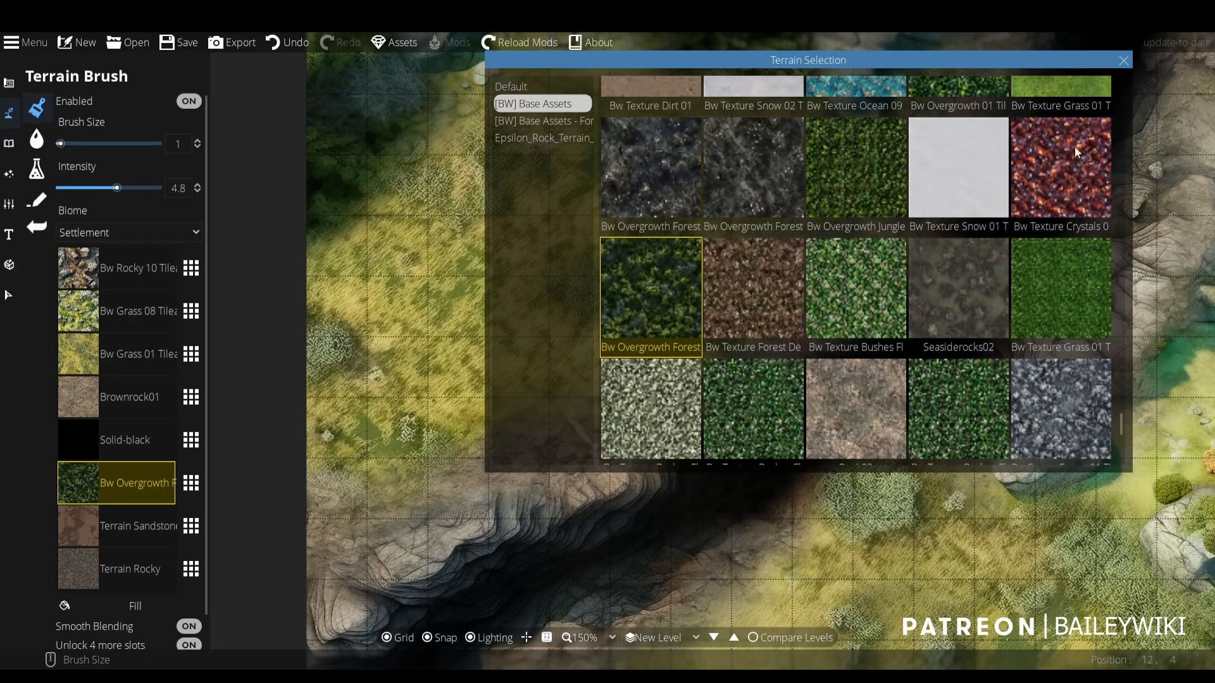
pyautogui.click(1126, 60)
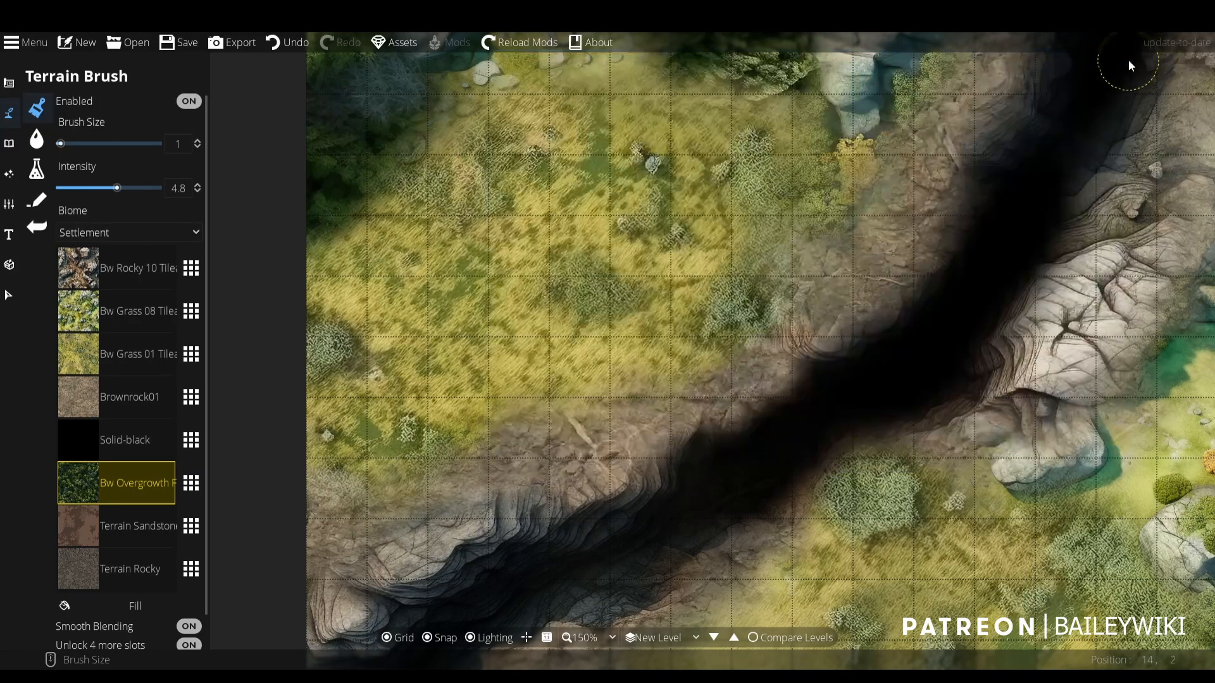
# - Replace the Solid-black slot with the grey Bw Texture Fog texture from [BW] Base Assets and inspect it along the ravine
pyautogui.click(104, 435)
pyautogui.click(193, 439)
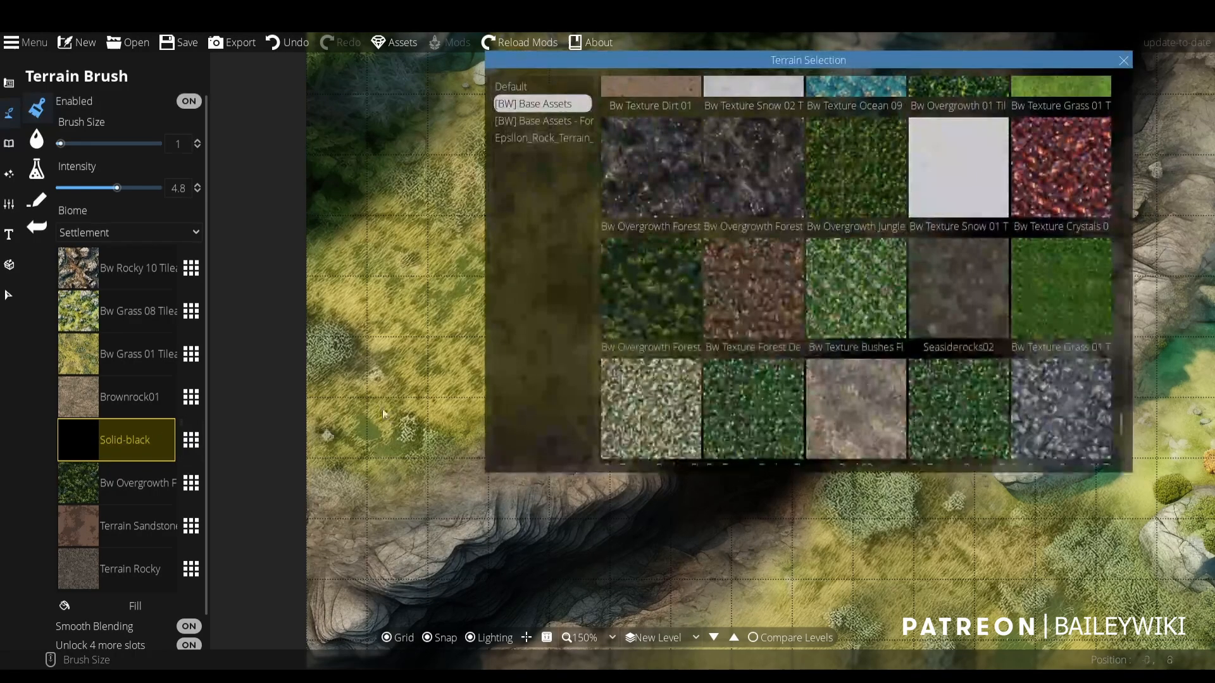
pyautogui.scroll(4, 892, 271)
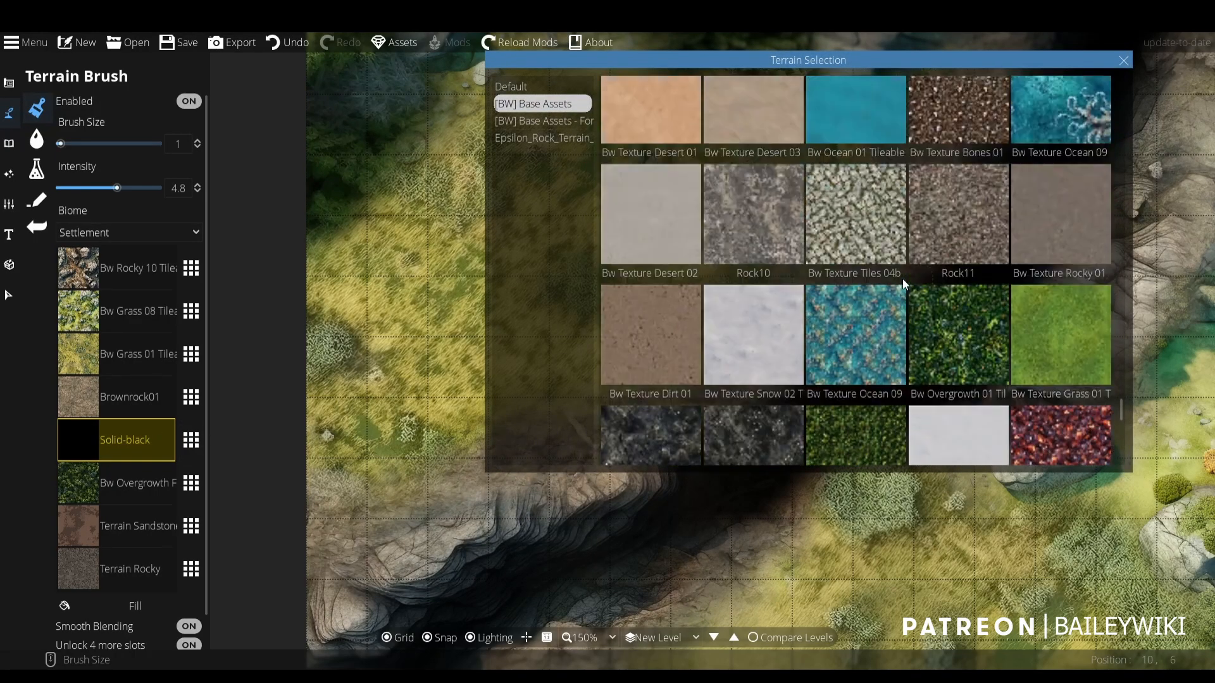
pyautogui.scroll(10, 953, 303)
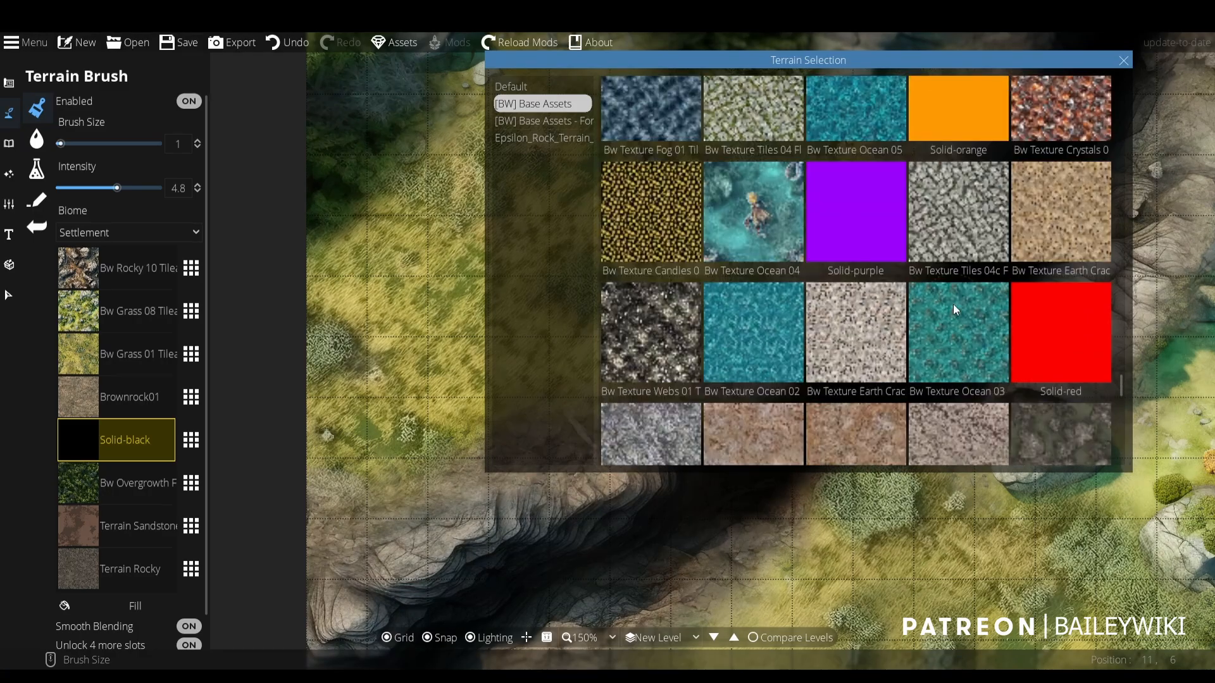
pyautogui.click(963, 293)
pyautogui.moveTo(963, 299); pyautogui.dragTo(734, 460)
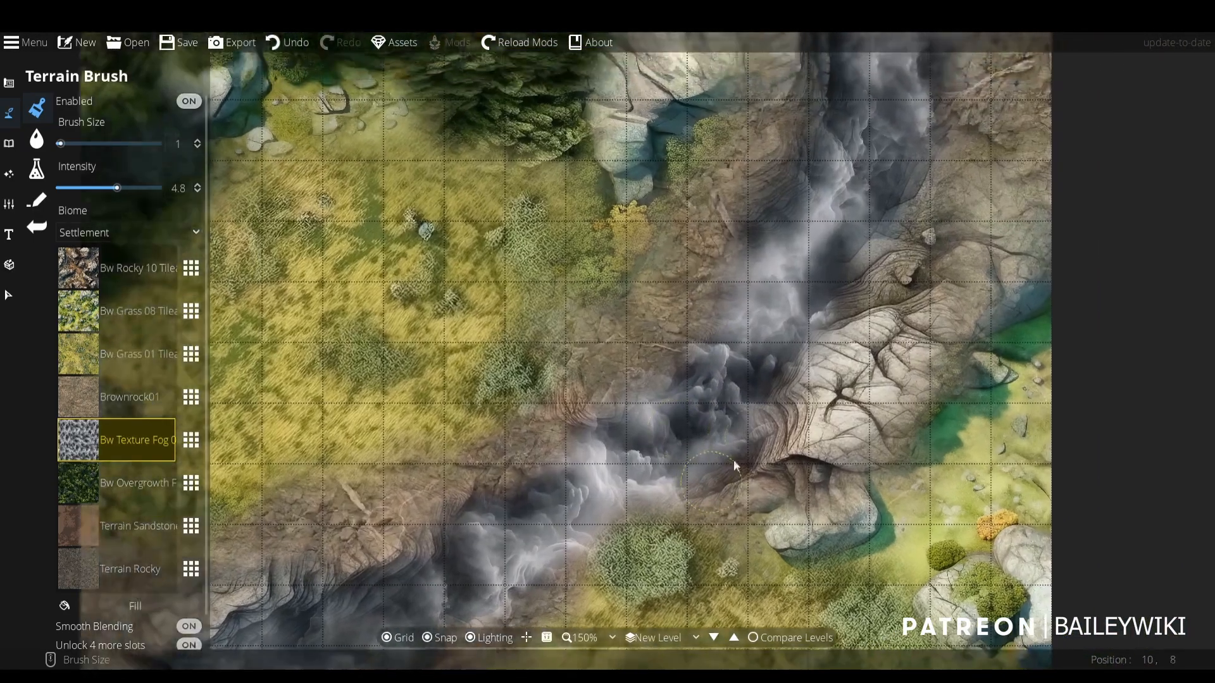
pyautogui.scroll(-3, 700, 441)
pyautogui.scroll(3, 648, 385)
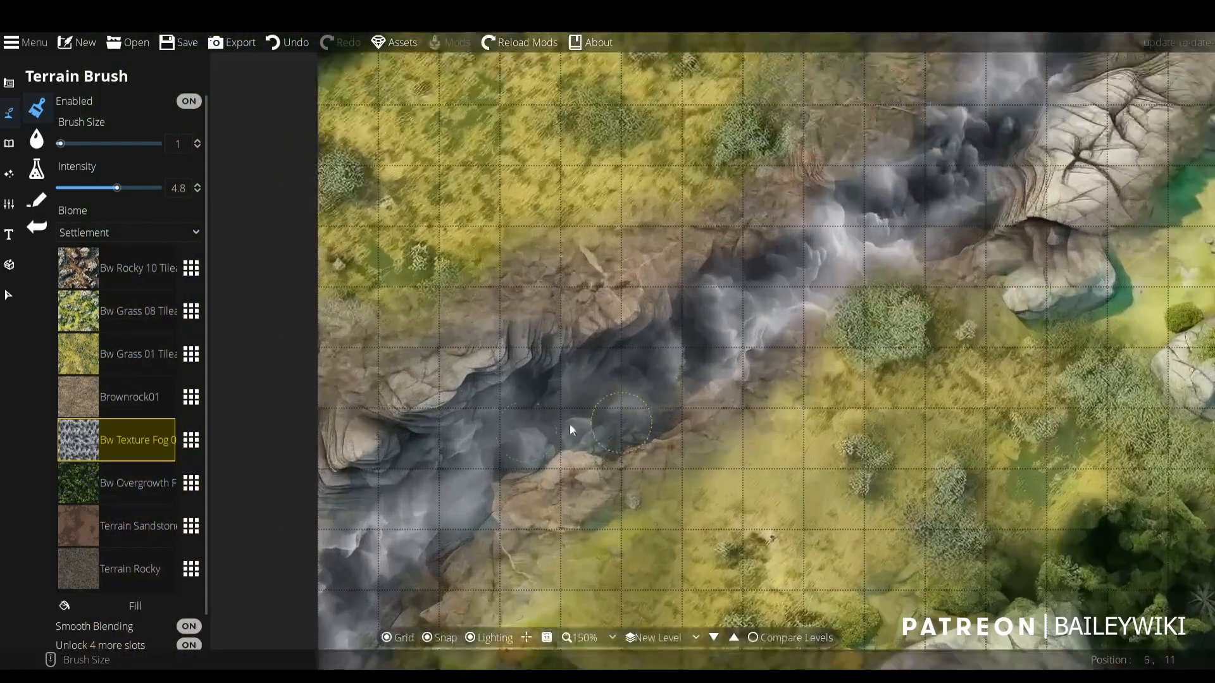
pyautogui.scroll(-1, 669, 346)
pyautogui.scroll(4, 841, 270)
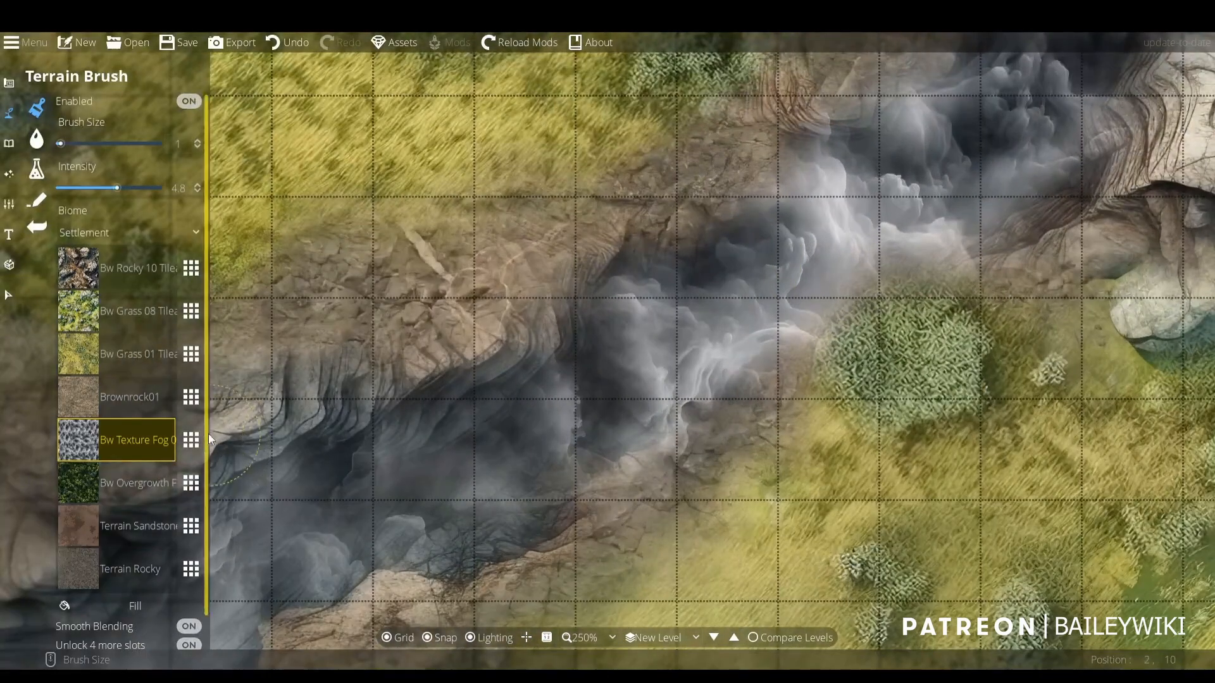
# - Replace the grey fog slot with the lighter Bw Texture Fog 02 and inspect the ravine
pyautogui.click(191, 440)
pyautogui.scroll(5, 958, 299)
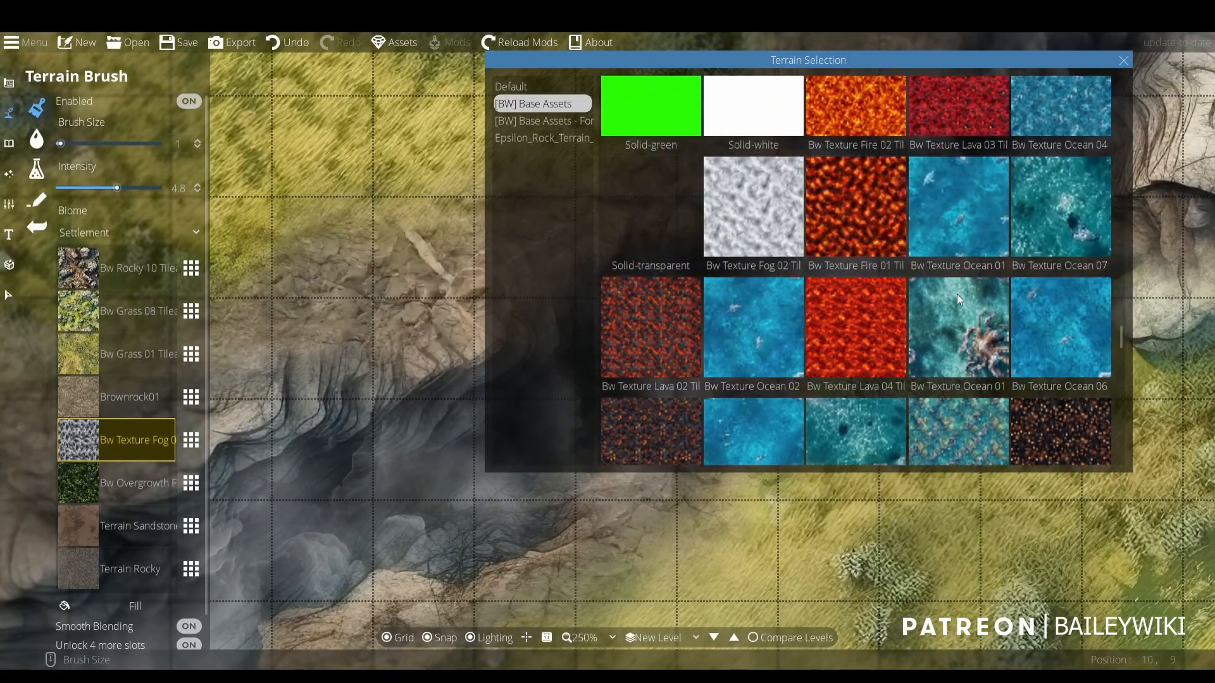
pyautogui.scroll(-2, 953, 297)
pyautogui.click(776, 298)
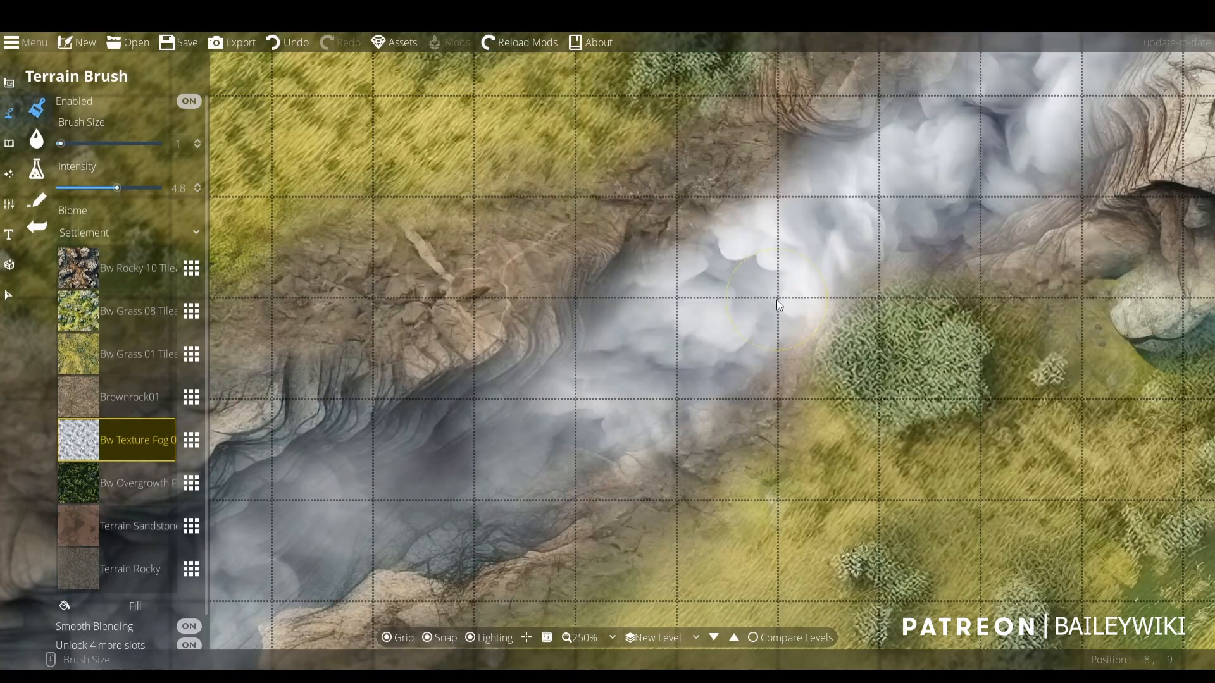
pyautogui.scroll(-5, 885, 250)
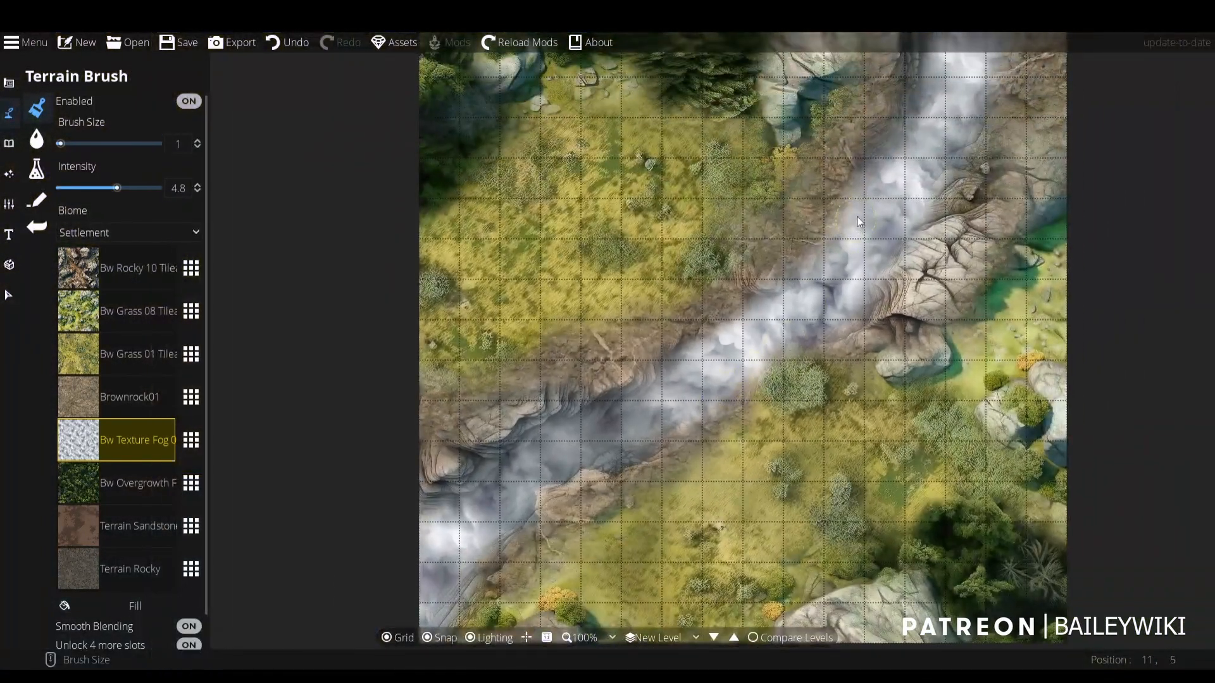
pyautogui.scroll(2, 856, 217)
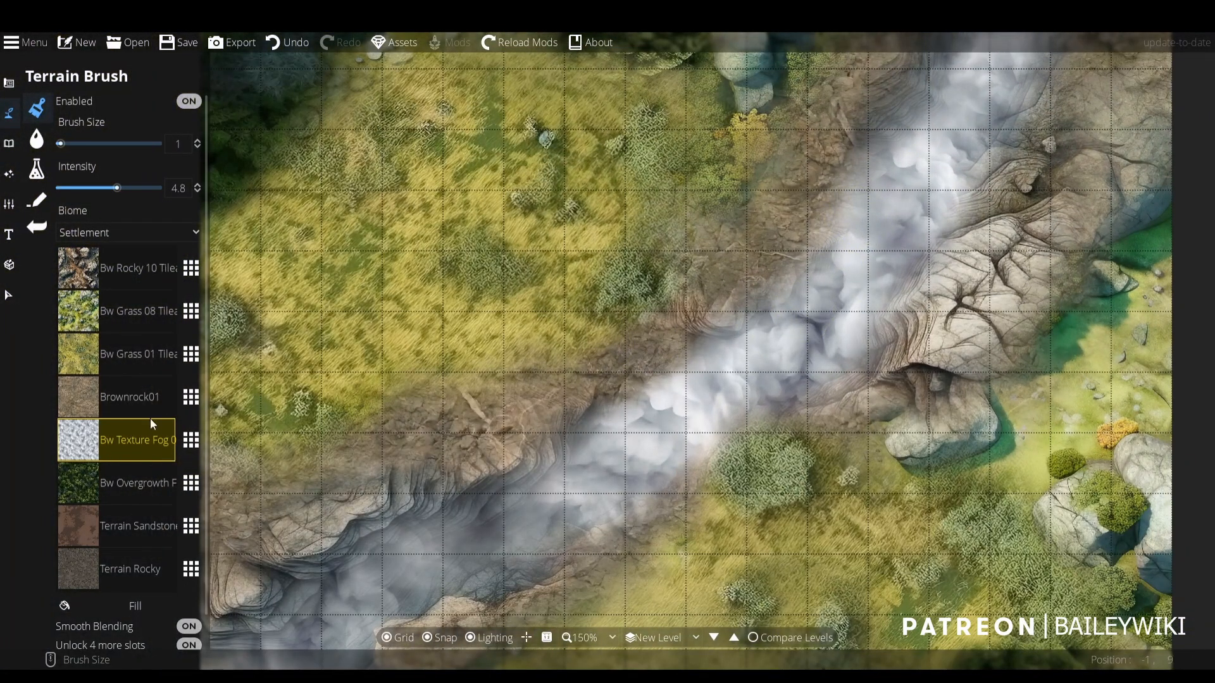
pyautogui.moveTo(200, 500); pyautogui.dragTo(252, 392)
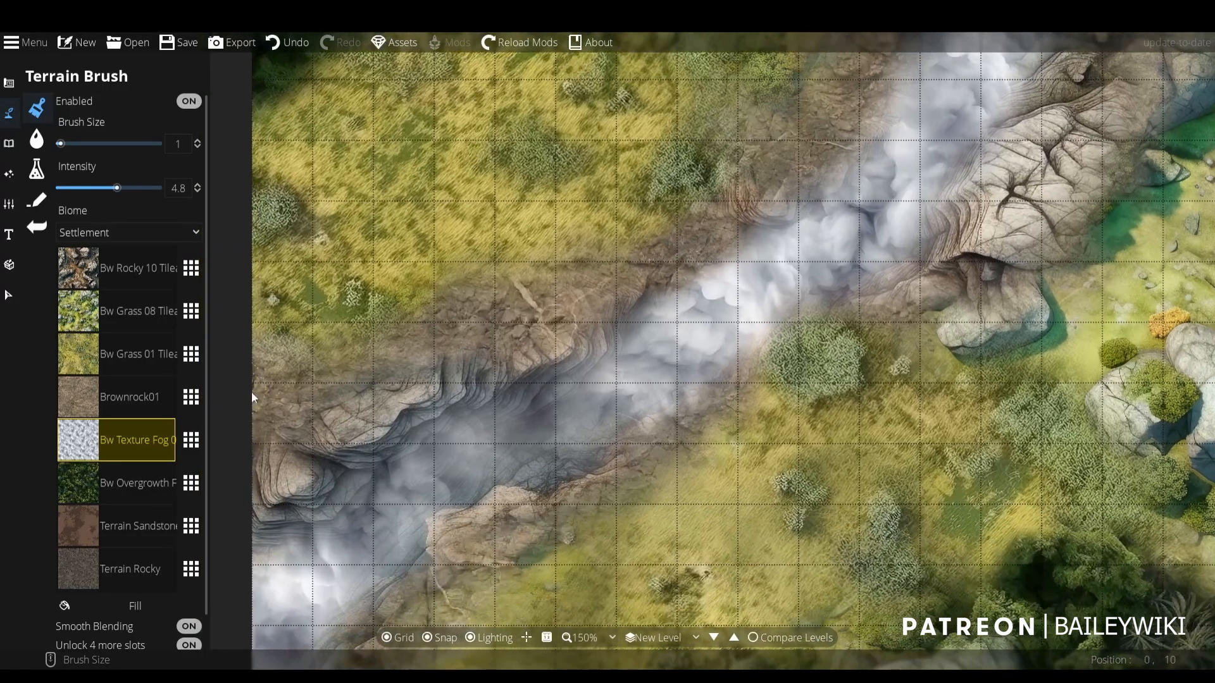
# - Replace the Terrain Sandstone slot with Solid-green and make it the active texture
pyautogui.click(189, 527)
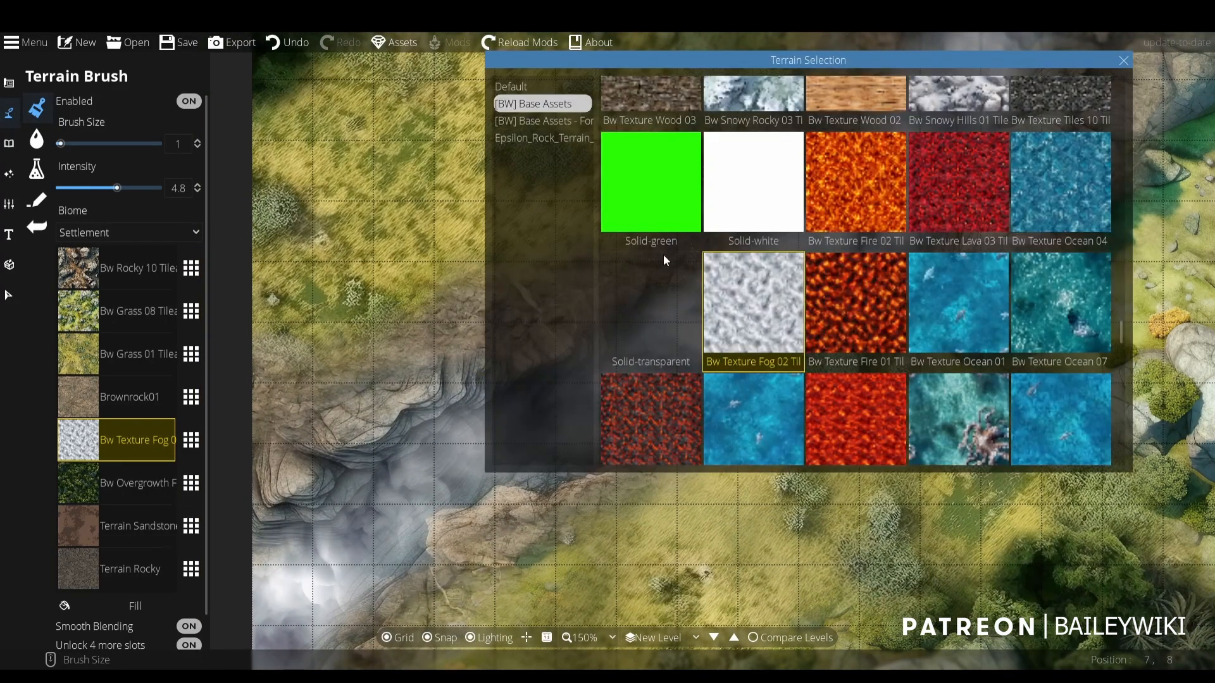
pyautogui.click(639, 188)
pyautogui.click(169, 524)
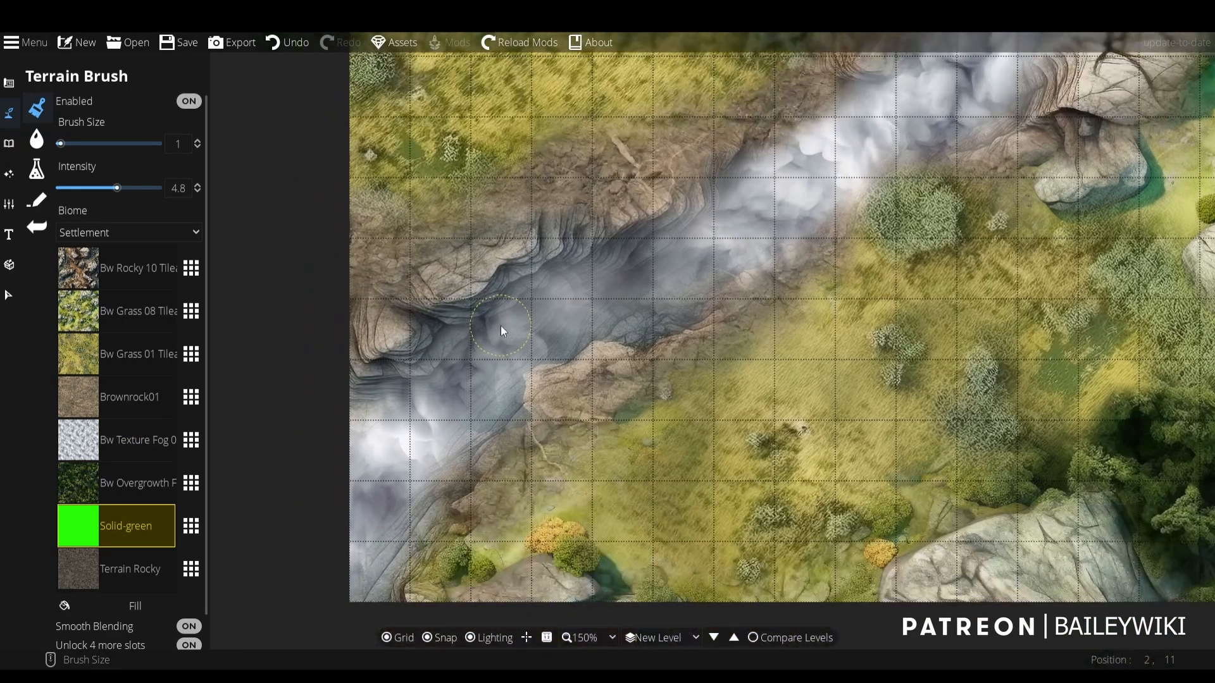
# - Tint the fog along the ravine with Solid-green at intensity 0.7, using brush sizes 5 and 4
pyautogui.click(66, 188)
pyautogui.scroll(5, 265, 380)
pyautogui.moveTo(398, 454)
pyautogui.mouseDown()
pyautogui.moveTo(442, 406)
pyautogui.moveTo(567, 308)
pyautogui.moveTo(715, 277)
pyautogui.moveTo(817, 207)
pyautogui.mouseUp()
pyautogui.scroll(-2, 783, 192)
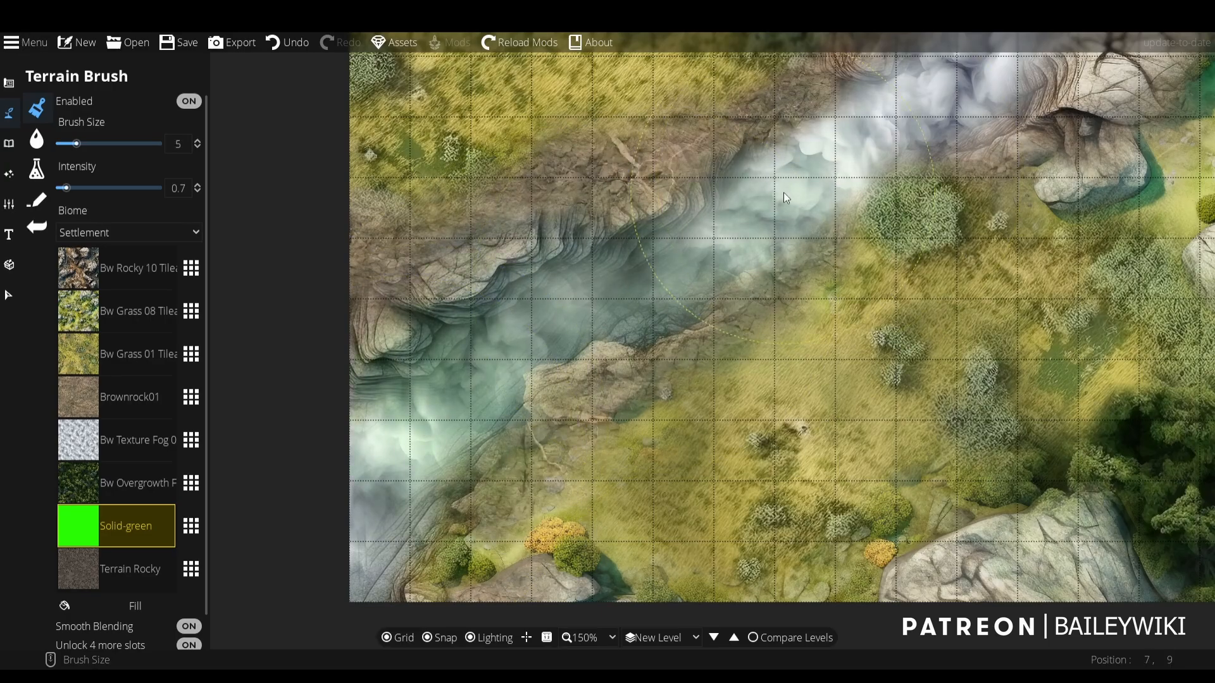
pyautogui.moveTo(846, 168)
pyautogui.mouseDown()
pyautogui.moveTo(758, 222)
pyautogui.moveTo(951, 114)
pyautogui.mouseUp()
pyautogui.moveTo(950, 114)
pyautogui.mouseDown()
pyautogui.moveTo(842, 234)
pyautogui.moveTo(728, 410)
pyautogui.moveTo(878, 203)
pyautogui.moveTo(919, 70)
pyautogui.moveTo(905, 134)
pyautogui.moveTo(742, 373)
pyautogui.moveTo(543, 499)
pyautogui.mouseUp()
pyautogui.moveTo(601, 408); pyautogui.dragTo(714, 285)
pyautogui.moveTo(709, 304)
pyautogui.mouseDown()
pyautogui.moveTo(627, 411)
pyautogui.moveTo(574, 451)
pyautogui.moveTo(438, 496)
pyautogui.mouseUp()
pyautogui.scroll(-4, 806, 319)
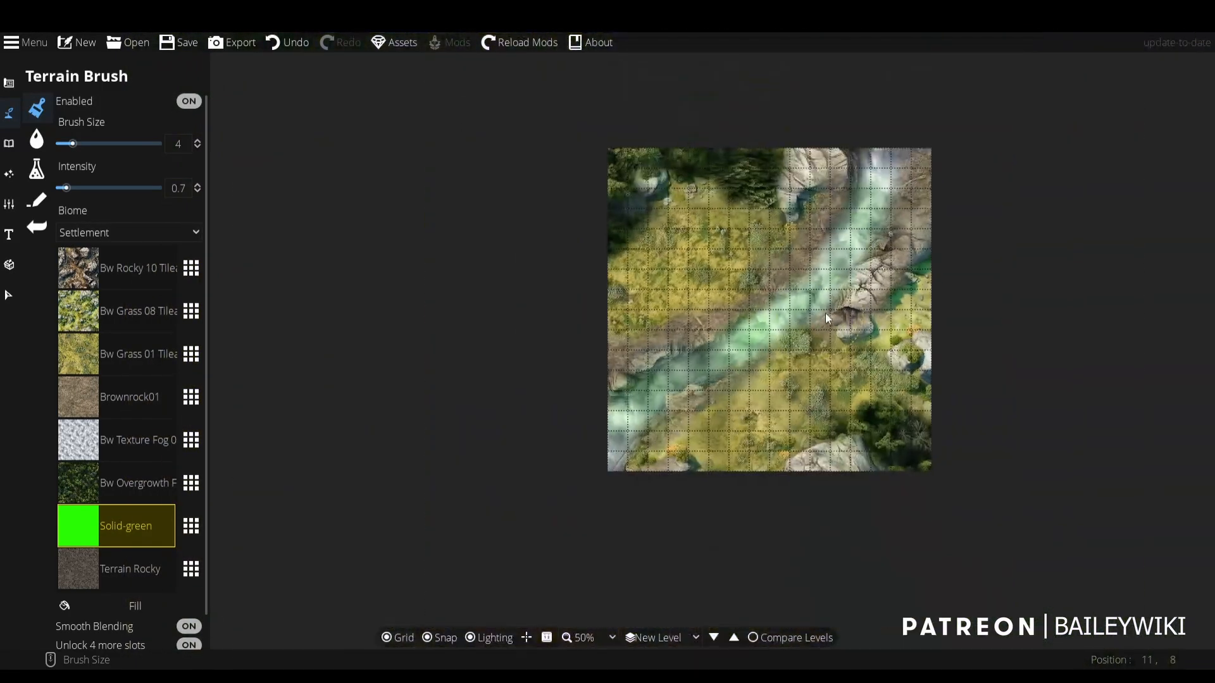
pyautogui.moveTo(921, 86)
pyautogui.mouseDown()
pyautogui.moveTo(930, 120)
pyautogui.moveTo(903, 94)
pyautogui.moveTo(503, 536)
pyautogui.mouseUp()
# - Undo the Solid-green tint strokes along the ravine
pyautogui.hotkey('ctrl', 'z')
pyautogui.hotkey('ctrl', 'z')
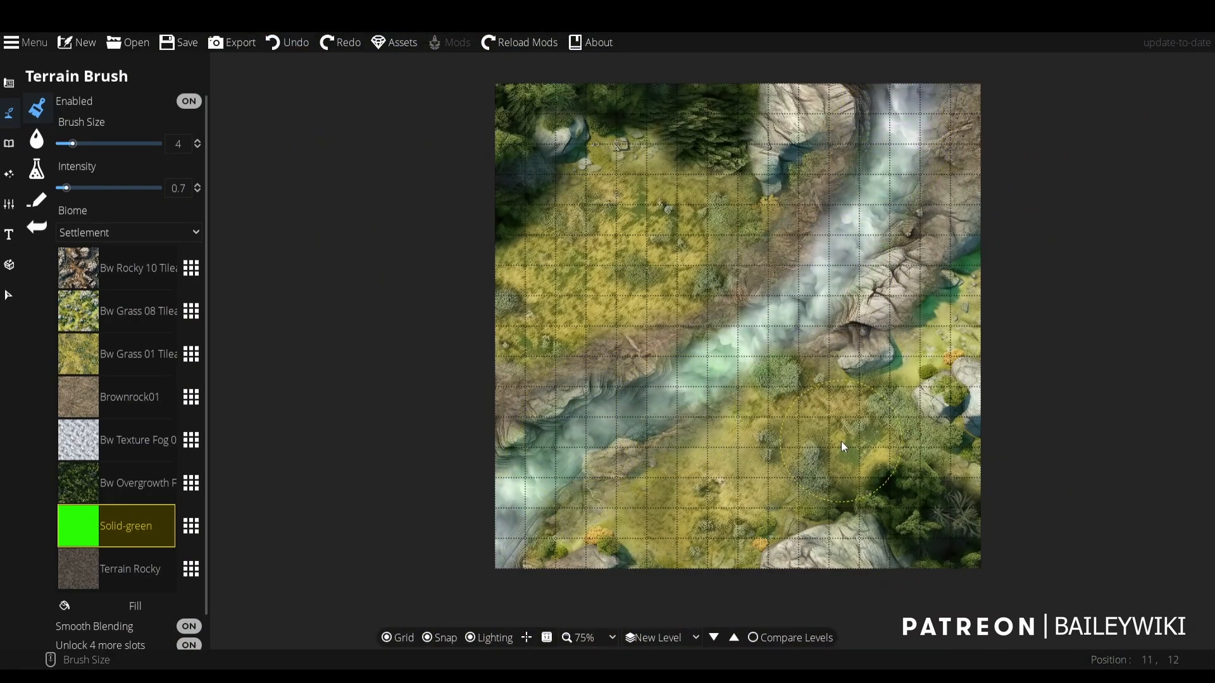
pyautogui.scroll(4, 815, 442)
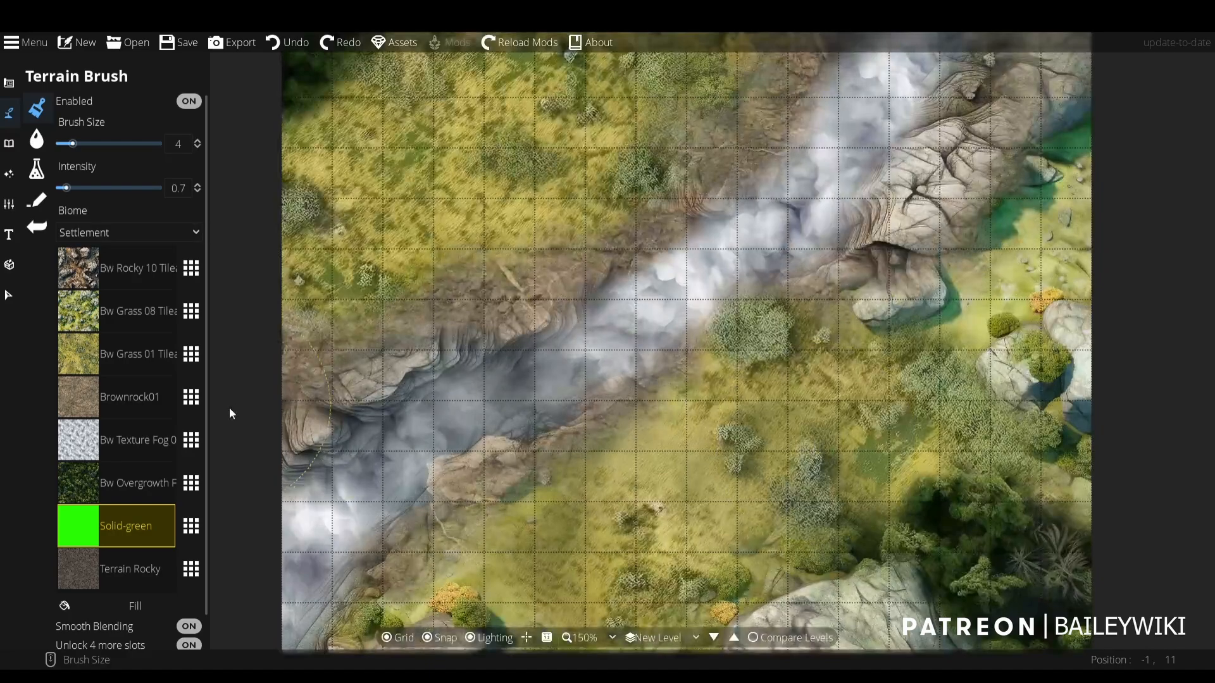
# - Replace the Bw Texture Fog 02 slot with the tan cracked-earth texture, followed by the flowering Bw Texture Bushes
pyautogui.click(191, 441)
pyautogui.scroll(-5, 923, 316)
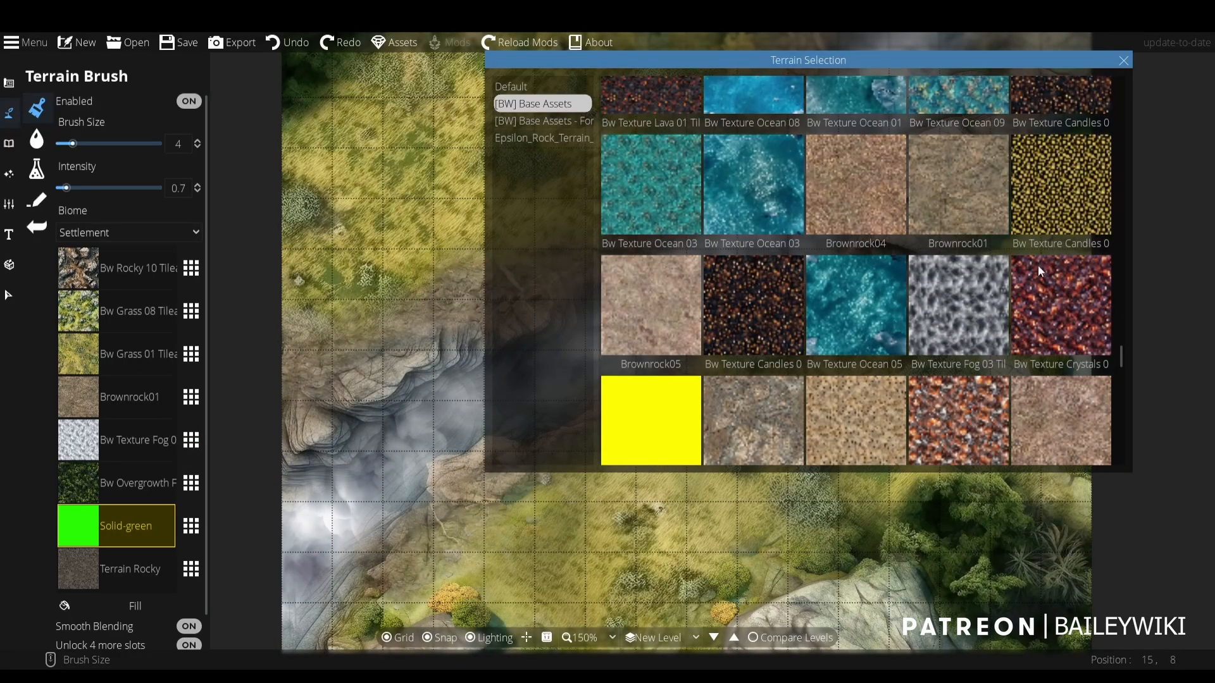
pyautogui.scroll(-2, 1037, 272)
pyautogui.scroll(-3, 1101, 305)
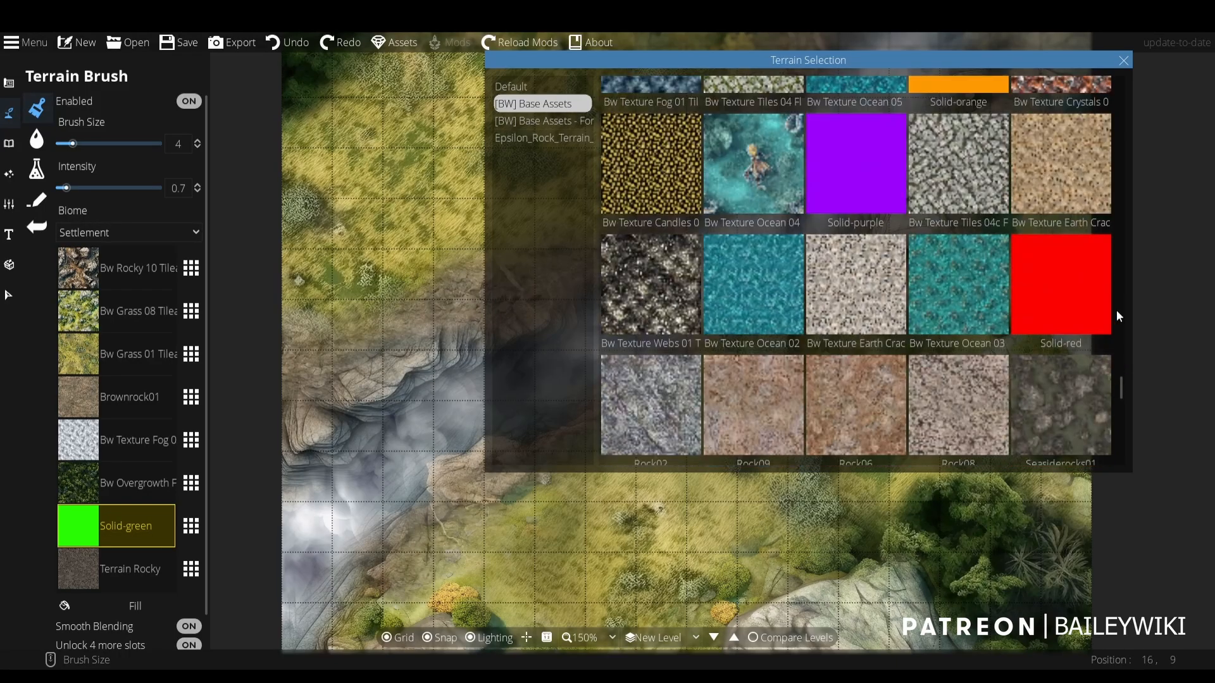
pyautogui.click(1057, 161)
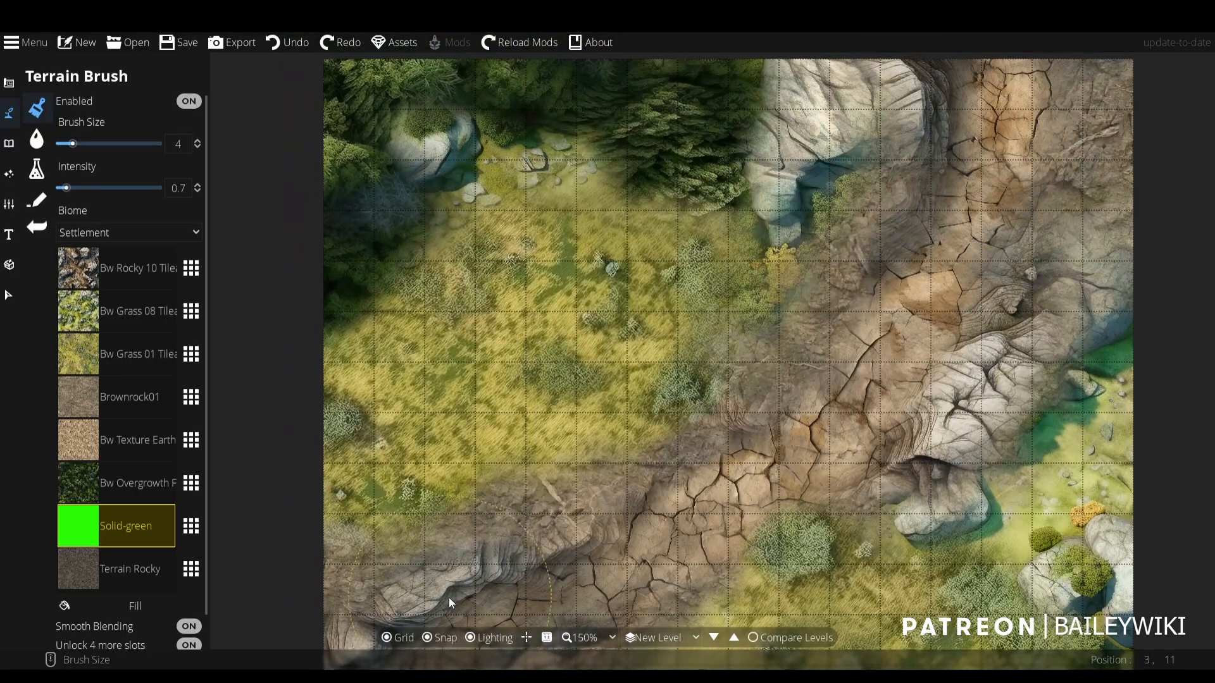
pyautogui.click(191, 441)
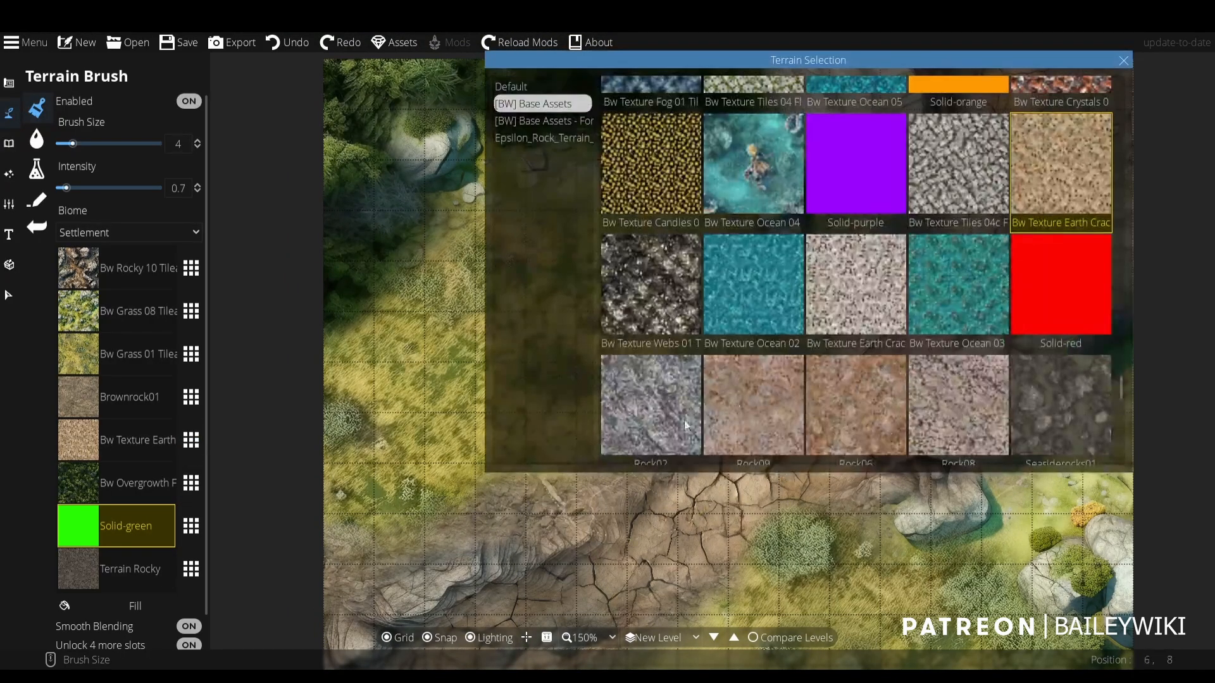
pyautogui.click(684, 419)
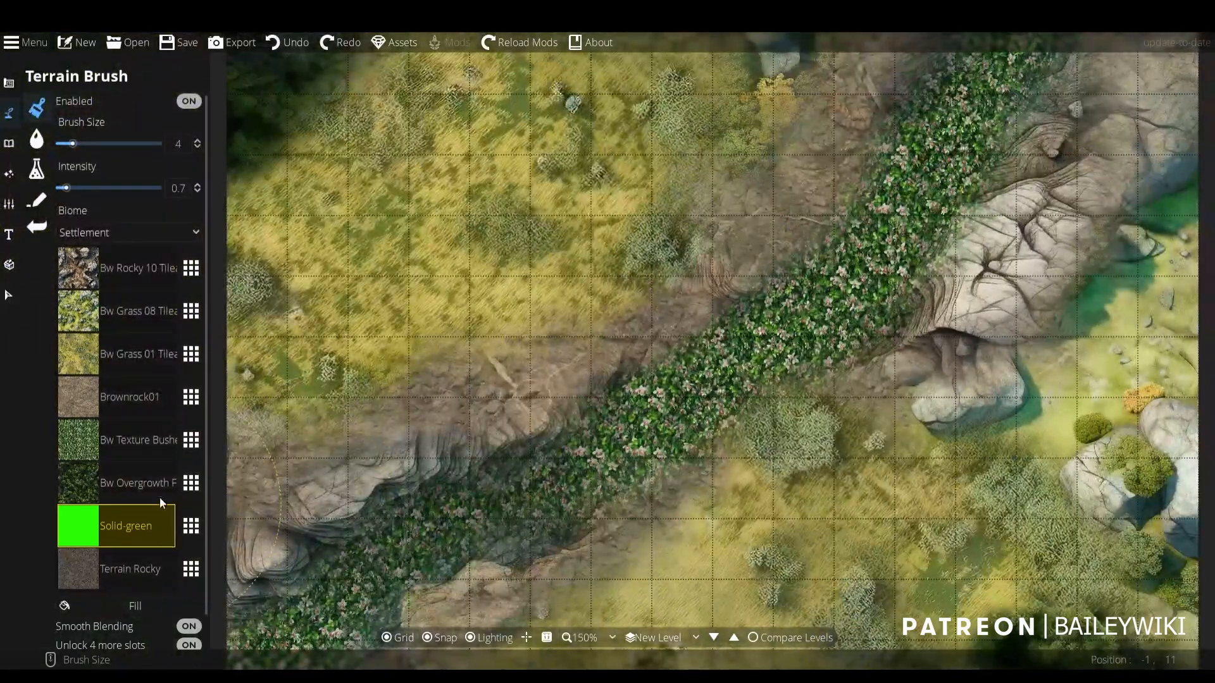
# - Replace the Bw Texture Bushes slot with Bw Texture Bones 01 to fill the ravine with skulls and bones
pyautogui.click(191, 440)
pyautogui.click(791, 367)
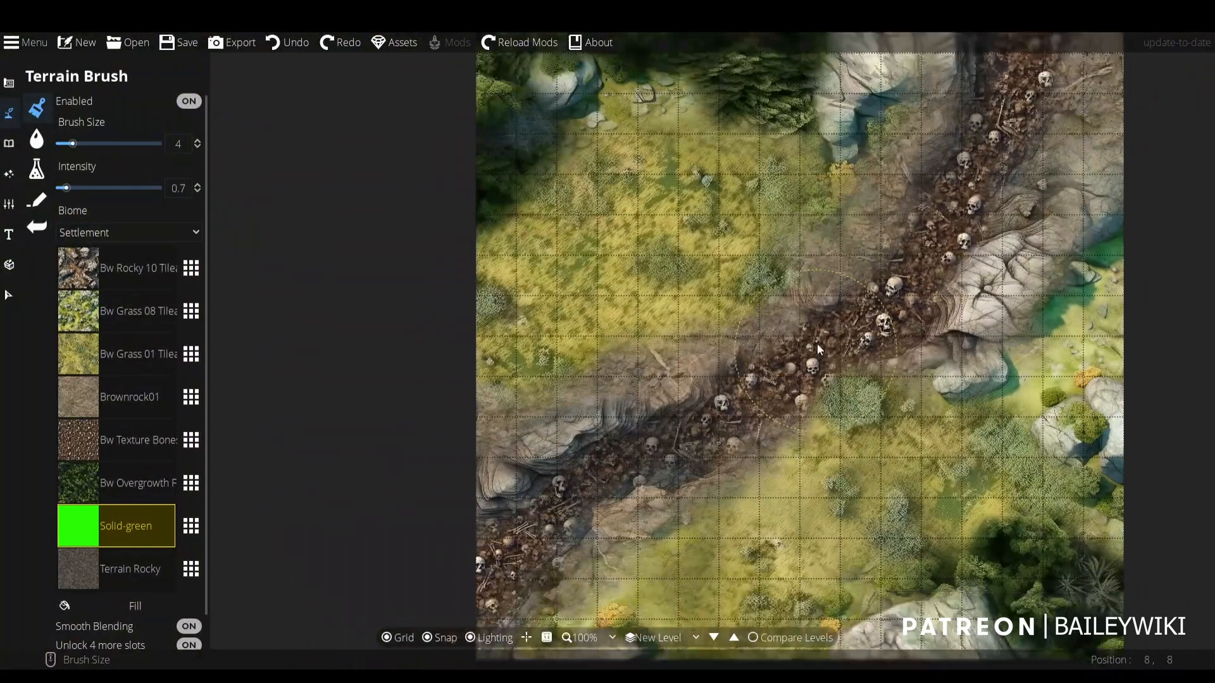
pyautogui.scroll(5, 817, 343)
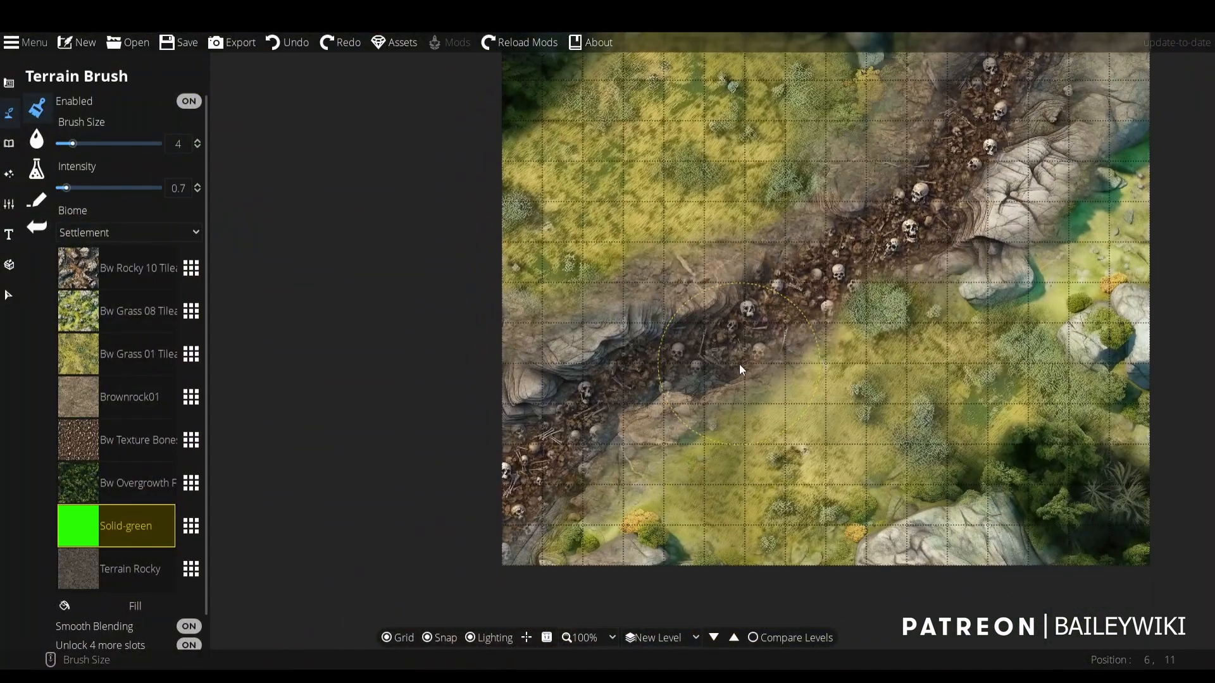
# - Paint Brownrock01 over the bones in the ravine's lower-left stretch with brush size 2 and intensity 3.4
pyautogui.click(123, 396)
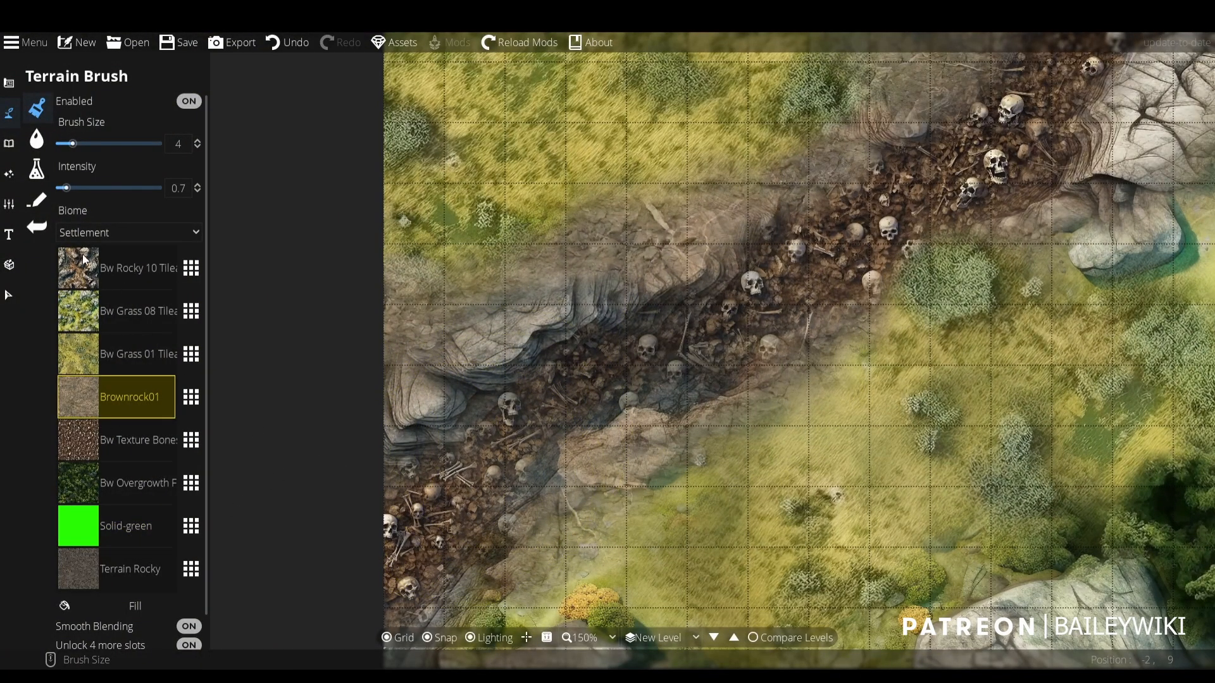
pyautogui.moveTo(66, 188); pyautogui.dragTo(99, 188)
pyautogui.click(506, 453)
pyautogui.moveTo(507, 452)
pyautogui.mouseDown()
pyautogui.moveTo(391, 565)
pyautogui.moveTo(435, 500)
pyautogui.moveTo(507, 442)
pyautogui.mouseUp()
pyautogui.scroll(-2, 569, 411)
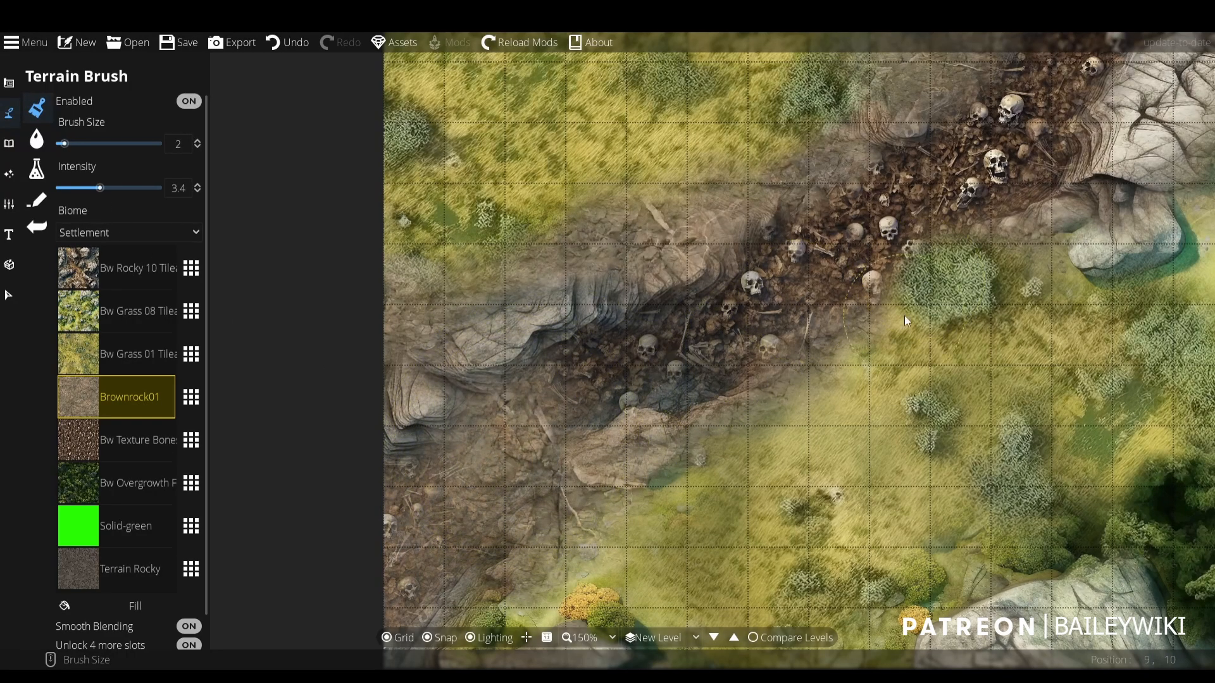
# - Undo the Brownrock01 strokes over the bones in the ravine
pyautogui.hotkey('ctrl', 'z')
pyautogui.hotkey('ctrl', 'z')
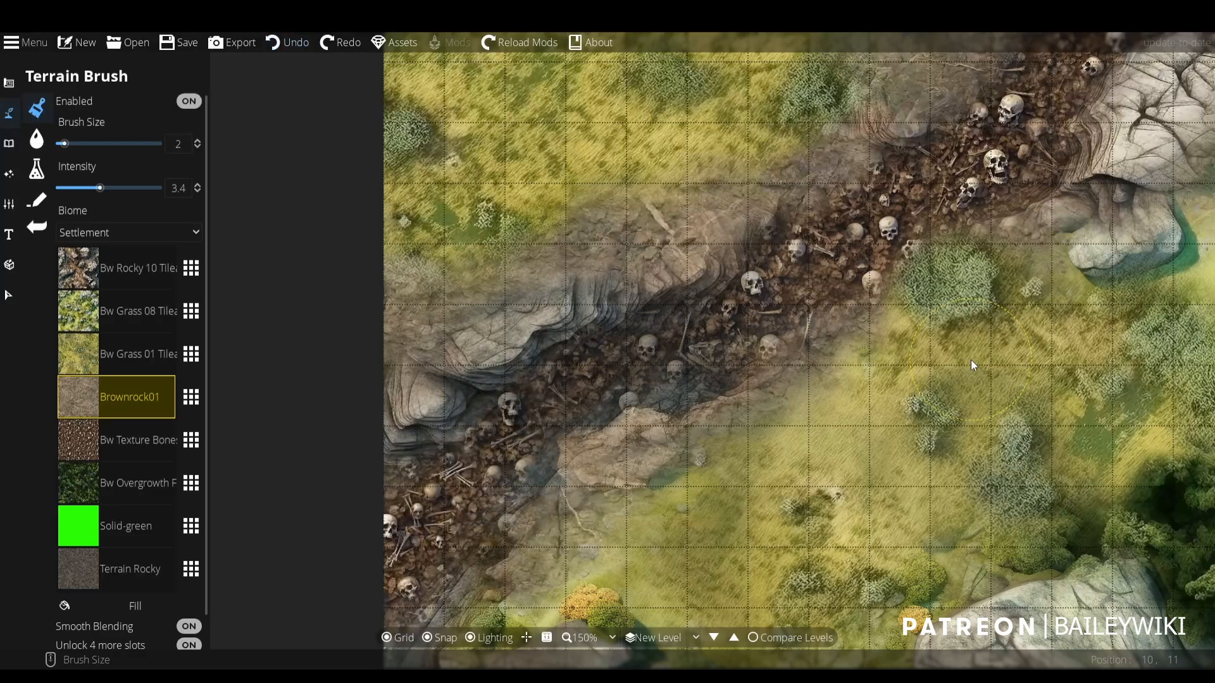
pyautogui.scroll(-4, 971, 359)
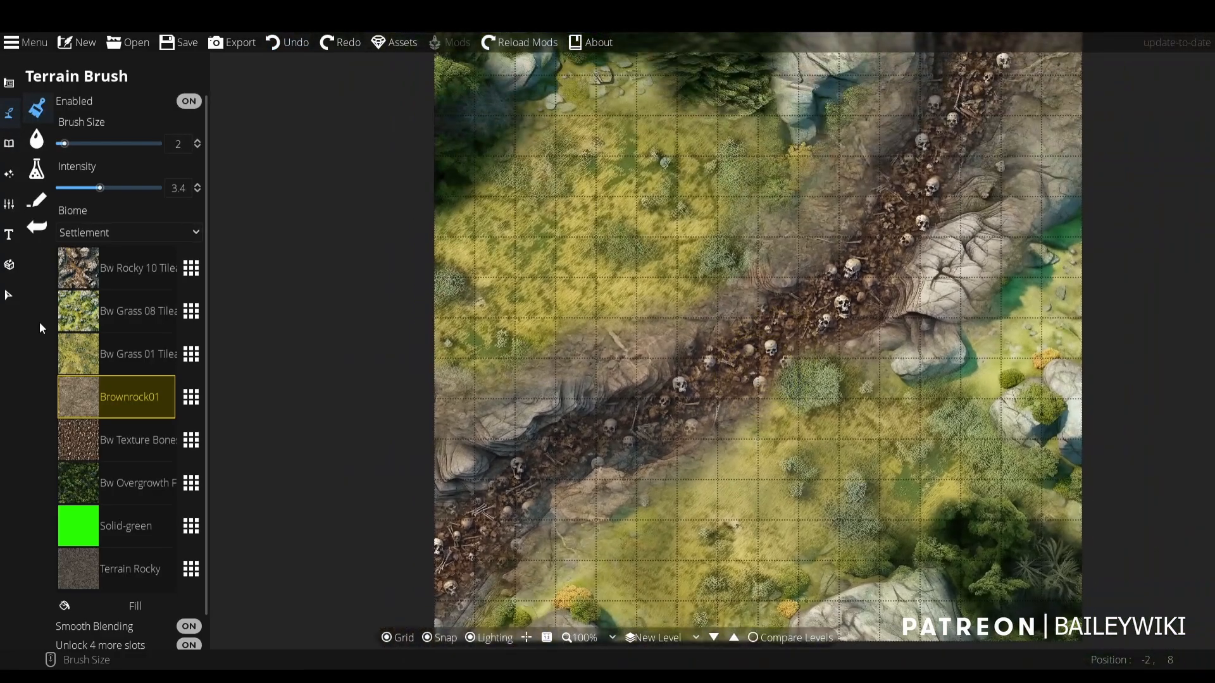
# - Replace the Bw Grass 01 slot with the Bw Texture Tiles 04b paving texture
pyautogui.click(140, 353)
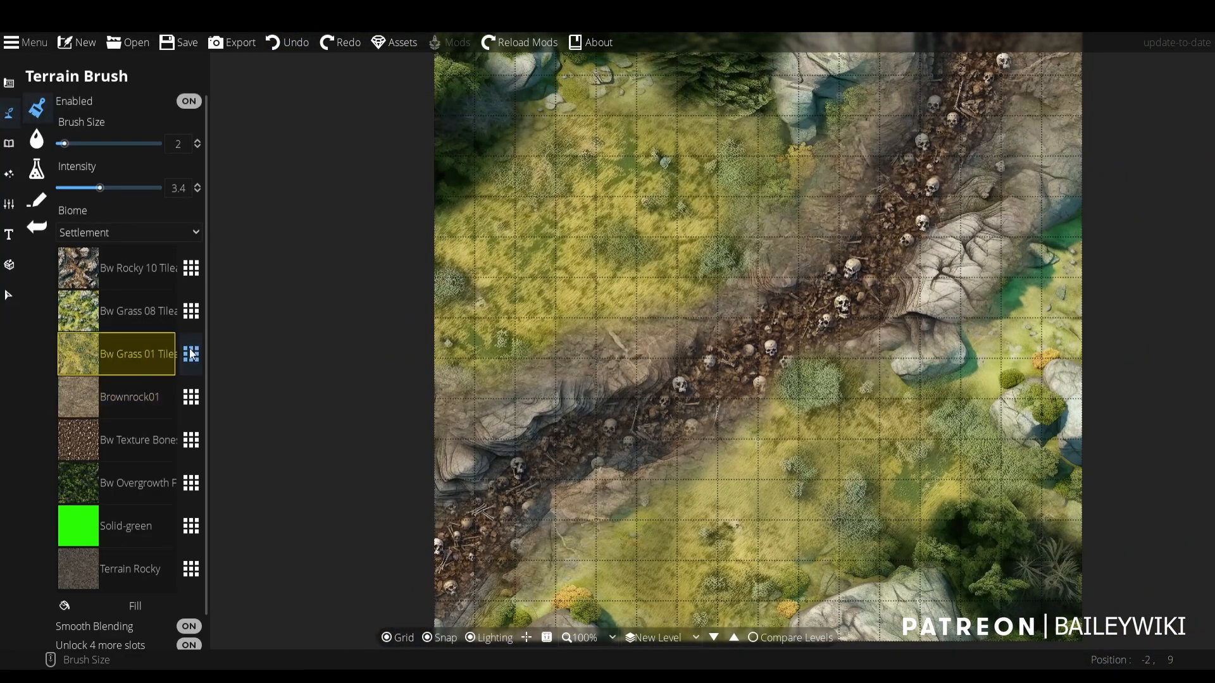
pyautogui.click(191, 354)
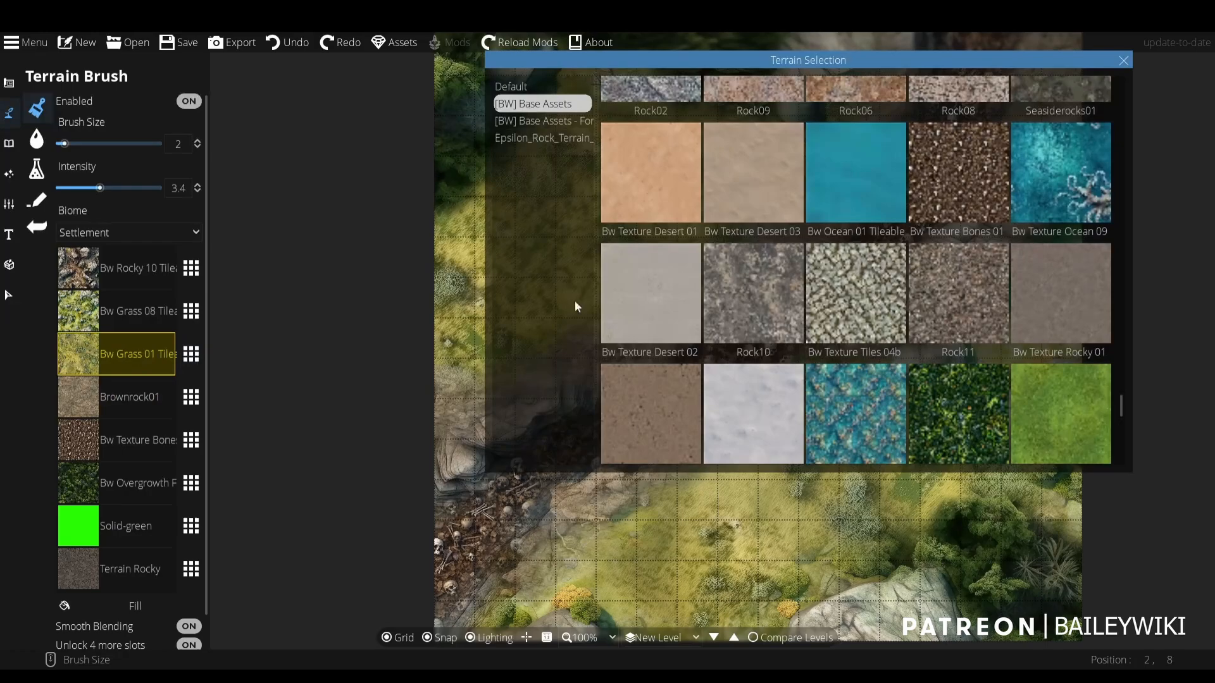
pyautogui.click(882, 292)
# - Replace the Bw Texture Tiles 04b slot with the dark teal Bw Texture Ocean 01 water texture
pyautogui.click(190, 354)
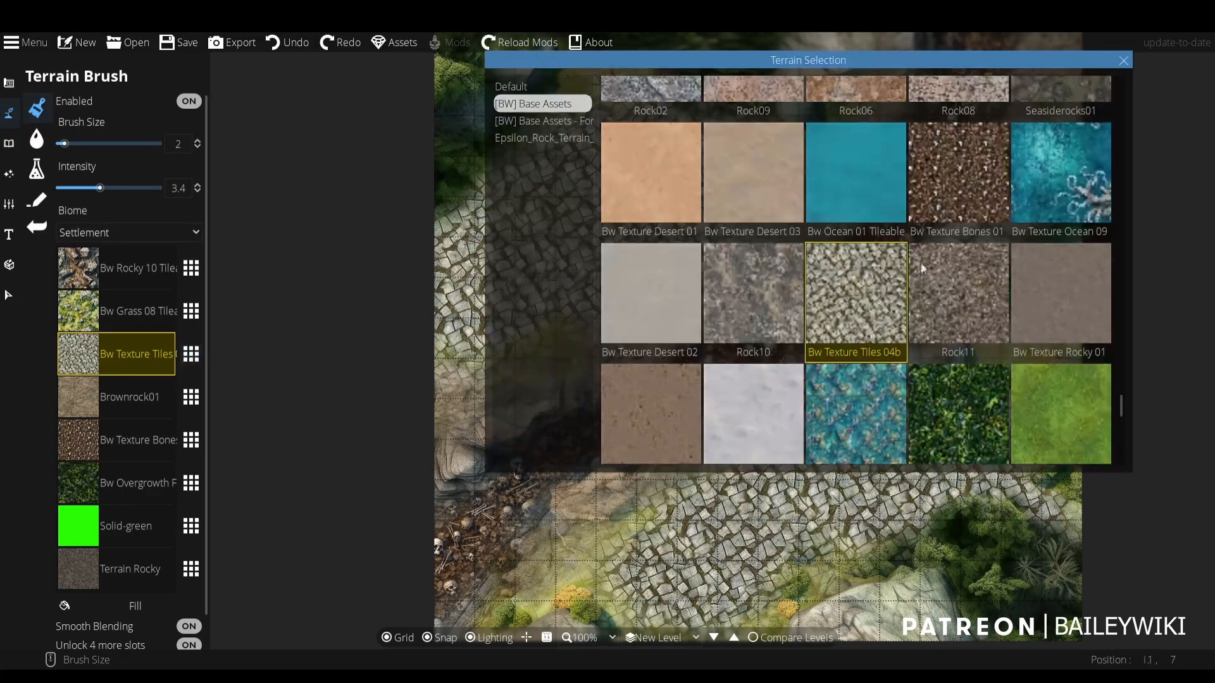
pyautogui.scroll(2, 981, 274)
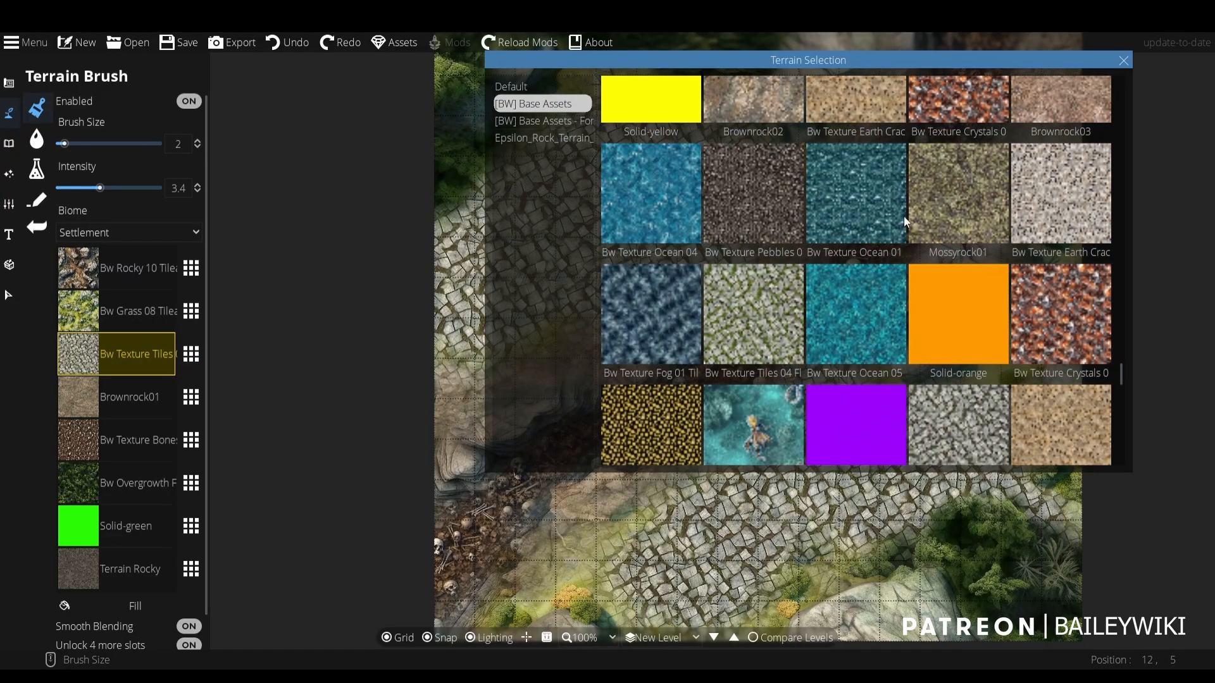
pyautogui.click(865, 201)
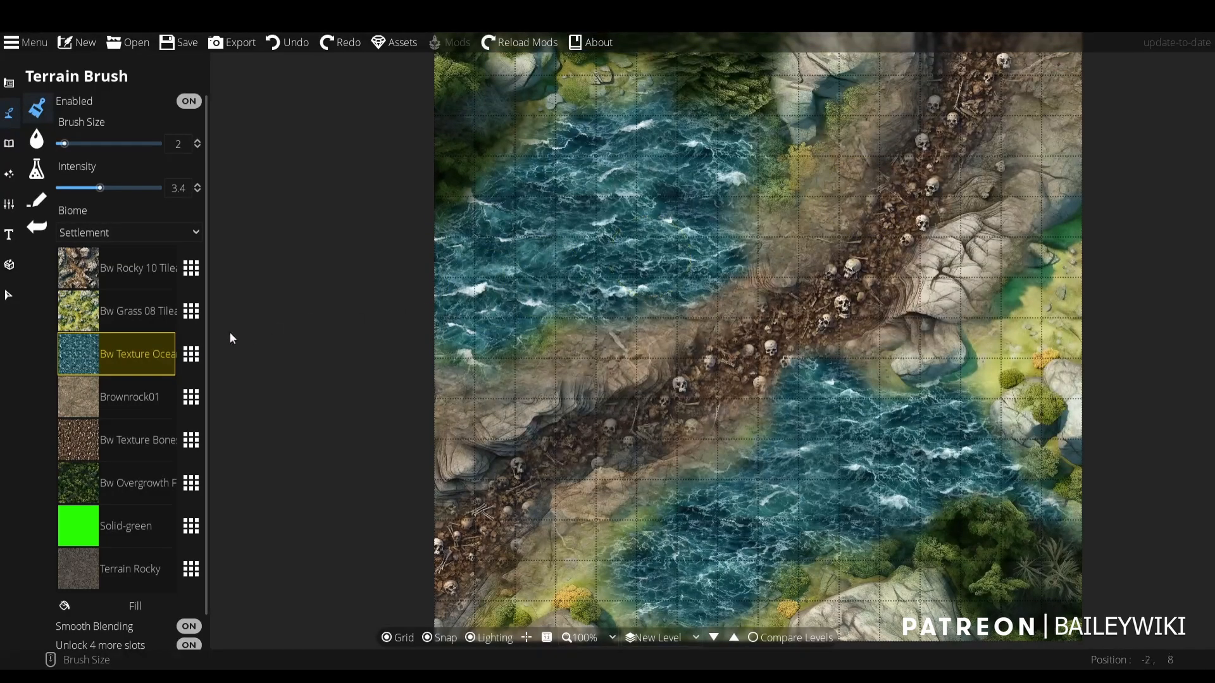
# - Replace the Bw Texture Ocean 01 slot with Mossyrock01 and inspect the ground around the ravine
pyautogui.click(191, 355)
pyautogui.click(974, 202)
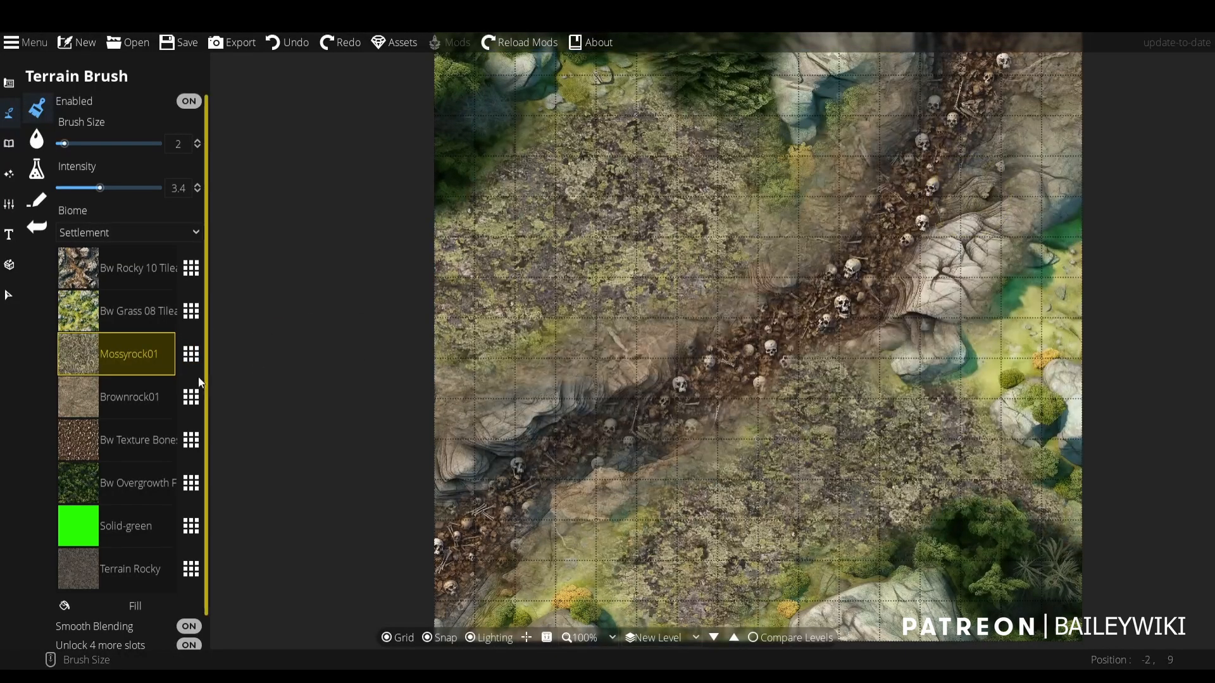
pyautogui.scroll(4, 570, 229)
pyautogui.scroll(-3, 578, 209)
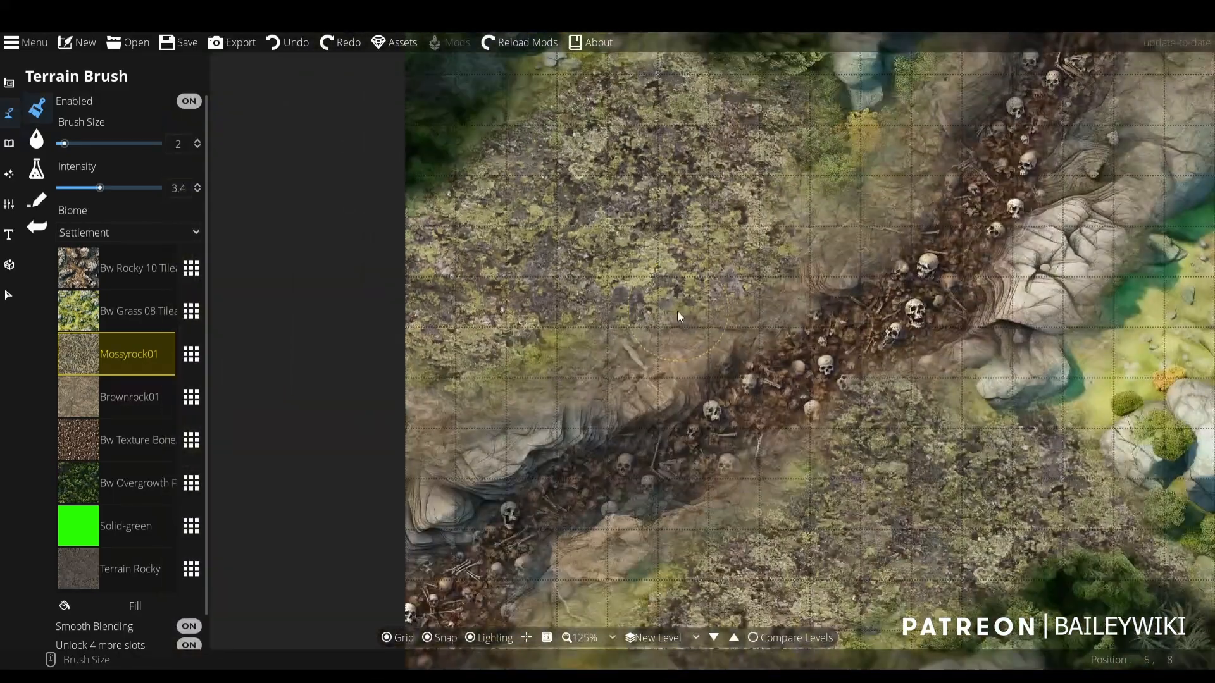
# - Replace the Mossyrock01 slot with the Bw Settlement Desert texture and the bones texture slot in the ravine with Solid-black
pyautogui.scroll(-2, 677, 310)
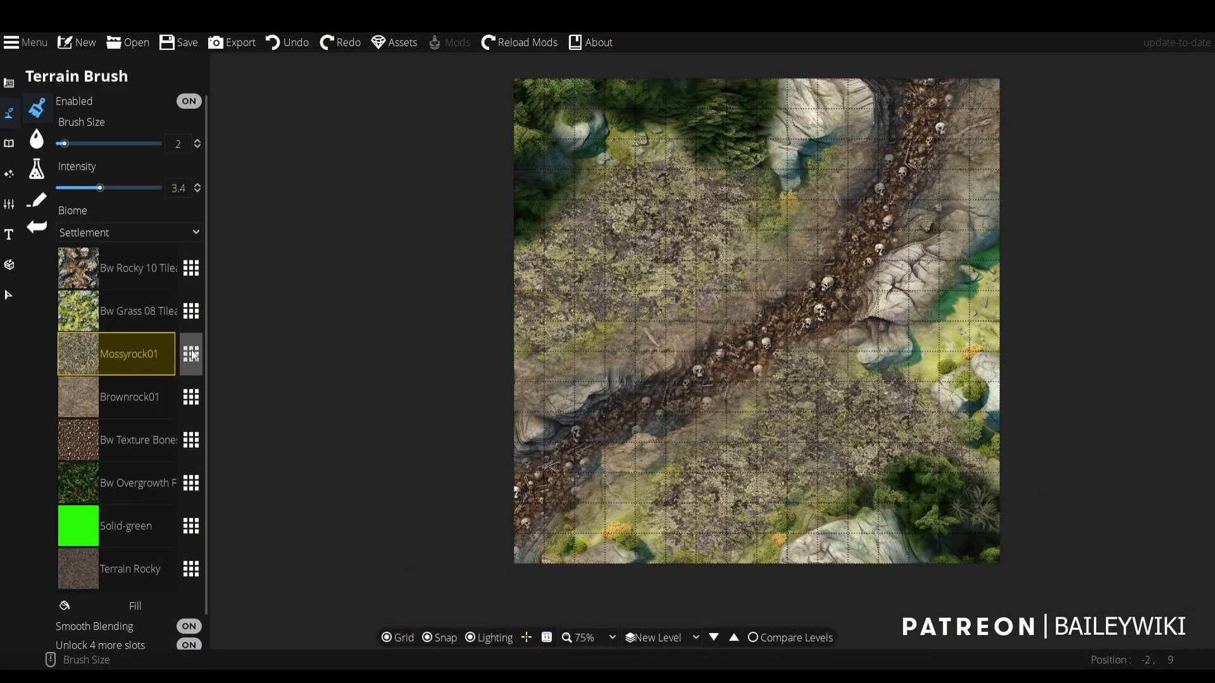
pyautogui.click(191, 440)
pyautogui.click(654, 394)
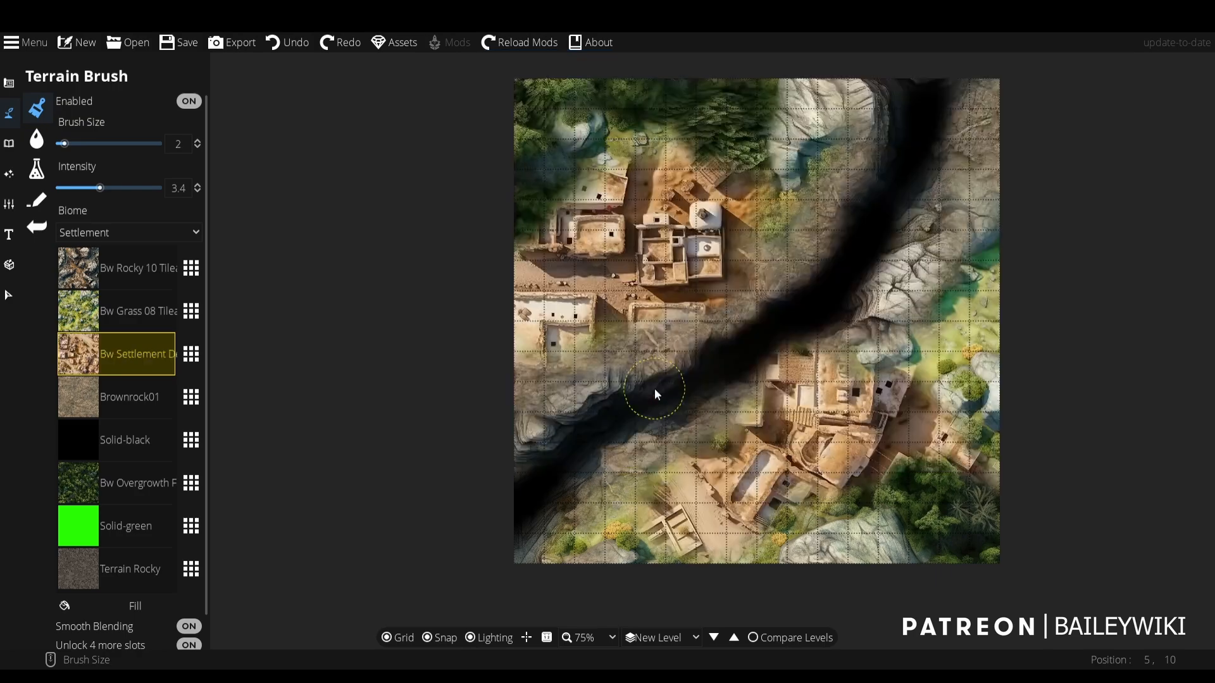
pyautogui.scroll(2, 648, 340)
pyautogui.moveTo(677, 427); pyautogui.dragTo(653, 270)
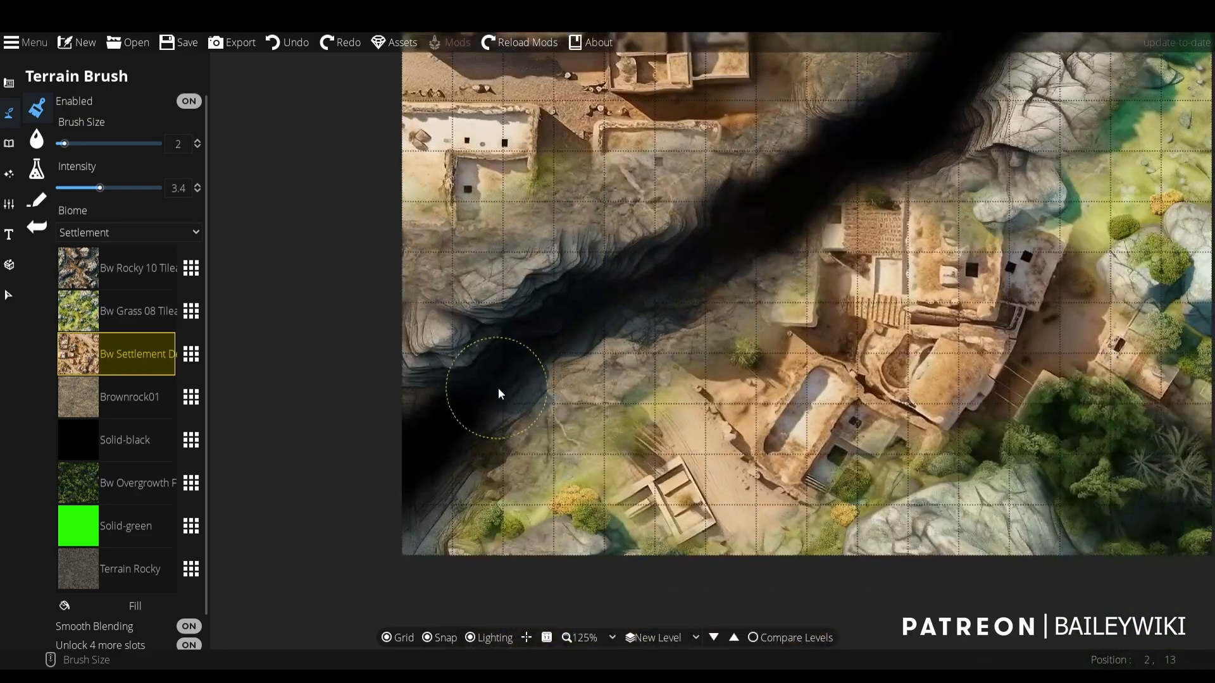
pyautogui.scroll(-2, 545, 363)
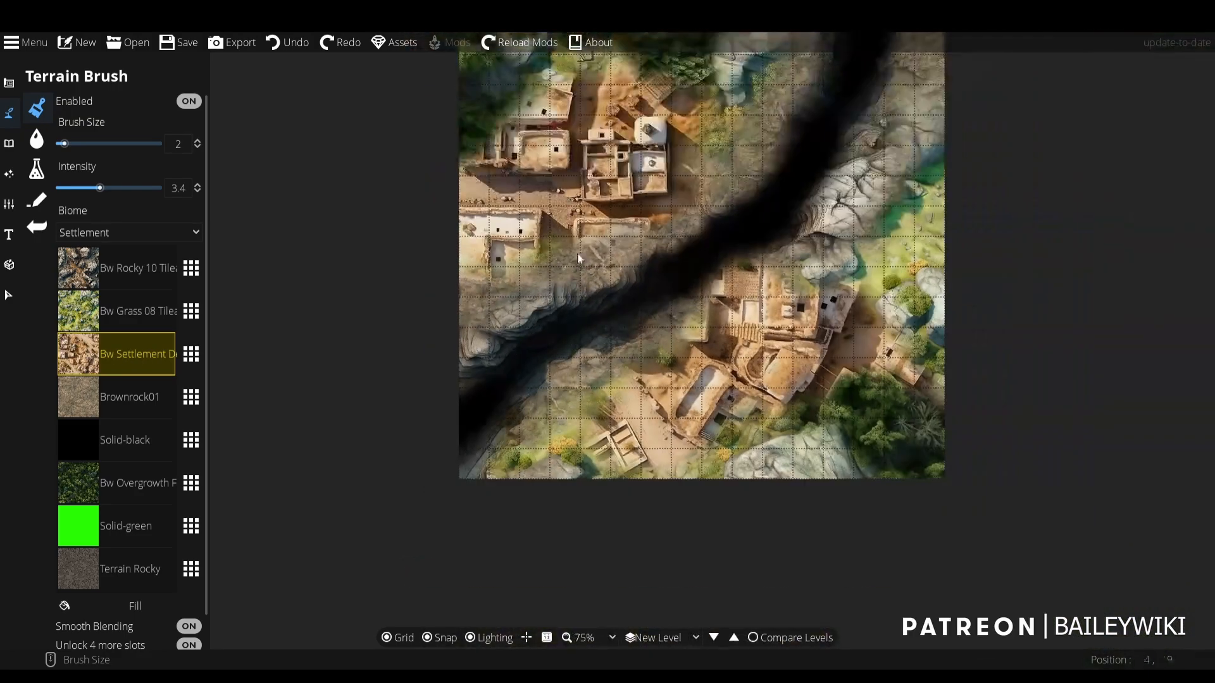
# - Try extending the desert settlement texture toward the ravine's upper edge and undo the strokes
pyautogui.click(632, 248)
pyautogui.moveTo(658, 317); pyautogui.dragTo(650, 337)
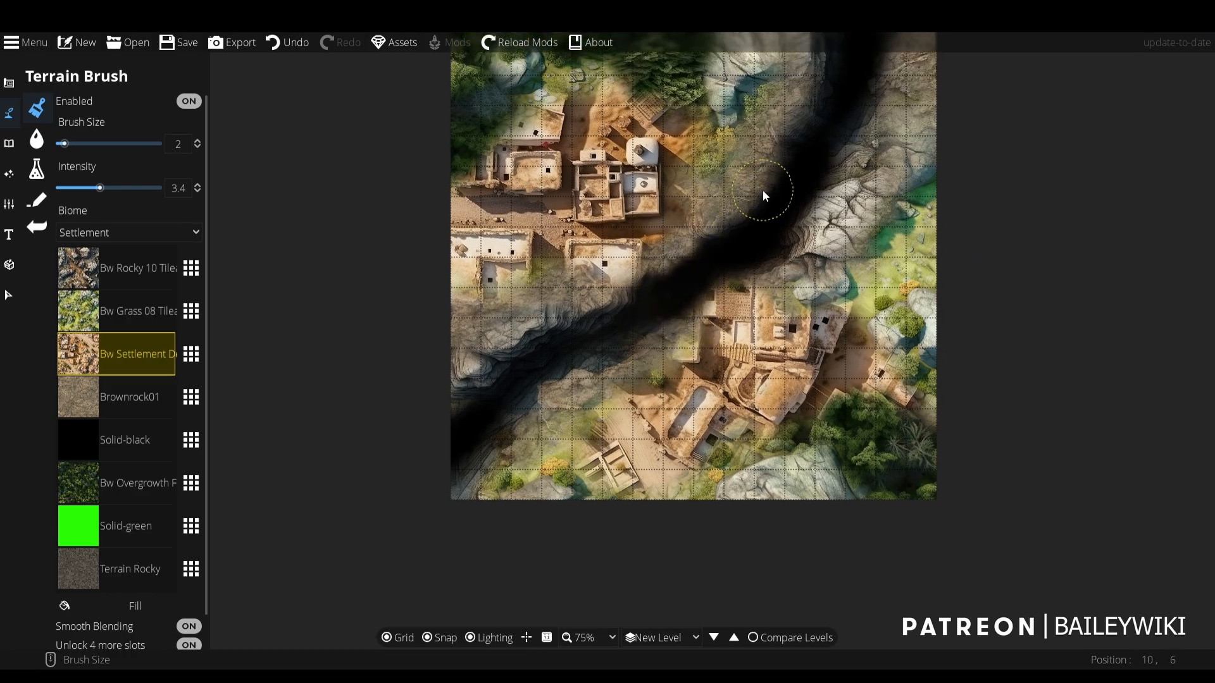
pyautogui.hotkey('ctrl', 'z')
pyautogui.hotkey('ctrl', 'z')
pyautogui.moveTo(692, 121); pyautogui.dragTo(709, 192)
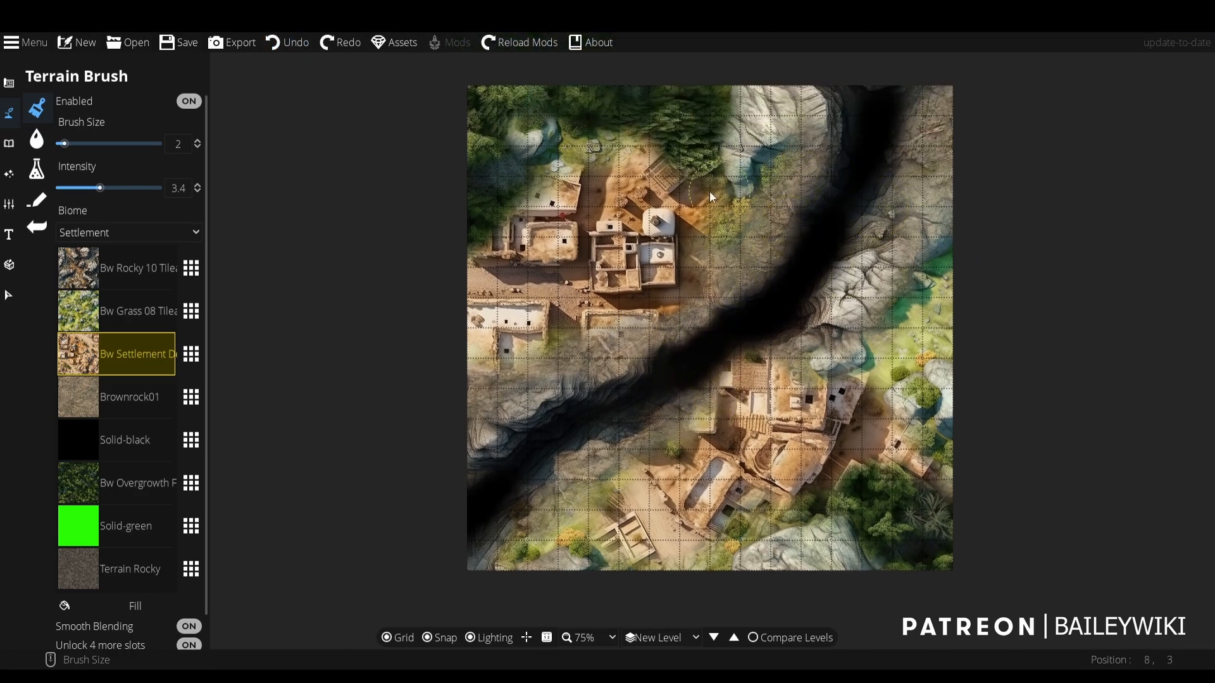
# - Swap the Bw Settlement Desert slot to the Bw Texture Ocean 08 water texture and on to Bw Swamp 03
pyautogui.click(196, 355)
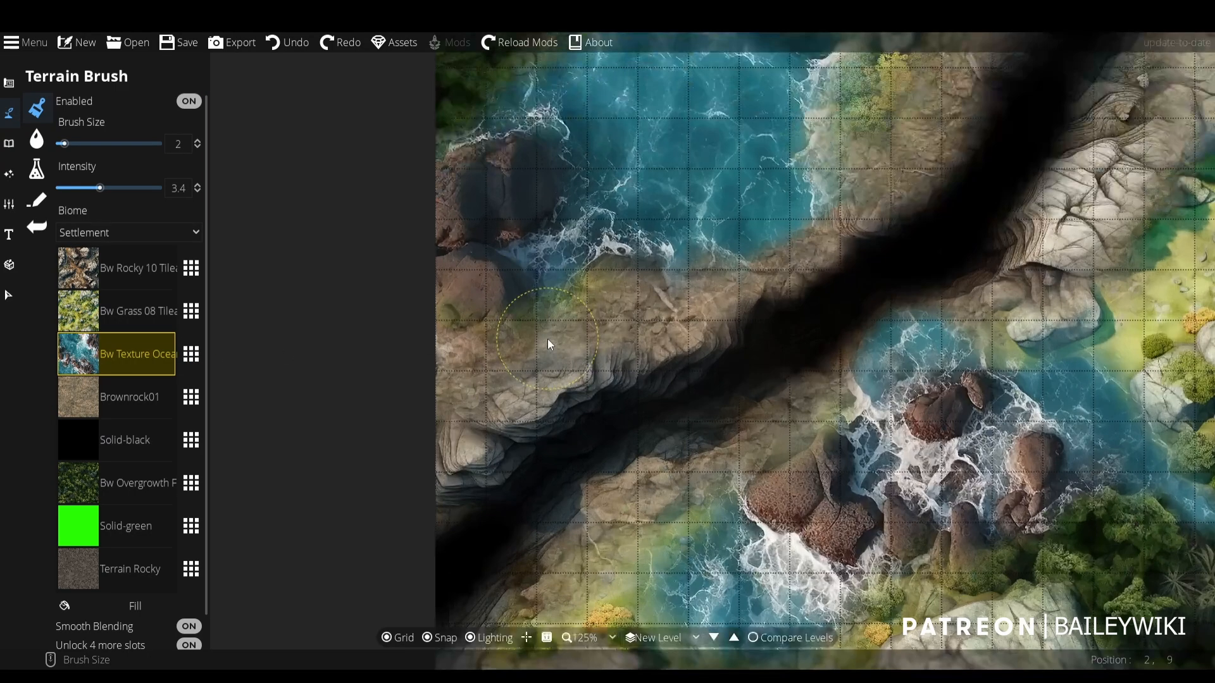
pyautogui.scroll(-1, 563, 280)
pyautogui.scroll(-1, 563, 280)
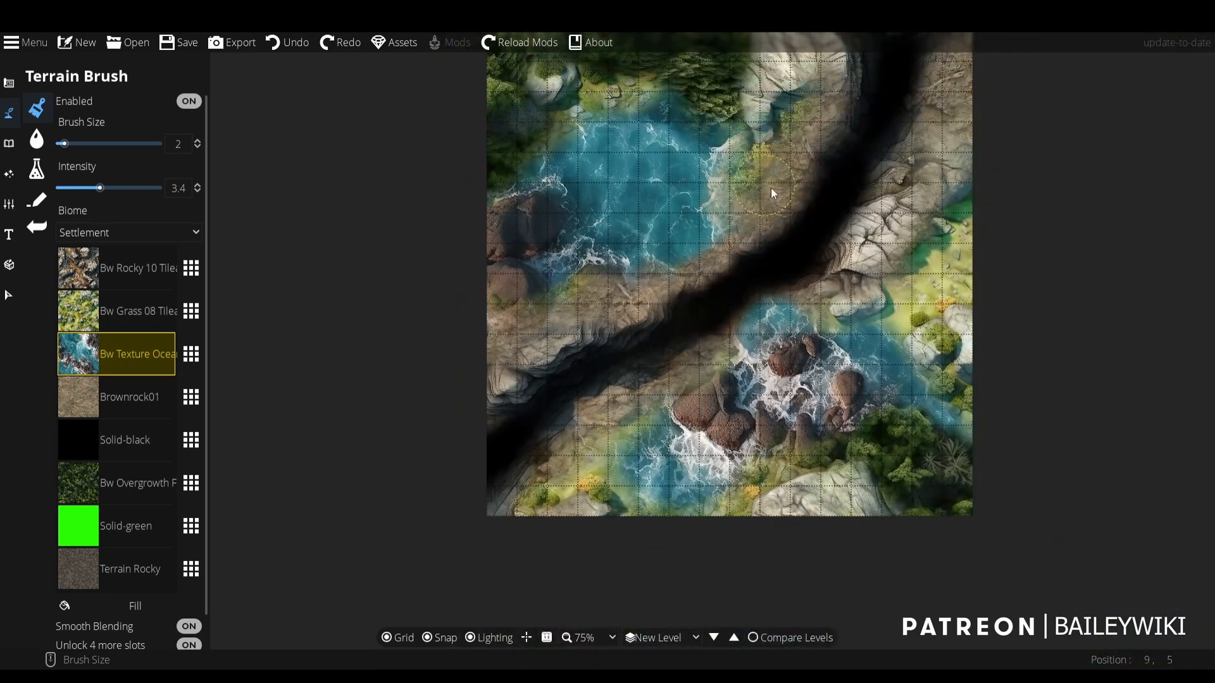
pyautogui.scroll(2, 810, 361)
pyautogui.click(191, 354)
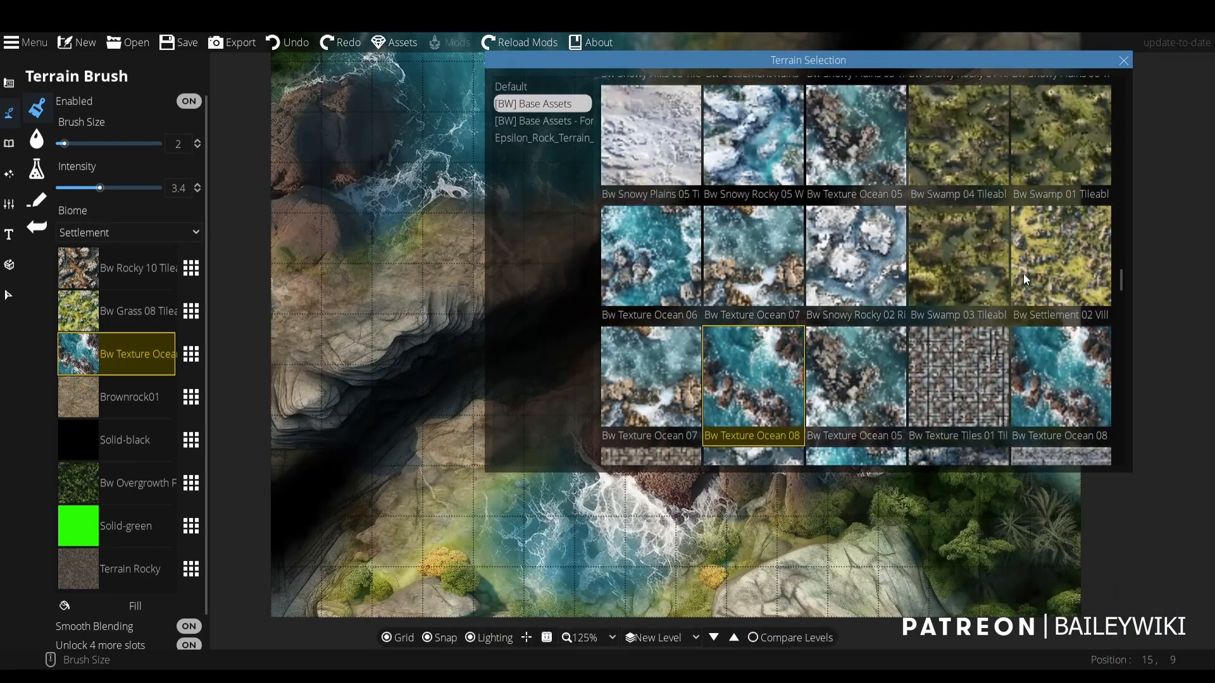
pyautogui.click(971, 269)
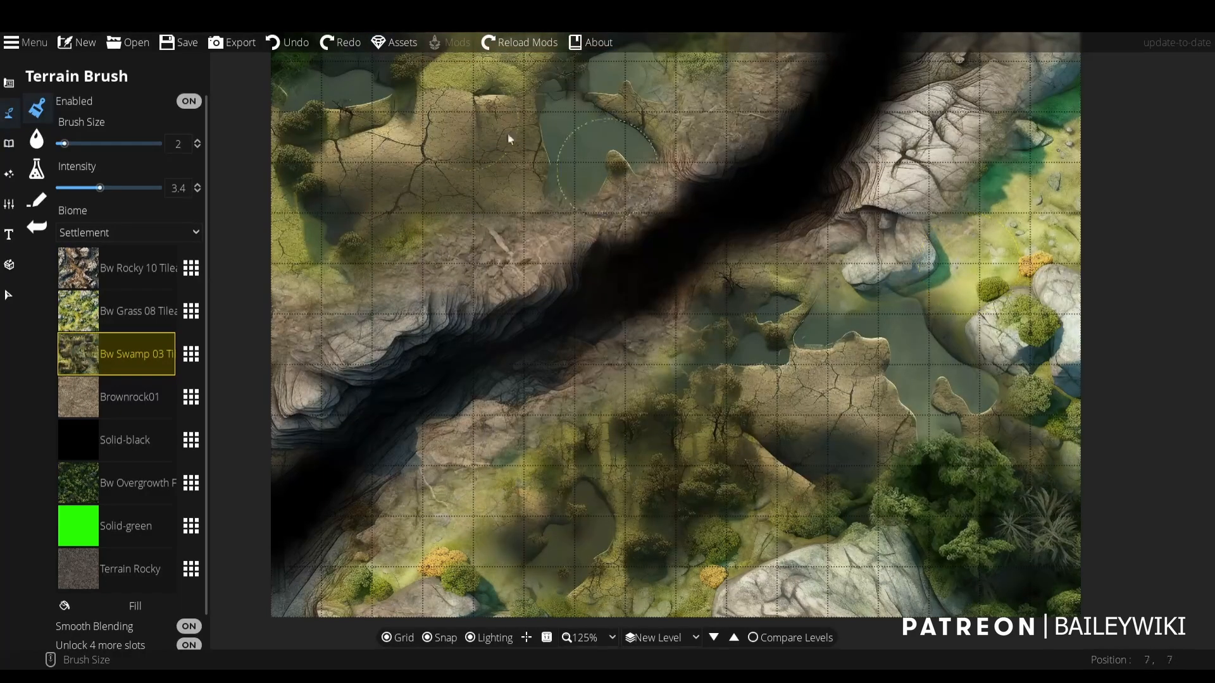
# - Replace the Bw Swamp 03 slot with the Bw Snowy Plains 01 texture and inspect the ground around the ravine
pyautogui.click(191, 354)
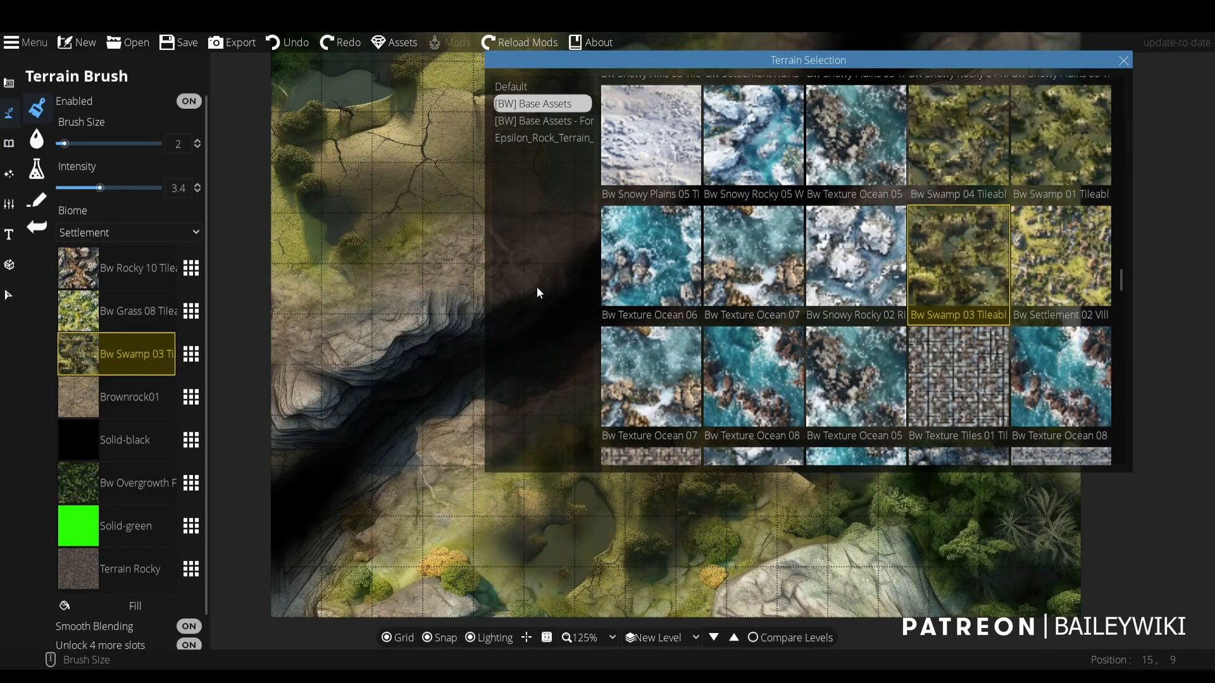
pyautogui.click(1023, 249)
pyautogui.click(191, 354)
pyautogui.scroll(3, 646, 304)
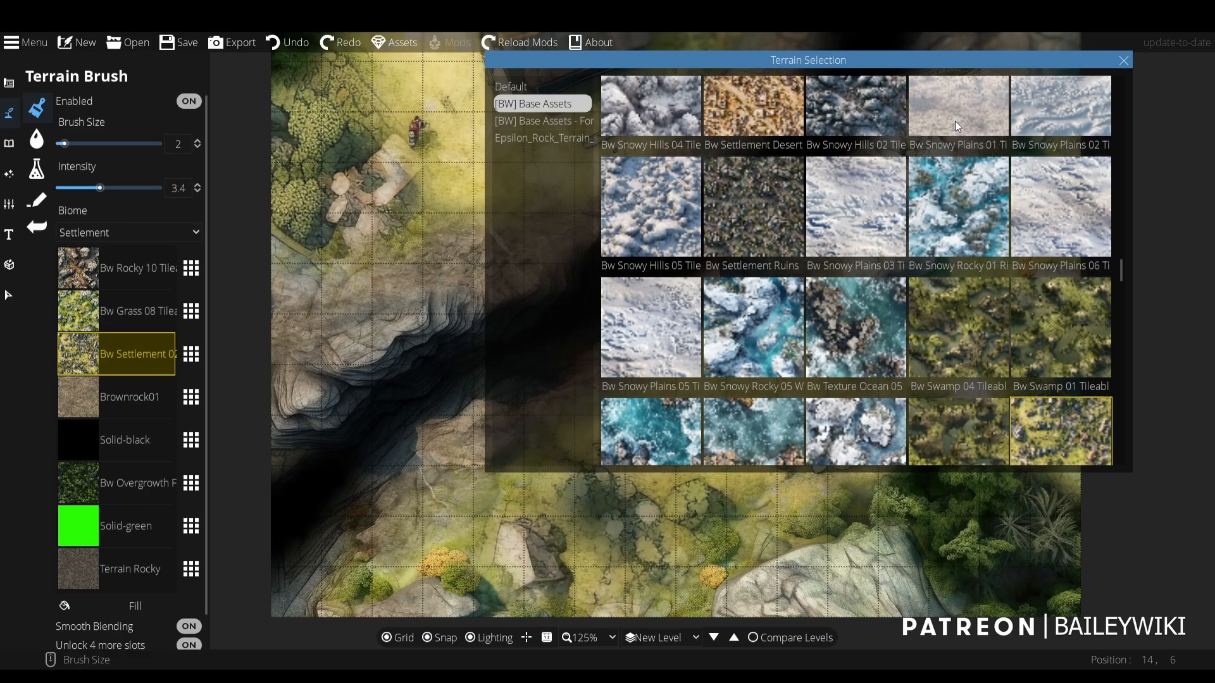
pyautogui.click(645, 317)
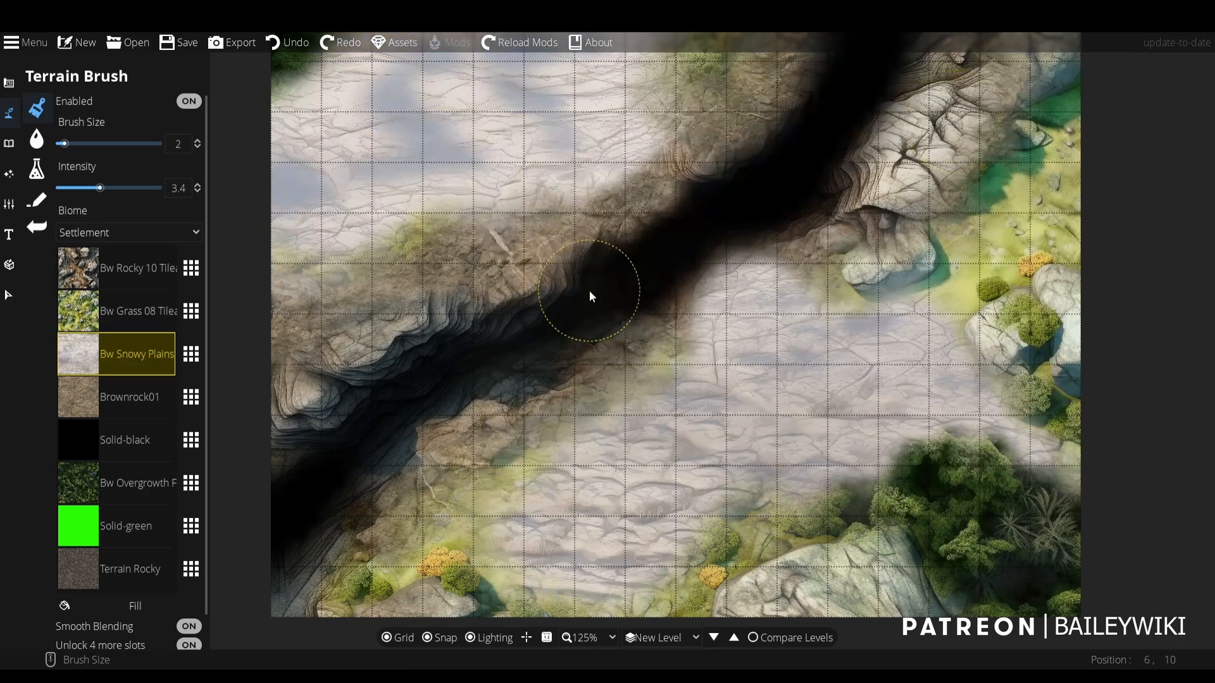
pyautogui.scroll(-3, 587, 304)
pyautogui.scroll(2, 591, 294)
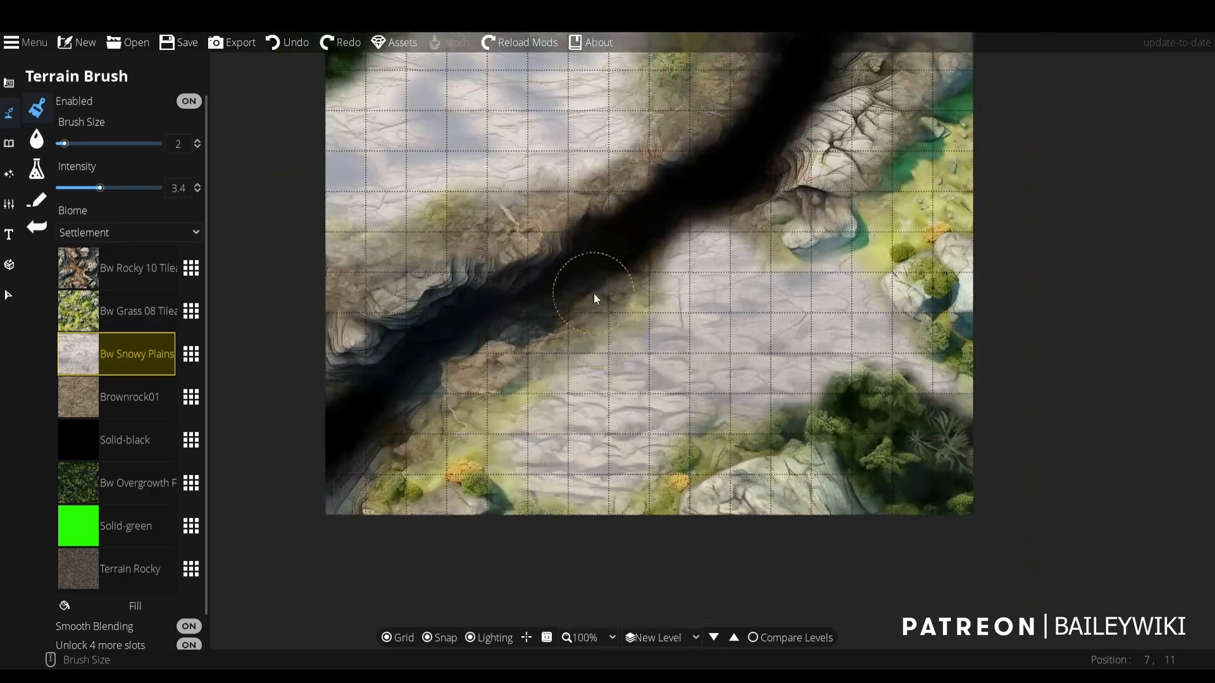
# - Replace the Bw Snowy Plains 01 slot with Bw Settlement Ruins and paint more ruins beside the large rock above the ravine
pyautogui.click(191, 354)
pyautogui.scroll(-5, 884, 288)
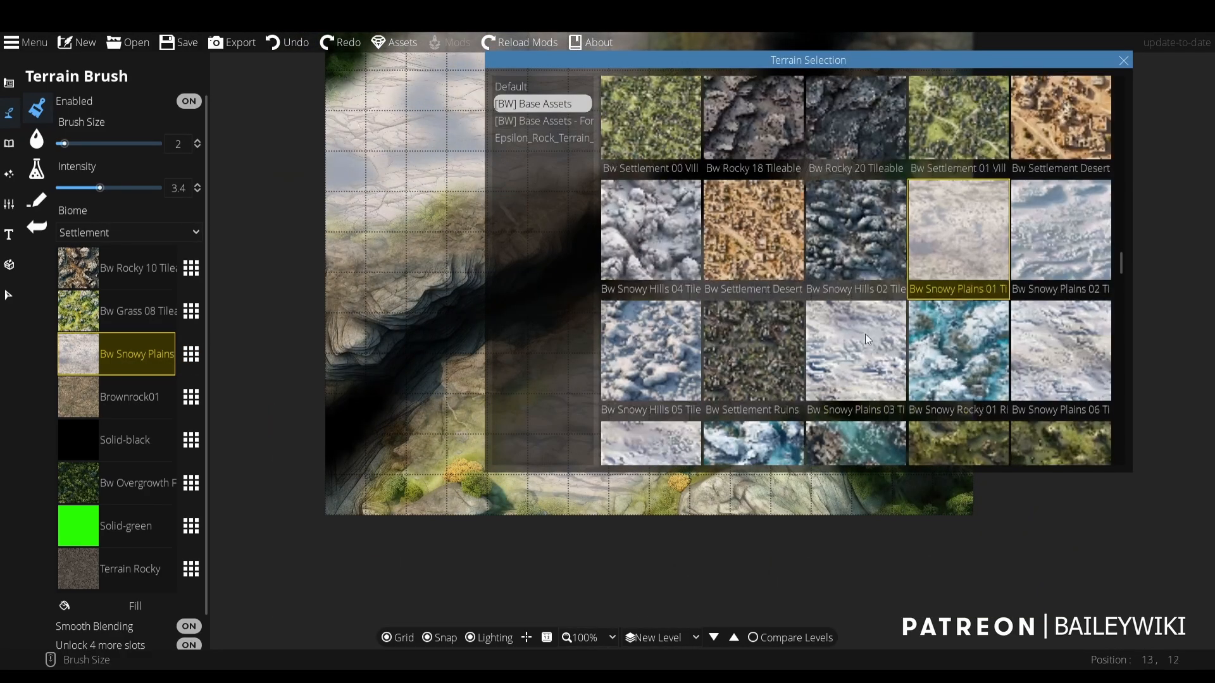
pyautogui.click(784, 351)
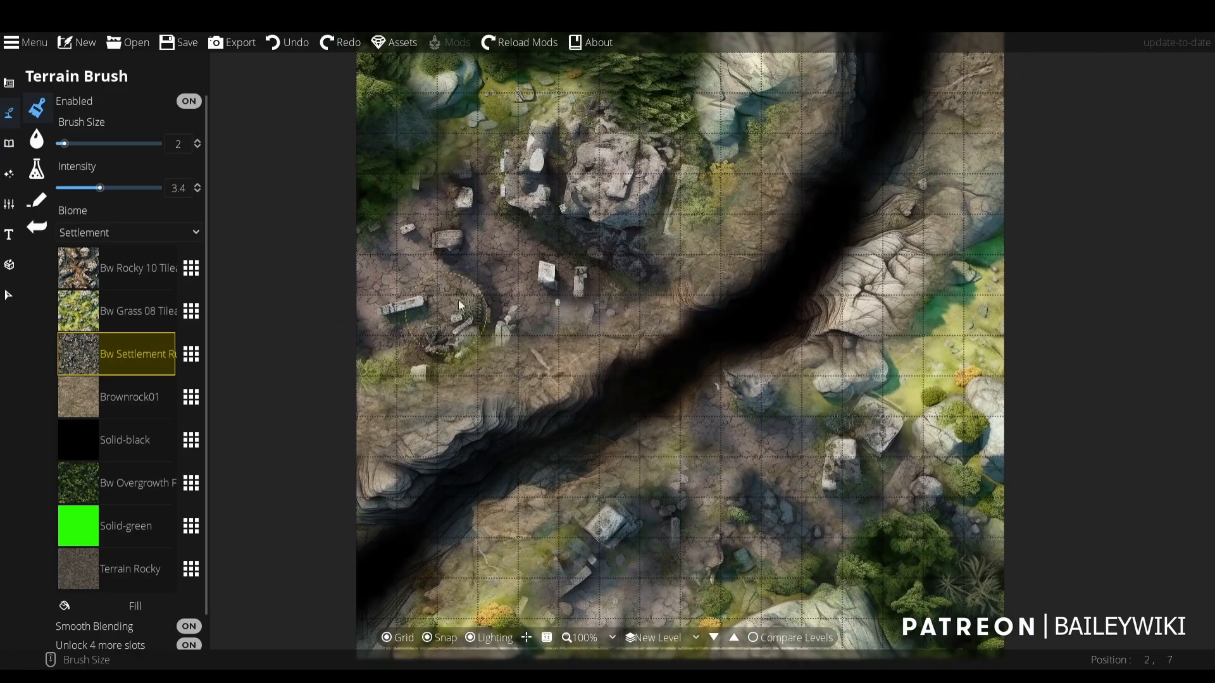
pyautogui.click(687, 218)
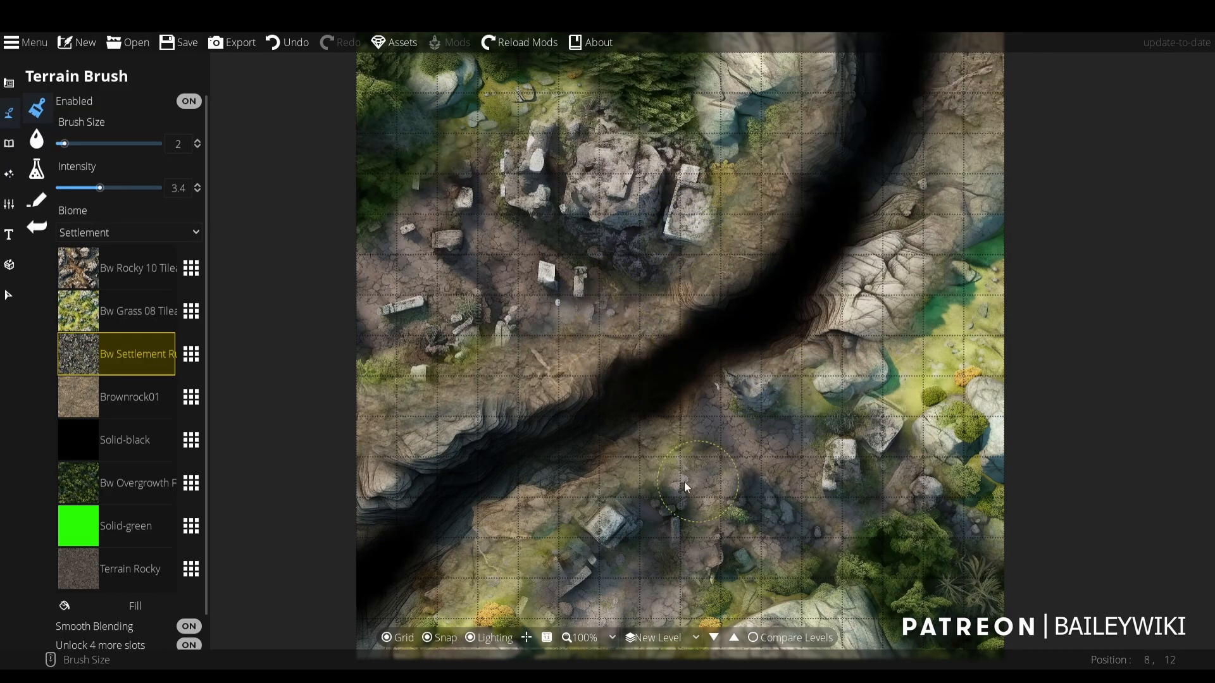
pyautogui.moveTo(653, 474); pyautogui.dragTo(650, 534)
pyautogui.scroll(4, 593, 375)
pyautogui.scroll(-3, 593, 374)
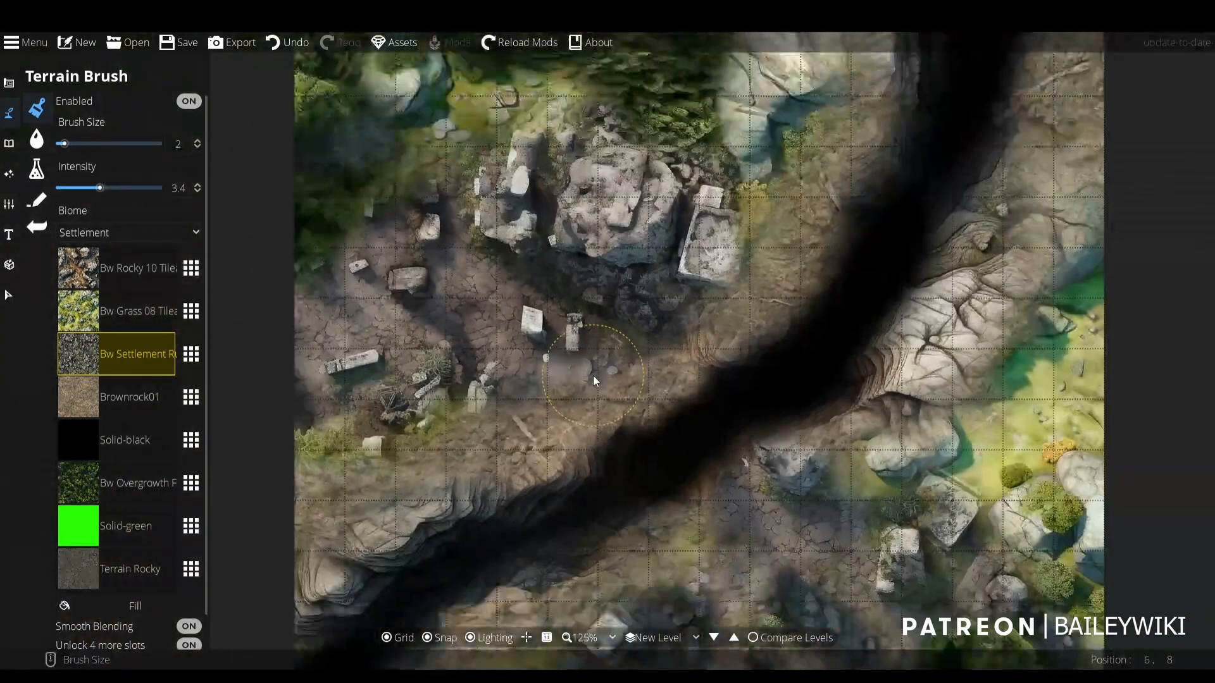
# - Swap the Bw Settlement Ruins slot to the Bw Rocky 18 texture and on to Bw Grass 06
pyautogui.click(201, 366)
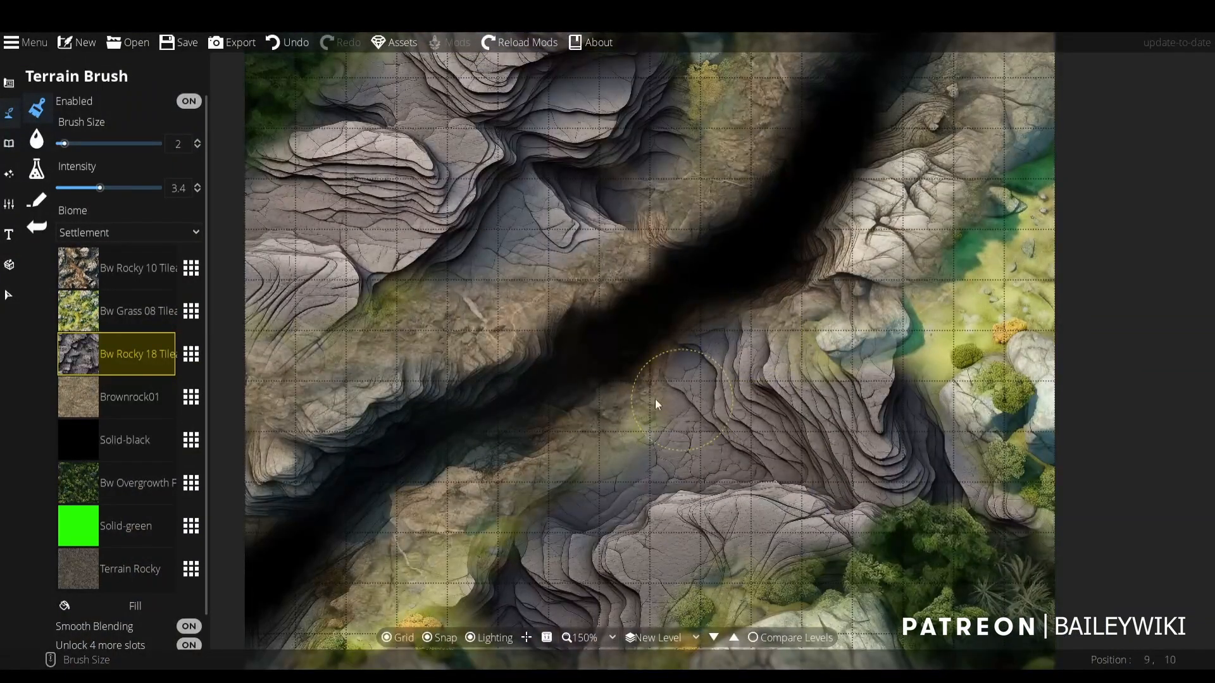
pyautogui.click(191, 354)
pyautogui.scroll(3, 792, 272)
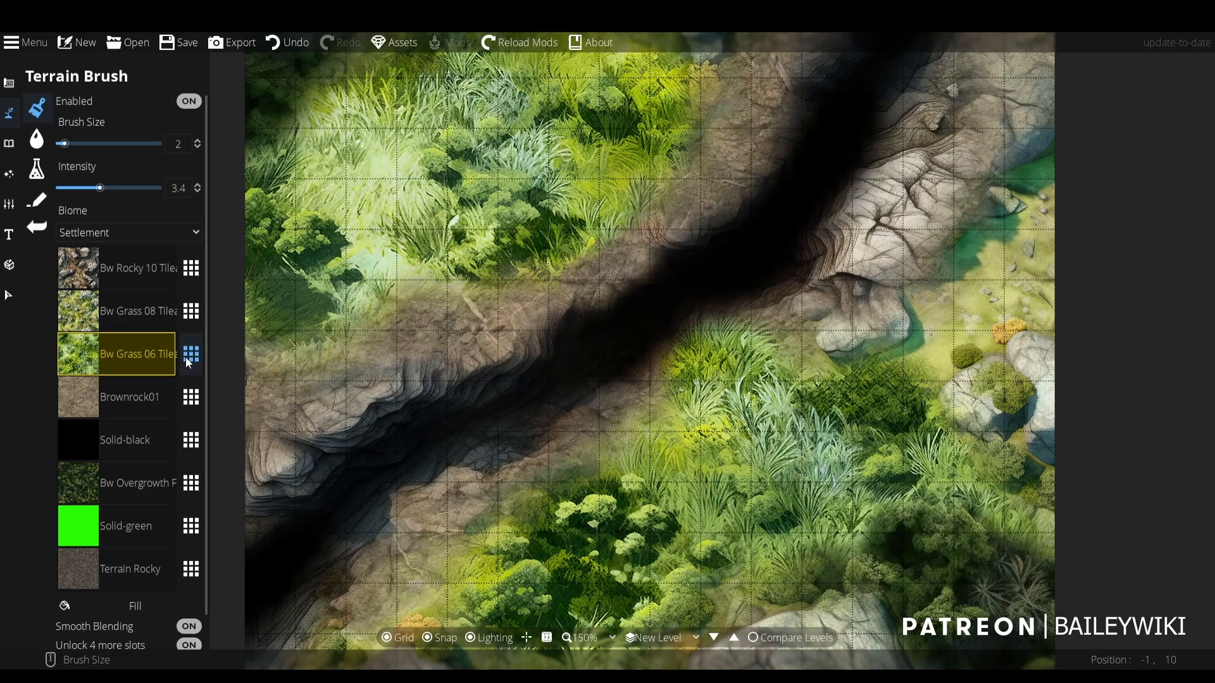
# - Replace the Bw Grass 06 slot with the flowering Bw Grass 15 Vegetation texture and inspect it on both sides of the ravine
pyautogui.click(191, 355)
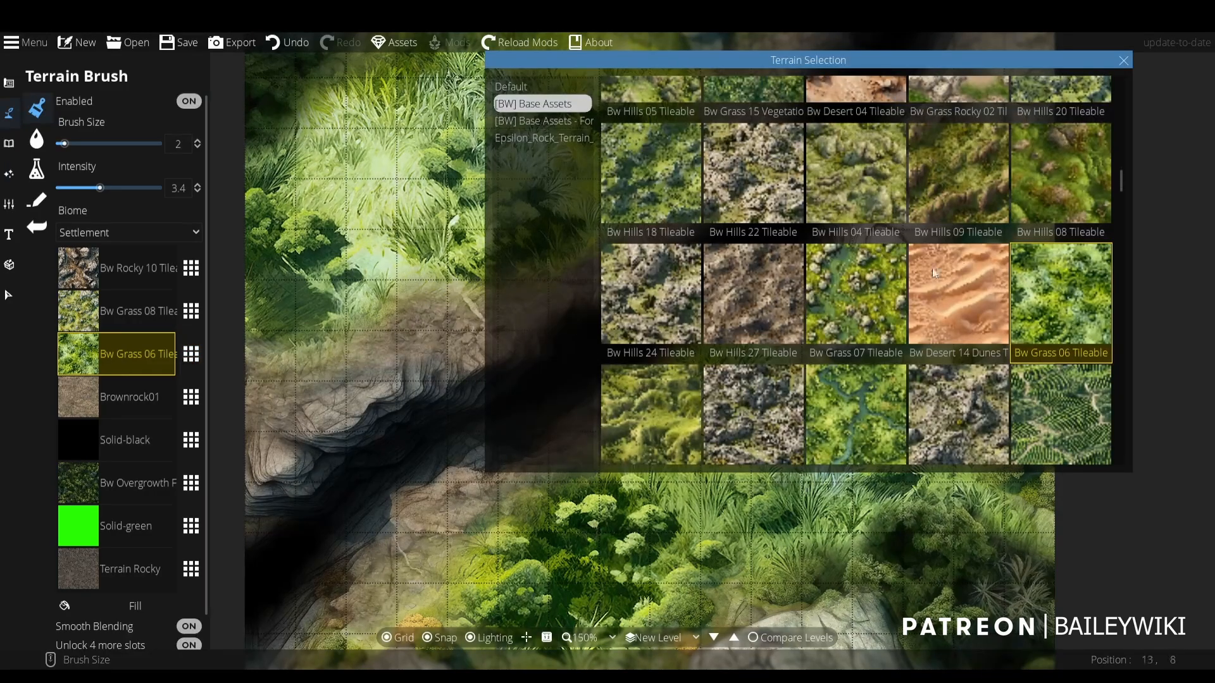
pyautogui.scroll(2, 1002, 260)
pyautogui.click(751, 232)
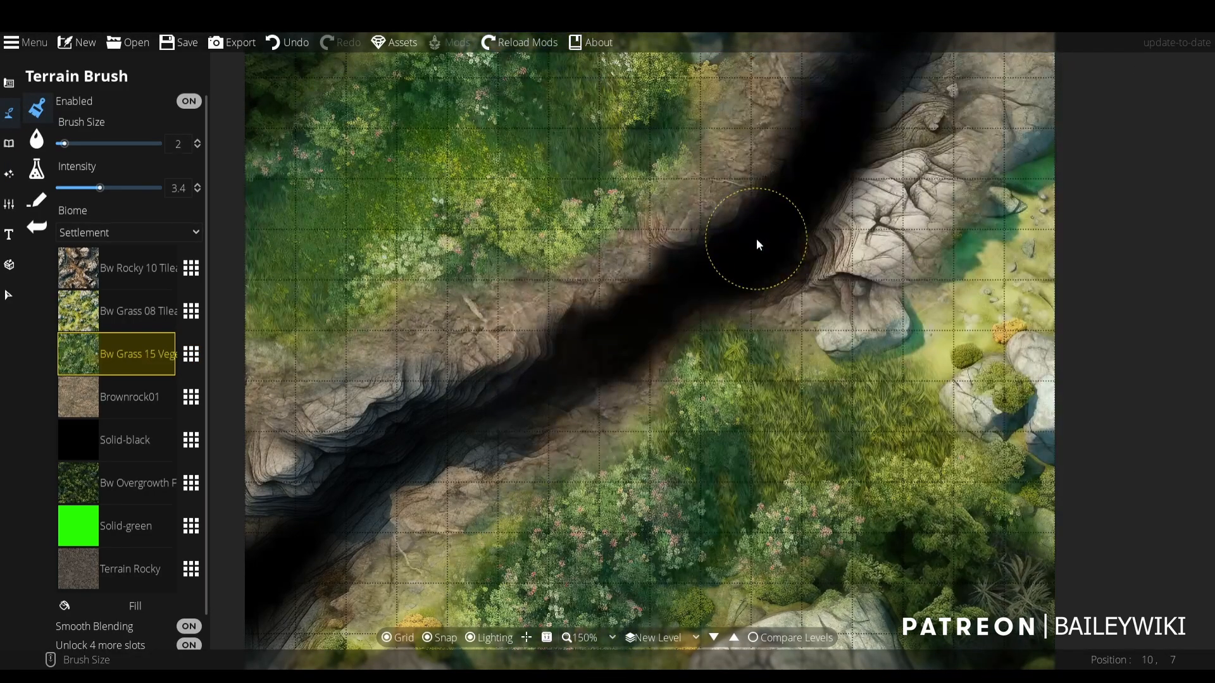
pyautogui.scroll(-3, 756, 244)
pyautogui.scroll(3, 542, 252)
pyautogui.scroll(1, 542, 252)
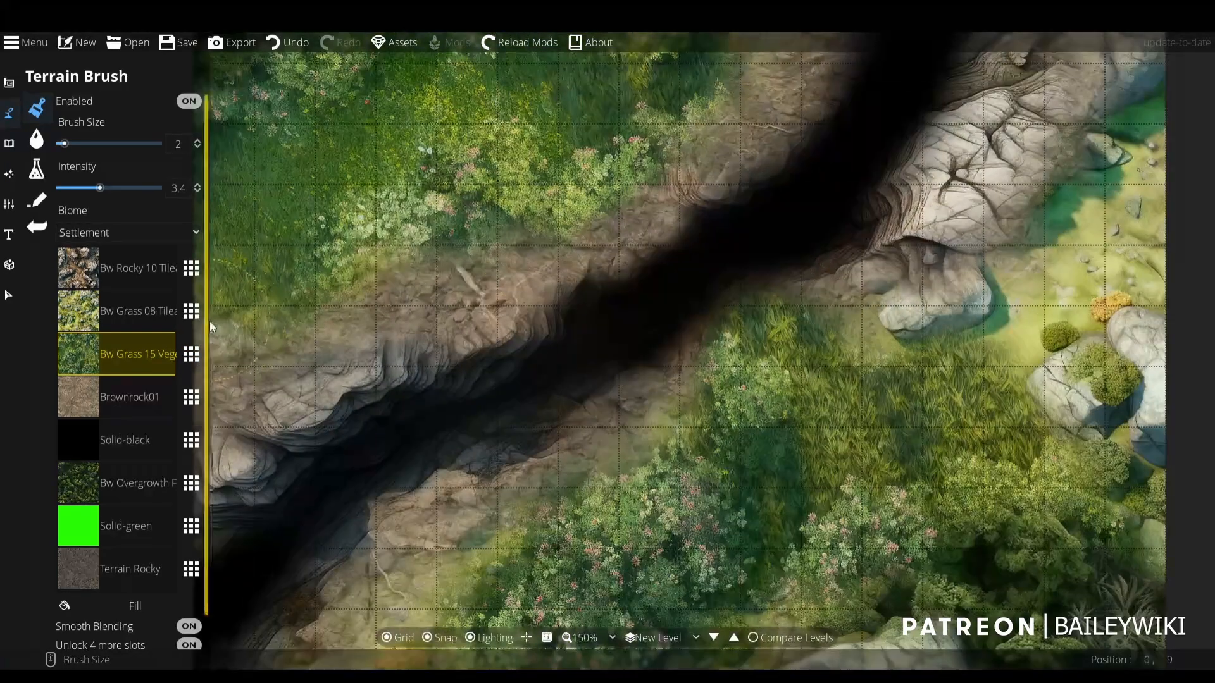
# - Replace the Bw Grass 15 Vegetation slot with the dry yellow Bw Grass 23 River texture
pyautogui.click(191, 354)
pyautogui.scroll(-2, 700, 262)
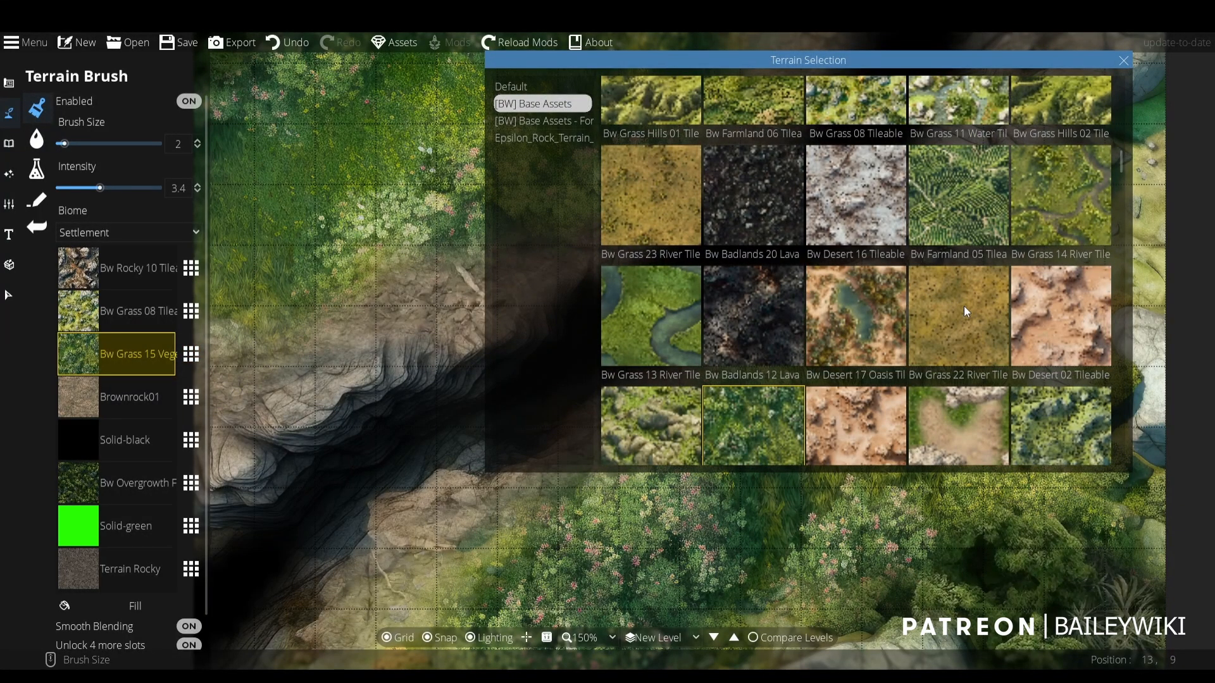
pyautogui.click(660, 204)
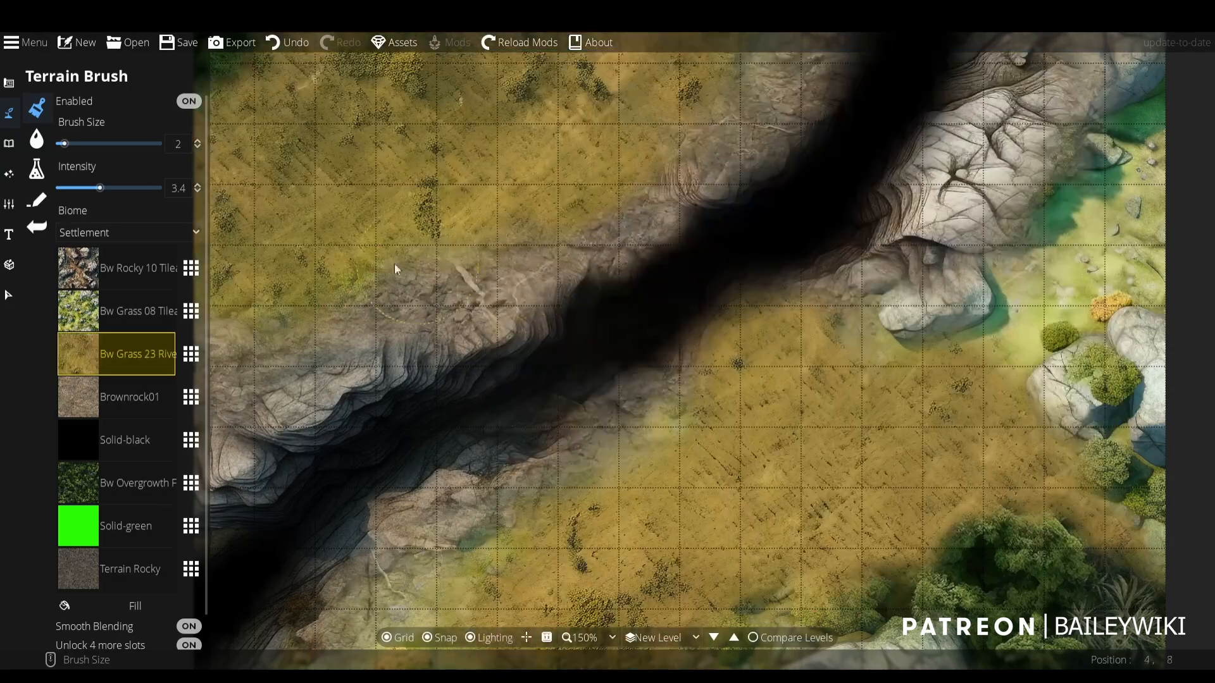
# - Replace the Bw Grass 23 River slot with the dark cracked Bw Badlands 23 Lava texture and inspect the whole map
pyautogui.click(189, 355)
pyautogui.scroll(3, 921, 254)
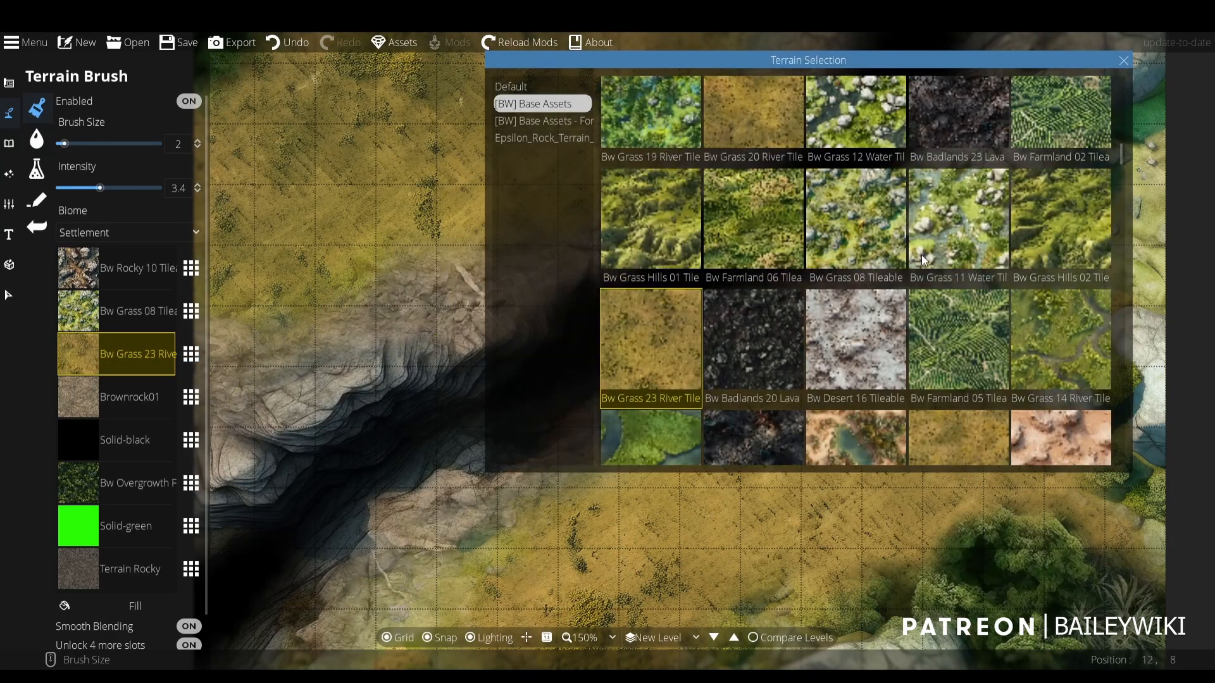
pyautogui.click(964, 229)
pyautogui.scroll(-3, 735, 279)
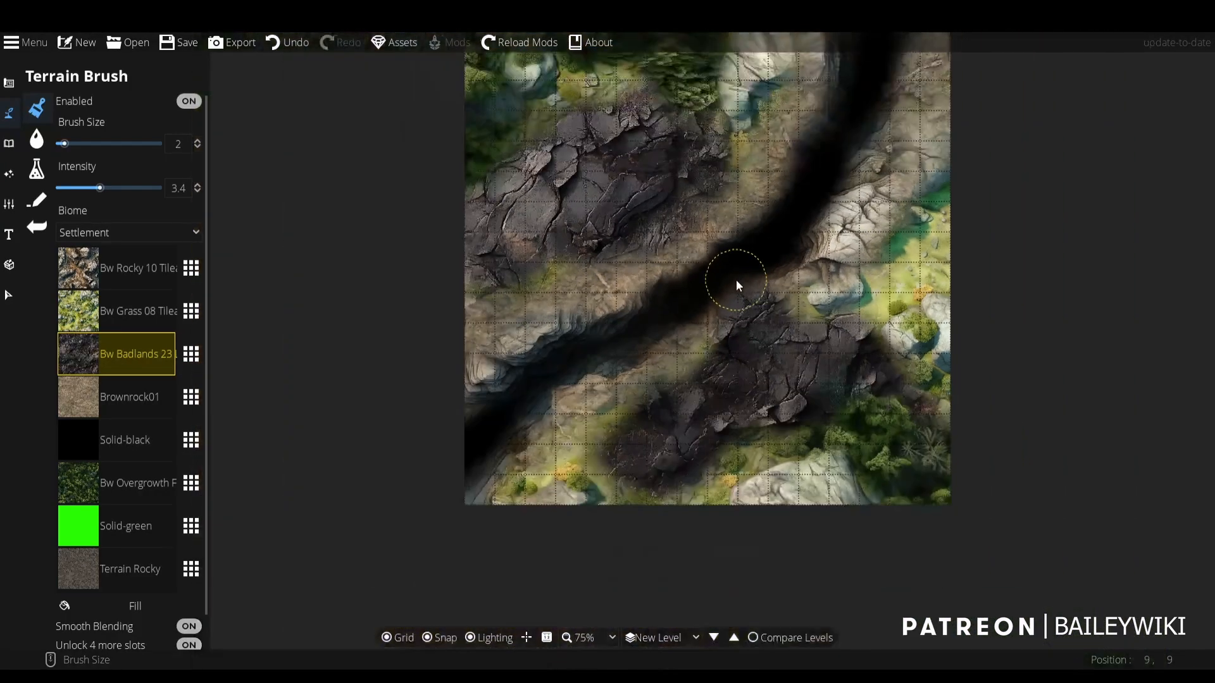
pyautogui.scroll(3, 615, 358)
# - Replace the Bw Badlands 23 Lava slot with the rubble-like Bw Badlands 19 Lava texture
pyautogui.click(185, 353)
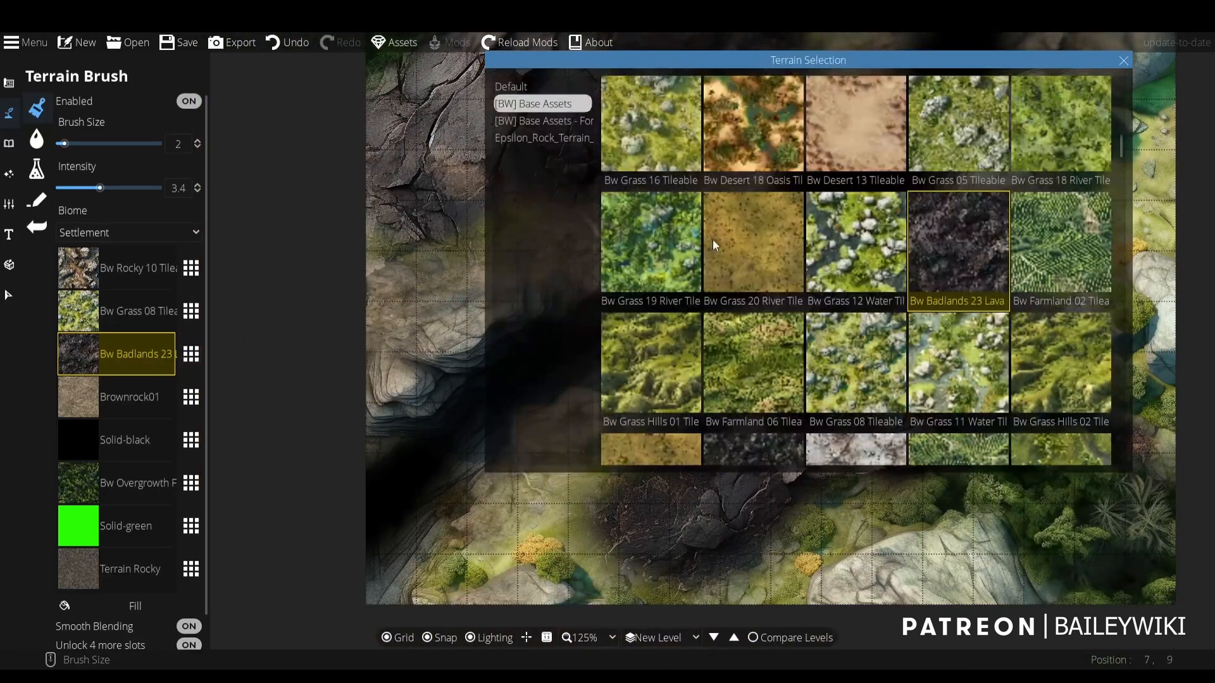
pyautogui.scroll(3, 776, 298)
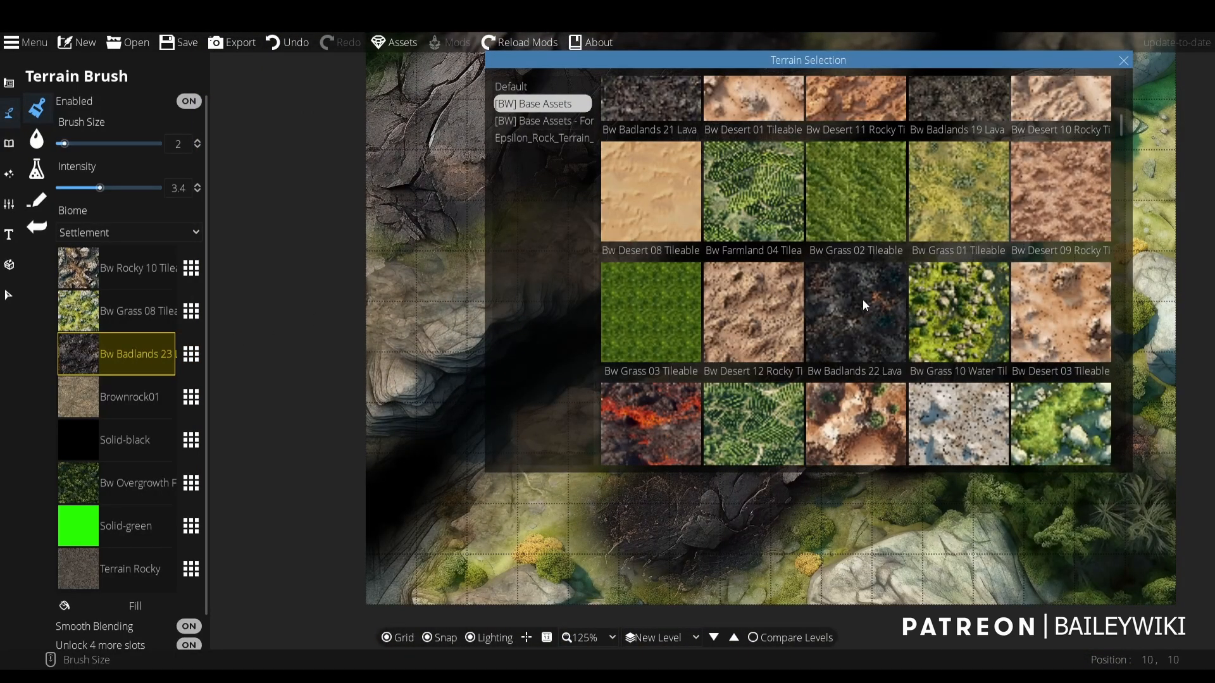
pyautogui.click(989, 108)
pyautogui.scroll(3, 728, 253)
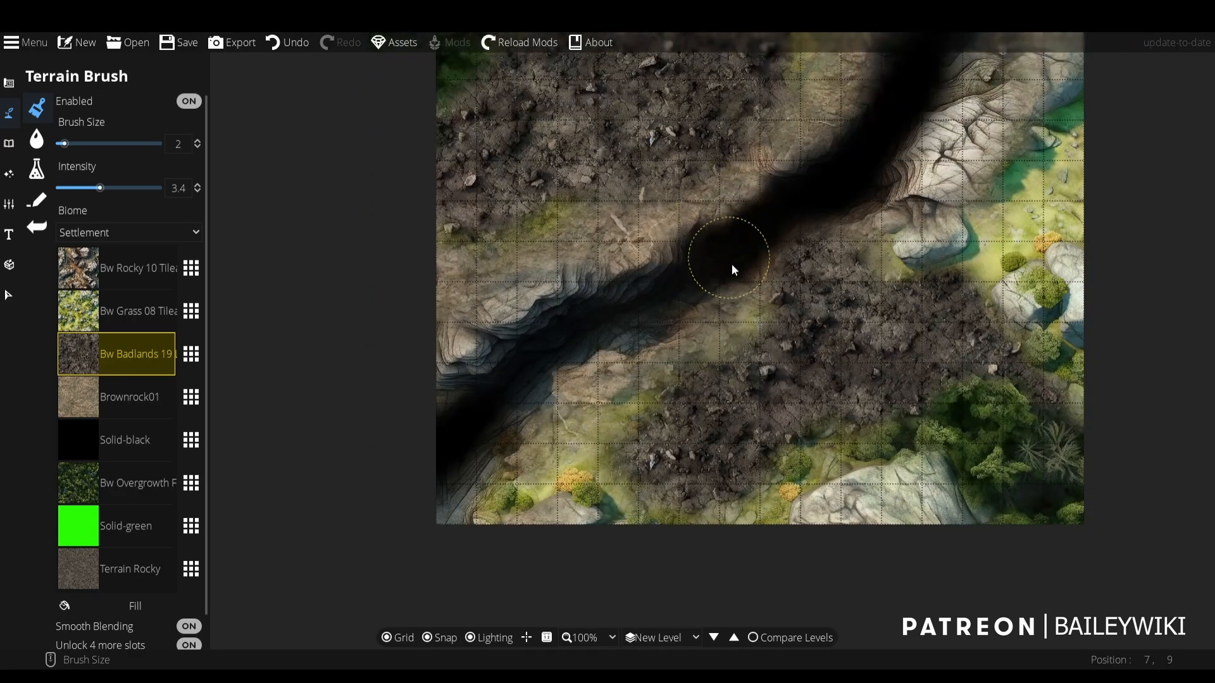
# - Replace the Bw Badlands 19 Lava slot with a yellow-green grass texture and turn off grid snapping
pyautogui.click(190, 354)
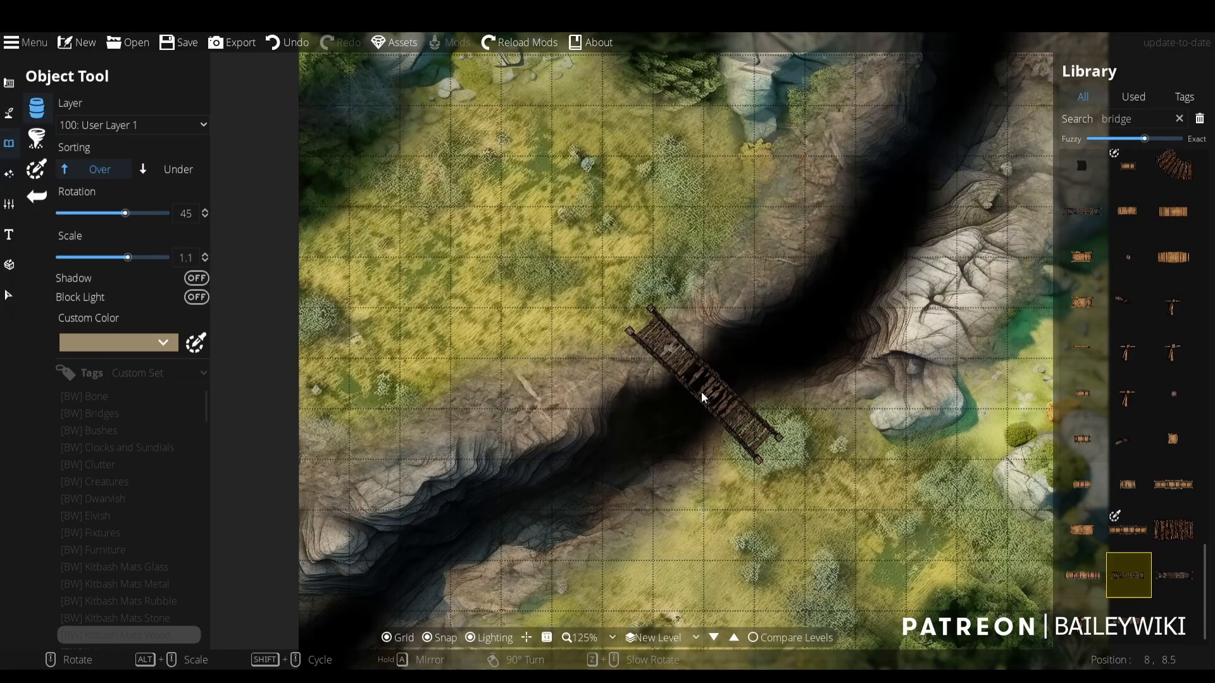
pyautogui.press('s')
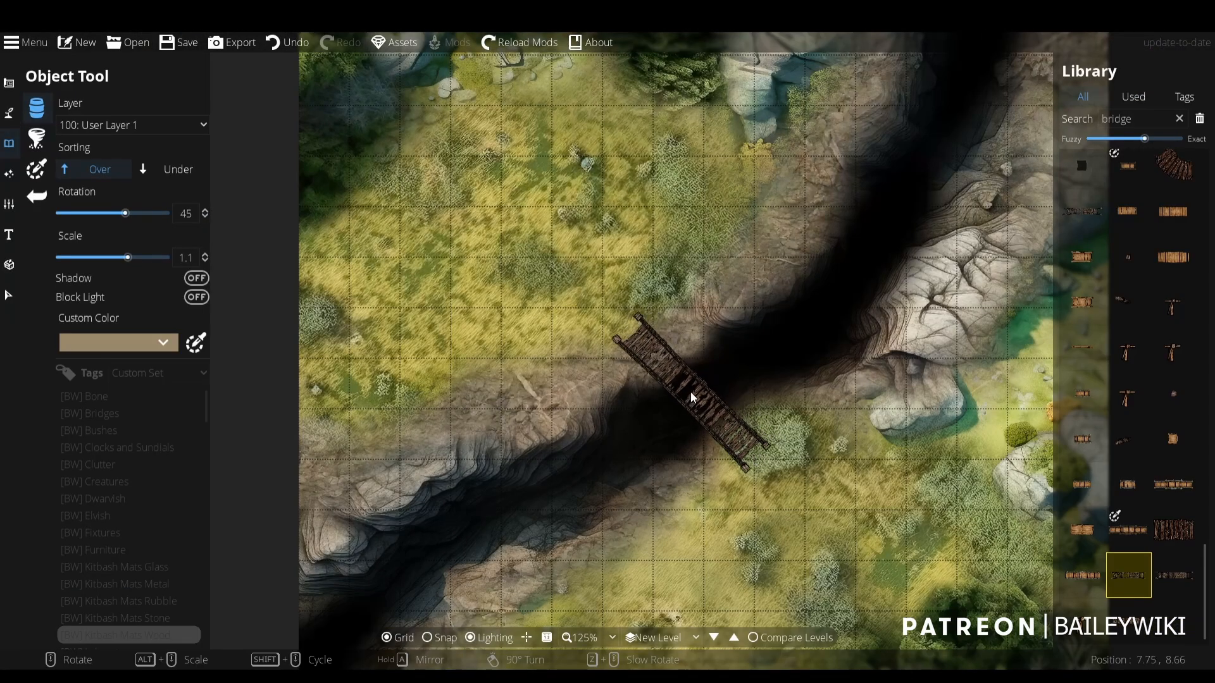
# - Try the dark weathered wooden bridge across the middle of the ravine at 45° rotation and 0.9 scale
pyautogui.scroll(-2, 706, 391)
pyautogui.scroll(-4, 745, 264)
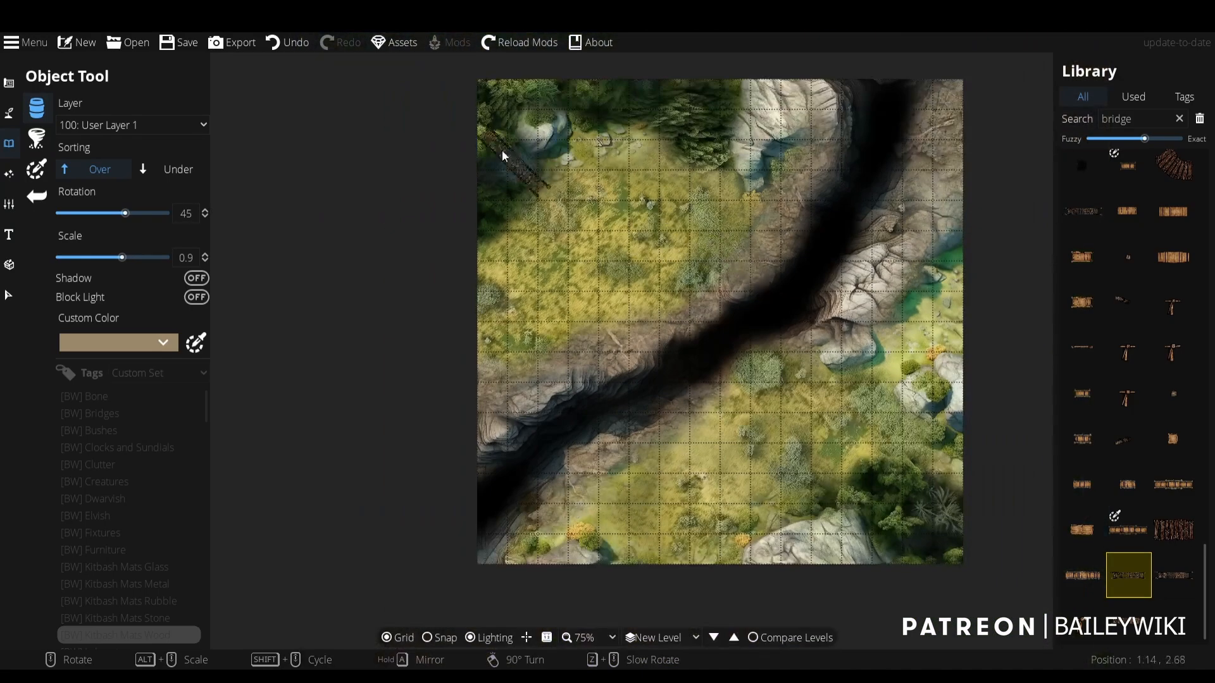
pyautogui.scroll(5, 733, 504)
pyautogui.scroll(1, 732, 502)
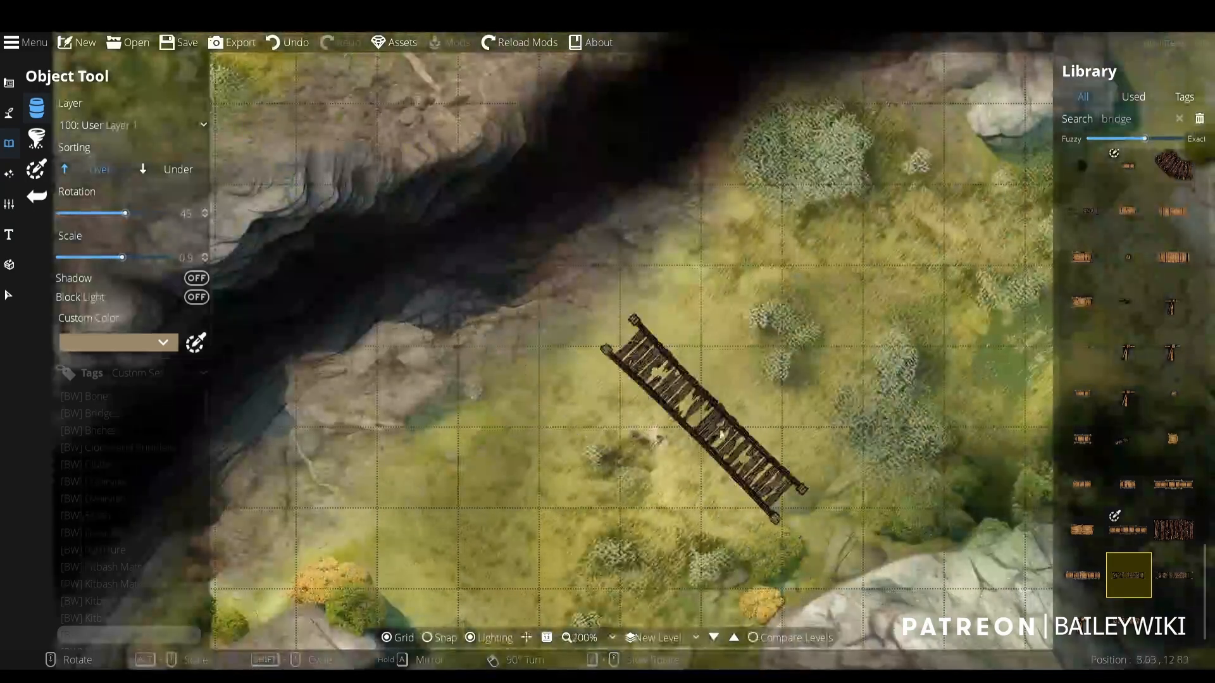
pyautogui.moveTo(886, 503); pyautogui.dragTo(661, 510)
pyautogui.scroll(-2, 939, 334)
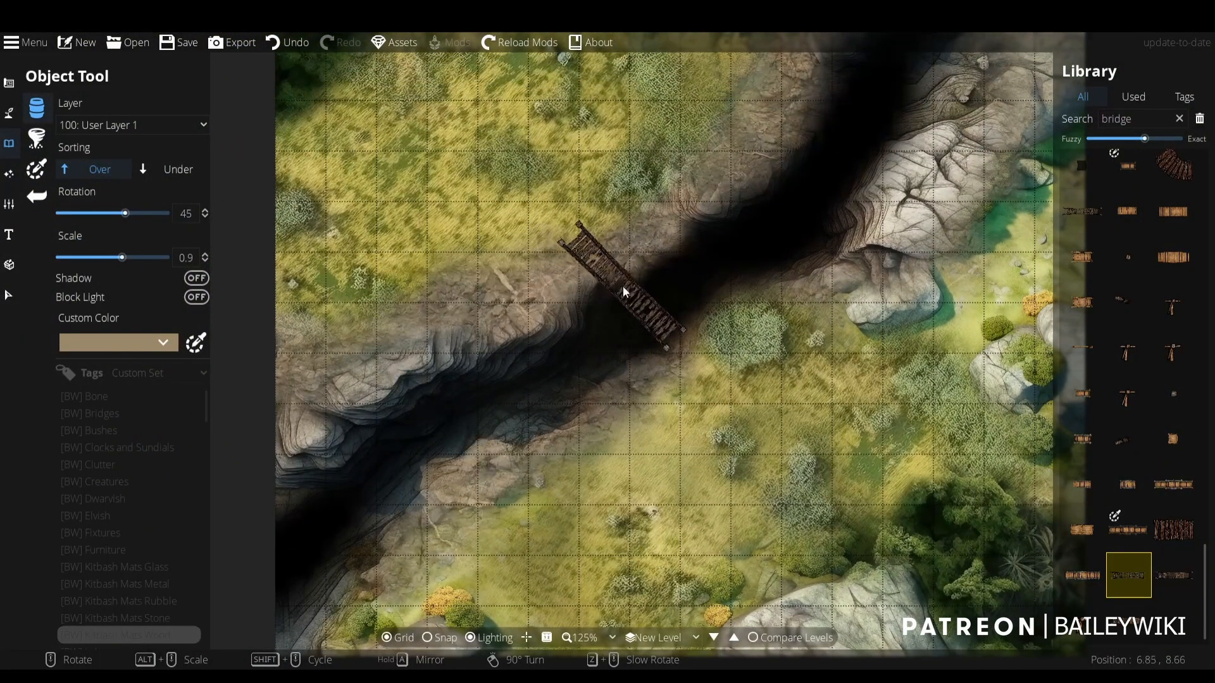
pyautogui.moveTo(622, 286); pyautogui.dragTo(621, 530)
pyautogui.moveTo(855, 507); pyautogui.dragTo(886, 353)
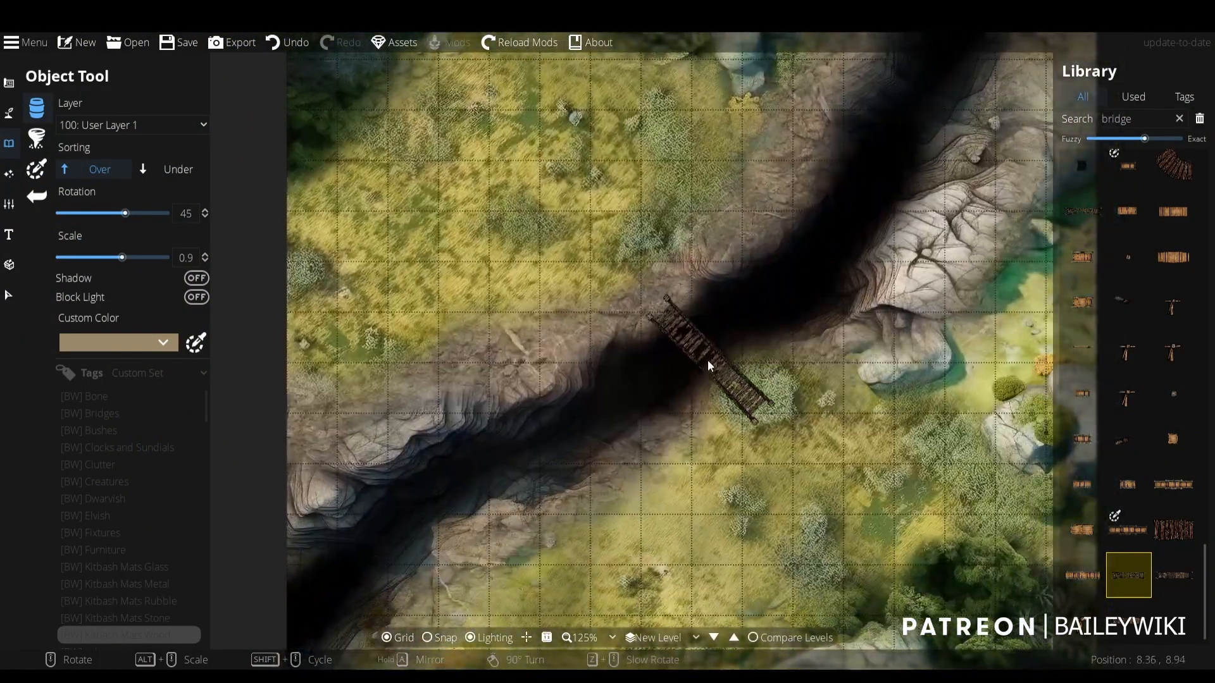
# - Try the weathered bridge over the ravine at larger sizes, including 1.9 and 1.2 scale
pyautogui.keyDown('alt'); pyautogui.scroll(4, 652, 334); pyautogui.keyUp('alt')
pyautogui.keyDown('alt'); pyautogui.scroll(6, 661, 342); pyautogui.keyUp('alt')
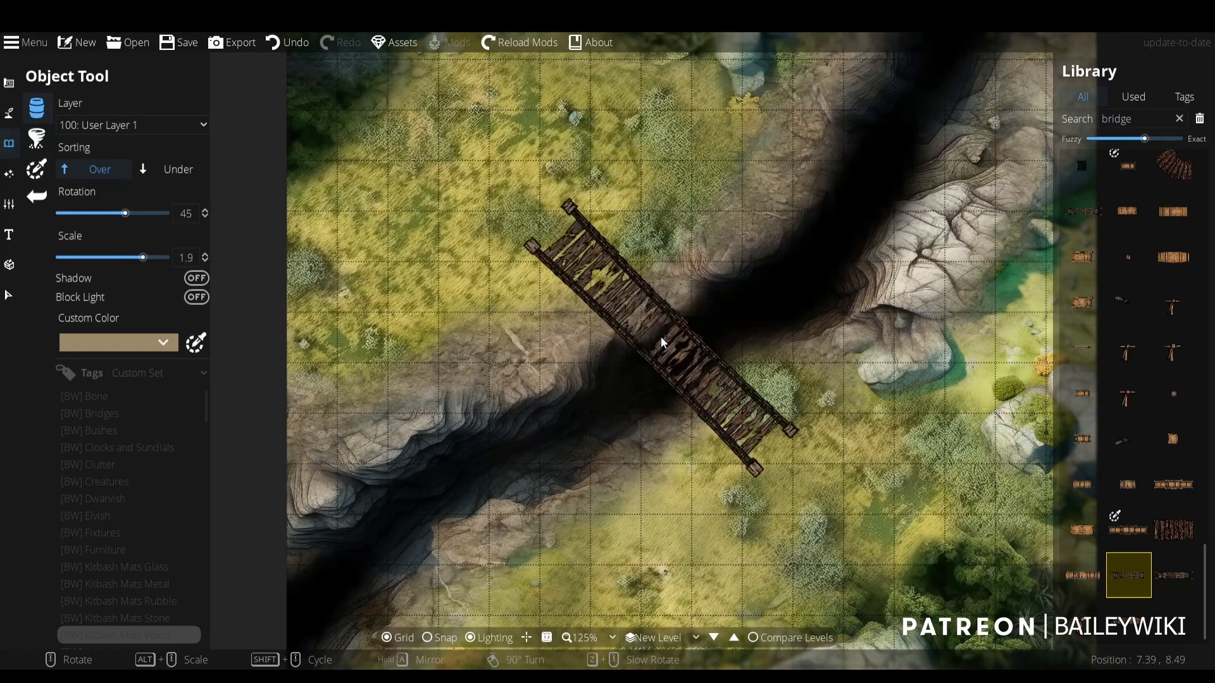
pyautogui.scroll(-5, 661, 338)
pyautogui.scroll(5, 662, 338)
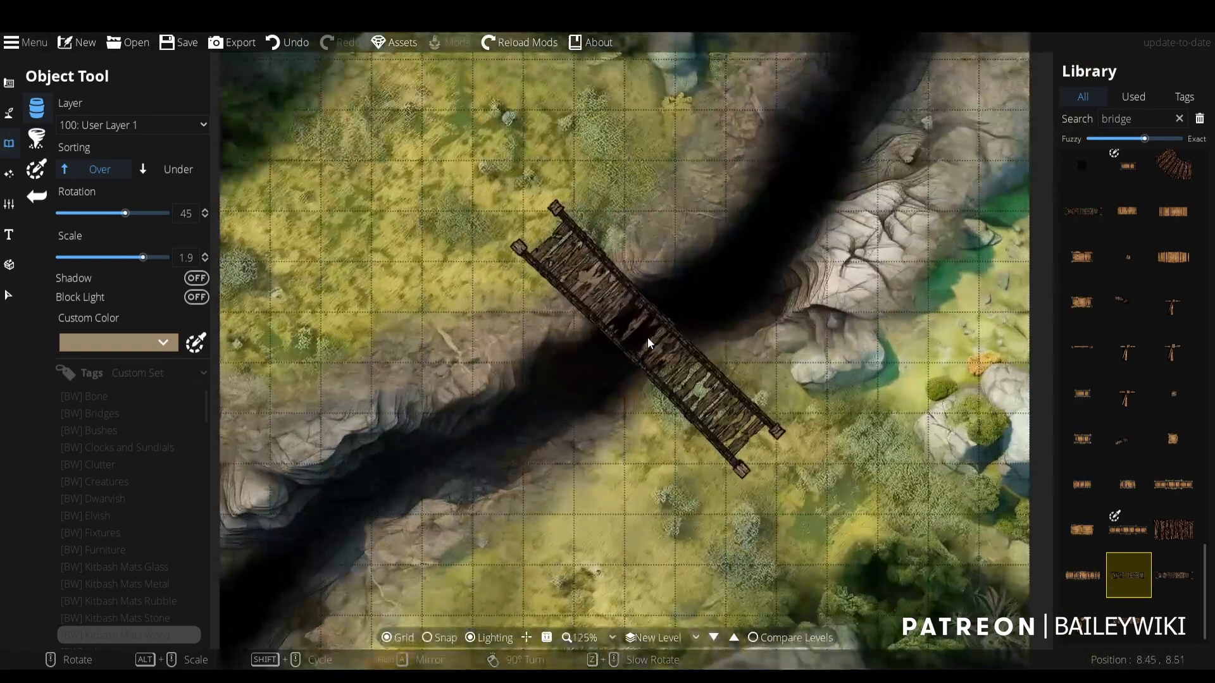
pyautogui.keyDown('alt'); pyautogui.scroll(-7, 641, 330); pyautogui.keyUp('alt')
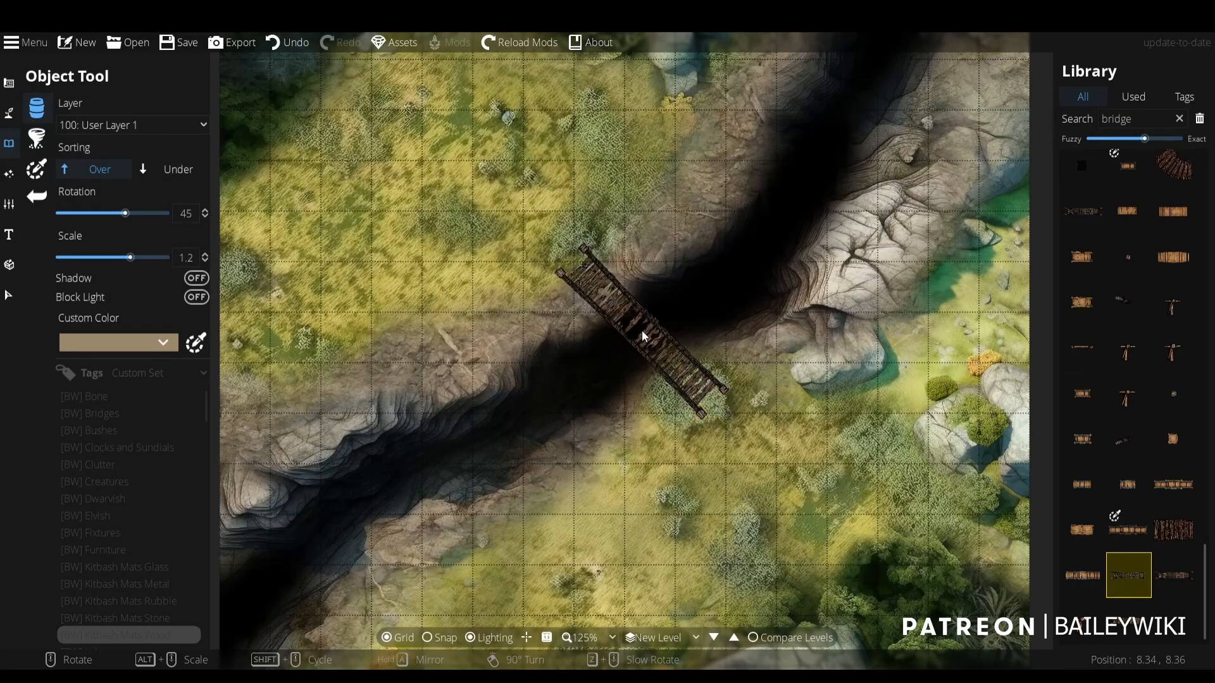
pyautogui.scroll(-5, 641, 330)
pyautogui.scroll(5, 642, 330)
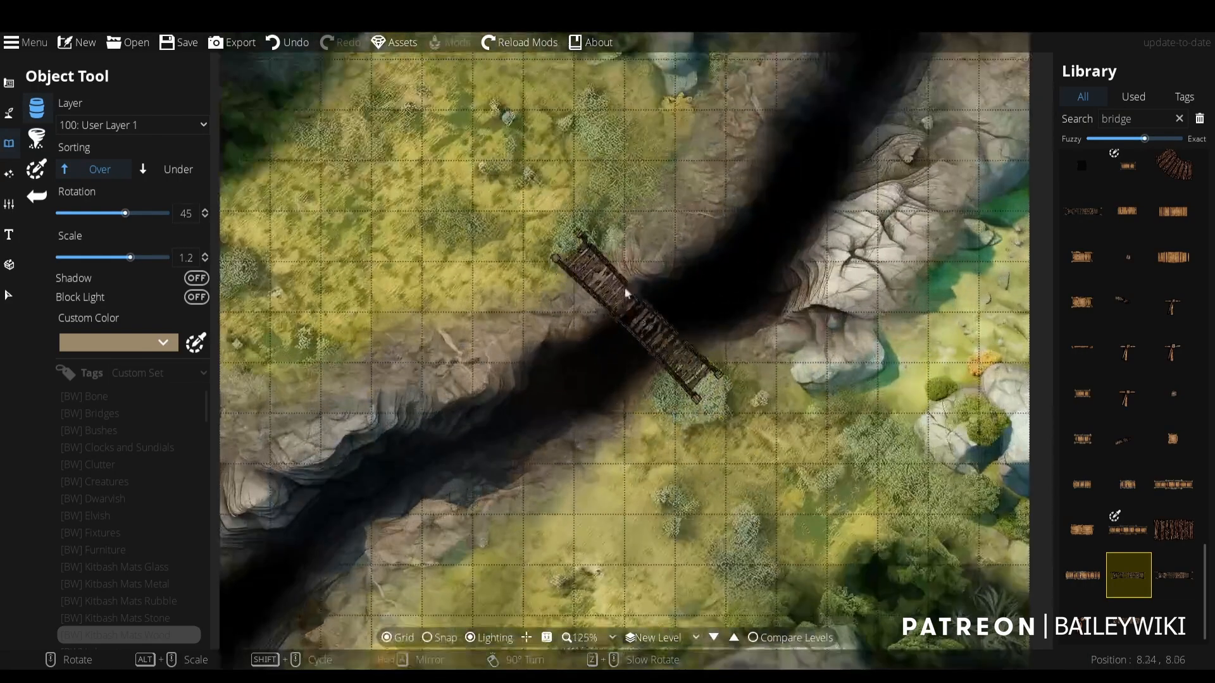
pyautogui.keyDown('alt'); pyautogui.scroll(-2, 620, 331); pyautogui.keyUp('alt')
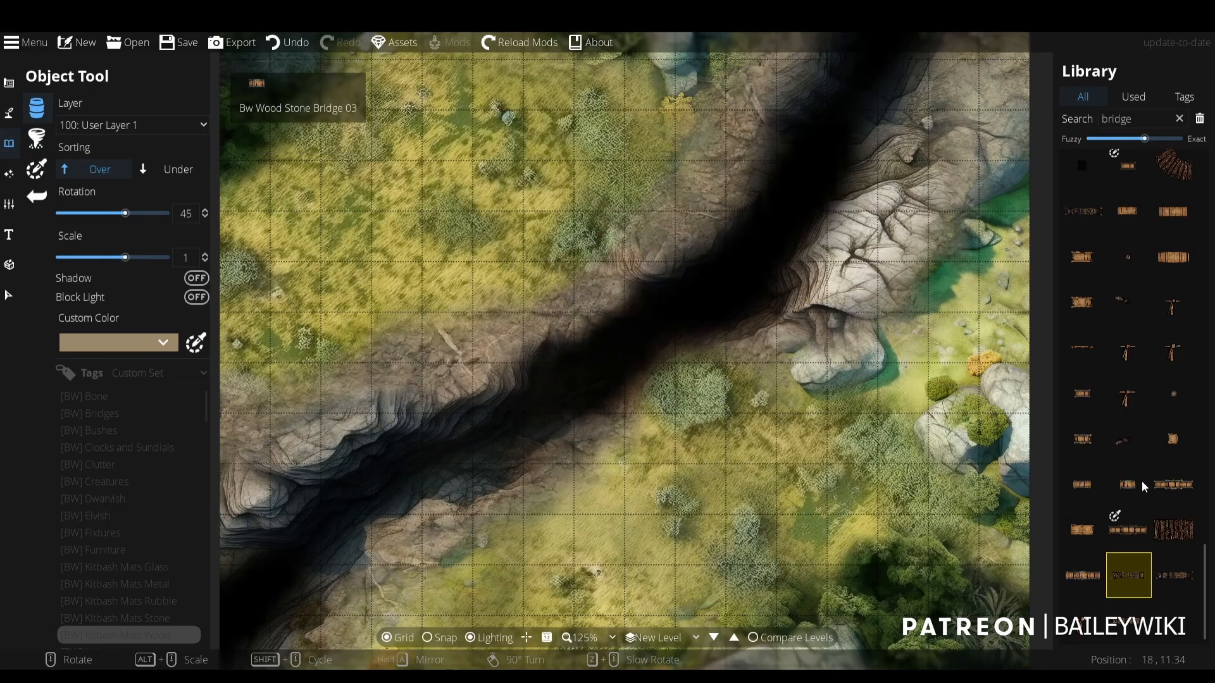
# - Try the brown plank bridge with dark posts across the ravine at 45° rotation and 0.6 scale
pyautogui.scroll(5, 1141, 481)
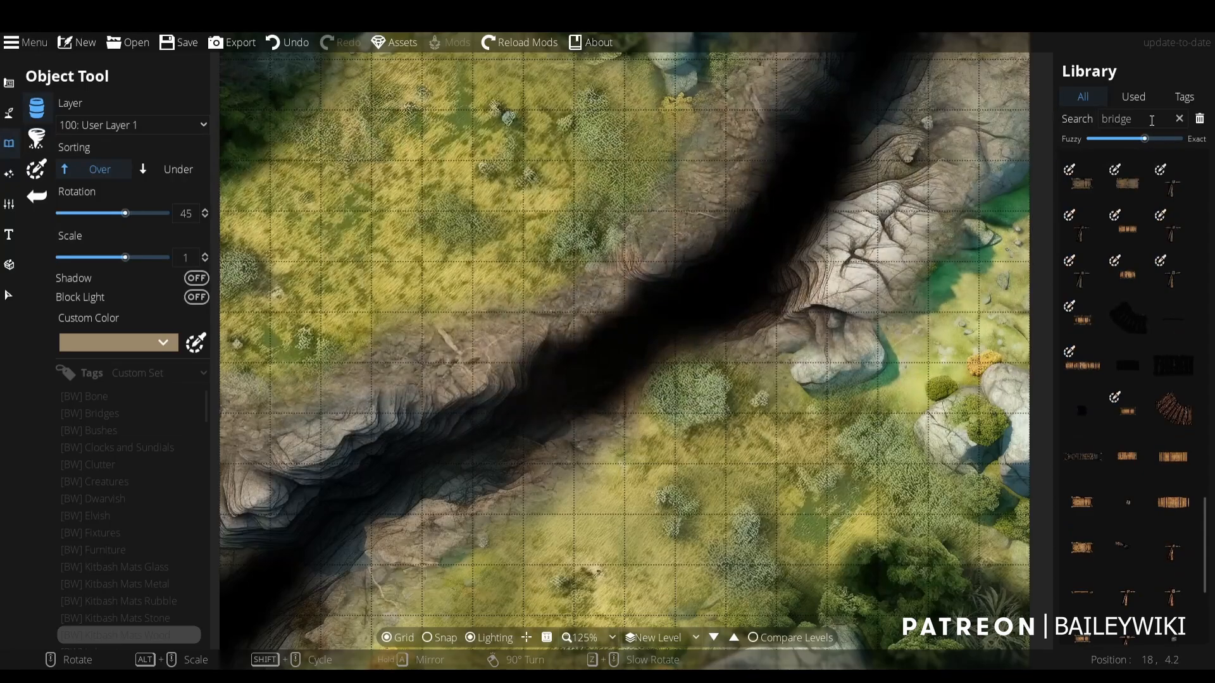
pyautogui.click(1072, 368)
pyautogui.scroll(-1, 611, 324)
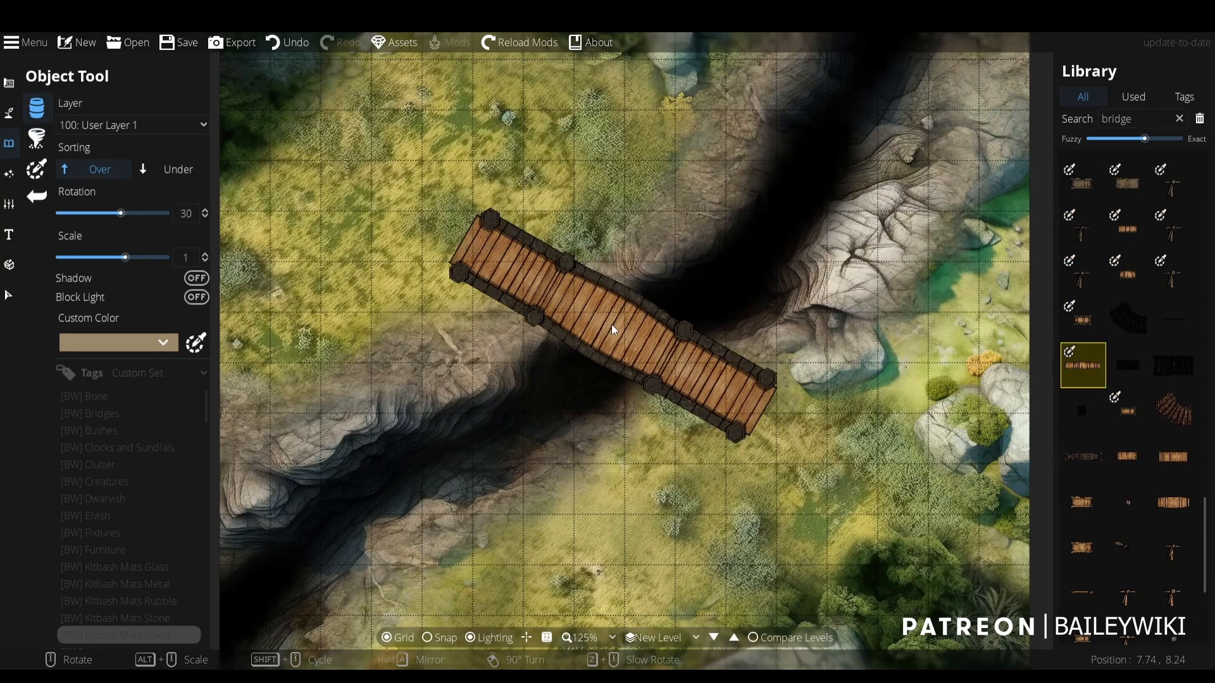
pyautogui.scroll(1, 611, 324)
pyautogui.keyDown('alt'); pyautogui.scroll(-4, 610, 327); pyautogui.keyUp('alt')
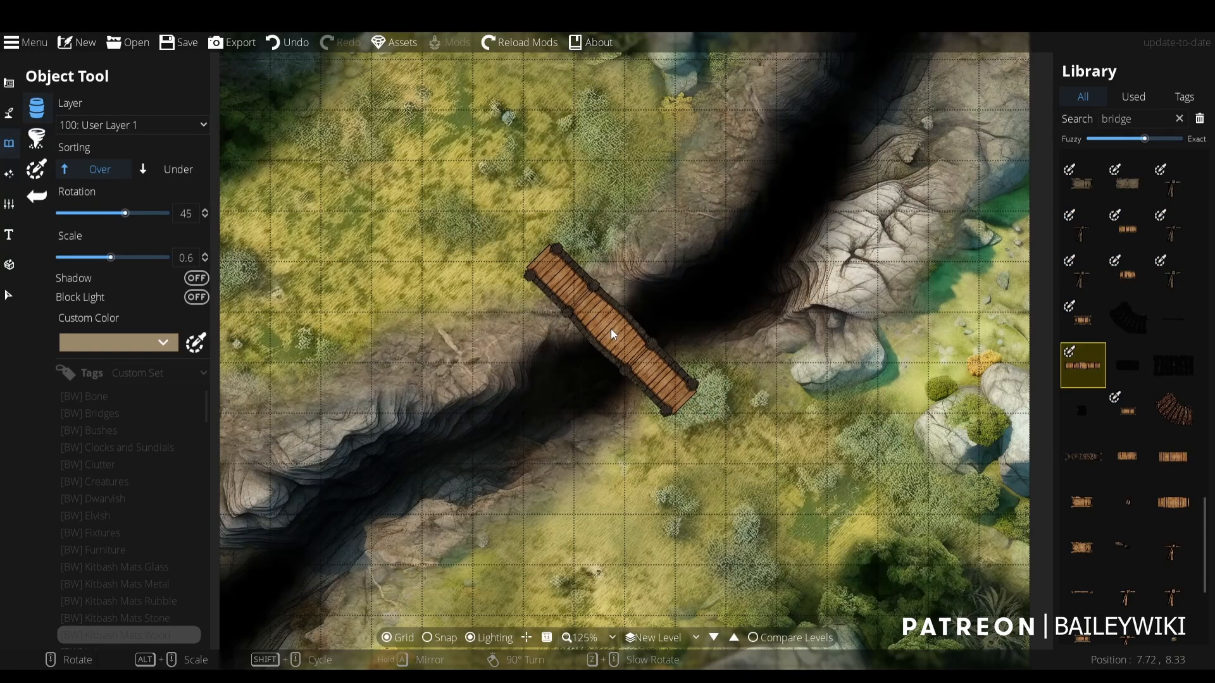
pyautogui.keyDown('ctrl'); pyautogui.scroll(-2, 625, 347); pyautogui.keyUp('ctrl')
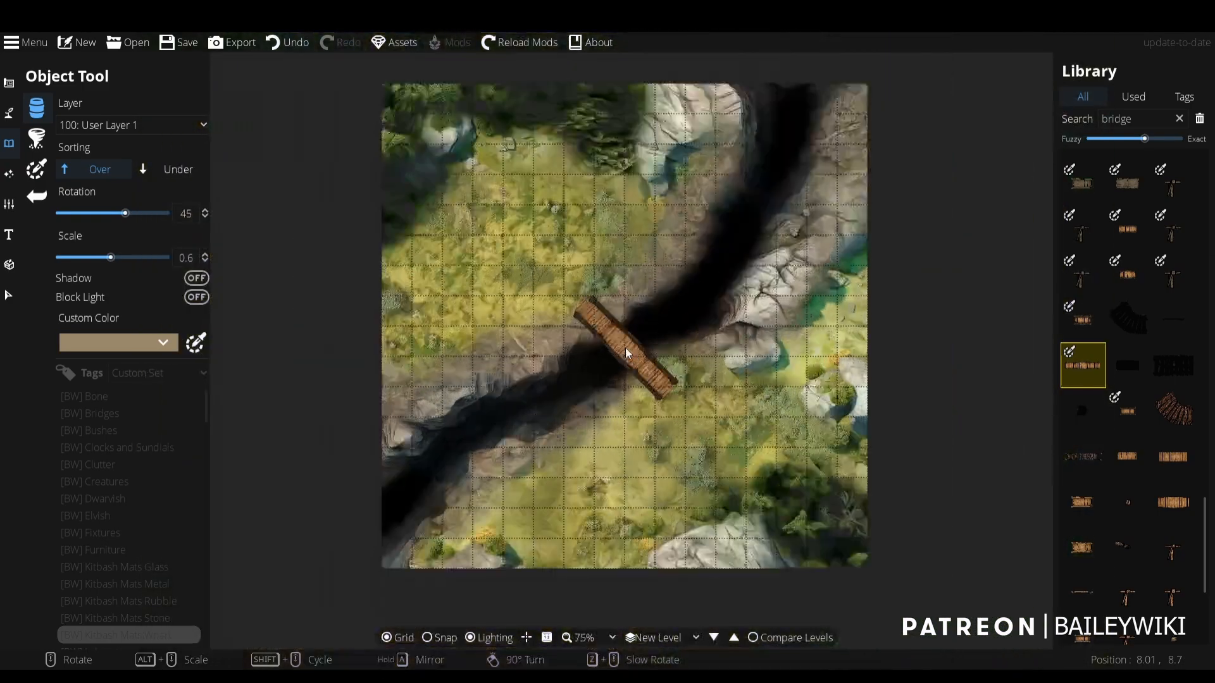
pyautogui.keyDown('ctrl'); pyautogui.scroll(3, 625, 347); pyautogui.keyUp('ctrl')
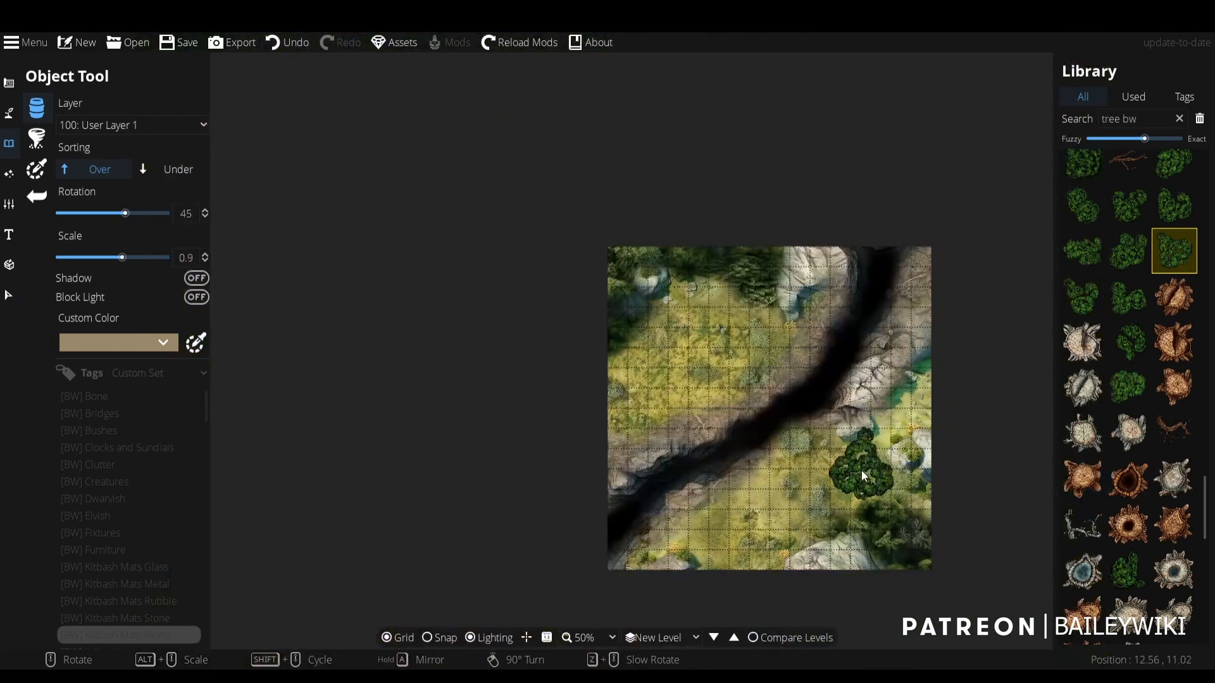
# - Search the library for "tree bw" and place a green tree clump at 0.9 scale, rotated -90°, beside the northern pale rock
pyautogui.moveTo(860, 469); pyautogui.dragTo(852, 448)
pyautogui.keyDown('ctrl'); pyautogui.scroll(4, 755, 294); pyautogui.keyUp('ctrl')
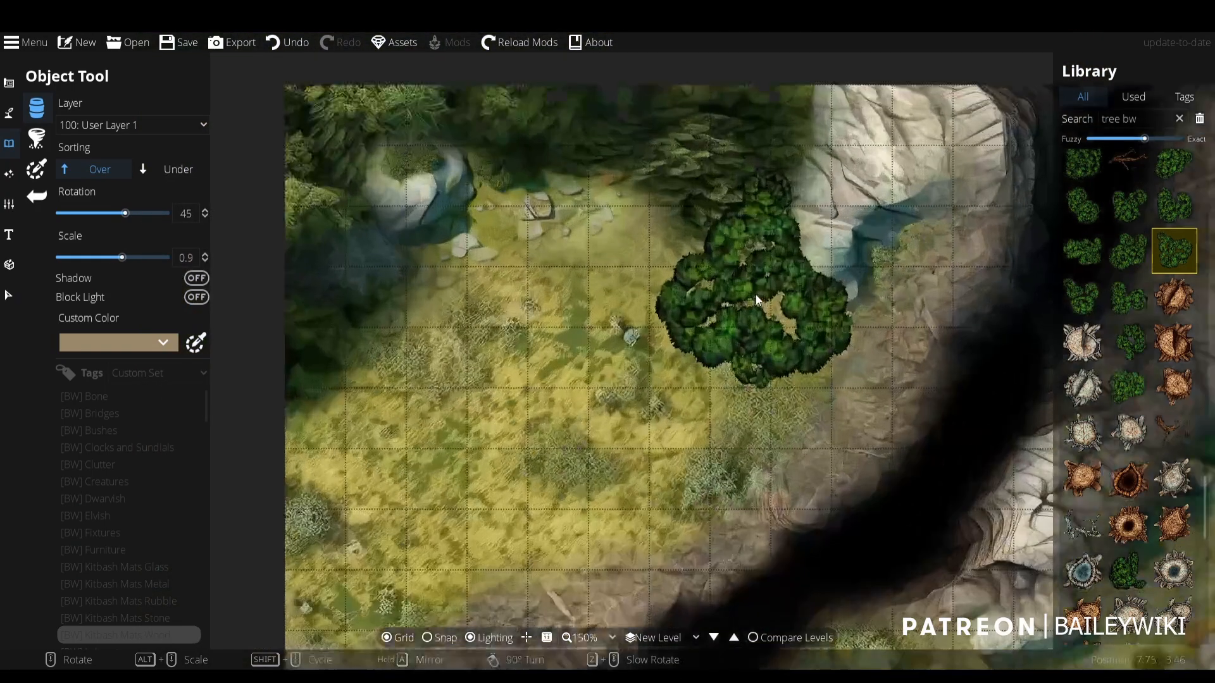
pyautogui.scroll(3, 759, 247)
pyautogui.click(744, 185)
pyautogui.scroll(2, 651, 164)
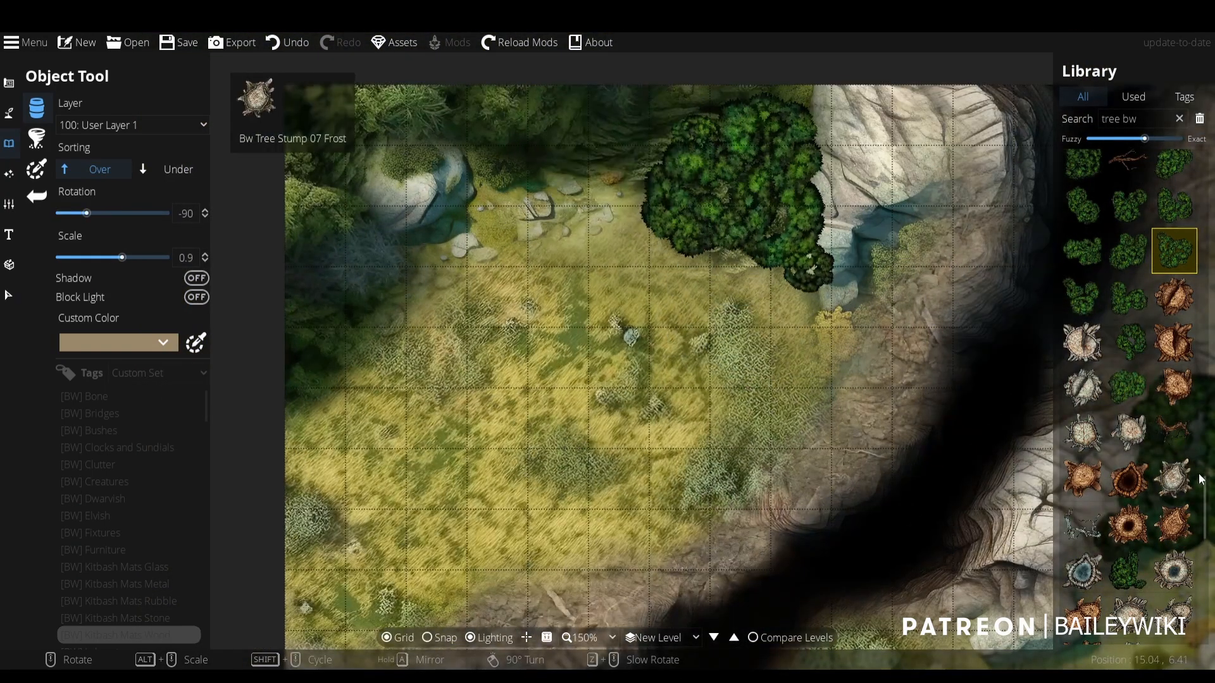
# - Extend the tree line west along the map's northern edge with two different green tree clumps at 0.9 scale
pyautogui.click(1130, 210)
pyautogui.scroll(2, 633, 154)
pyautogui.click(633, 154)
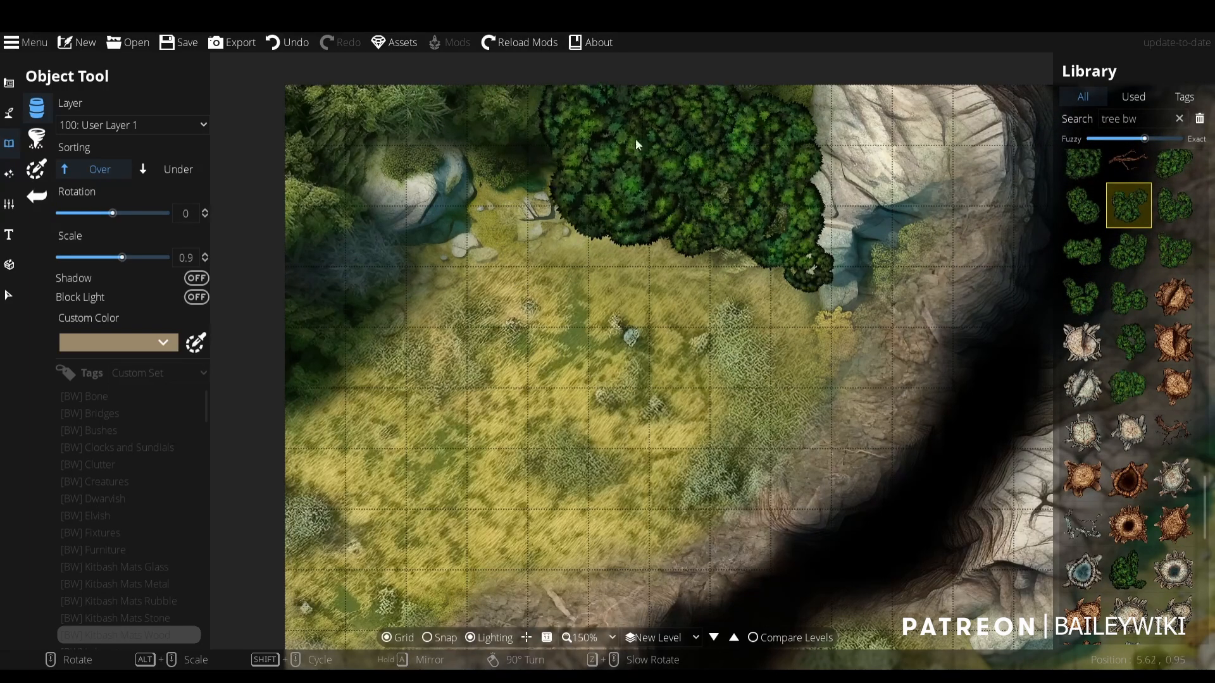
pyautogui.click(1085, 207)
pyautogui.scroll(2, 512, 101)
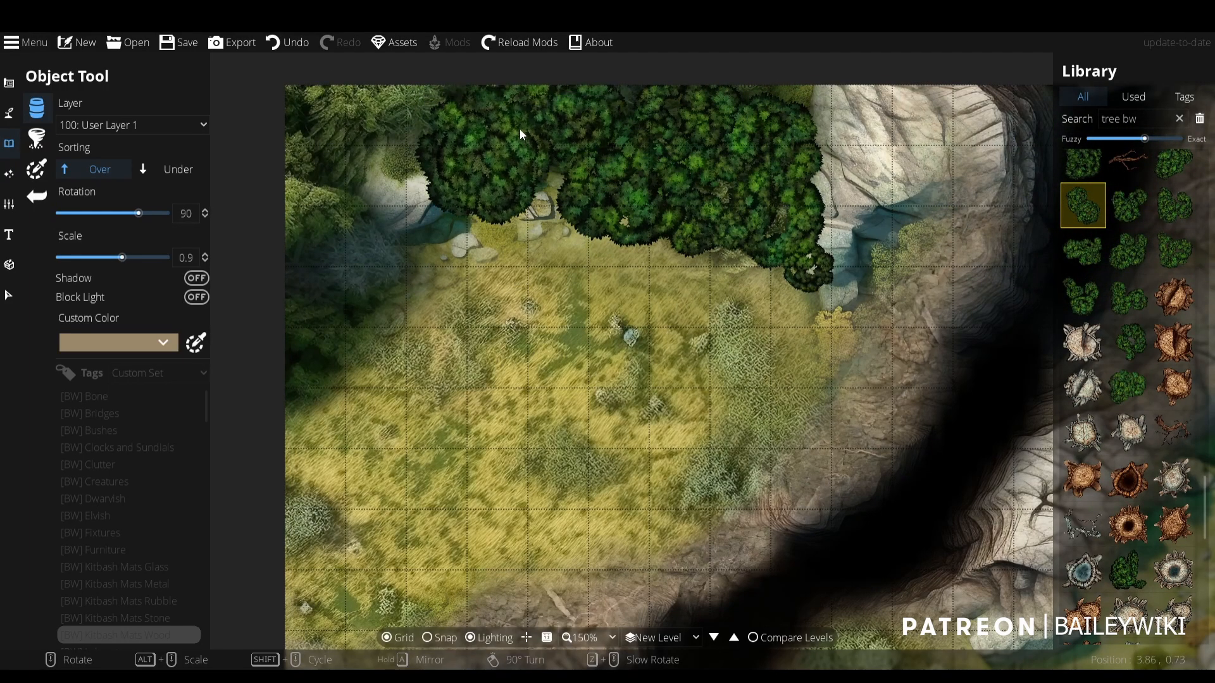
pyautogui.keyDown('ctrl'); pyautogui.scroll(-4, 632, 329); pyautogui.keyUp('ctrl')
pyautogui.keyDown('ctrl'); pyautogui.scroll(3, 715, 374); pyautogui.keyUp('ctrl')
# - Undo the tree clump placements along the map's northern edge
pyautogui.hotkey('ctrl', 'z')
pyautogui.hotkey('ctrl', 'z')
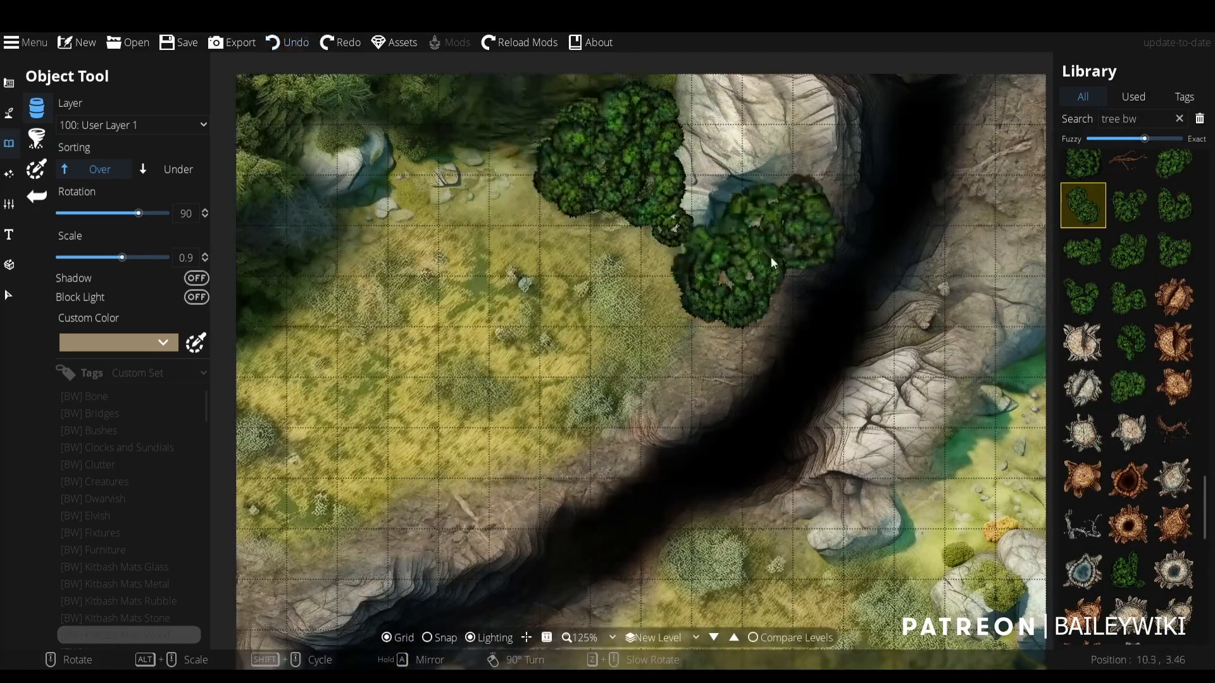
pyautogui.moveTo(1030, 474); pyautogui.dragTo(939, 168)
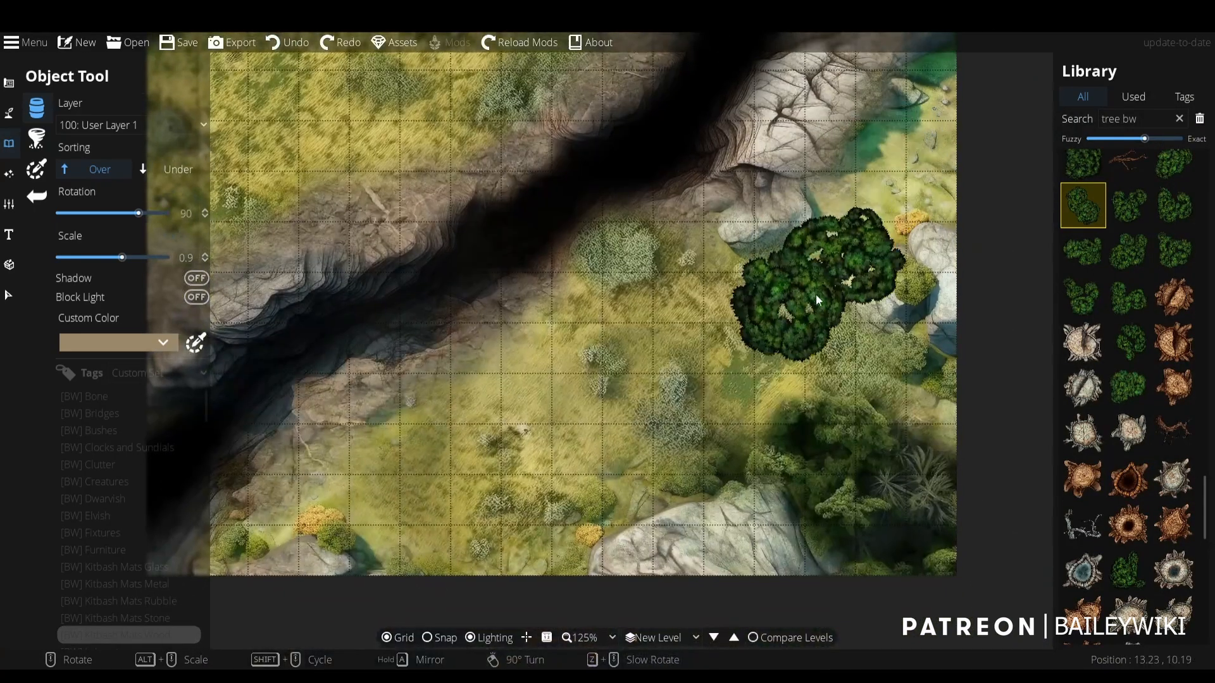
pyautogui.moveTo(815, 294); pyautogui.dragTo(813, 367)
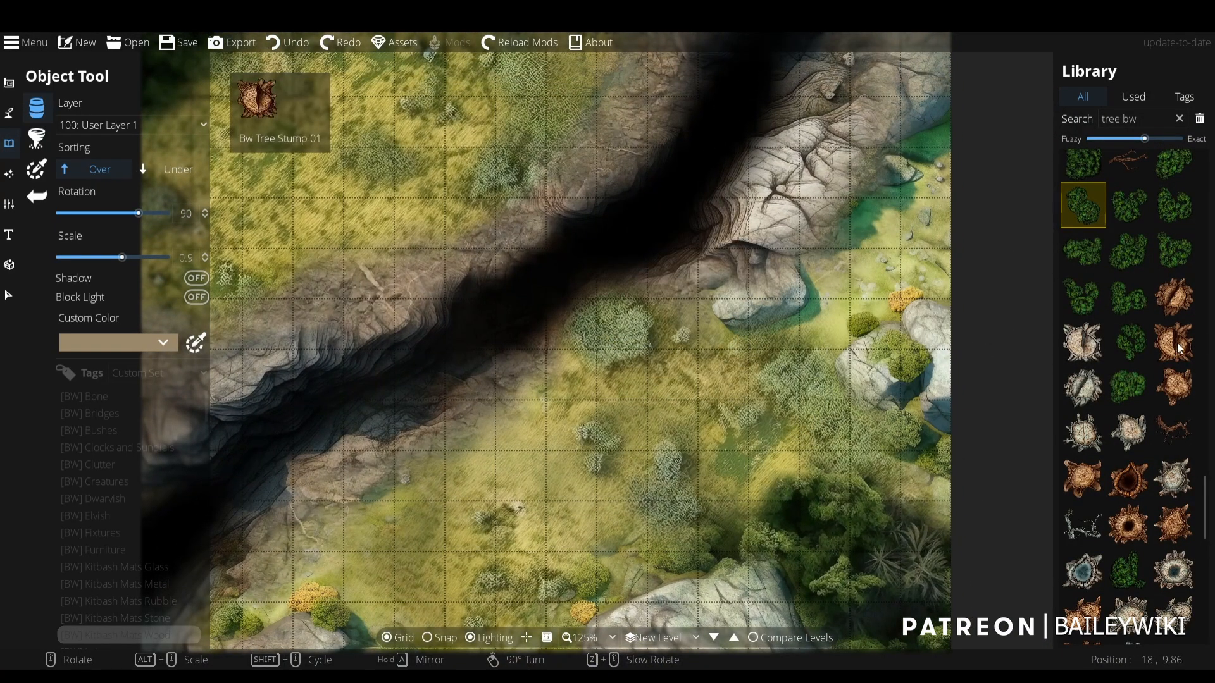
# - Place Bw Tree Stump 01 at 0.3 scale near the map's southern edge and choose the soft round shadow from the used assets
pyautogui.click(1174, 296)
pyautogui.keyDown('alt'); pyautogui.scroll(-6, 902, 292); pyautogui.keyUp('alt')
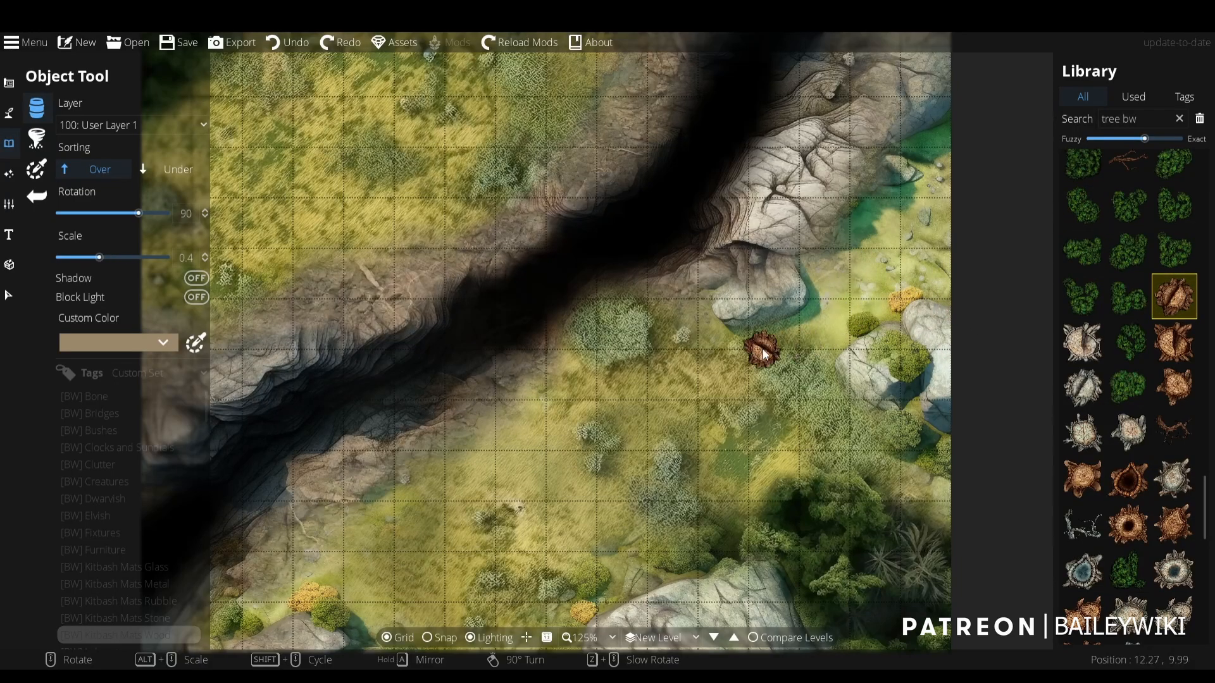
pyautogui.moveTo(663, 480); pyautogui.dragTo(729, 317)
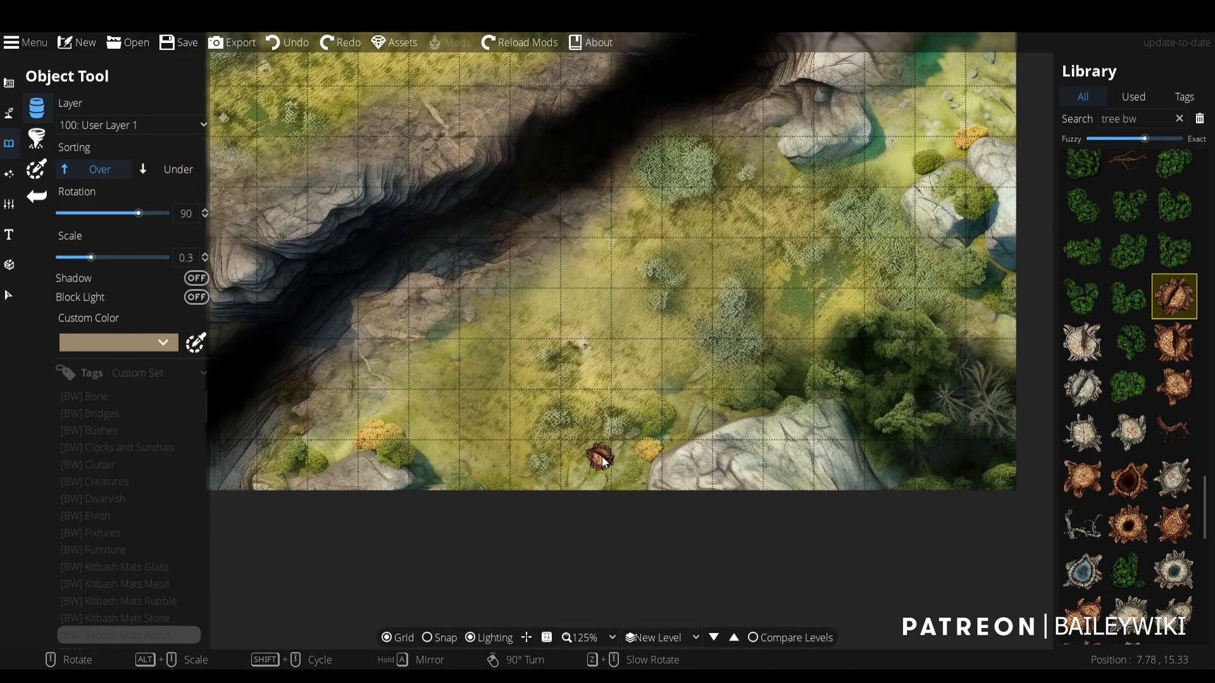
pyautogui.click(619, 471)
pyautogui.click(1132, 96)
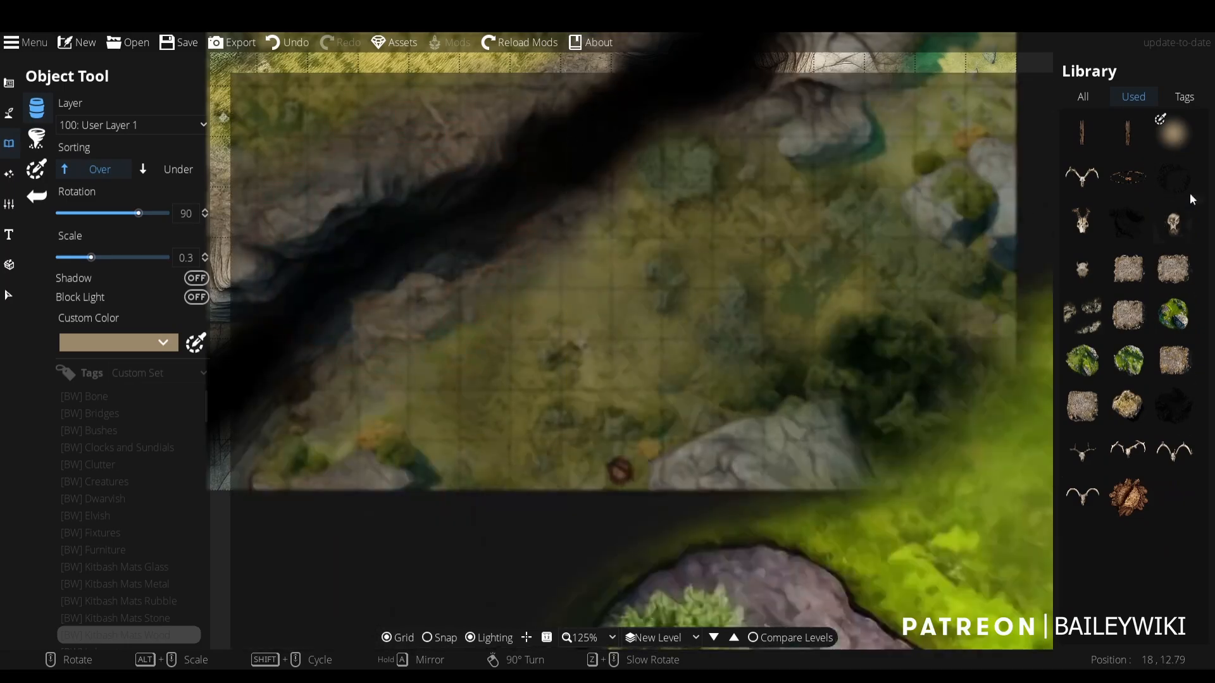
pyautogui.click(1174, 134)
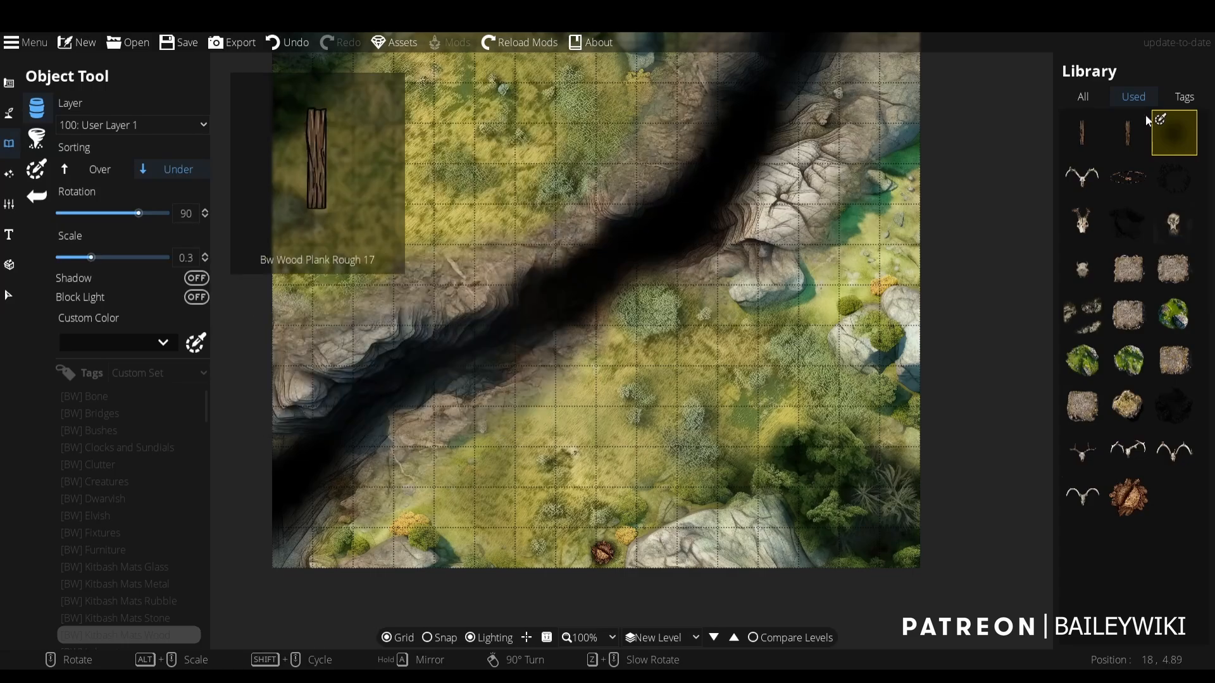
# - Search the library for "bush" and place dark green bushes on the ravine's western bank at varied rotations and 0.8 to 1.2 scale
pyautogui.click(1086, 96)
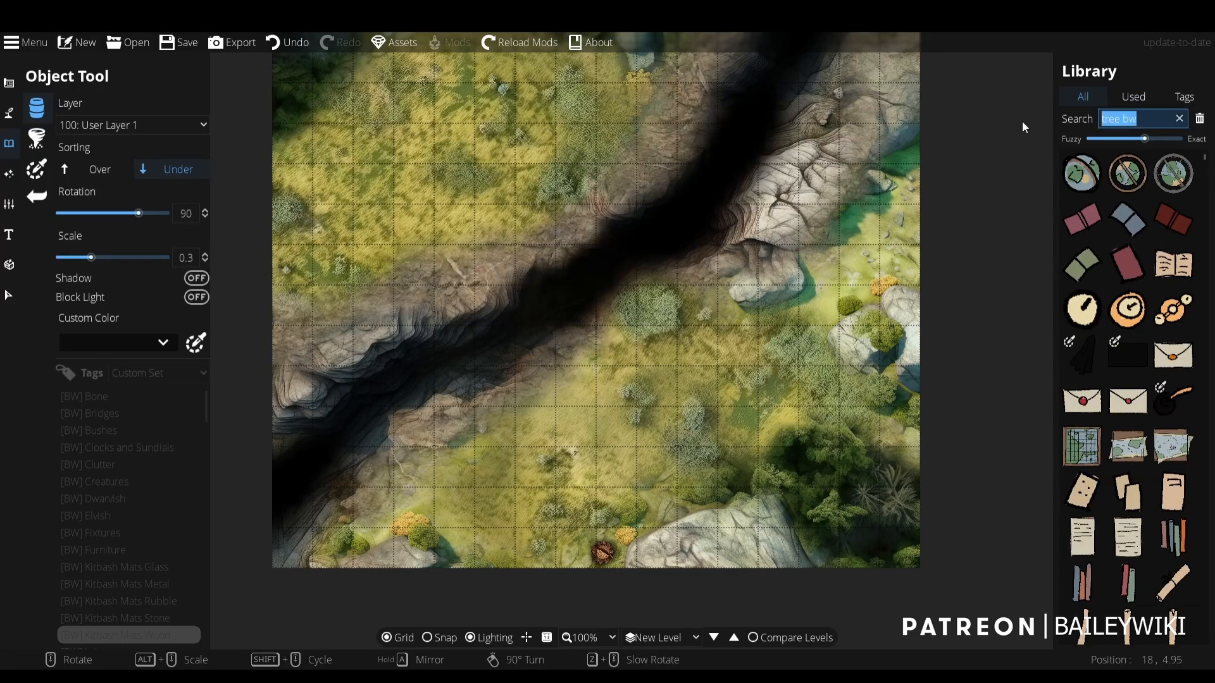
pyautogui.write('bush')
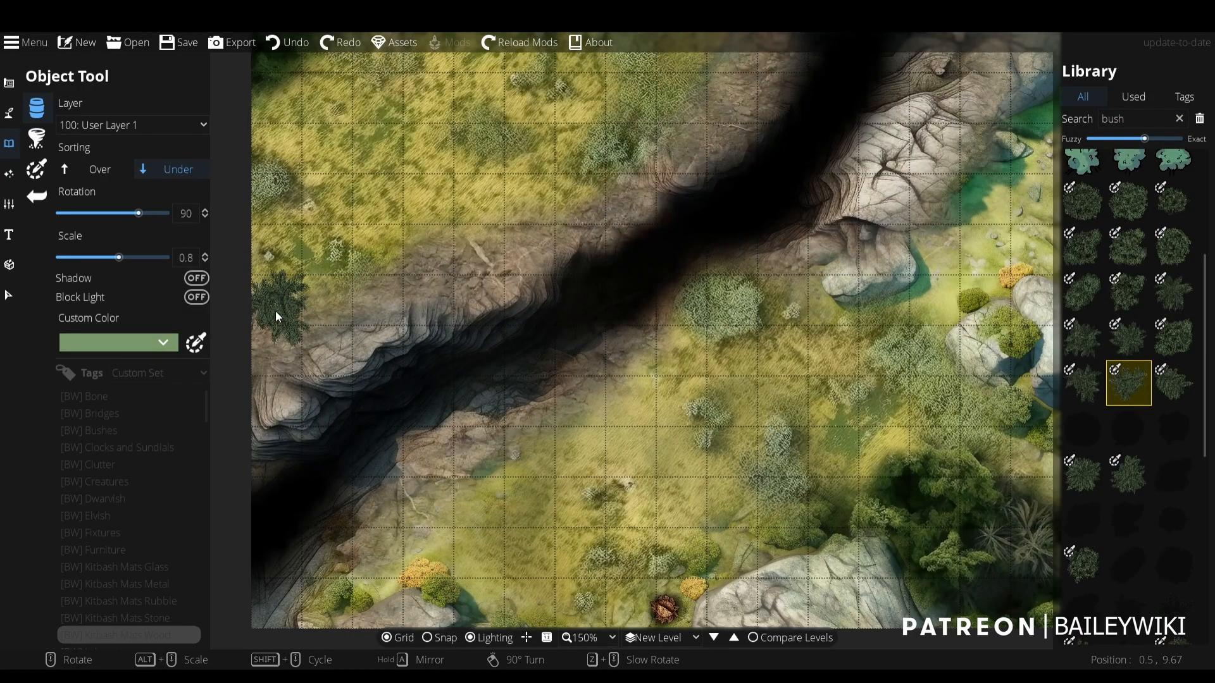
pyautogui.scroll(6, 335, 293)
pyautogui.rightClick(361, 274)
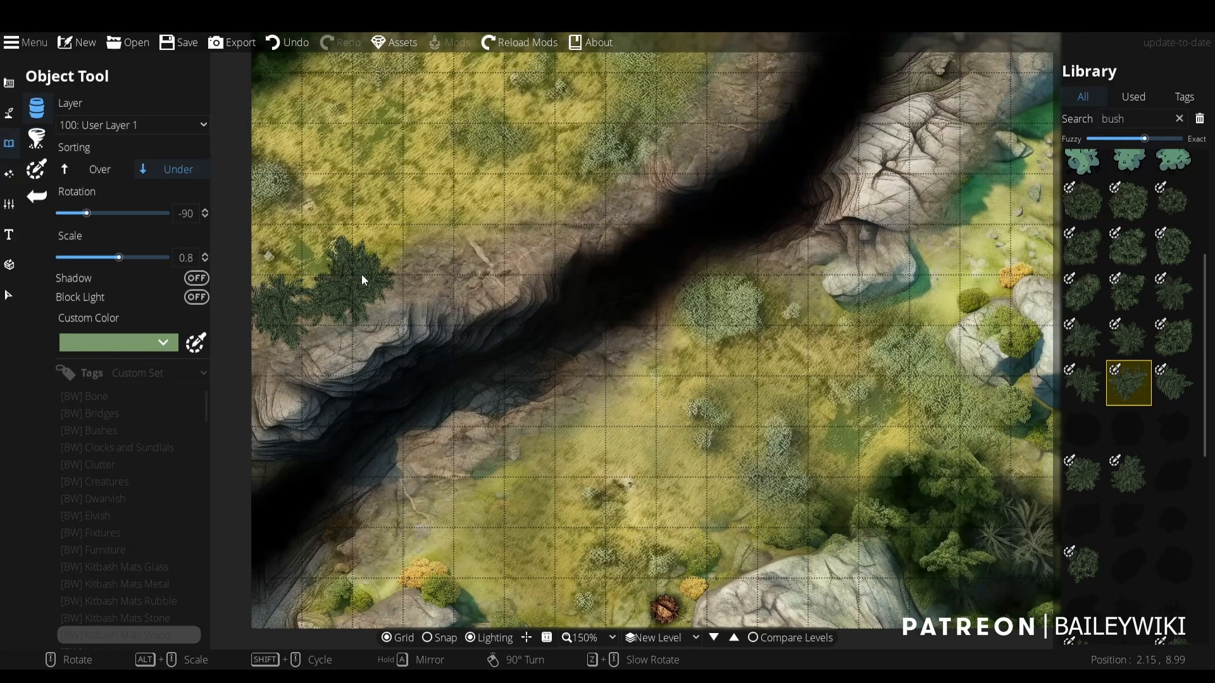
pyautogui.rightClick(362, 274)
pyautogui.scroll(4, 362, 275)
pyautogui.click(362, 275)
pyautogui.rightClick(293, 291)
pyautogui.rightClick(293, 294)
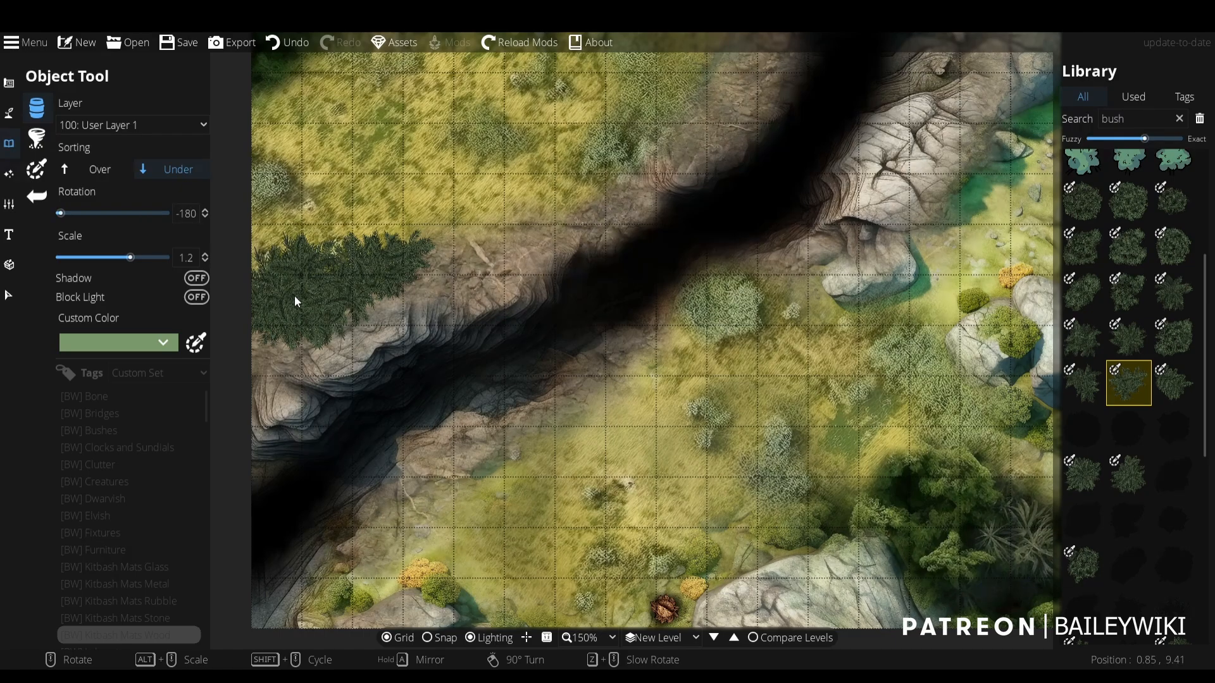
# - Place the dark bush-shaped shadow at 0.9 scale under the western bushes, varying its rotation between -135° and -180°
pyautogui.scroll(-3, 294, 295)
pyautogui.click(1081, 437)
pyautogui.click(1128, 519)
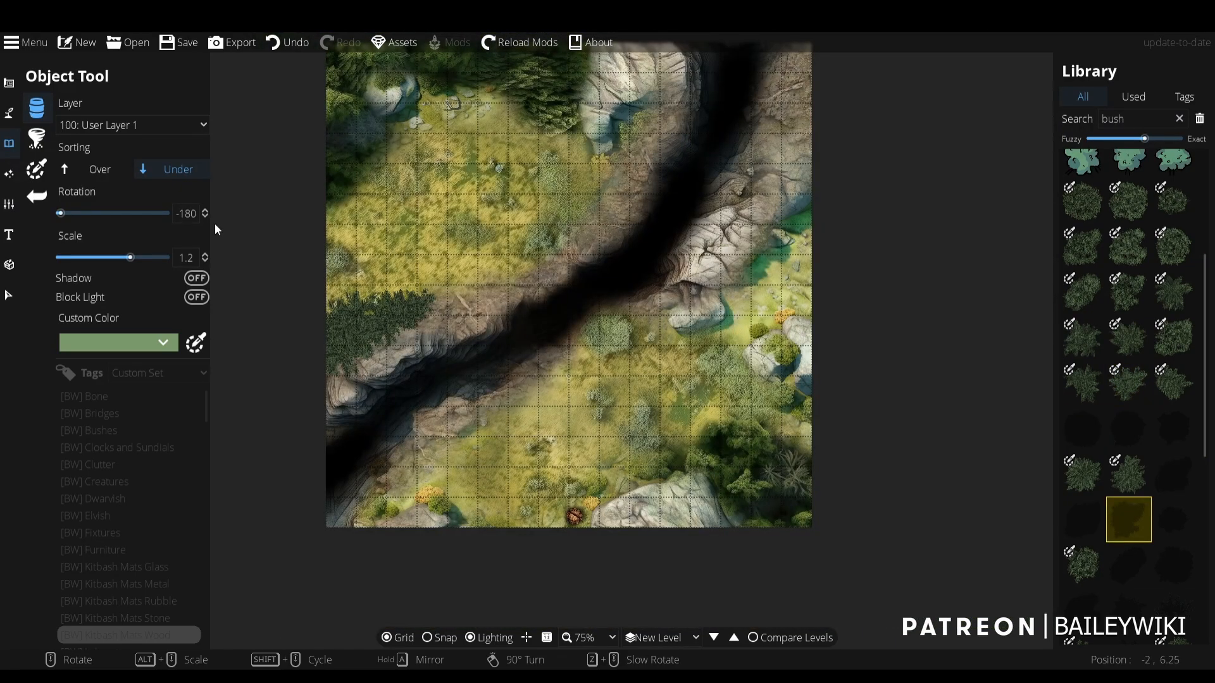
pyautogui.scroll(-3, 397, 311)
pyautogui.scroll(8, 403, 313)
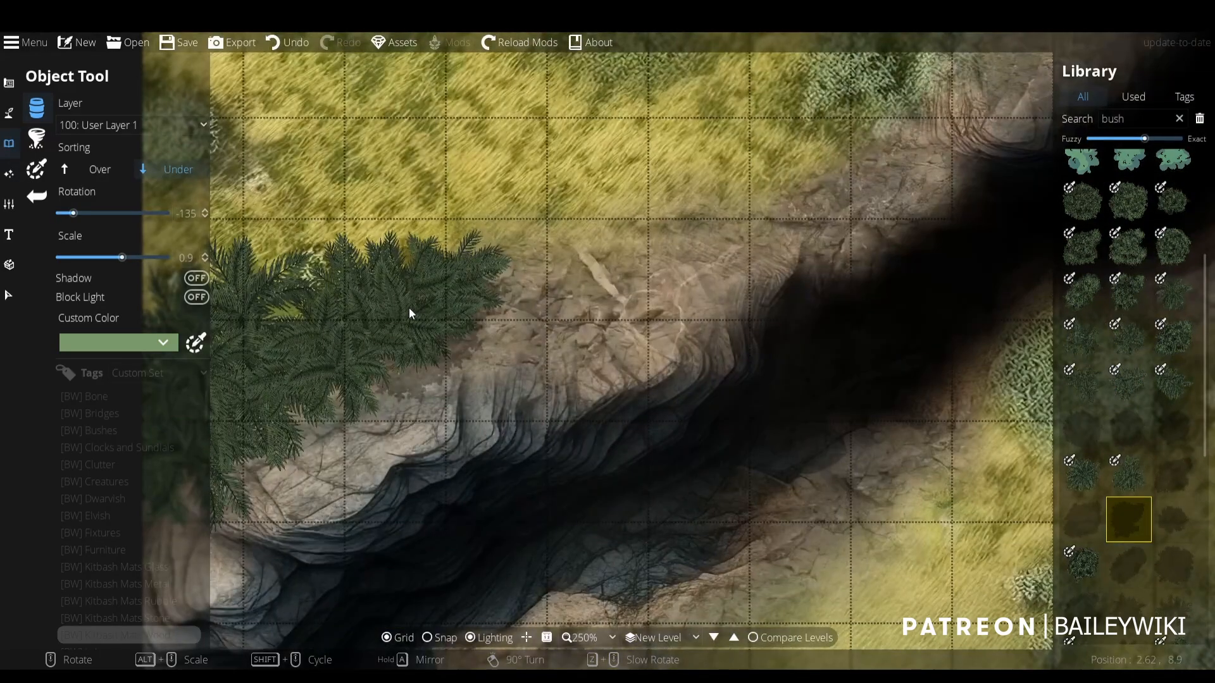
pyautogui.scroll(3, 409, 307)
pyautogui.moveTo(409, 307); pyautogui.dragTo(535, 206)
pyautogui.rightClick(393, 301)
pyautogui.rightClick(530, 296)
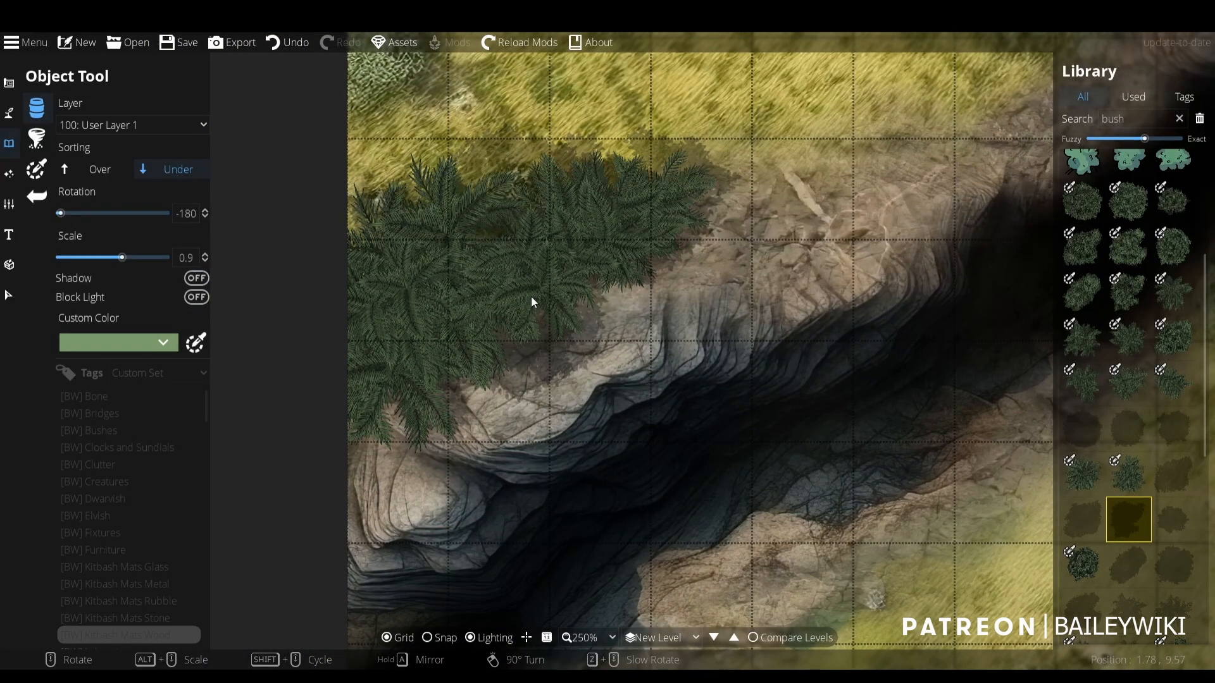
# - Enable the [BW] Baileywiki Buildings pack in the custom assets and apply the selection to the map
pyautogui.scroll(-6, 530, 296)
pyautogui.scroll(3, 545, 318)
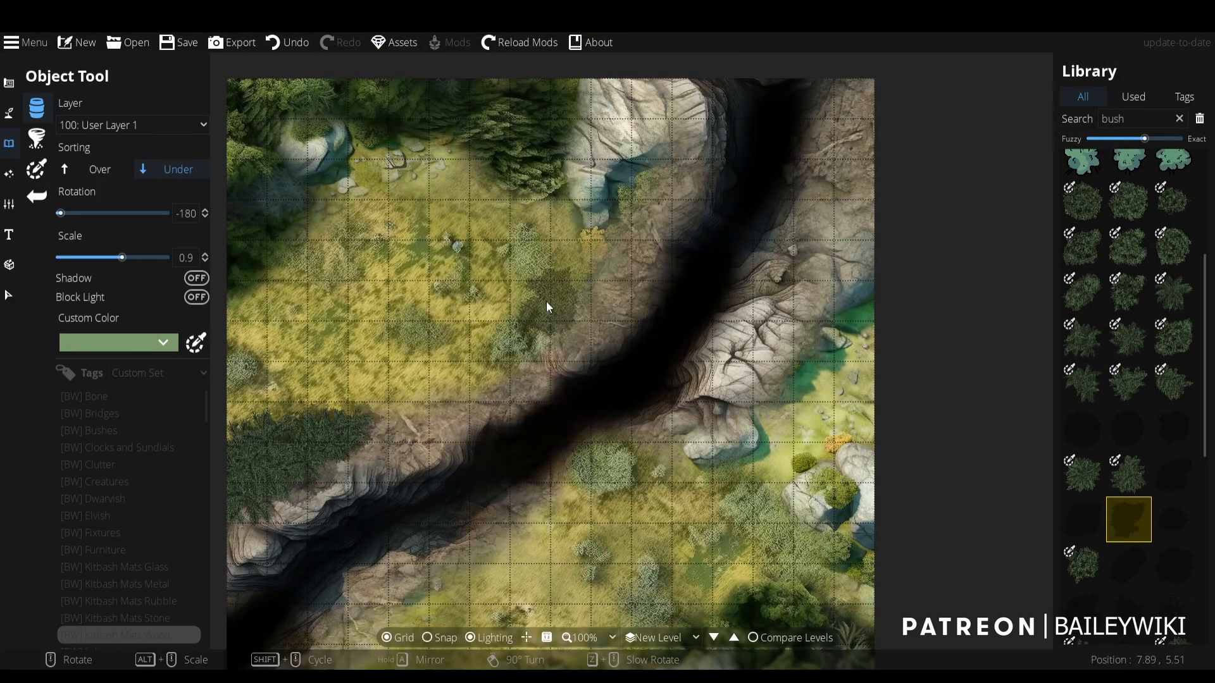
pyautogui.moveTo(508, 476); pyautogui.dragTo(587, 385)
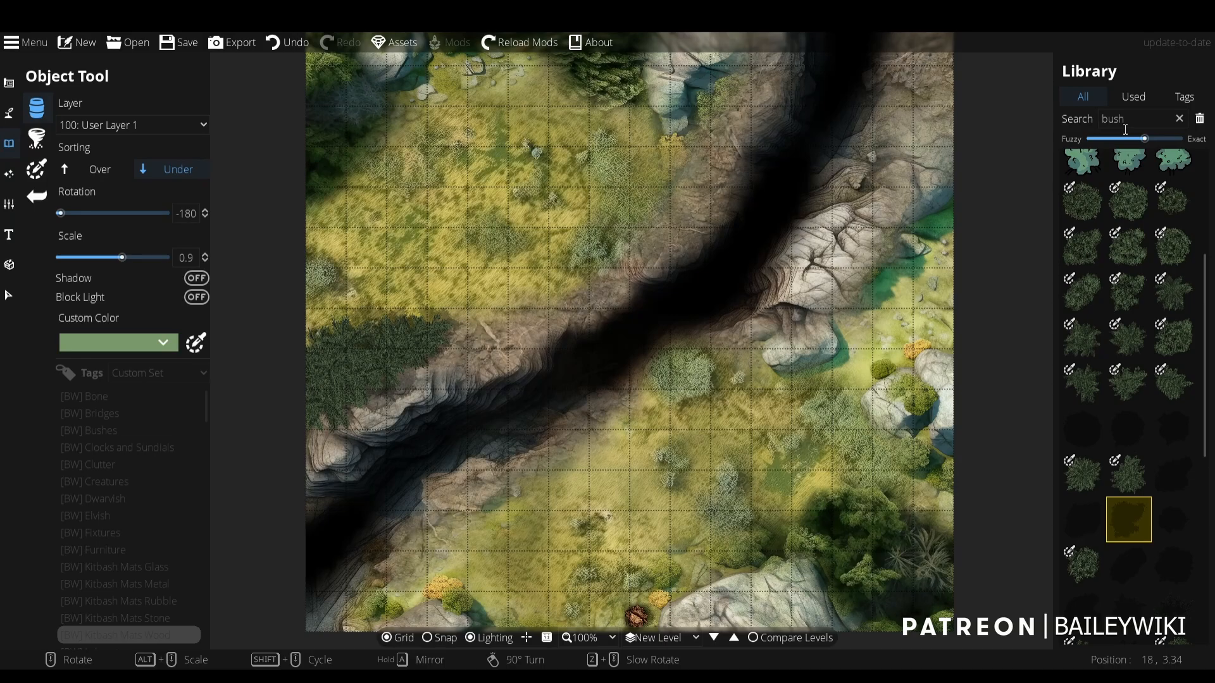
pyautogui.click(1184, 97)
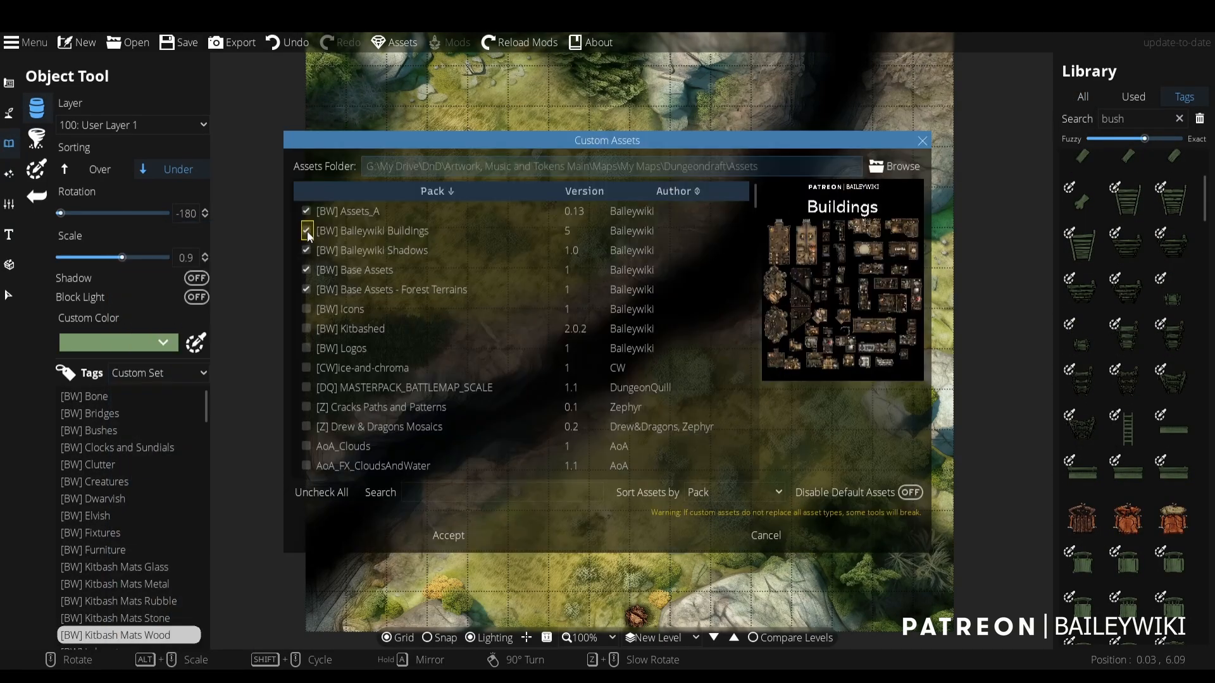
pyautogui.click(448, 536)
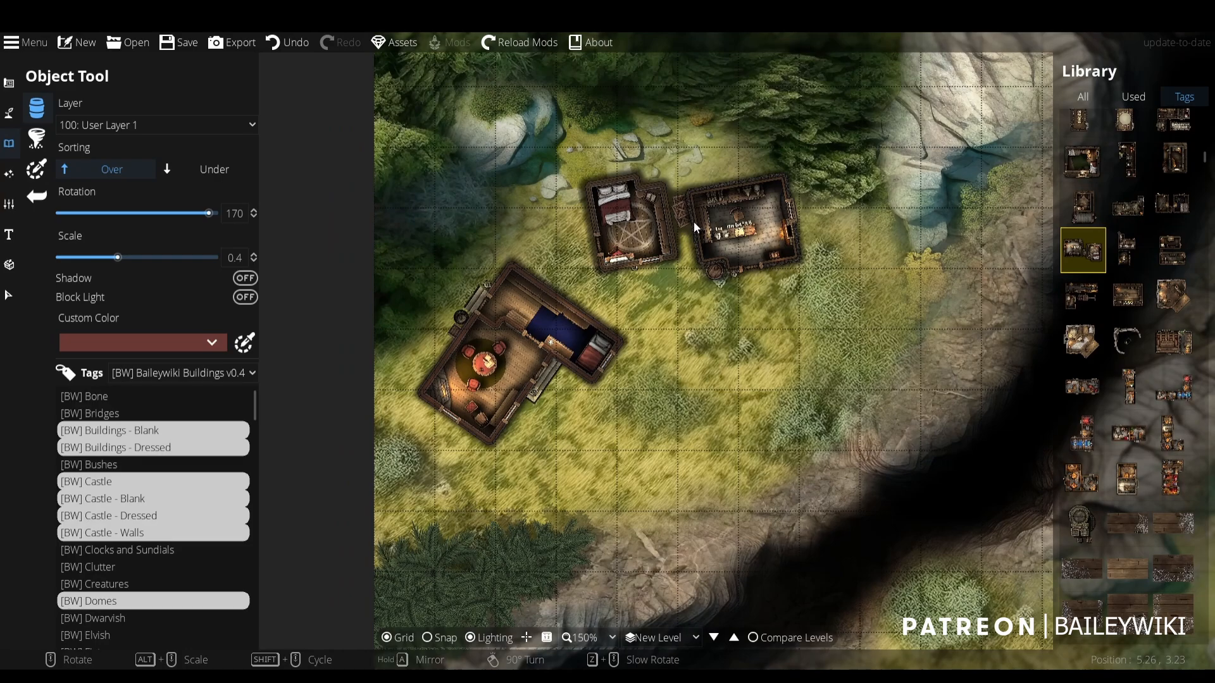
# - Place the paired dressed buildings at 0.4 scale and 170° rotation in the clearing northeast of the L-shaped house
pyautogui.click(693, 221)
pyautogui.scroll(-5, 724, 366)
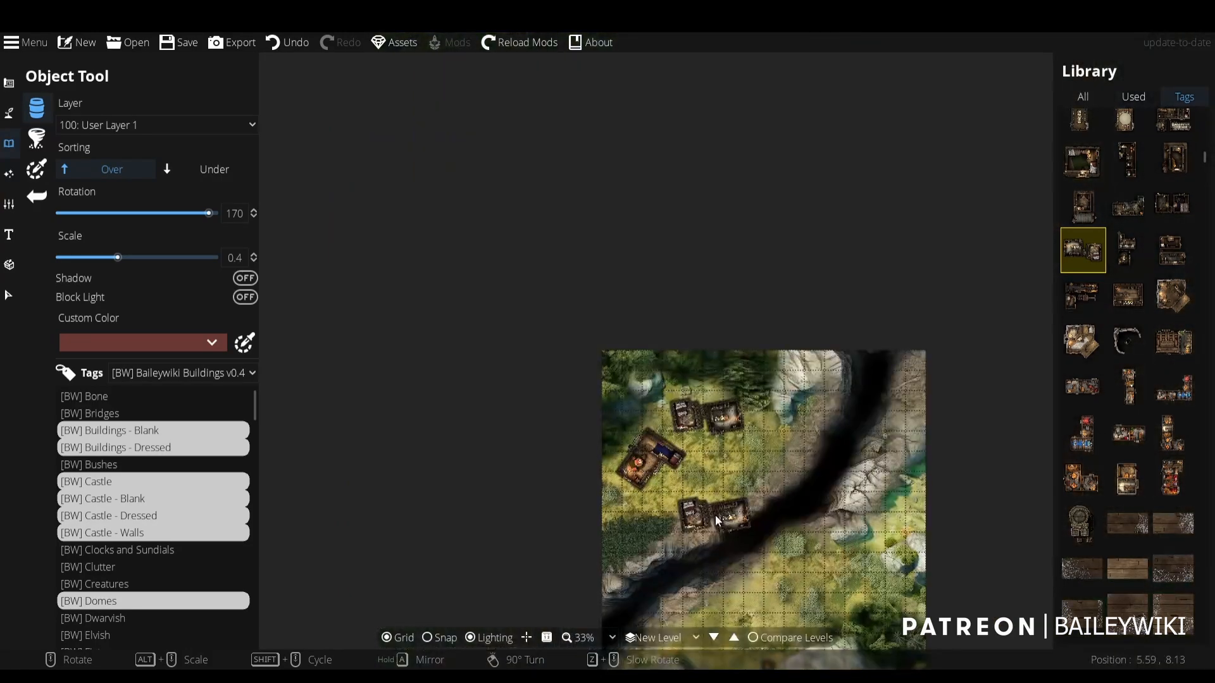
pyautogui.scroll(5, 714, 515)
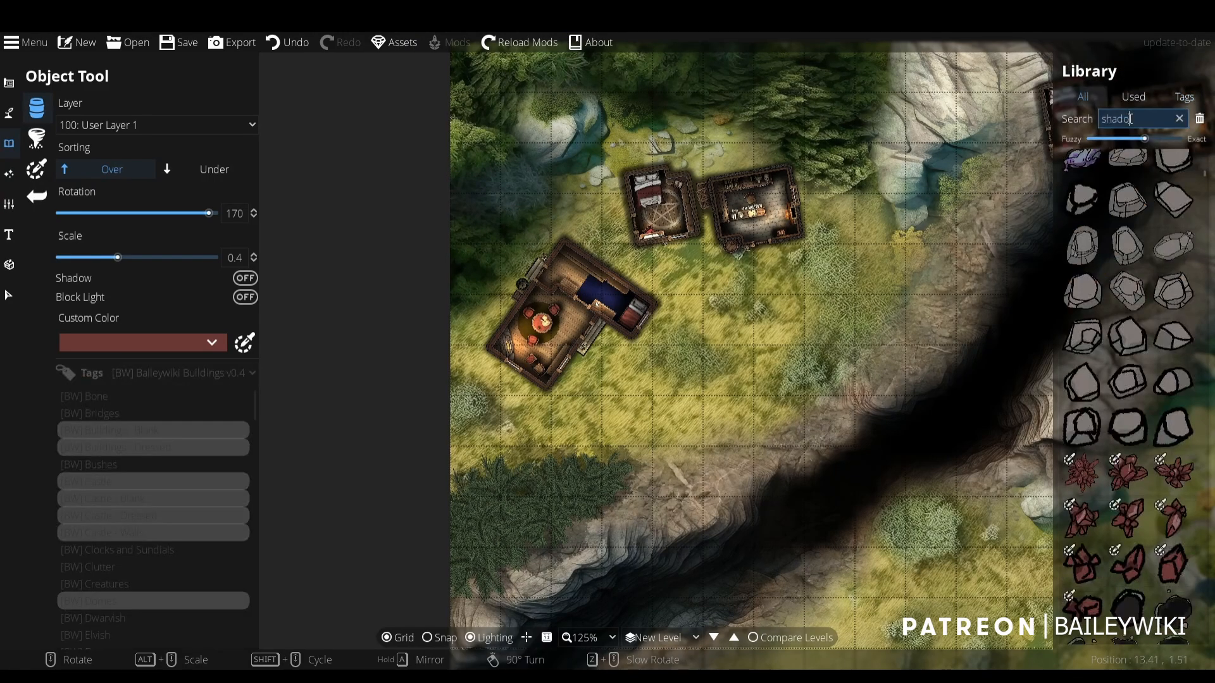
# - Search the library for "shadow bw", choose the soft round black shadow and set its sorting to Under
pyautogui.write('w')
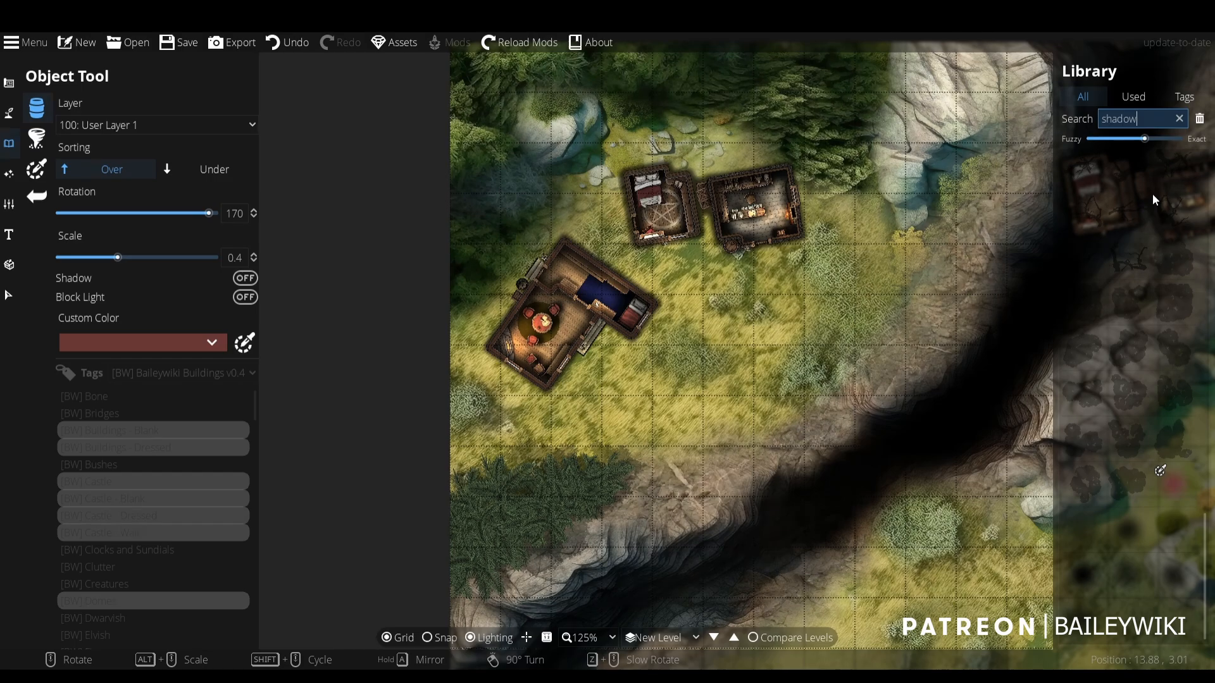
pyautogui.write(' bw')
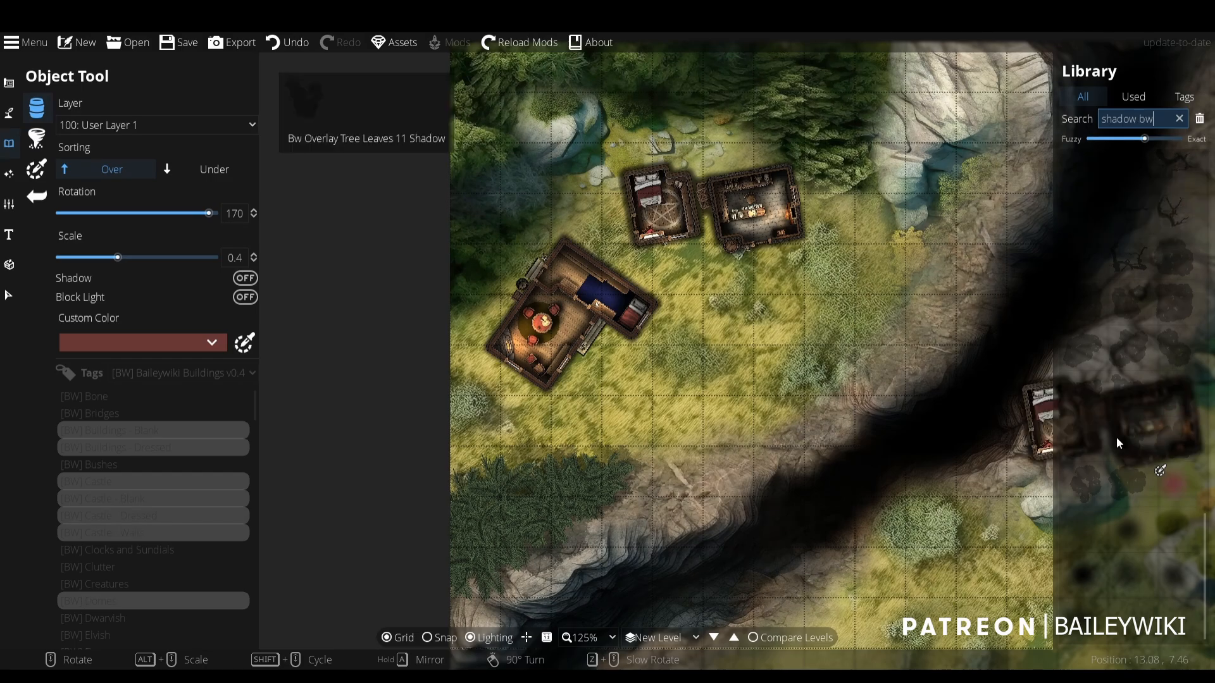
pyautogui.click(1174, 530)
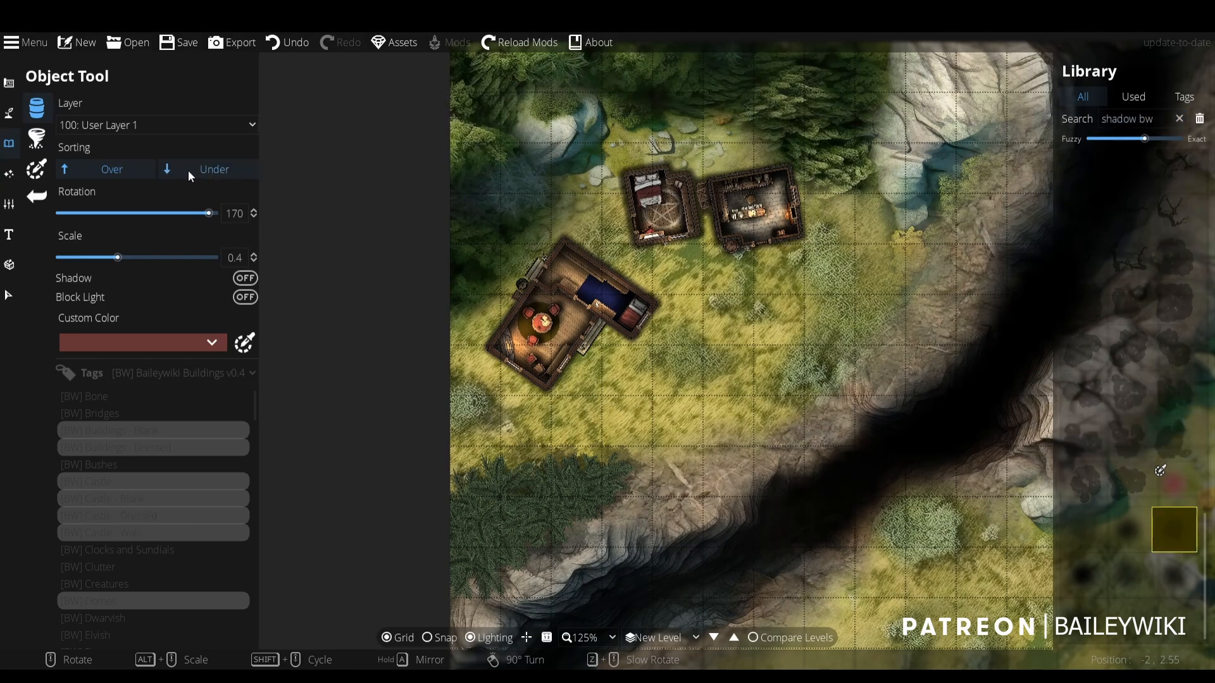
pyautogui.click(188, 169)
pyautogui.scroll(5, 619, 198)
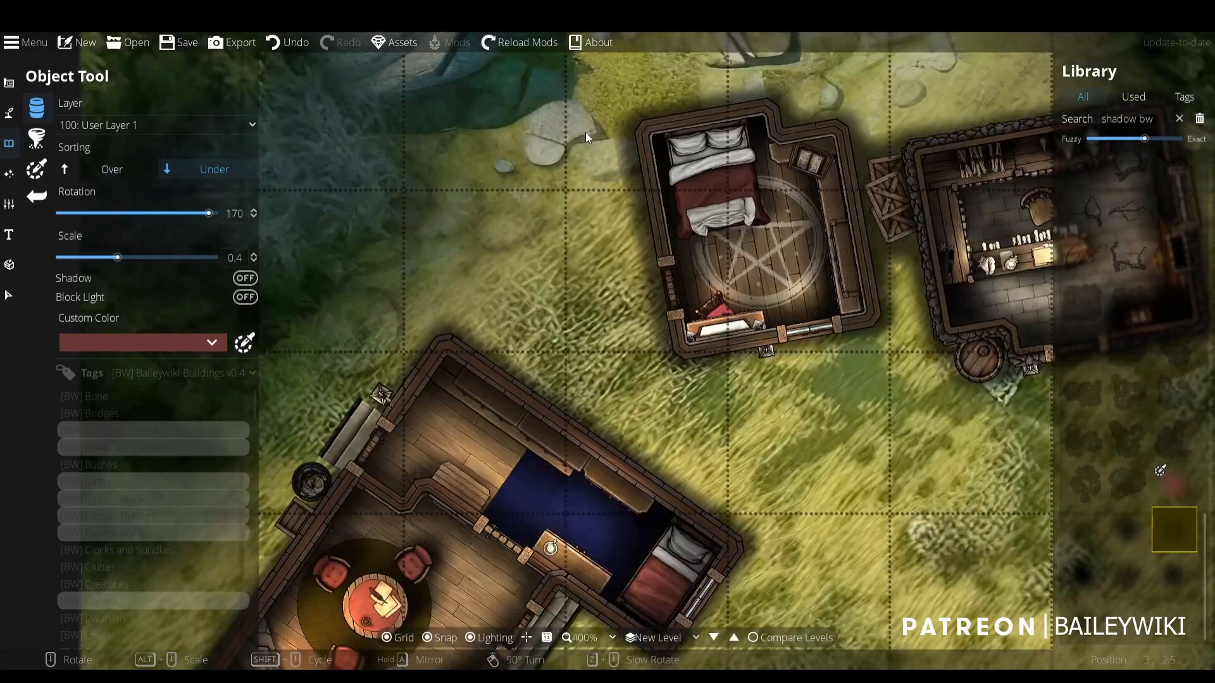
pyautogui.press('s')
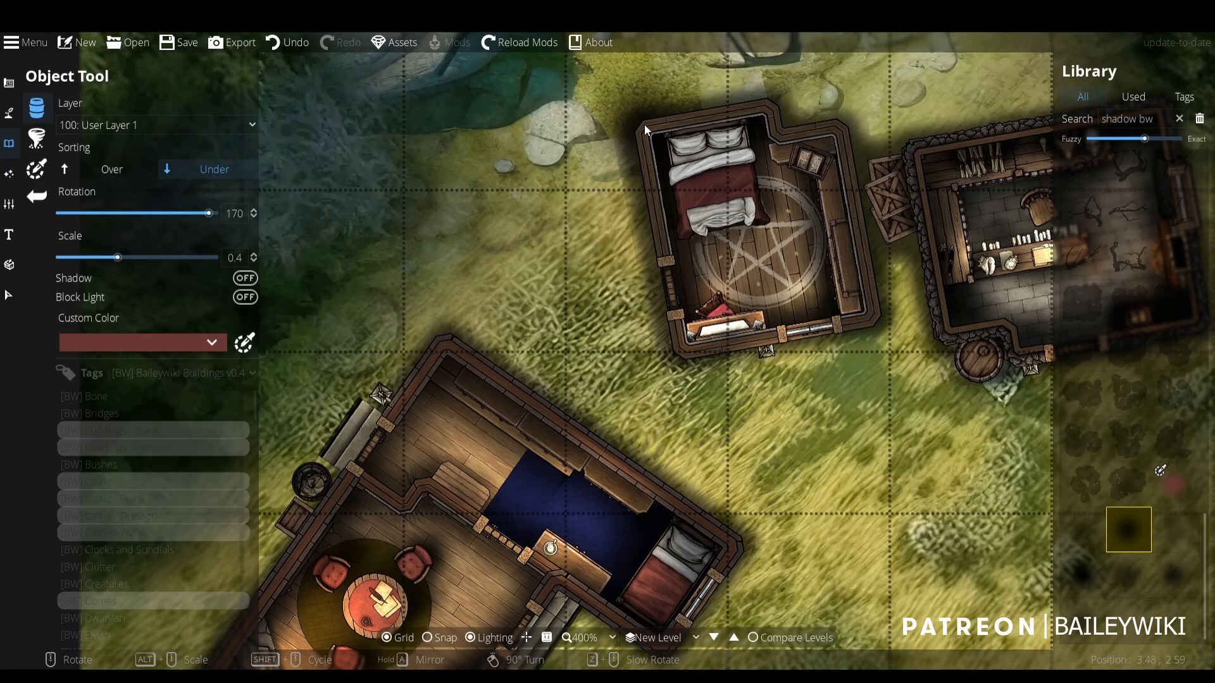
# - Place soft round shadows at 0.9 scale beneath the edges of the L-shaped house
pyautogui.scroll(-3, 504, 404)
pyautogui.scroll(1, 587, 228)
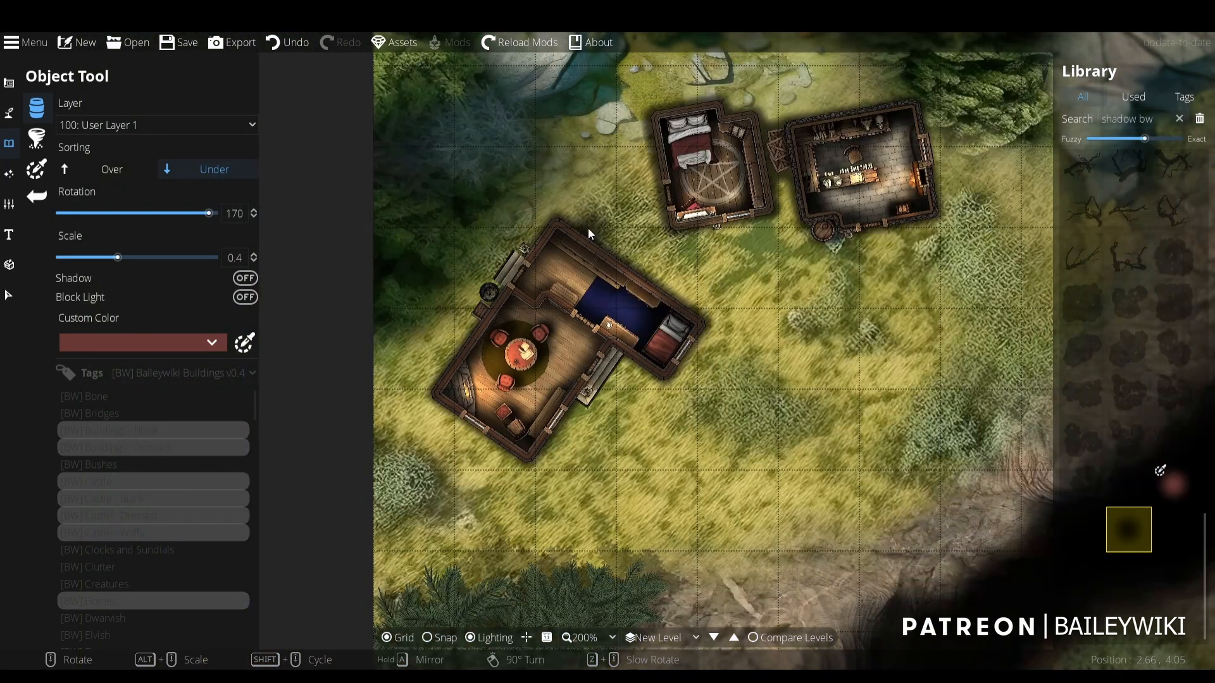
pyautogui.scroll(5, 451, 382)
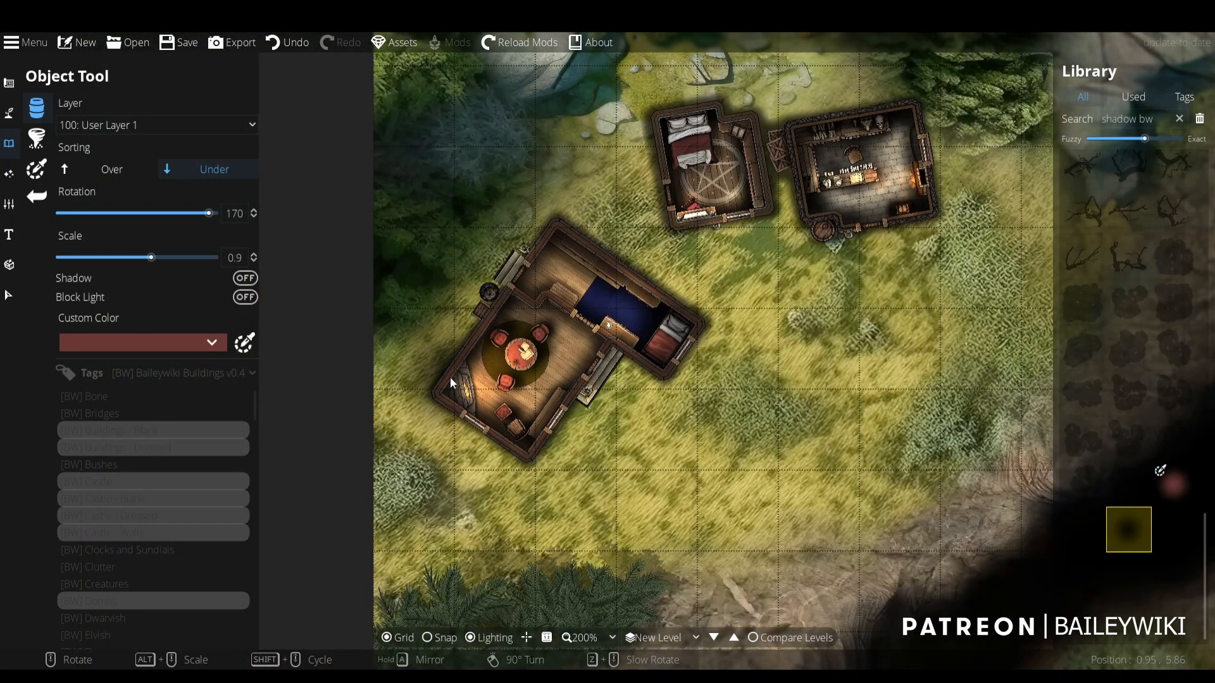
pyautogui.click(450, 378)
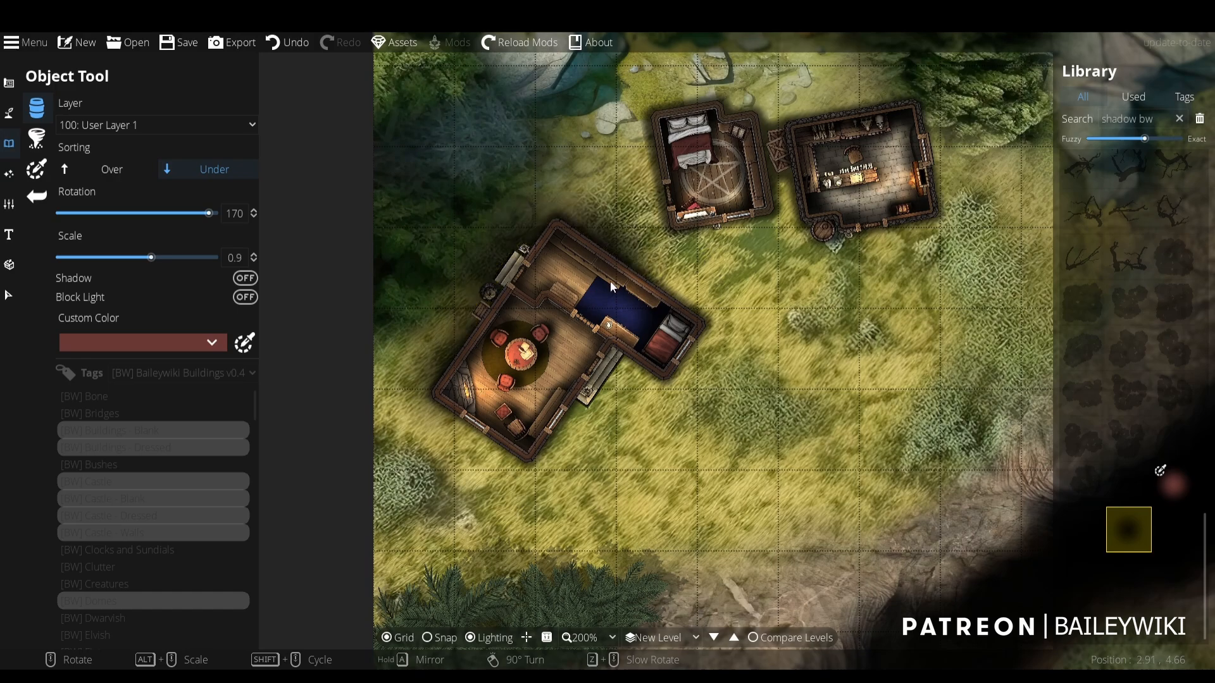
pyautogui.click(609, 282)
pyautogui.click(555, 241)
pyautogui.click(465, 340)
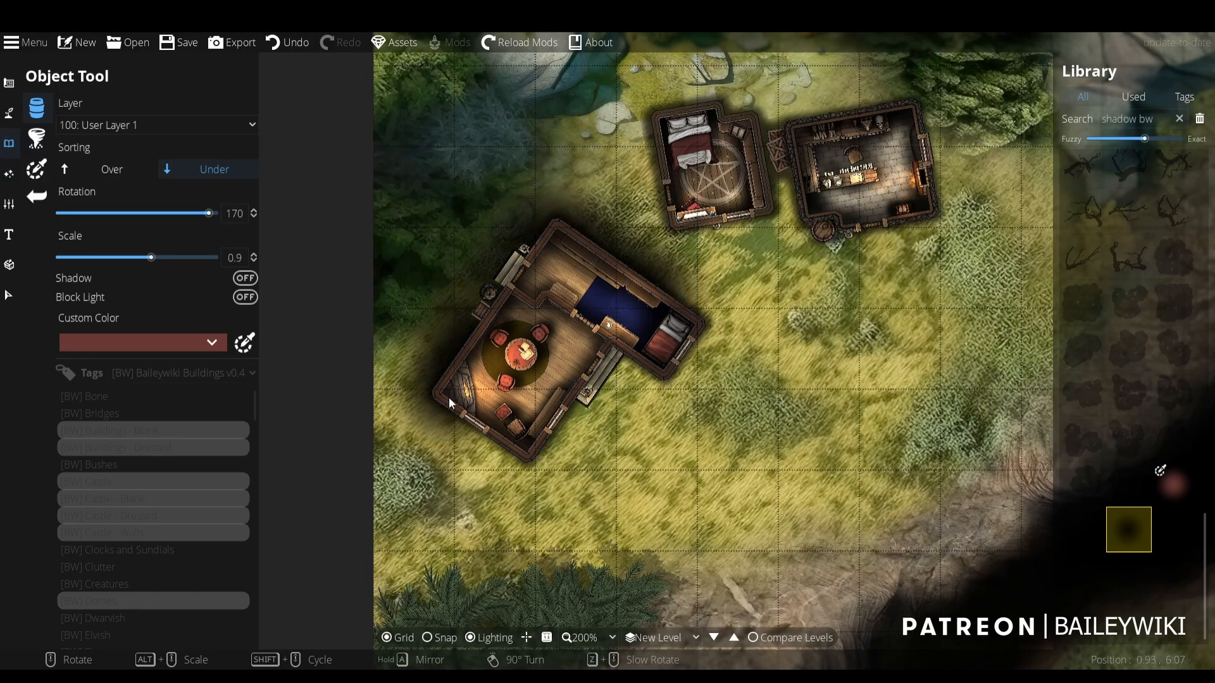
pyautogui.click(449, 397)
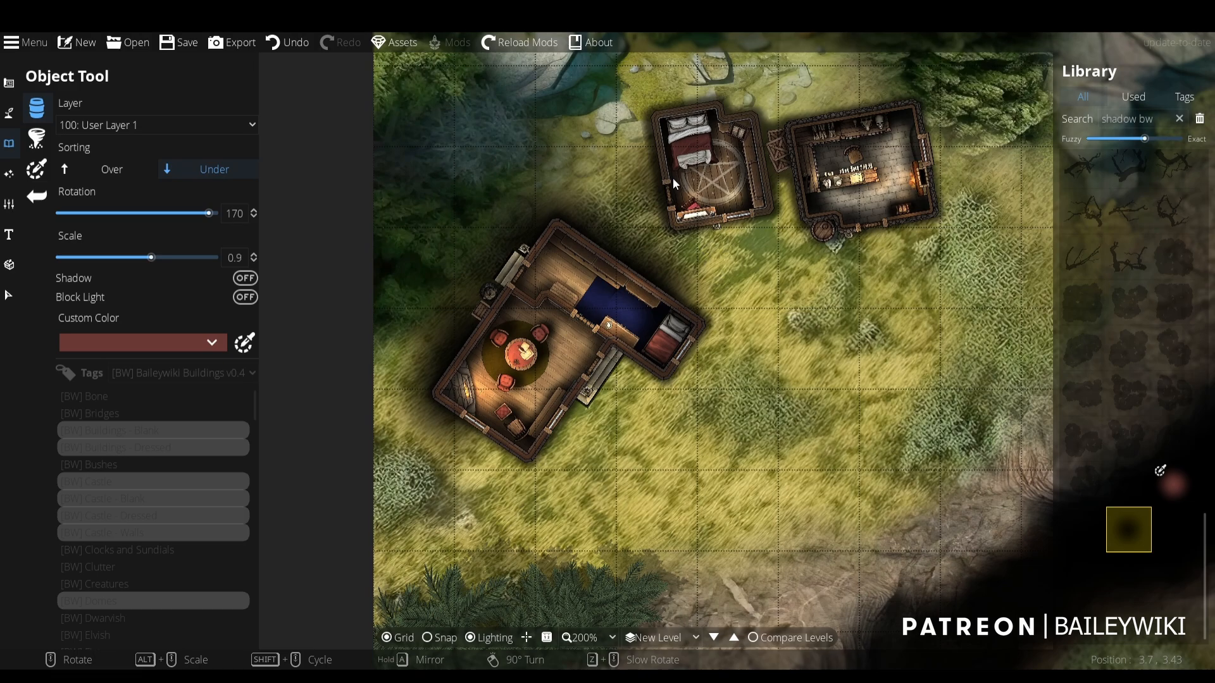
# - Place the same 0.9 scale soft shadow beneath both parts of the paired buildings
pyautogui.click(673, 177)
pyautogui.click(885, 121)
pyautogui.click(822, 128)
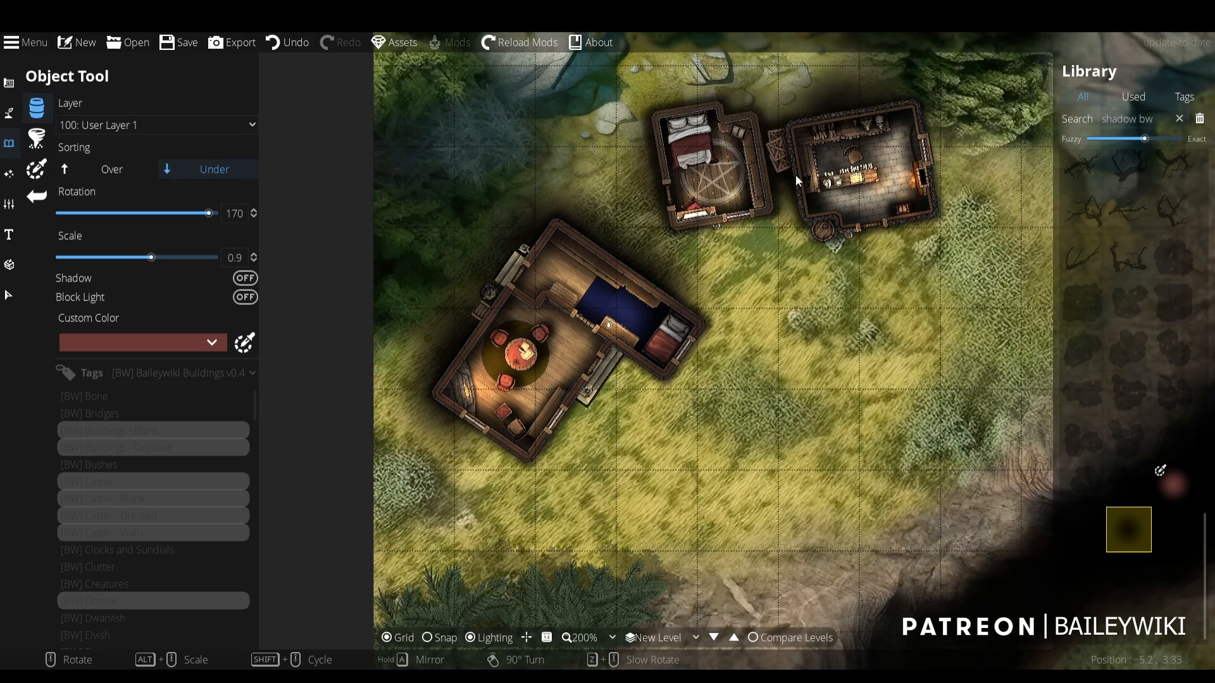
pyautogui.click(795, 175)
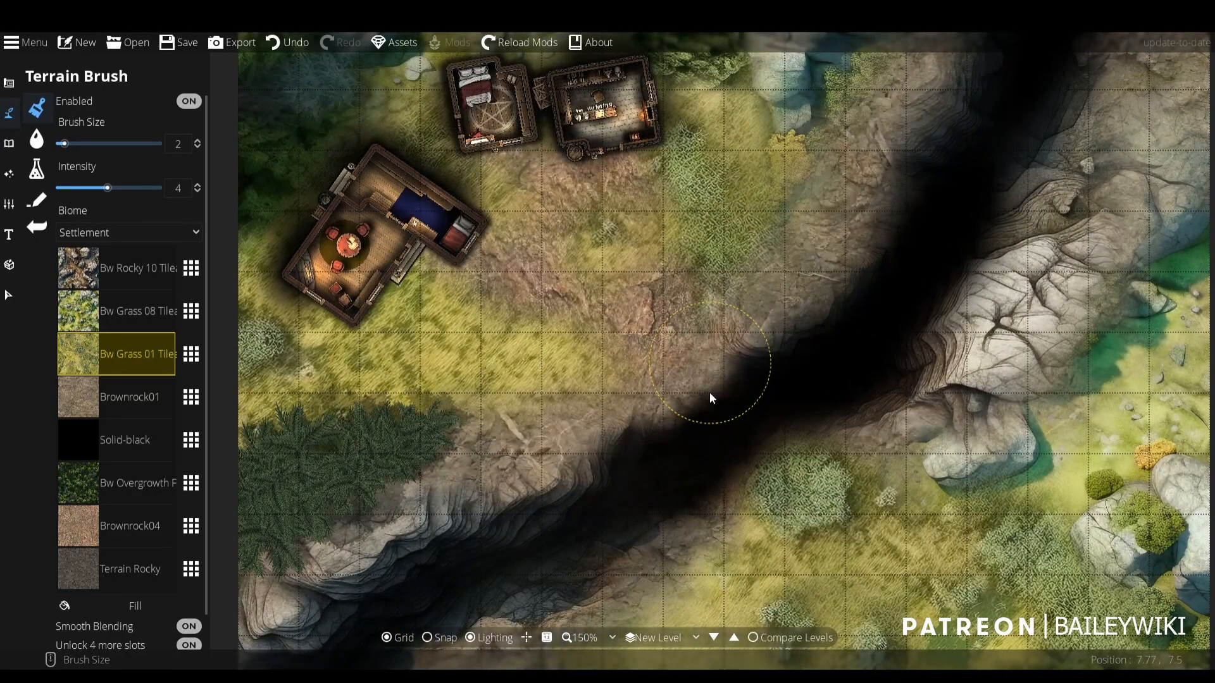
# - Examine the terrain around the buildings and along both banks of the ravine
pyautogui.scroll(-2, 709, 397)
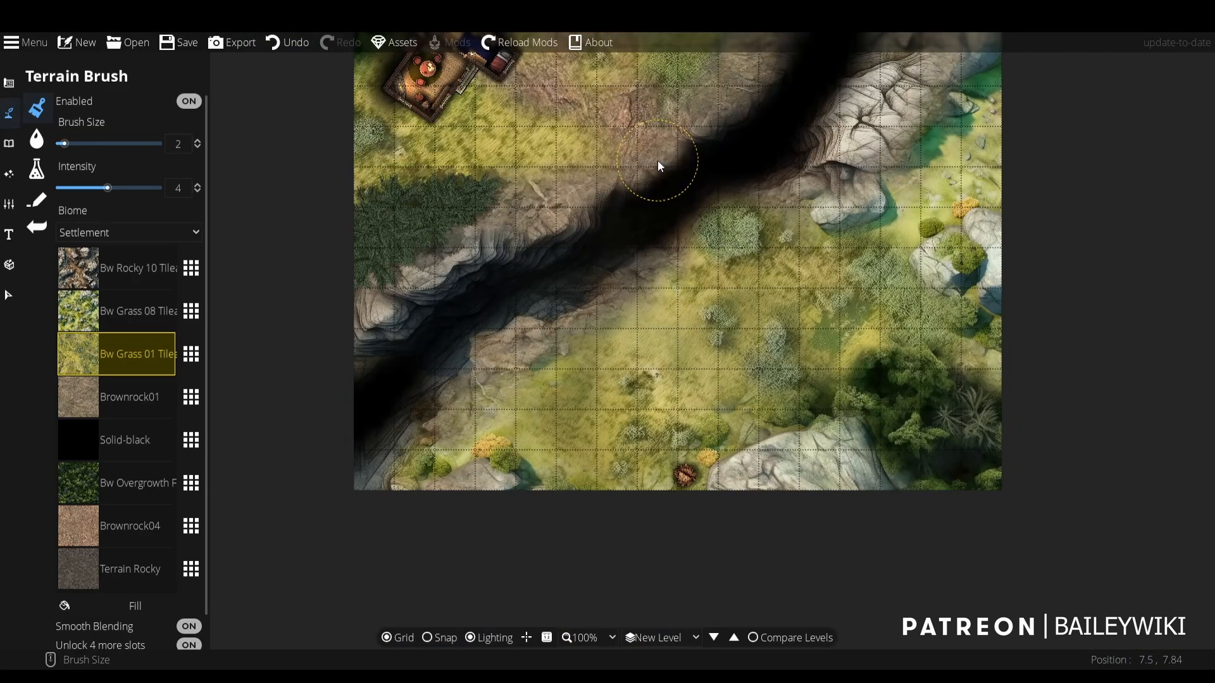
pyautogui.scroll(2, 658, 160)
pyautogui.scroll(-2, 756, 393)
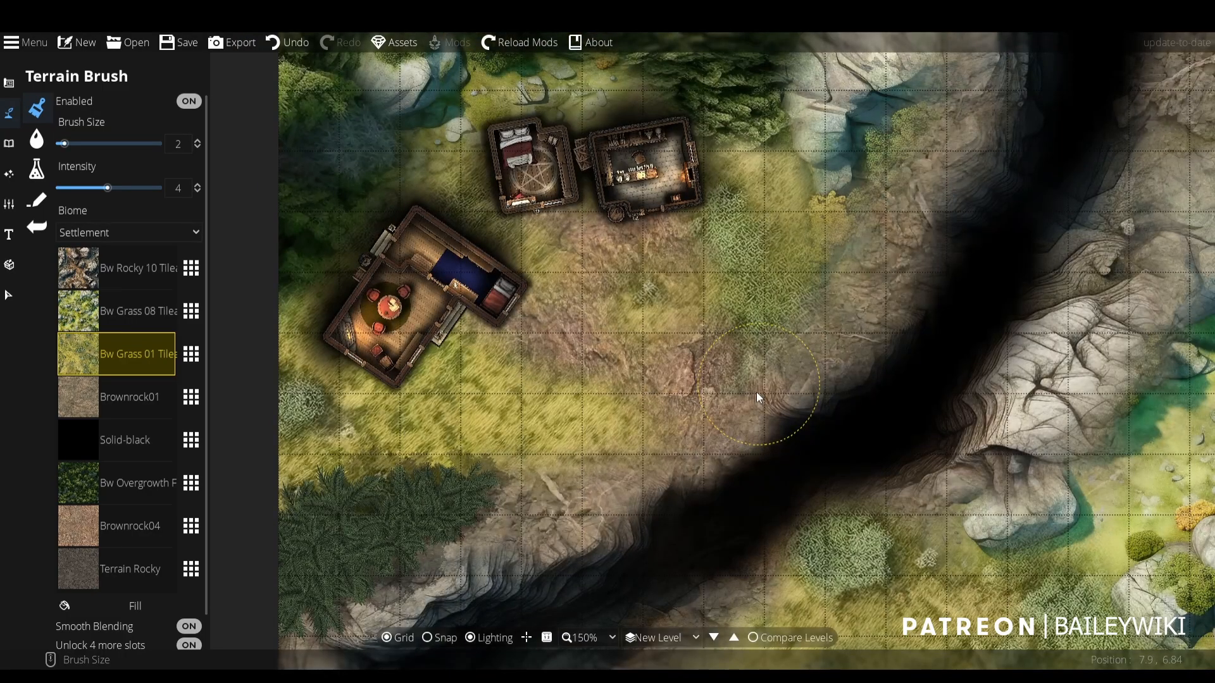
pyautogui.moveTo(628, 320); pyautogui.dragTo(565, 146)
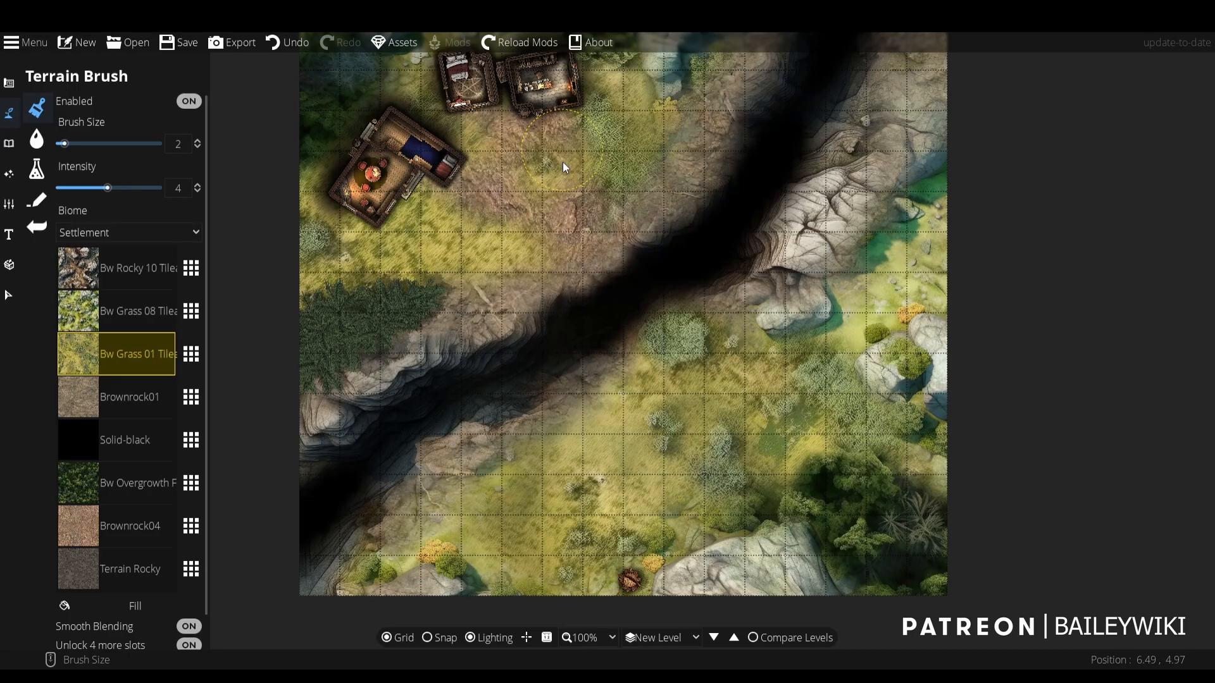
pyautogui.moveTo(590, 328); pyautogui.dragTo(632, 255)
pyautogui.scroll(4, 632, 256)
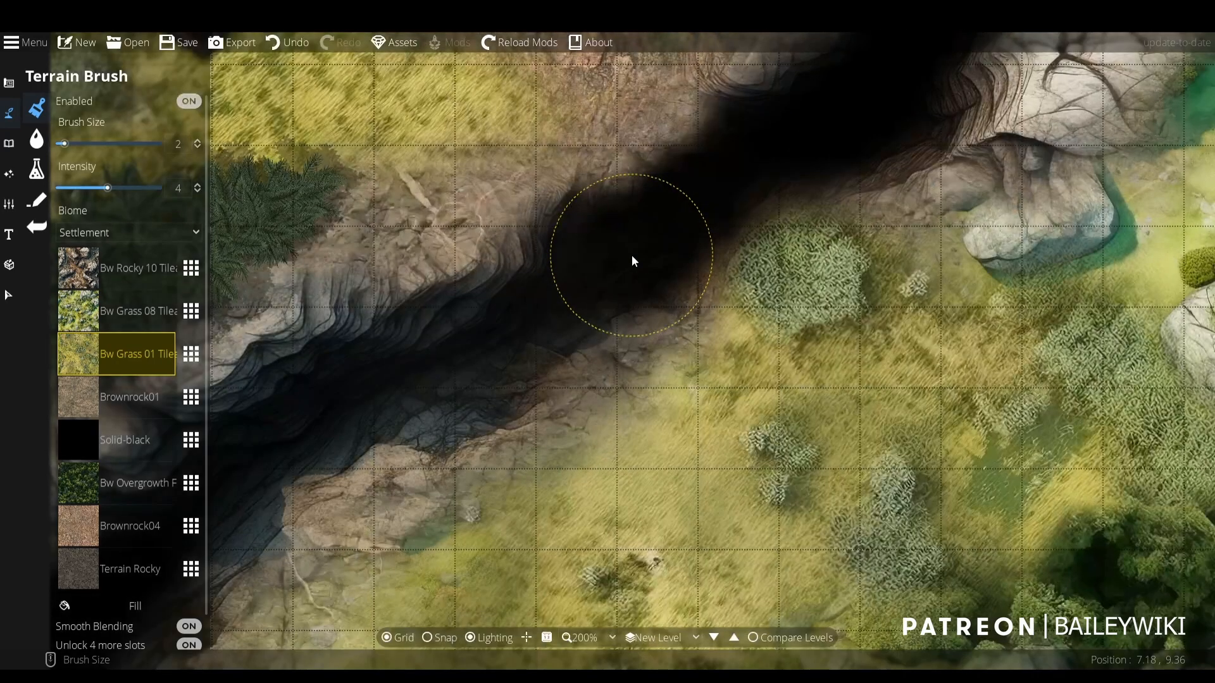
pyautogui.scroll(-3, 632, 256)
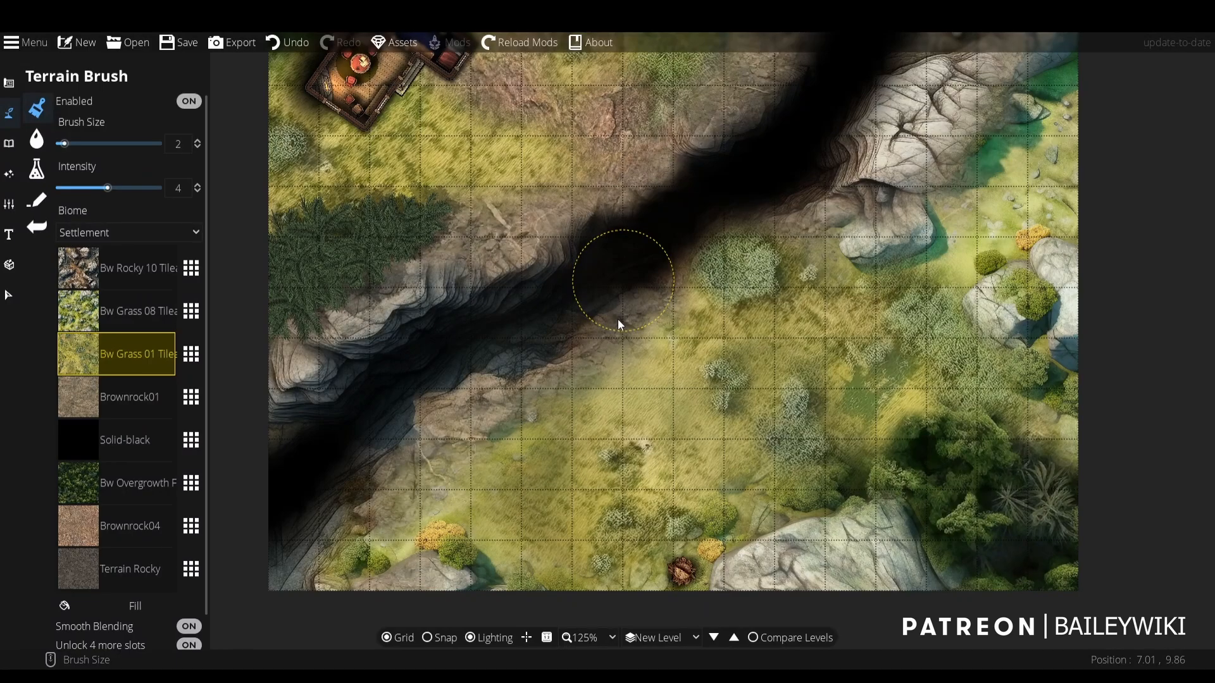
# - Replace the Solid-black terrain filling the ravine with the Bw Texture Webs texture
pyautogui.scroll(-2, 619, 320)
pyautogui.click(192, 440)
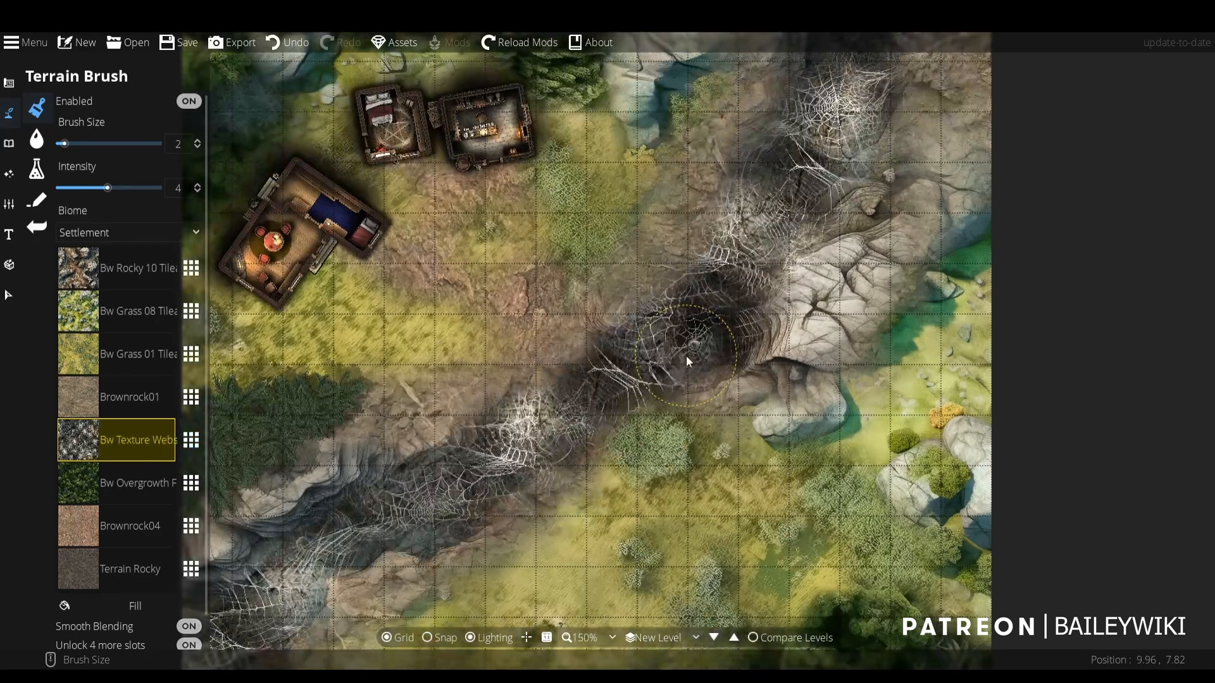
pyautogui.scroll(1, 686, 355)
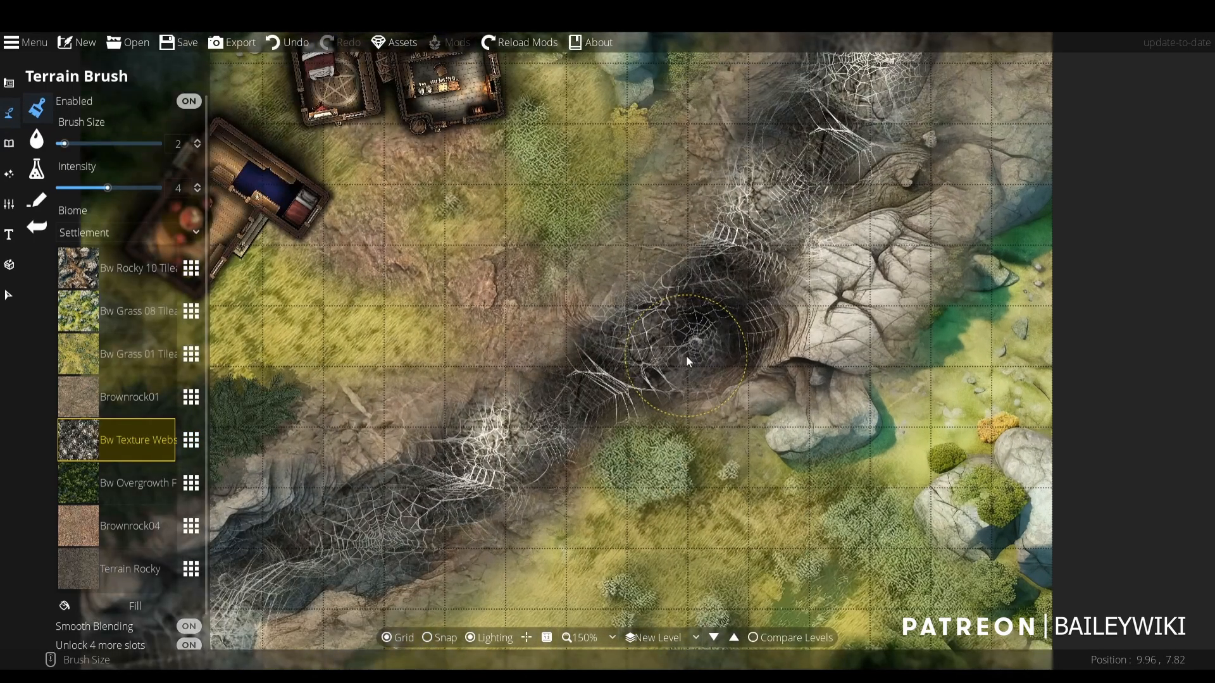
# - Review the enabled Baileywiki packs in the custom assets list and look over the web-filled ravine map
pyautogui.click(412, 43)
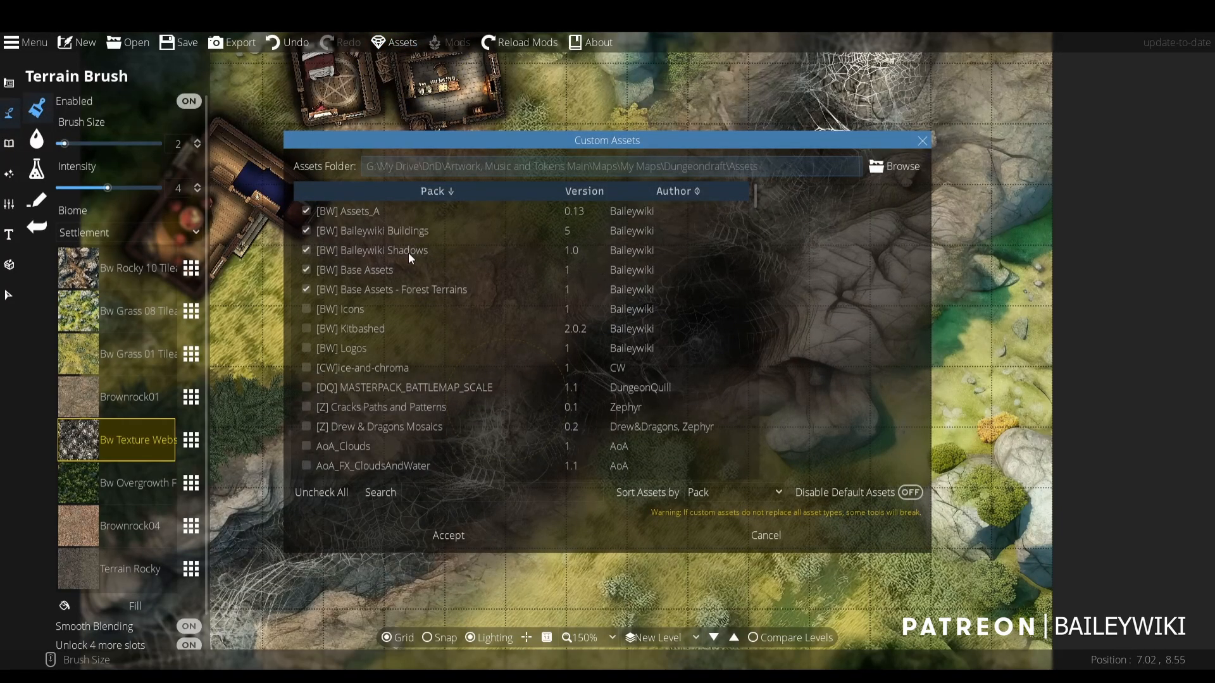
pyautogui.click(922, 140)
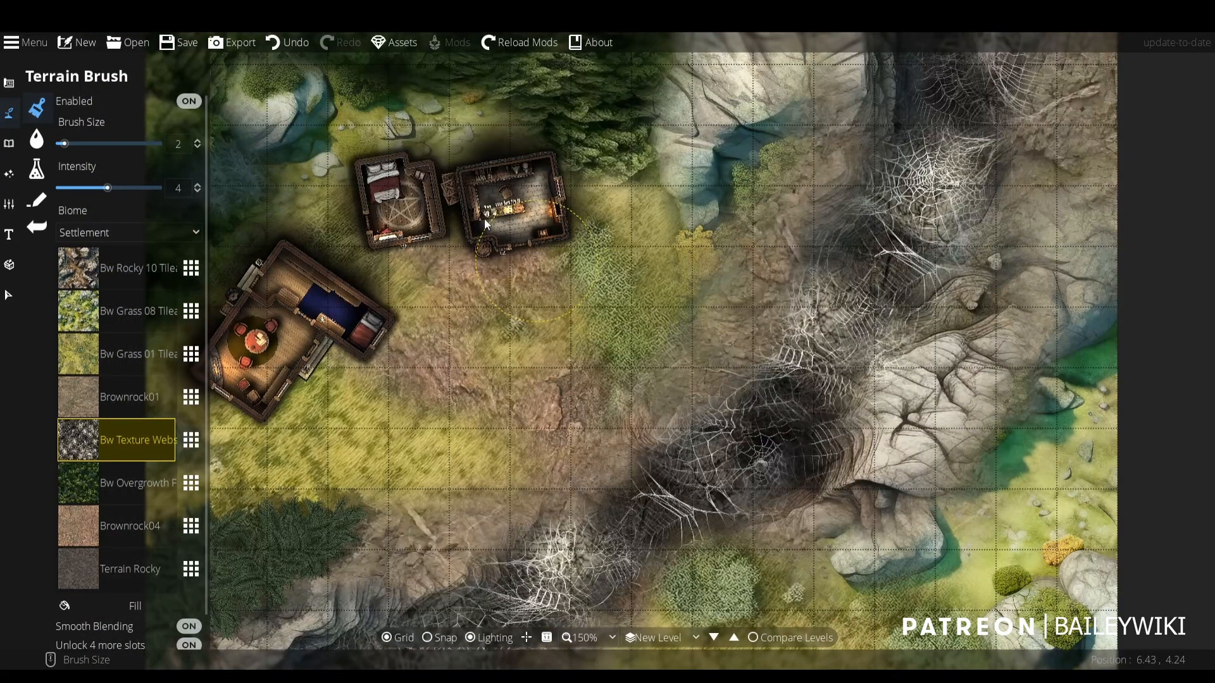
pyautogui.scroll(-2, 484, 219)
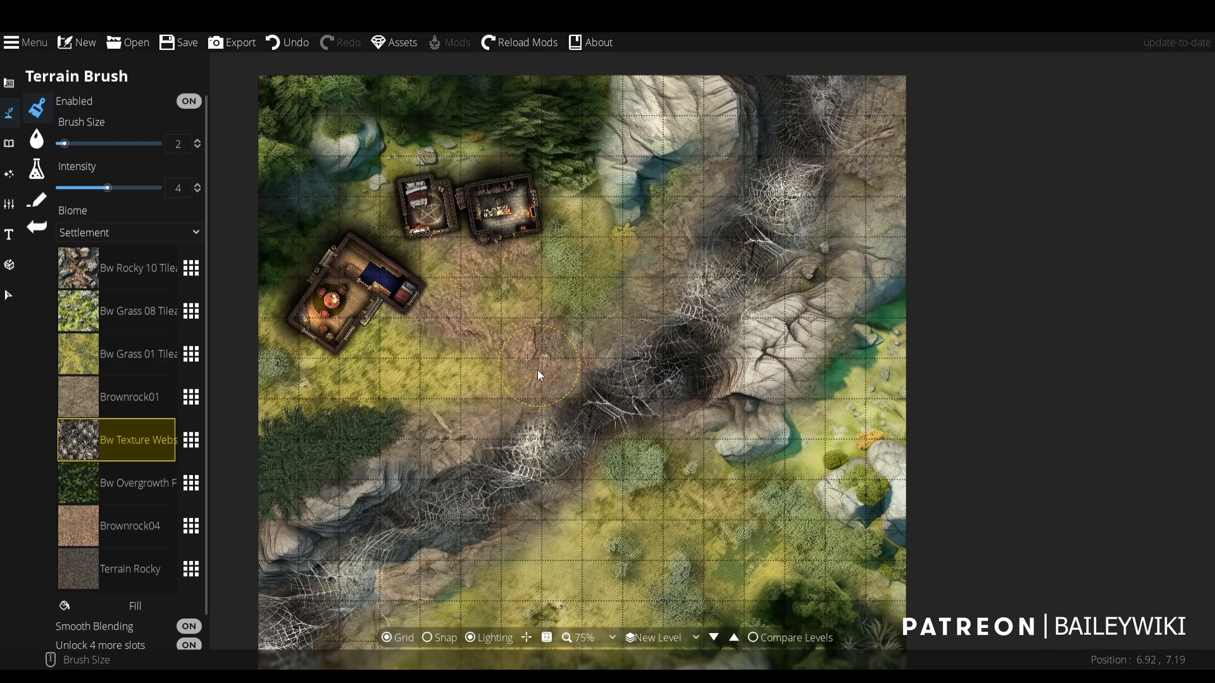
pyautogui.scroll(2, 537, 370)
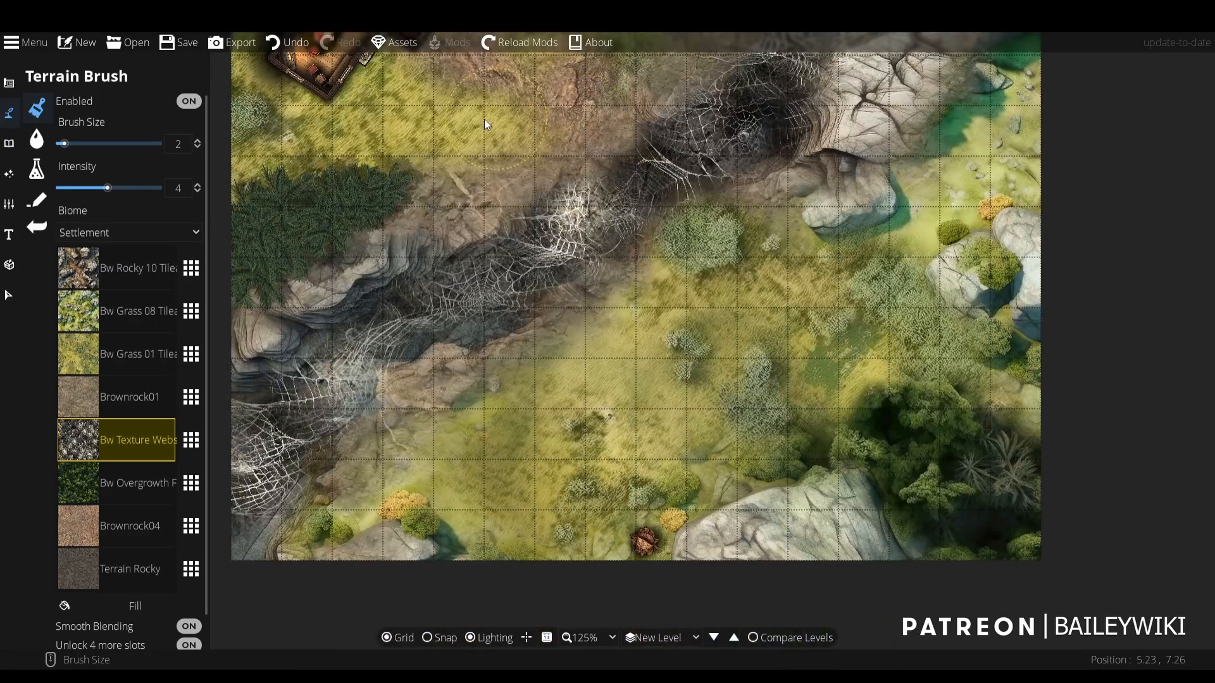
pyautogui.moveTo(484, 118); pyautogui.dragTo(504, 190)
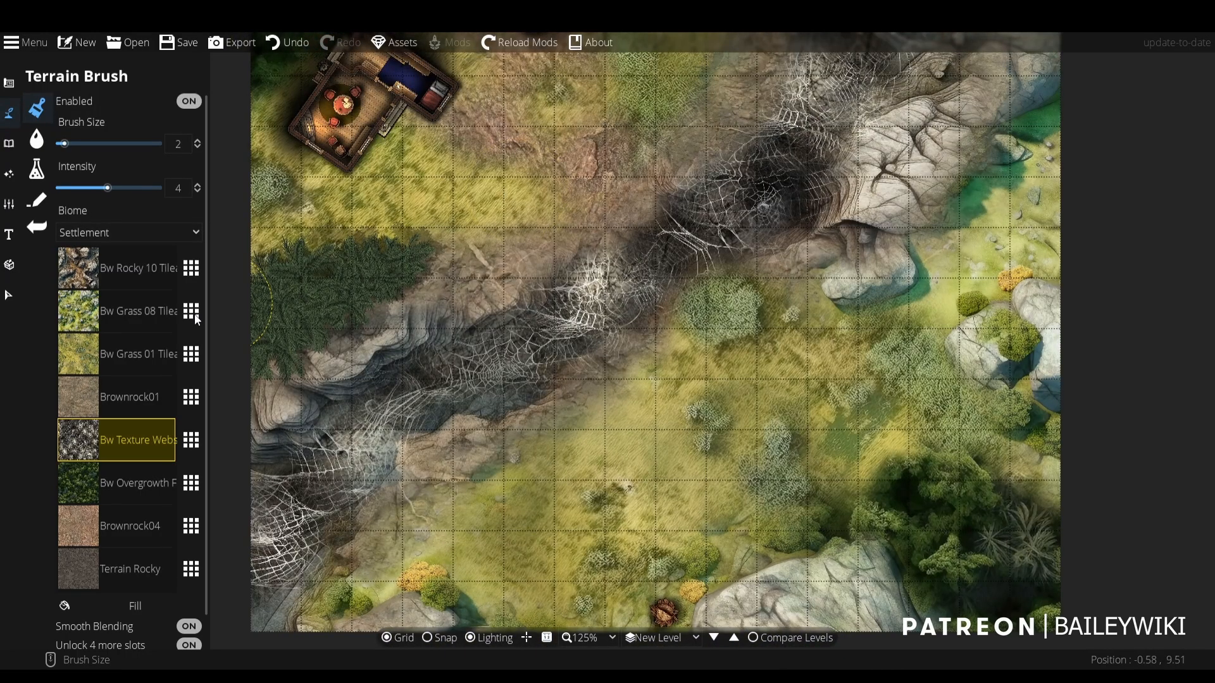